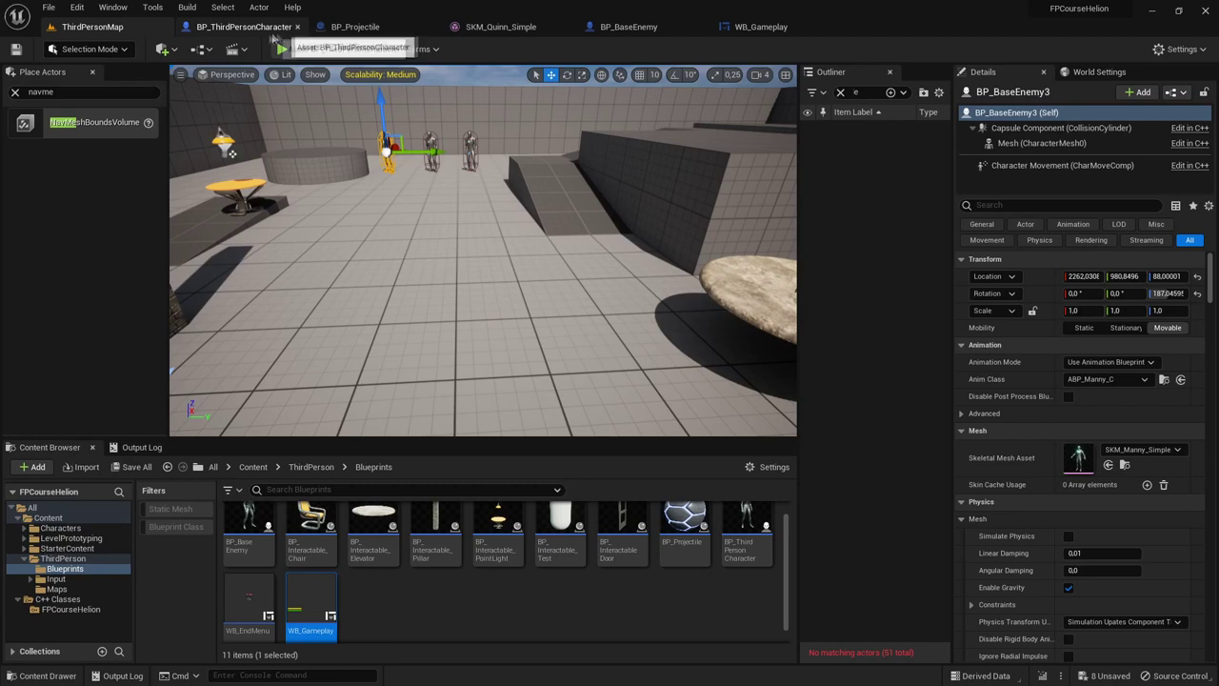
# Open BP_ThirdPersonCharacter and its parent class header FPCourseHelionCharacter.h in Rider.
pyautogui.click(263, 27)
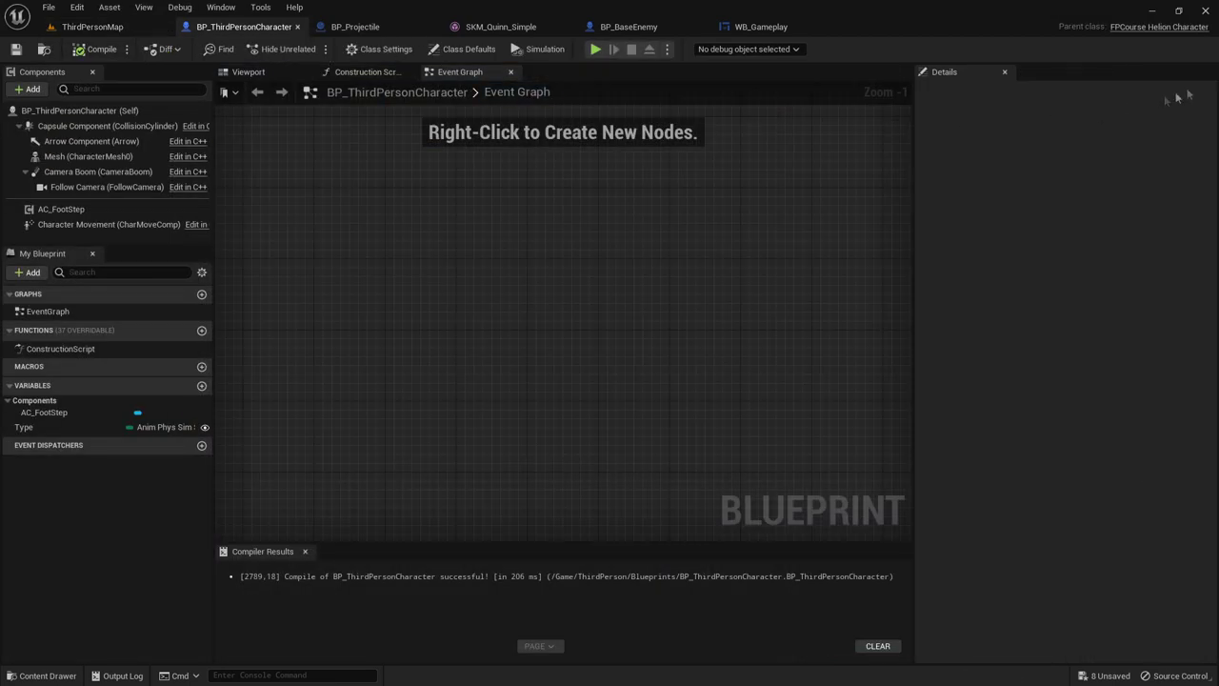
pyautogui.click(1167, 28)
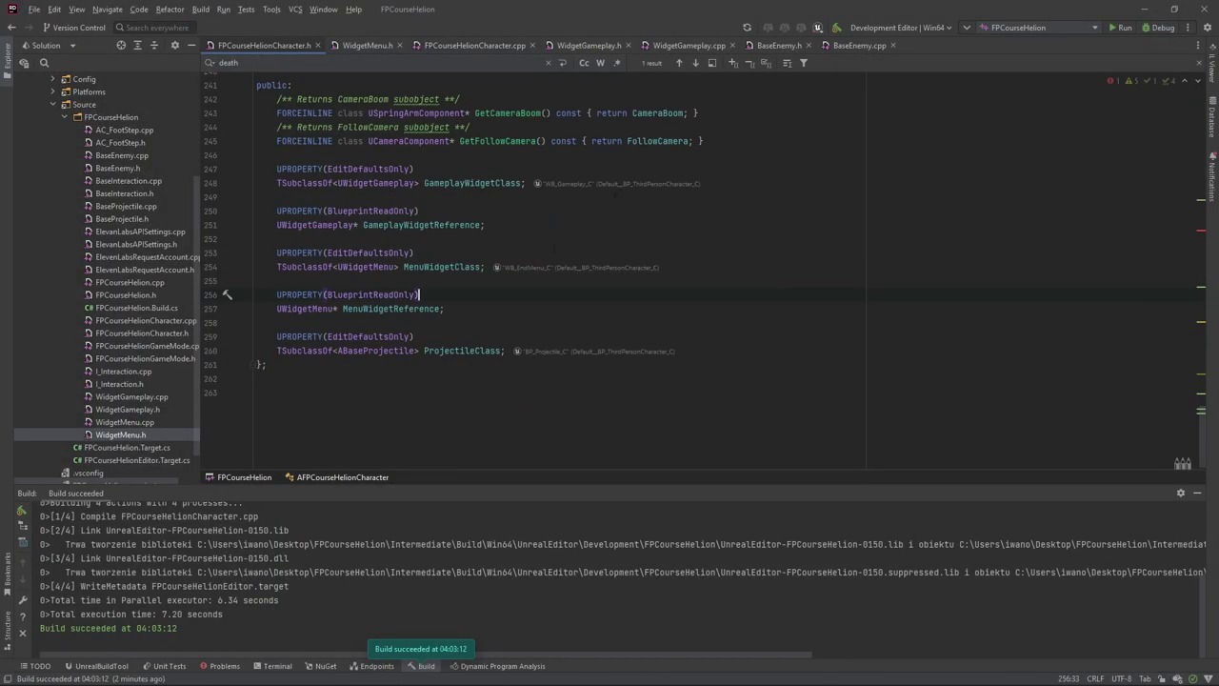
# Add a UPROPERTY(EditDefaultsOnly) line below the ProjectileClass declaration.
pyautogui.scroll(1, 433, 303)
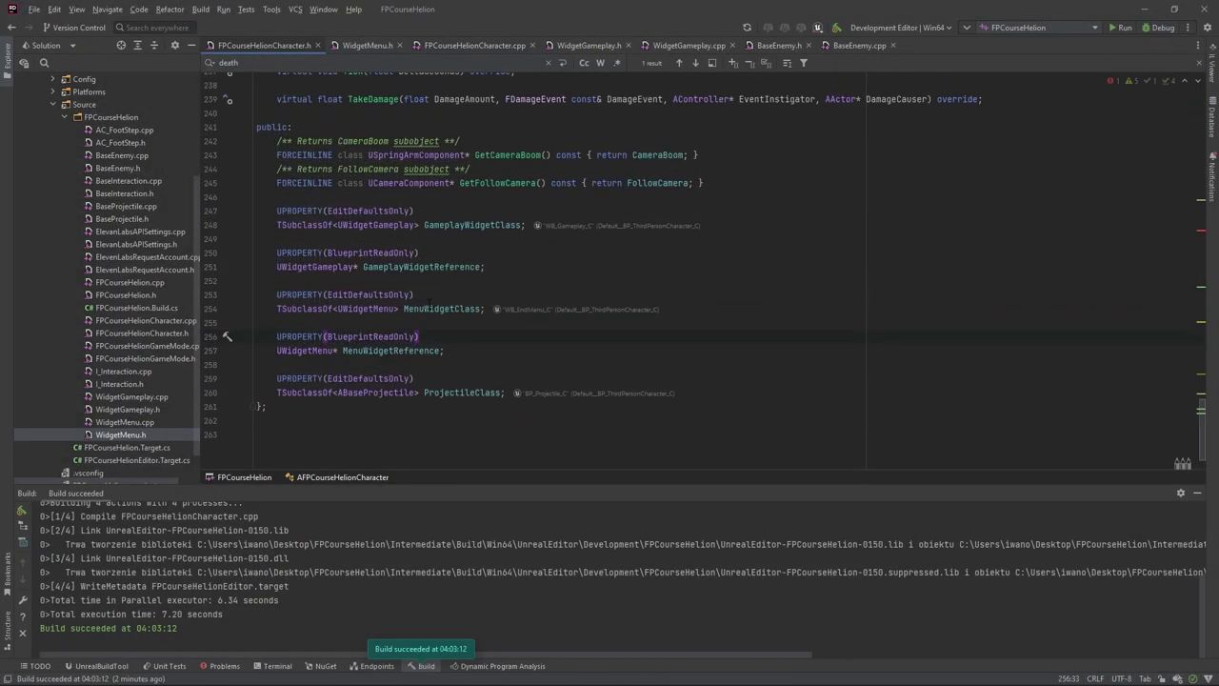
pyautogui.click(505, 393)
pyautogui.press('Return')
pyautogui.press('Return')
pyautogui.write('UPR')
pyautogui.press('Return')
pyautogui.write('Edi')
pyautogui.press('Return')
pyautogui.press('Return')
# Declare FGameplayTagContainer PawnTagContainer under it and rebuild the project.
pyautogui.write('FGamepla')
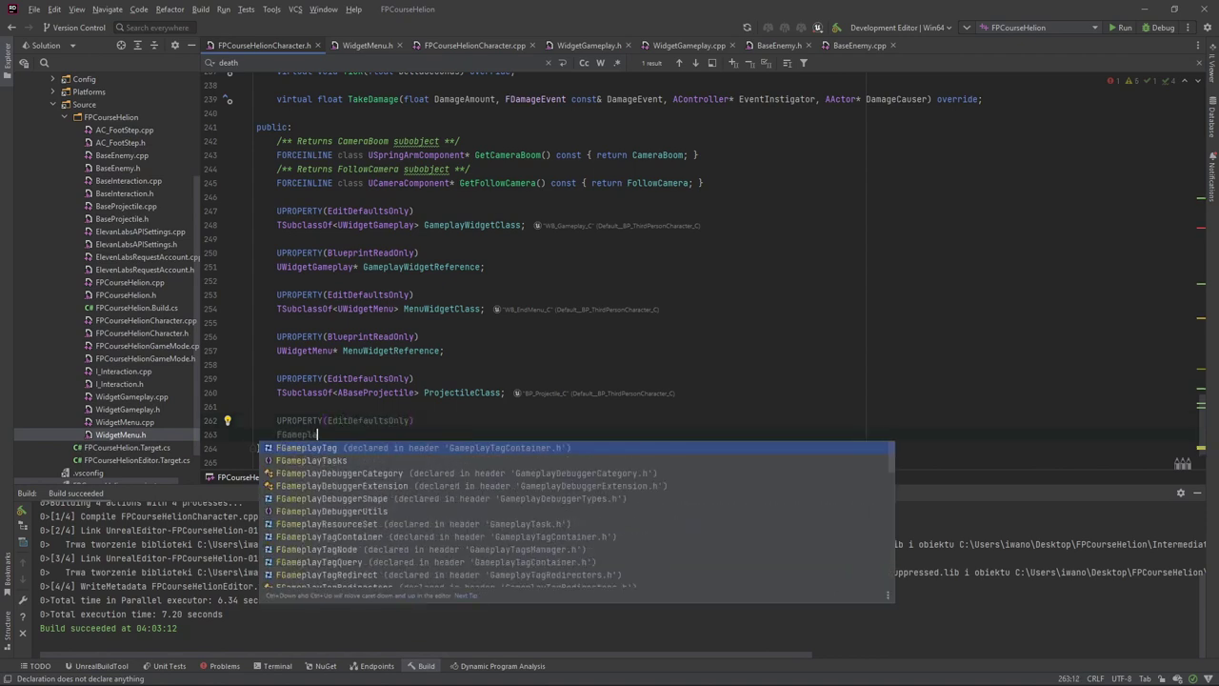
pyautogui.write('yTagC')
pyautogui.press('Return')
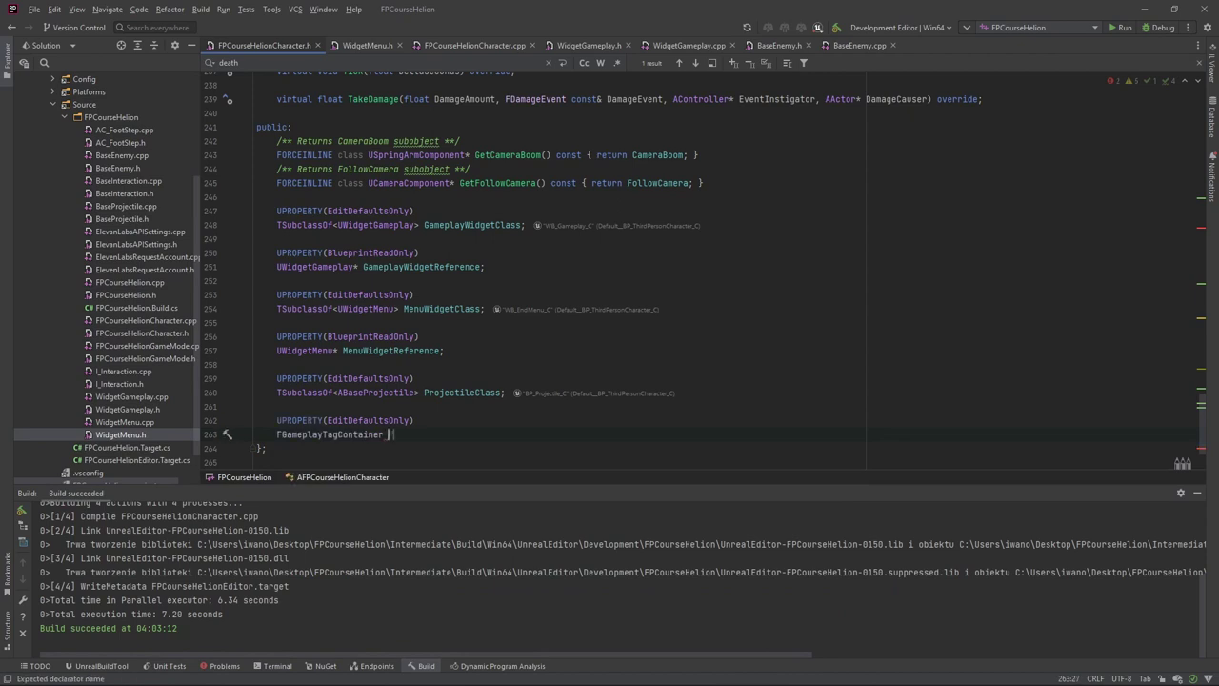
pyautogui.write('PawnTagContainer;')
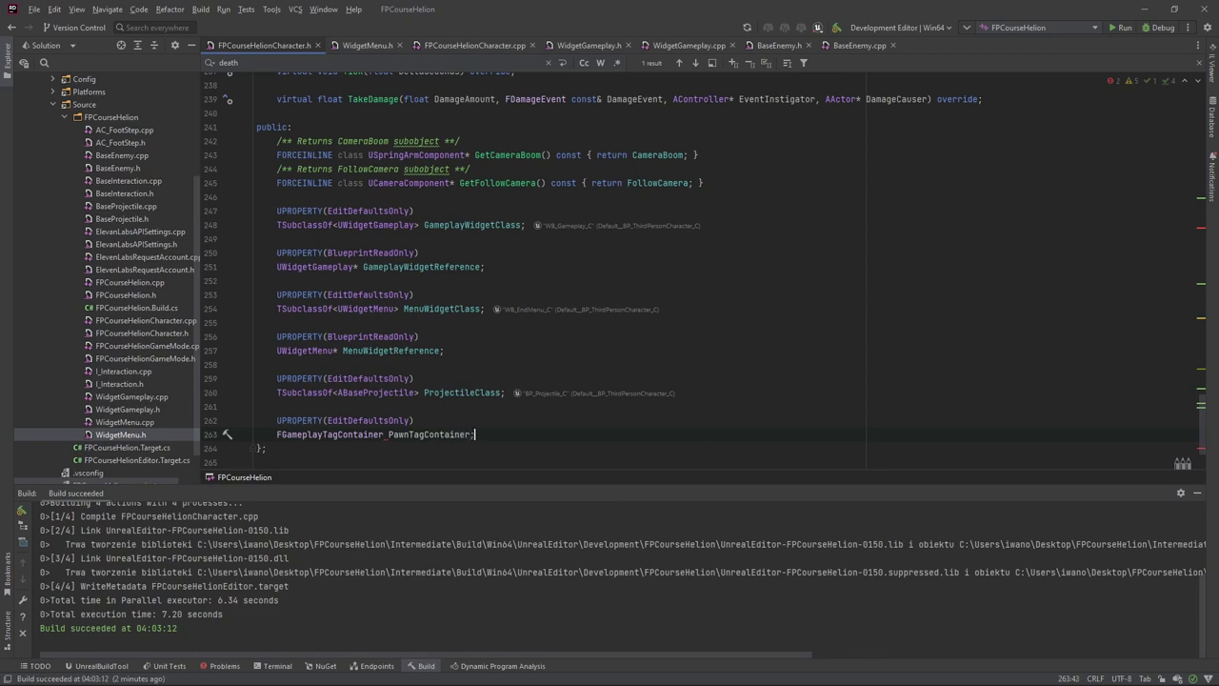
pyautogui.hotkey('ctrl', 'shift', 'b')
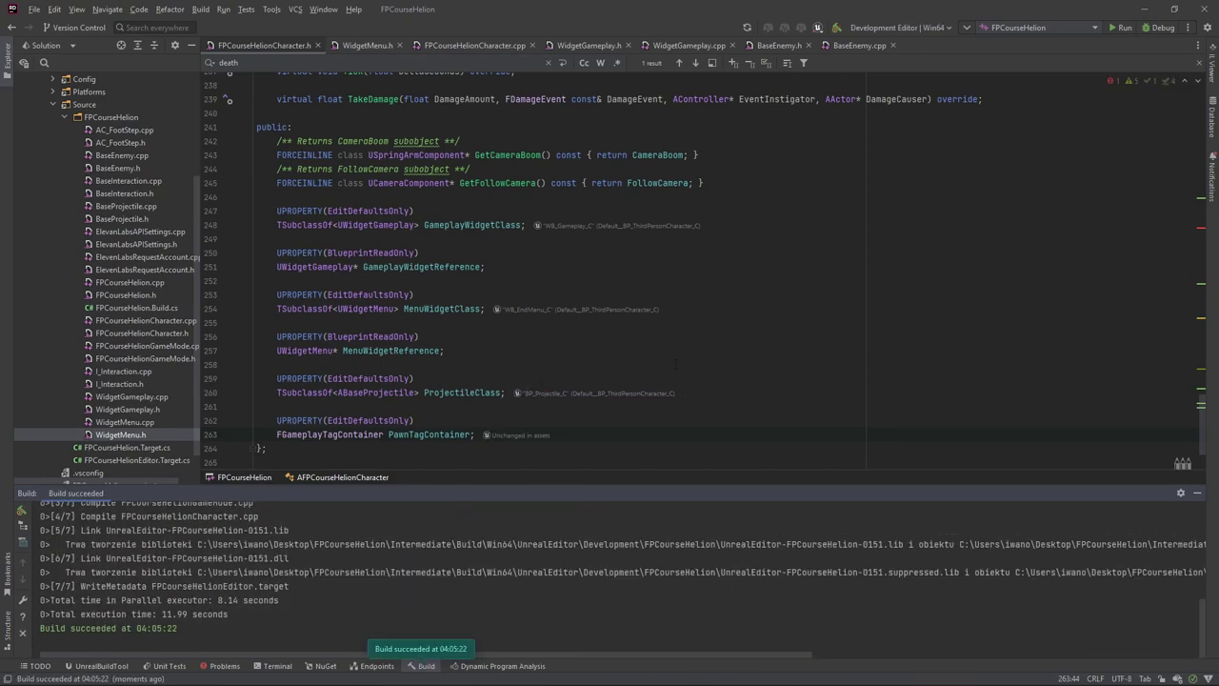
pyautogui.hotkey('alt', 'Tab')
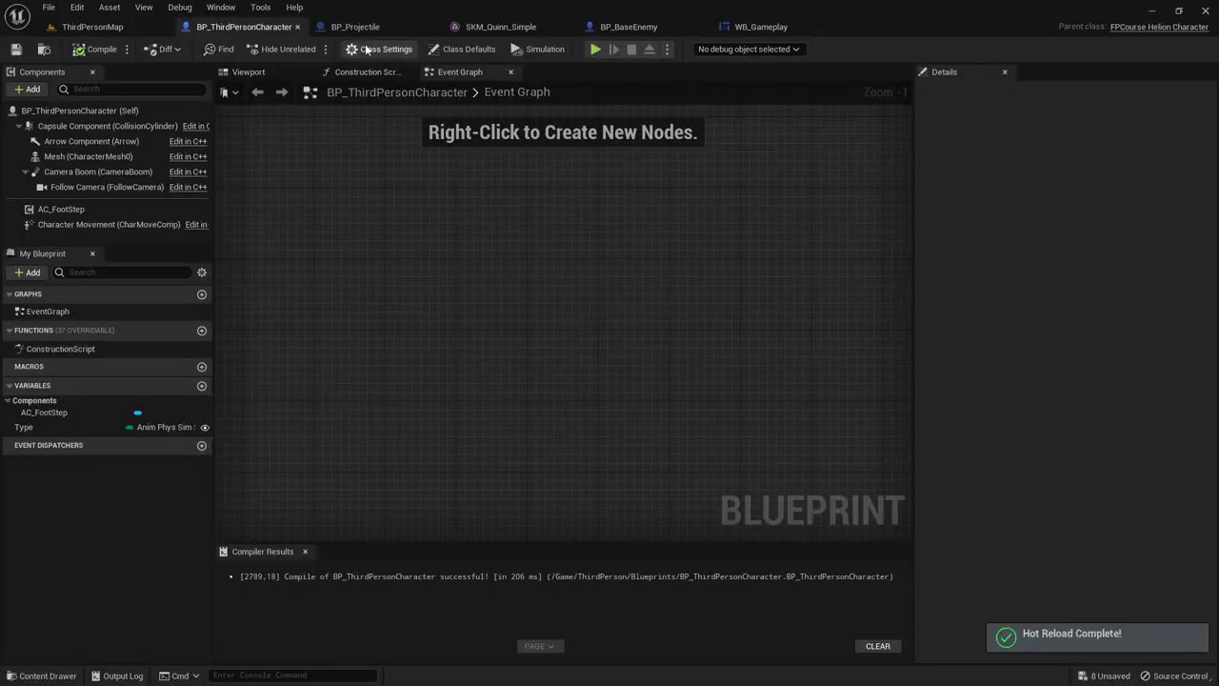
# Inspect Pawn Tag Container in the class defaults and browse its Missions tags in the picker.
pyautogui.click(439, 49)
pyautogui.scroll(-5, 1039, 320)
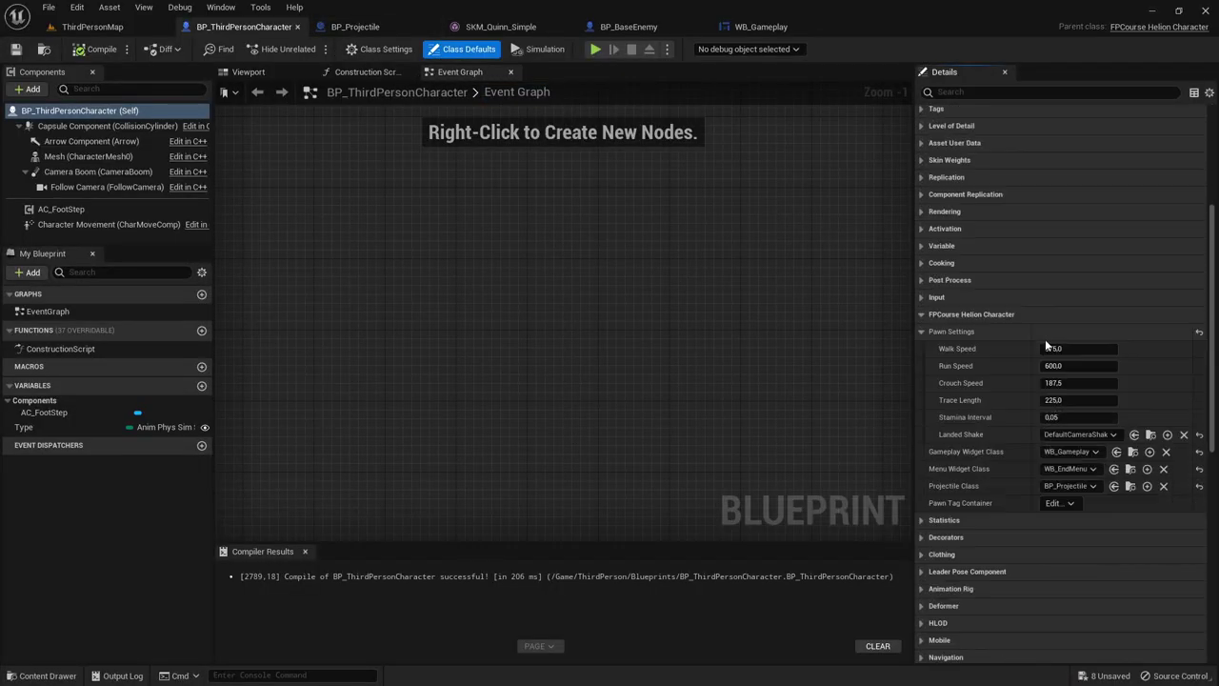
pyautogui.click(1063, 504)
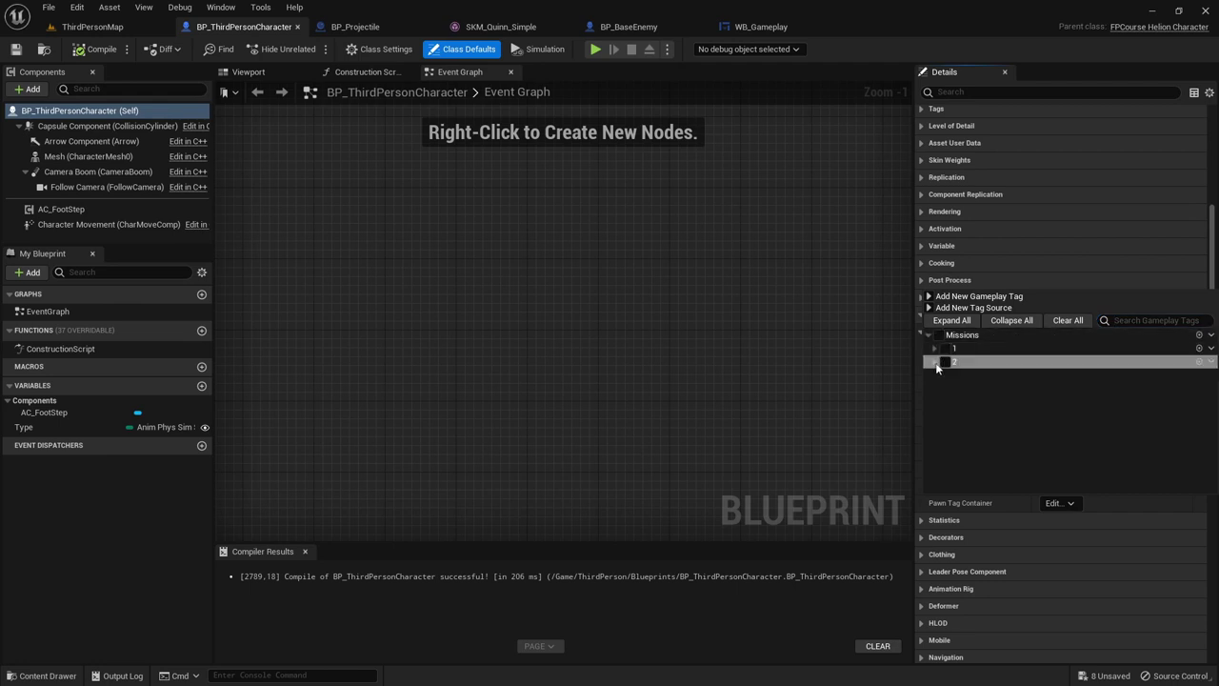
pyautogui.click(935, 362)
pyautogui.click(935, 348)
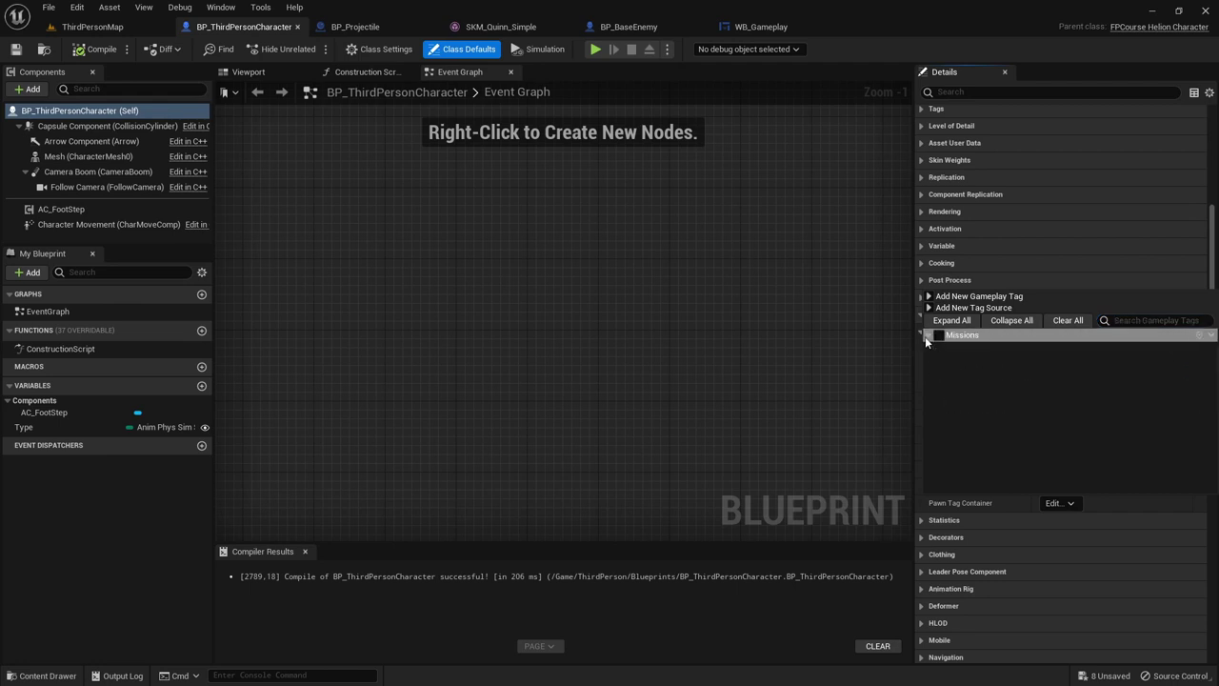
pyautogui.click(925, 336)
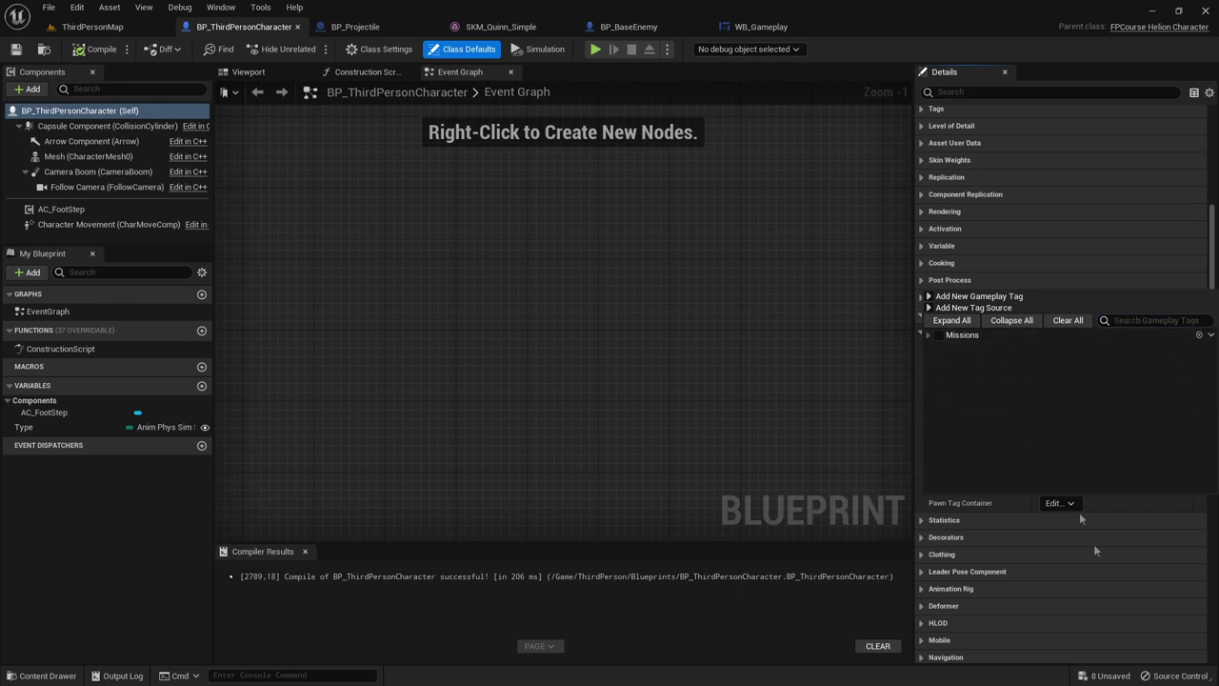
pyautogui.click(77, 7)
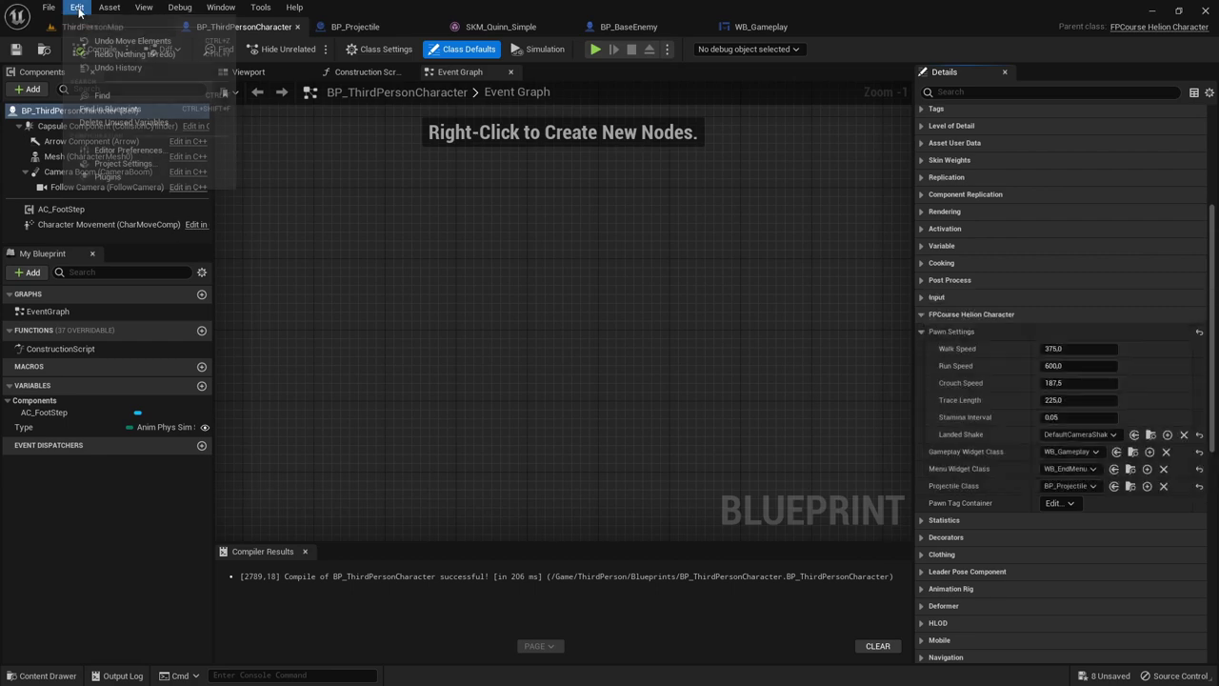
# Open Project Settings on the GameplayTags page, closing the Editor Preferences opened by mistake.
pyautogui.click(145, 155)
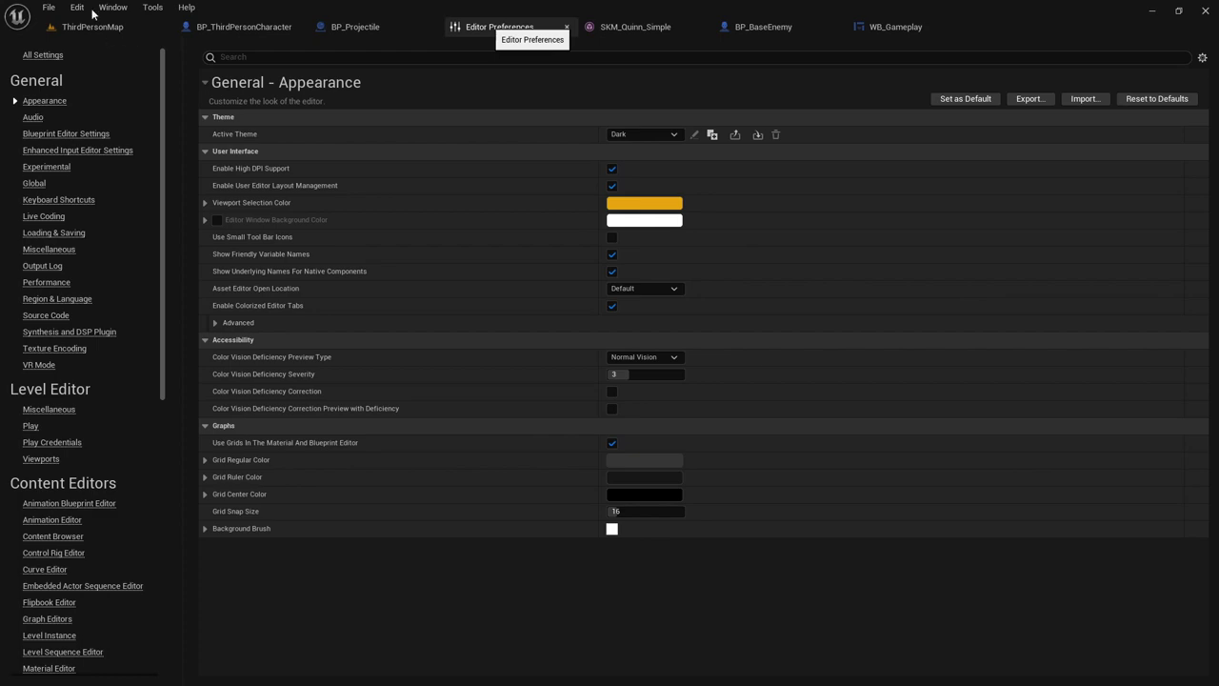
pyautogui.click(100, 19)
pyautogui.click(77, 7)
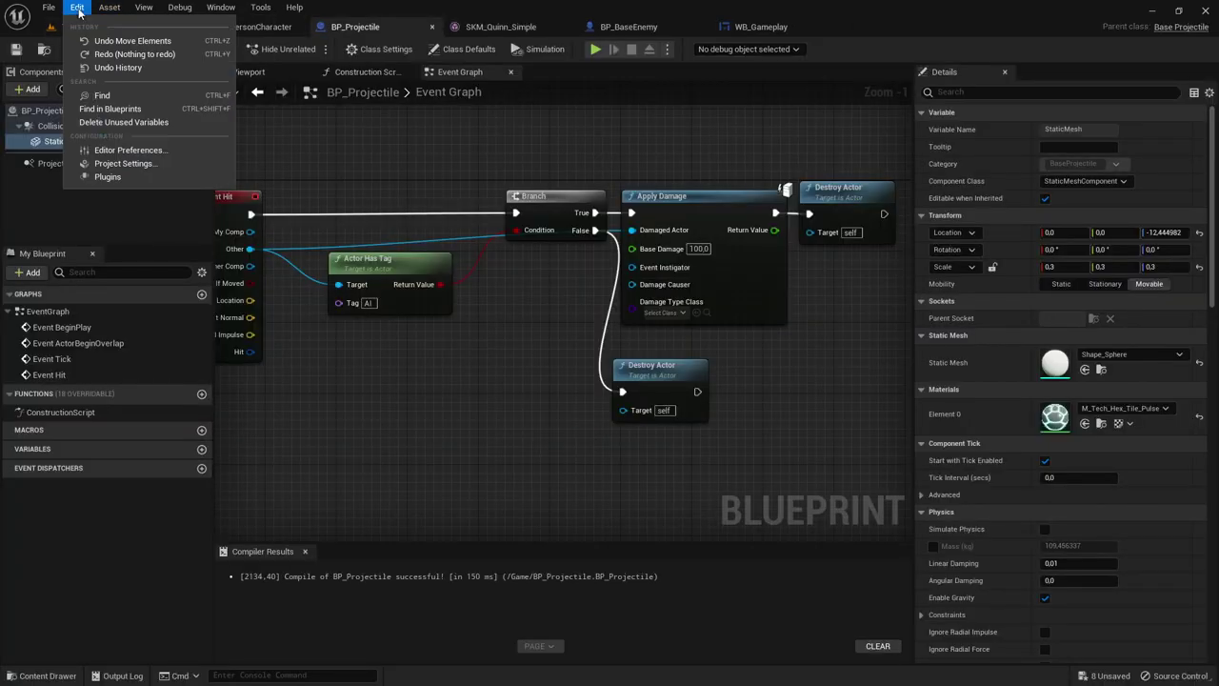
pyautogui.click(114, 164)
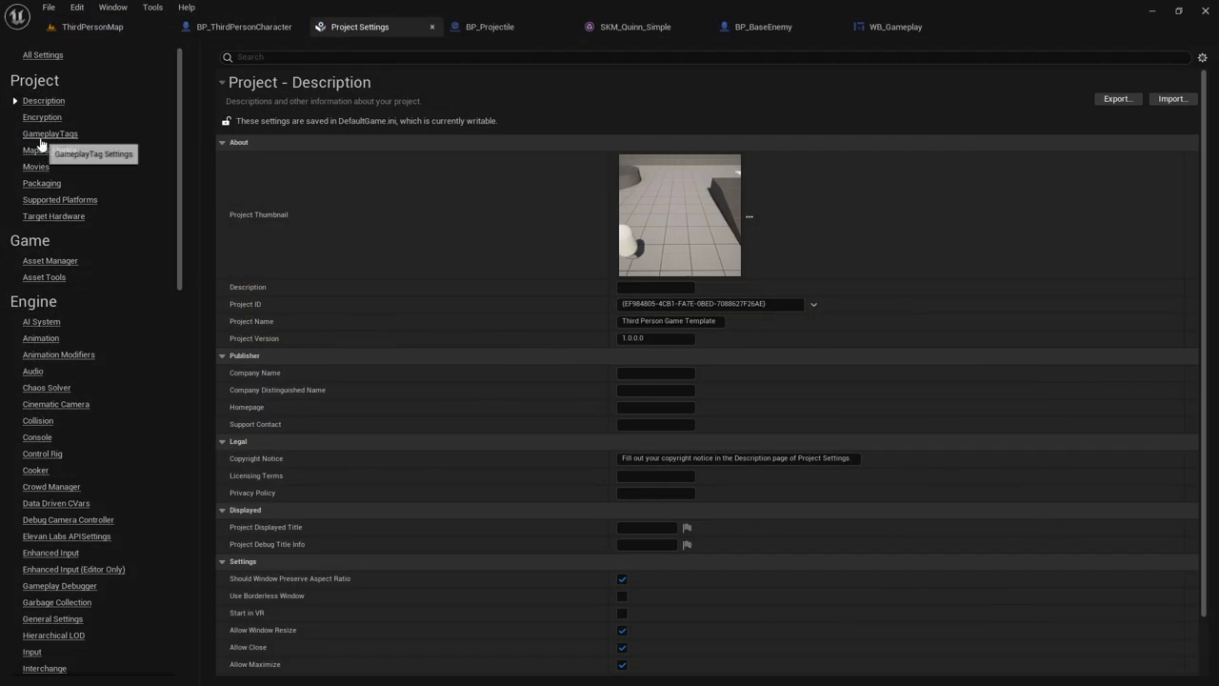
pyautogui.click(49, 133)
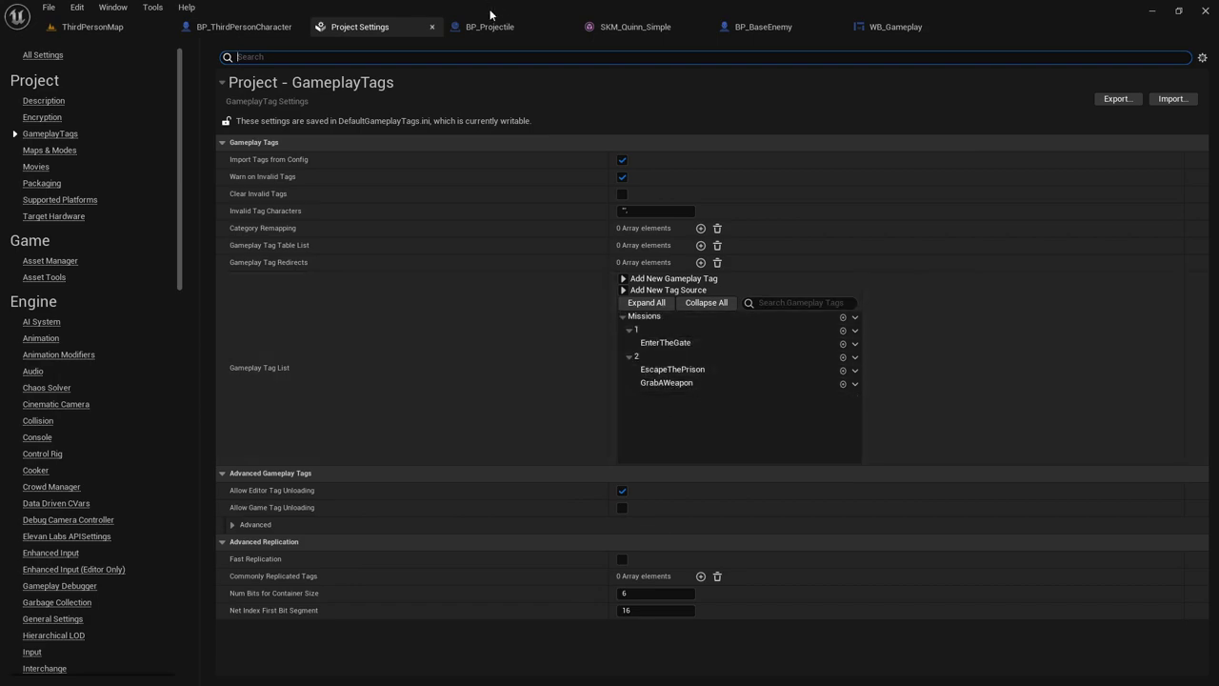
pyautogui.click(244, 27)
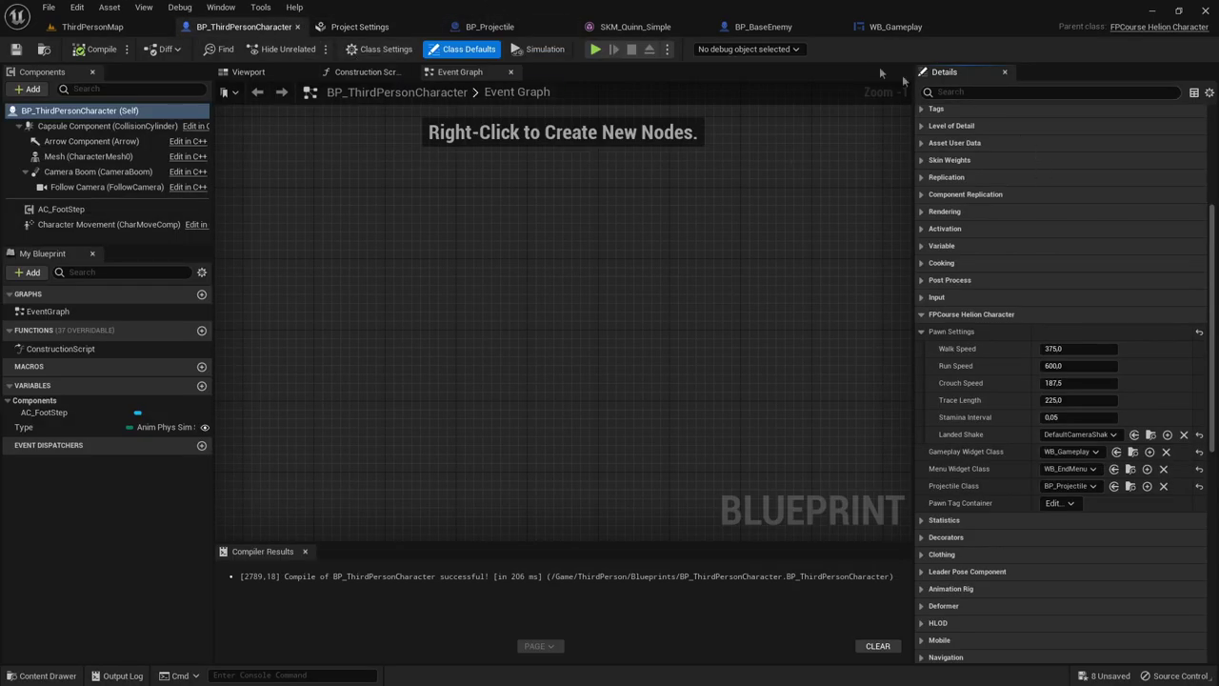
# Review the tag properties in BP_BaseEnemy's class defaults.
pyautogui.click(763, 27)
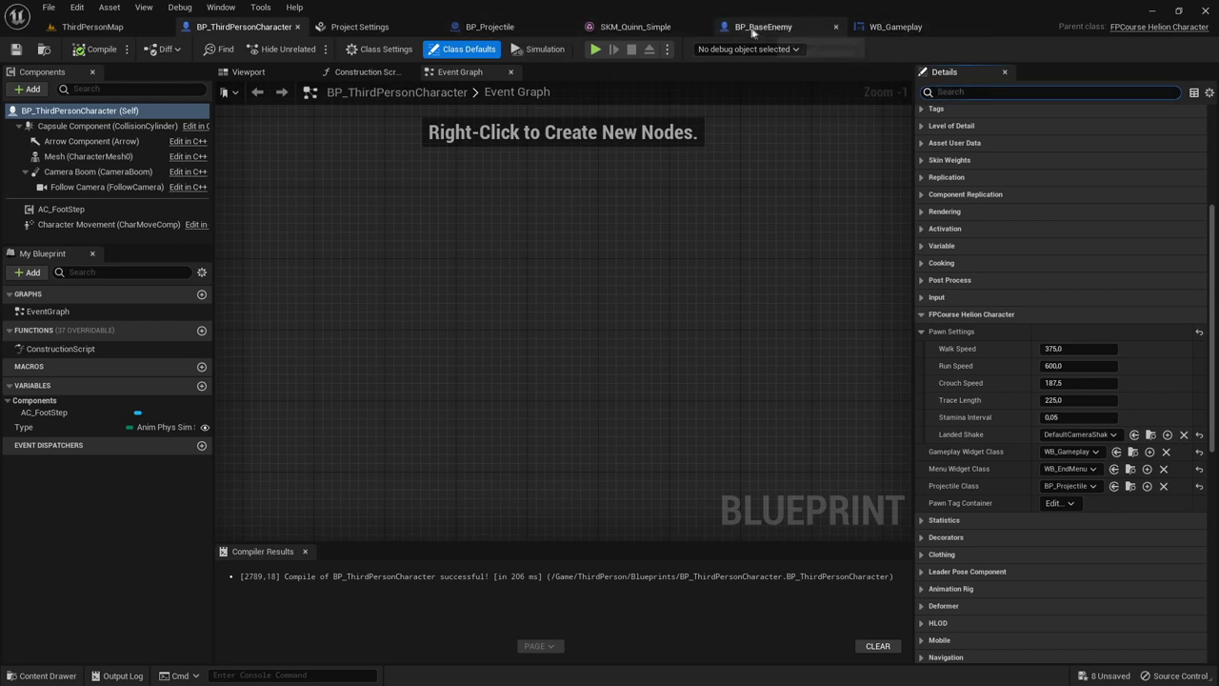
pyautogui.click(469, 49)
pyautogui.click(953, 92)
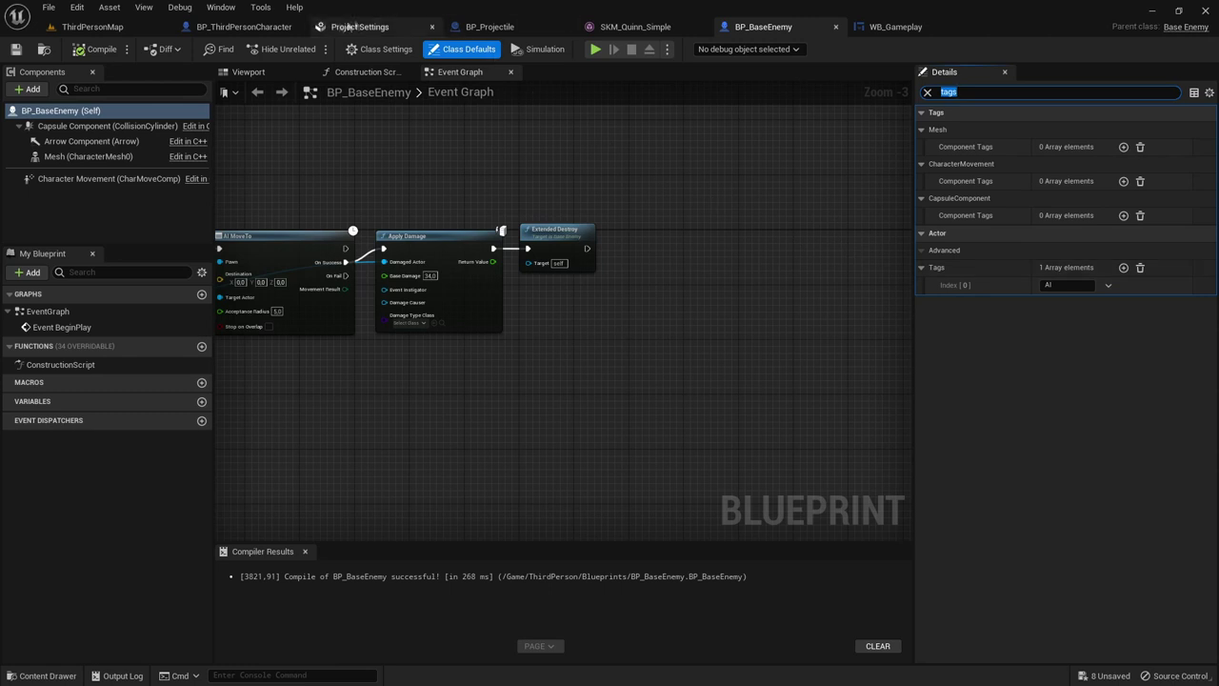
# Check BP_ThirdPersonCharacter's Pawn Tag Container picker, expanding to reveal EnterTheGate.
pyautogui.click(274, 28)
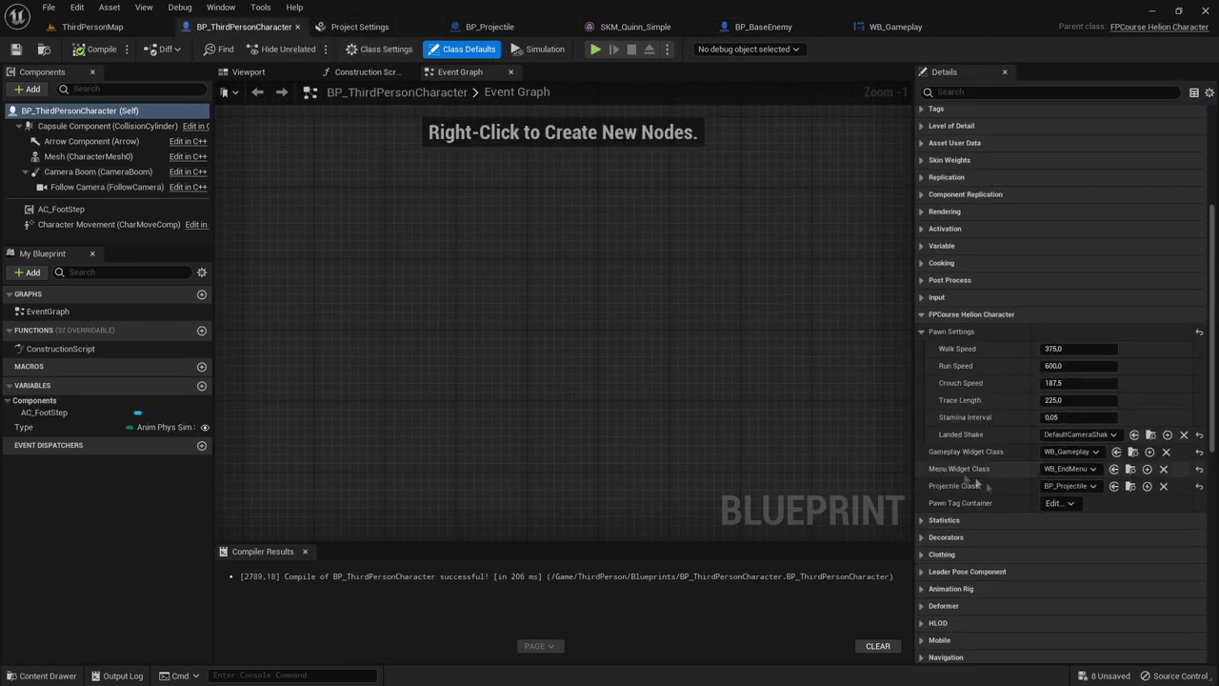
pyautogui.click(1057, 503)
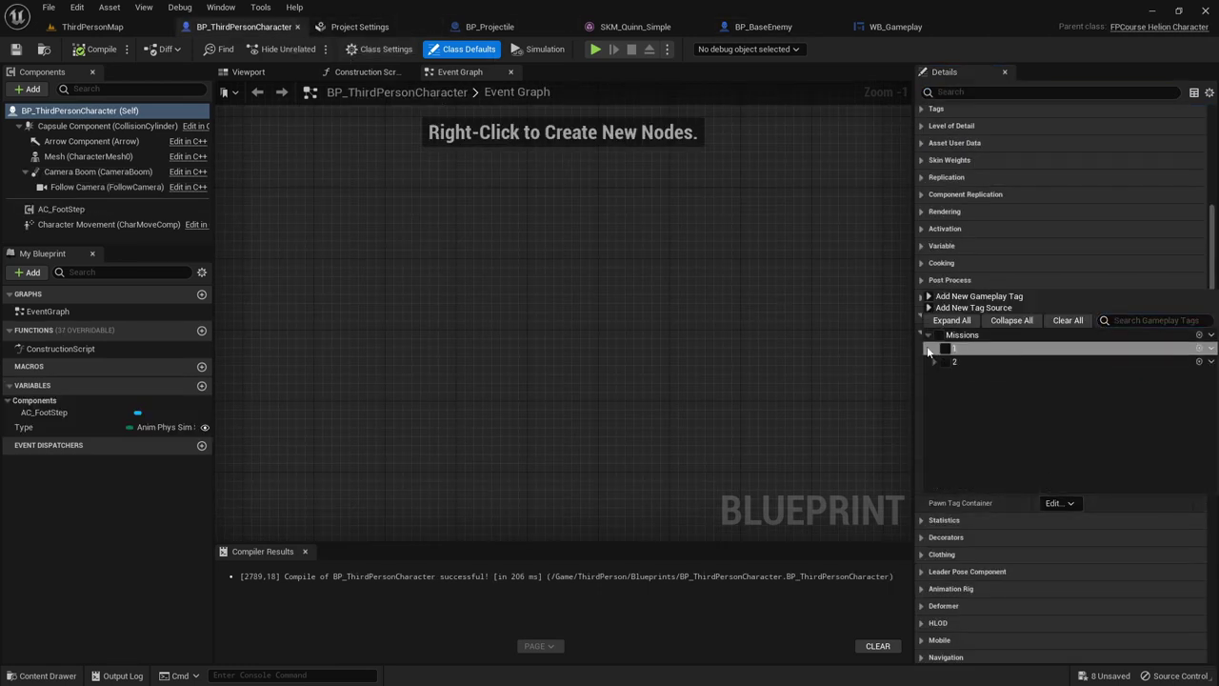
pyautogui.click(934, 349)
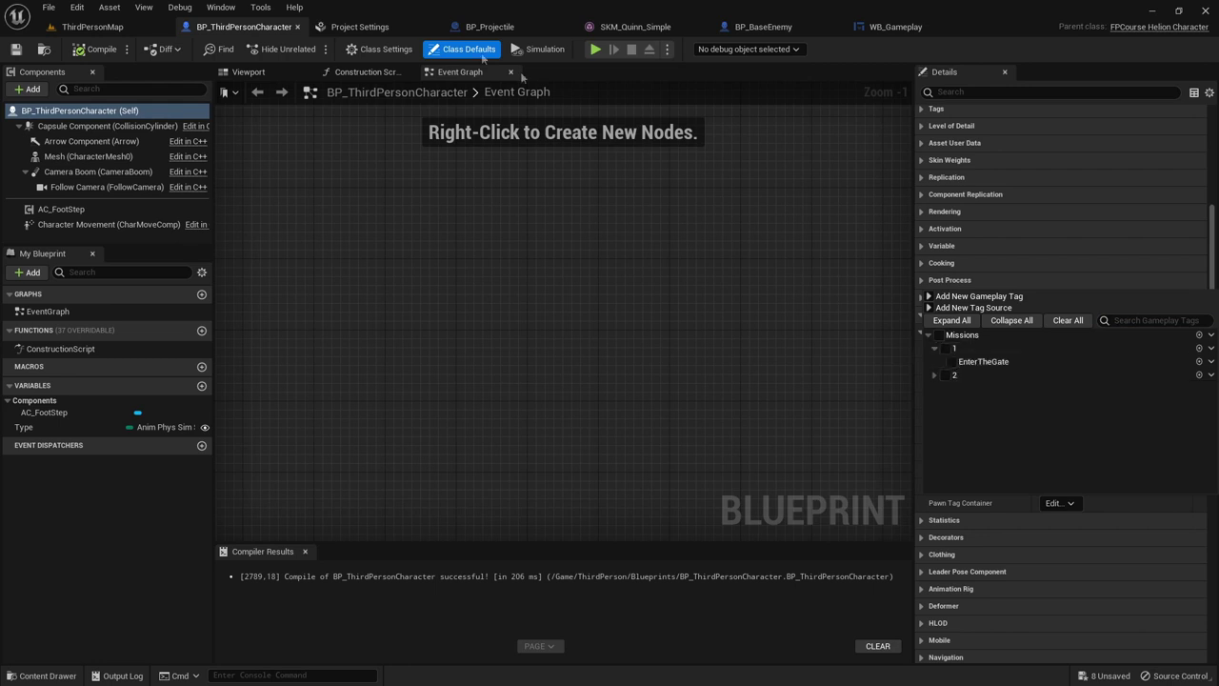
pyautogui.click(1130, 27)
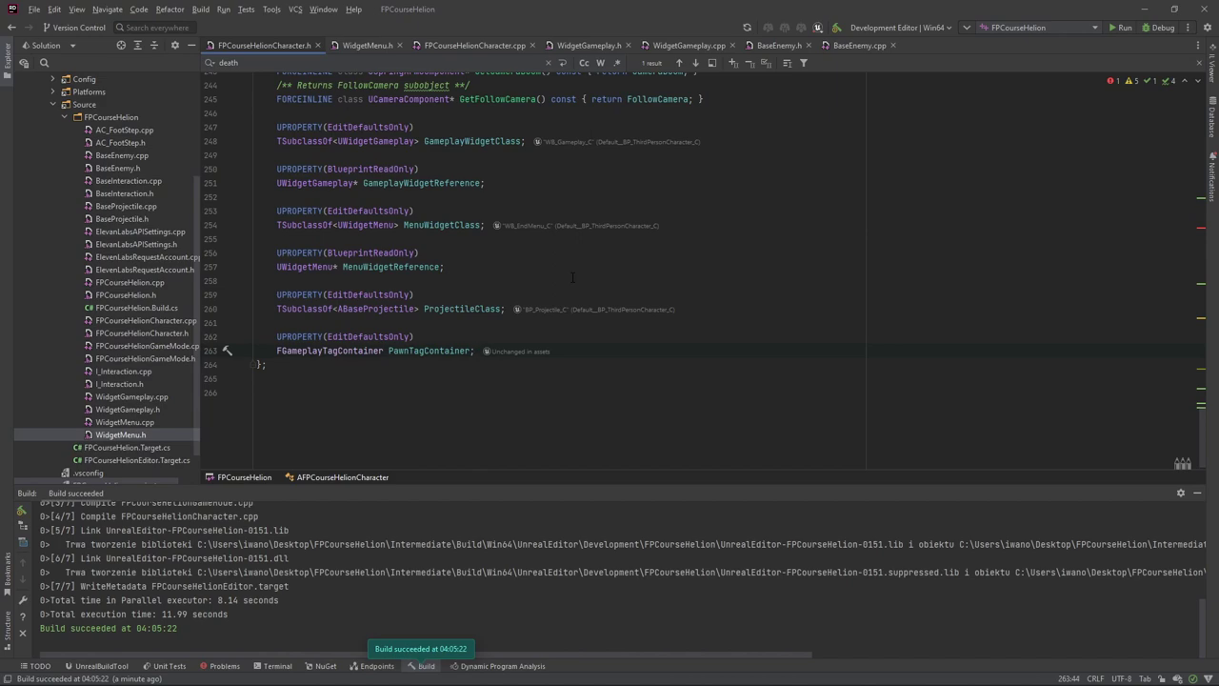
# Copy the ShootAction UPROPERTY declaration and open a blank line beneath it.
pyautogui.scroll(2, 578, 277)
pyautogui.scroll(3, 577, 278)
pyautogui.scroll(2, 577, 277)
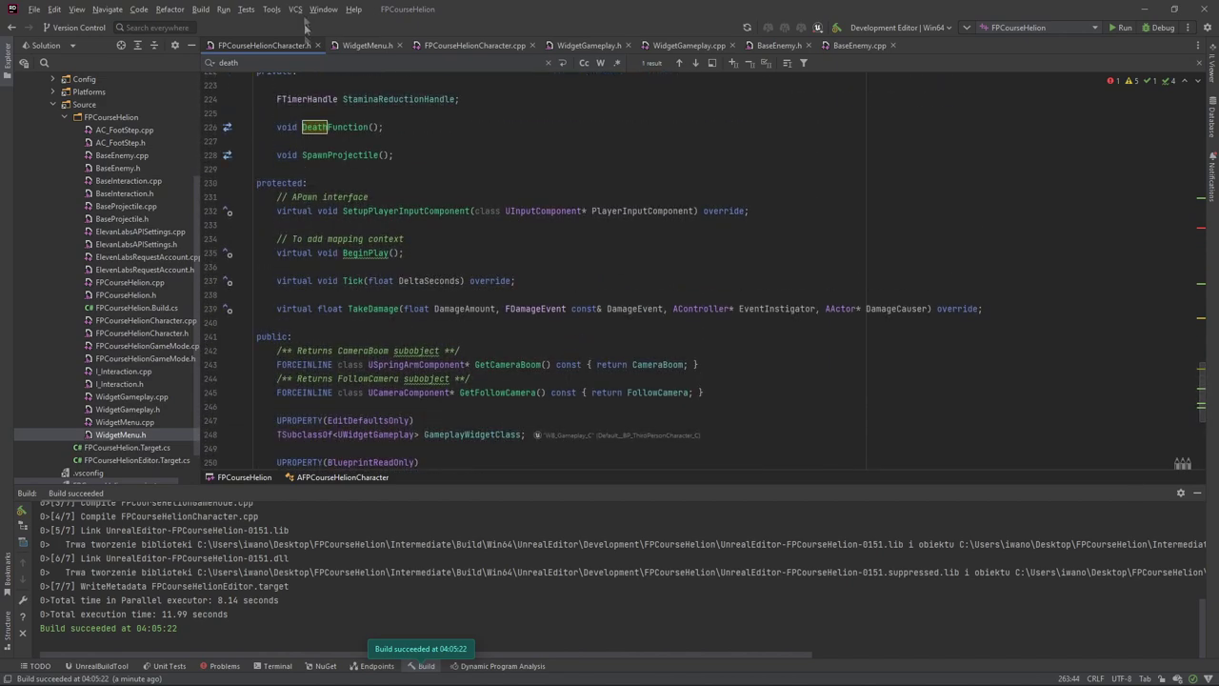
pyautogui.scroll(3, 530, 176)
pyautogui.scroll(3, 530, 176)
pyautogui.scroll(2, 531, 176)
pyautogui.scroll(3, 531, 175)
pyautogui.scroll(3, 531, 177)
pyautogui.scroll(3, 533, 181)
pyautogui.moveTo(440, 337); pyautogui.dragTo(258, 323)
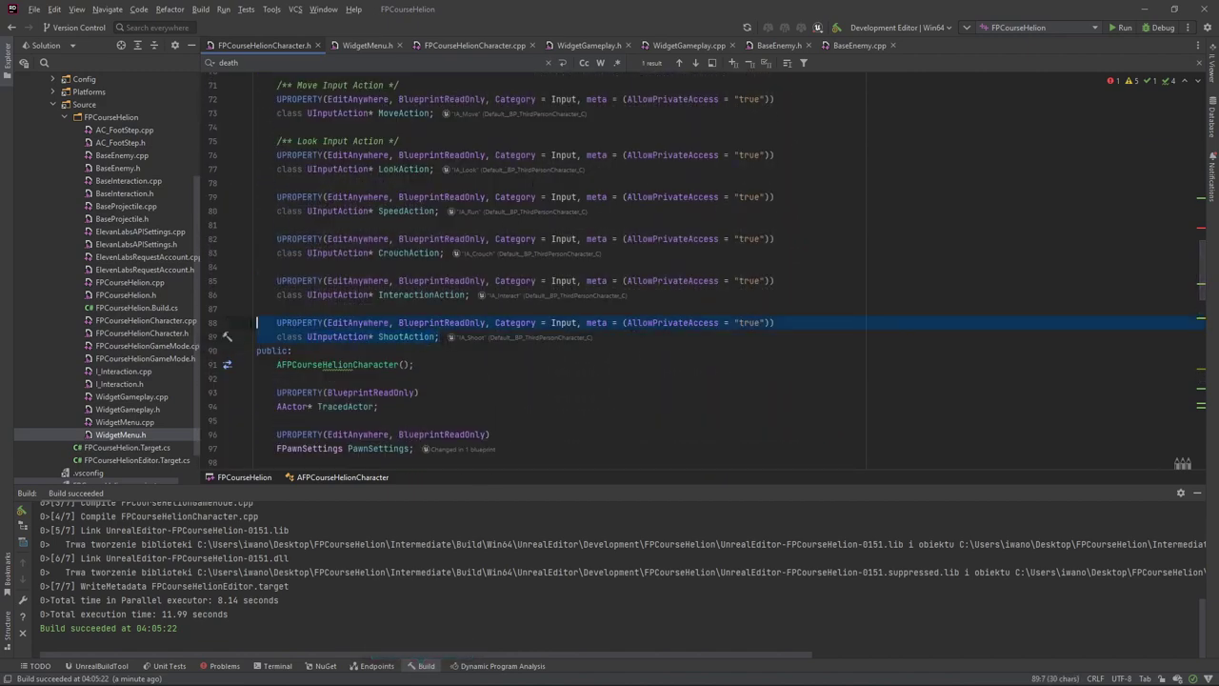
pyautogui.hotkey('ctrl', 'c')
pyautogui.click(439, 338)
pyautogui.press('Return')
pyautogui.press('Return')
# Paste the ShootAction declaration and rename the copy to ImmortalTagAction.
pyautogui.hotkey('ctrl', 'v')
pyautogui.doubleClick(405, 378)
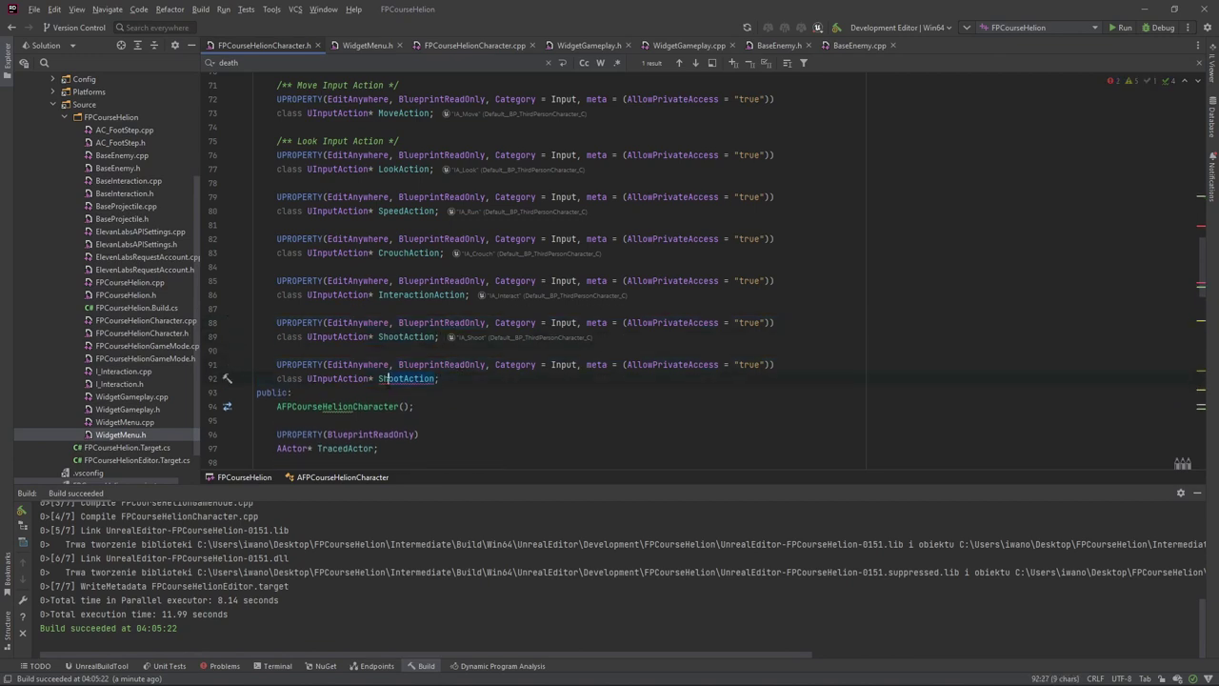
pyautogui.write('ImmortalTagAction')
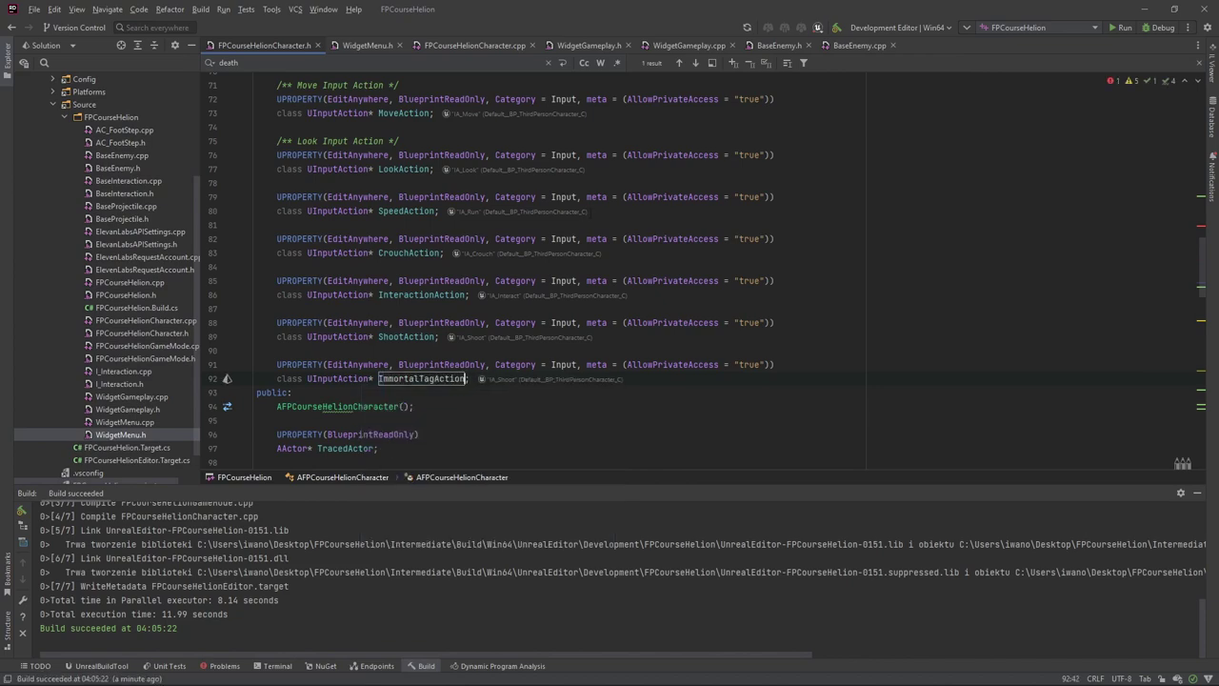
# Remove the blank line below the Landed declaration.
pyautogui.scroll(-3, 573, 230)
pyautogui.scroll(-3, 573, 229)
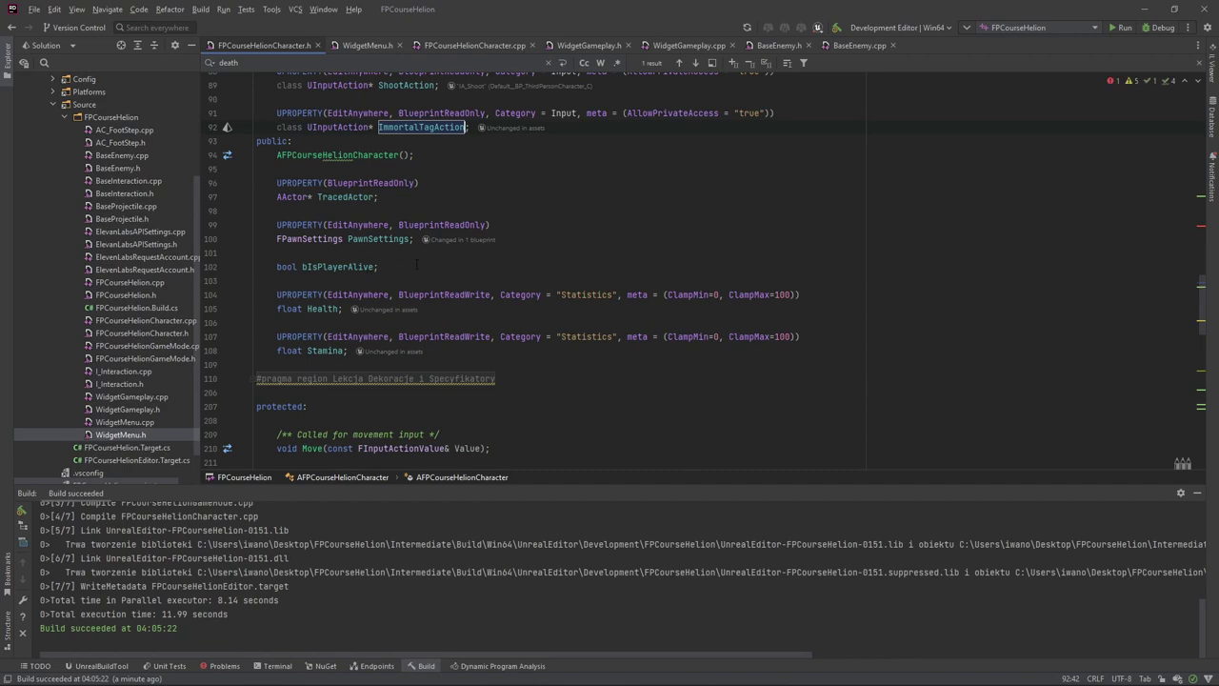
pyautogui.scroll(-3, 416, 265)
pyautogui.scroll(-3, 416, 266)
pyautogui.scroll(-2, 400, 238)
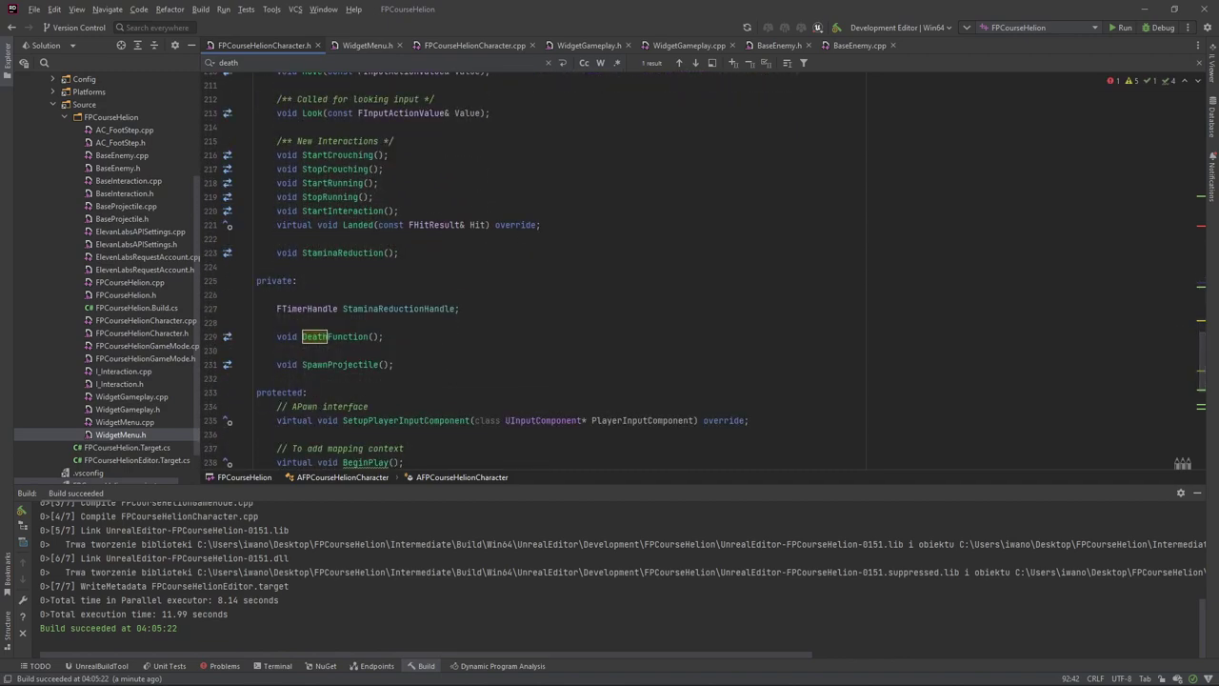
pyautogui.click(541, 225)
pyautogui.press('Delete')
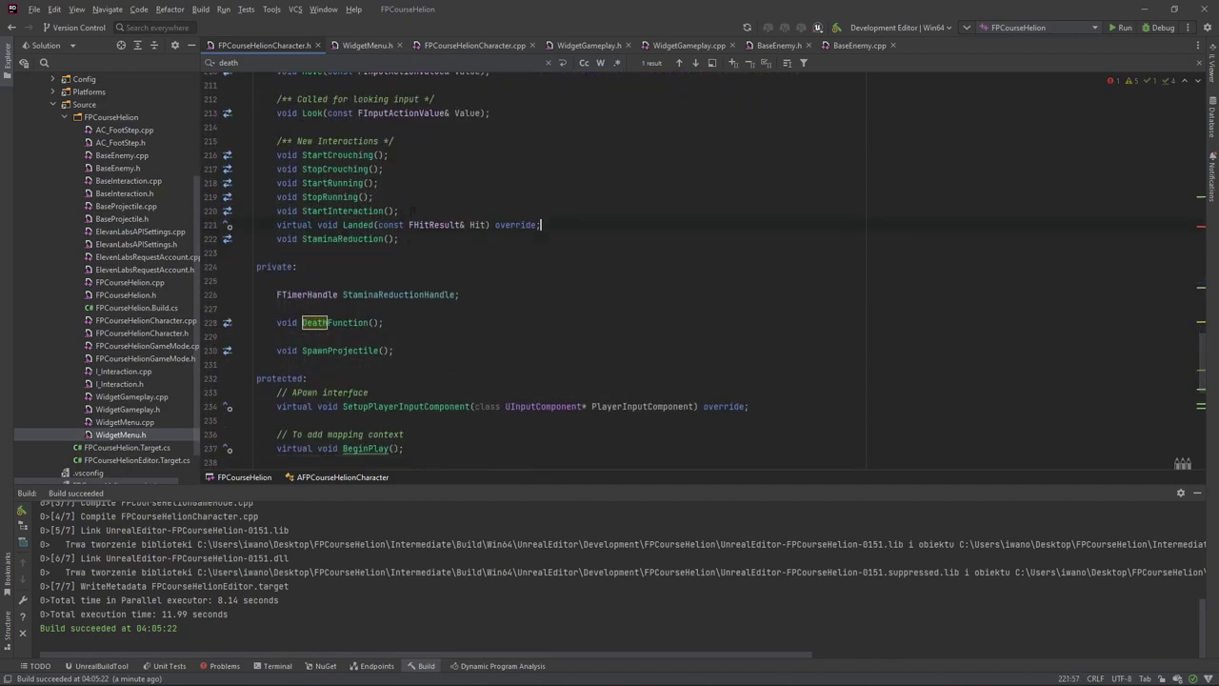
pyautogui.click(398, 211)
# Declare void AddImmortalTag(); above Landed and generate its empty definition in the .cpp.
pyautogui.press('Return')
pyautogui.write('voi')
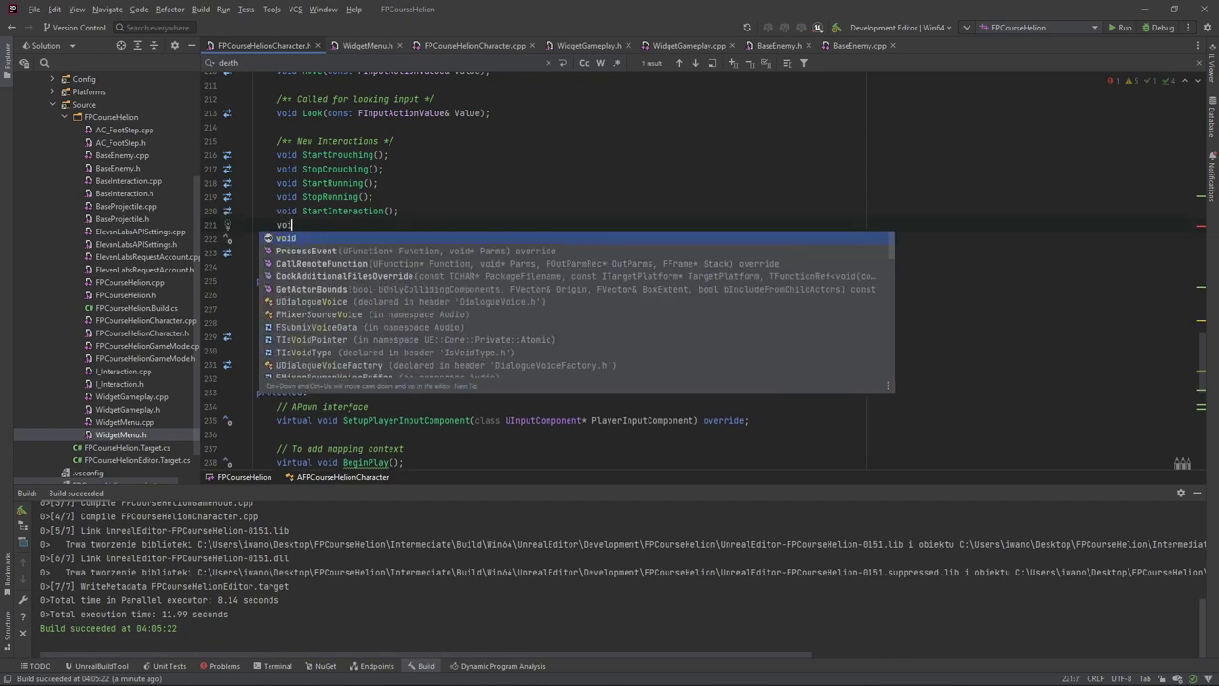
pyautogui.write('d AddImmortalT')
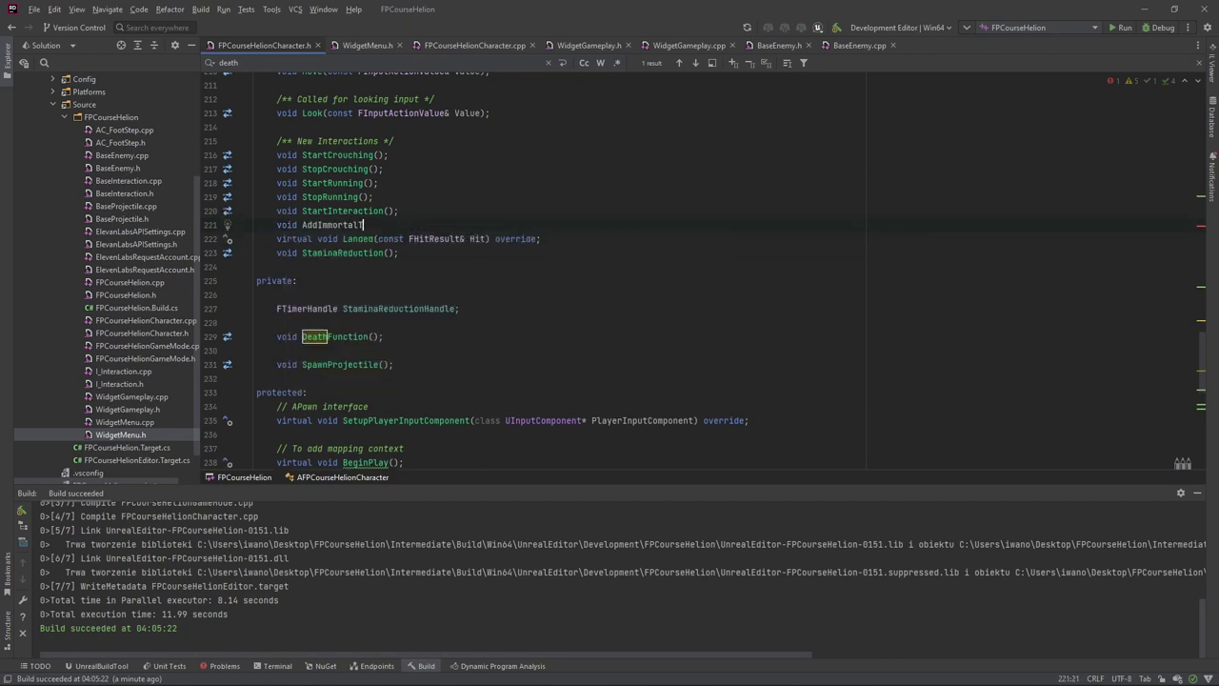
pyautogui.write('ag();')
pyautogui.hotkey('alt', 'Return')
pyautogui.press('Return')
pyautogui.press('Return')
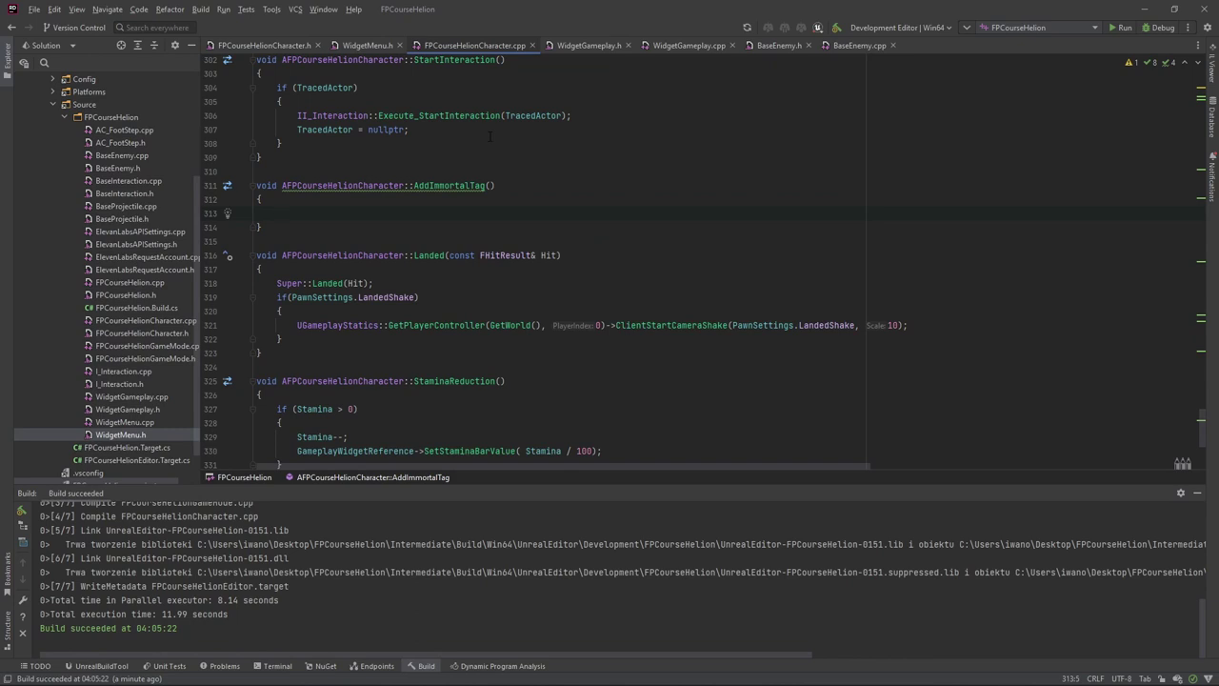
# Write PawnTagContainer.AddTag() inside the AddImmortalTag body.
pyautogui.scroll(1, 489, 136)
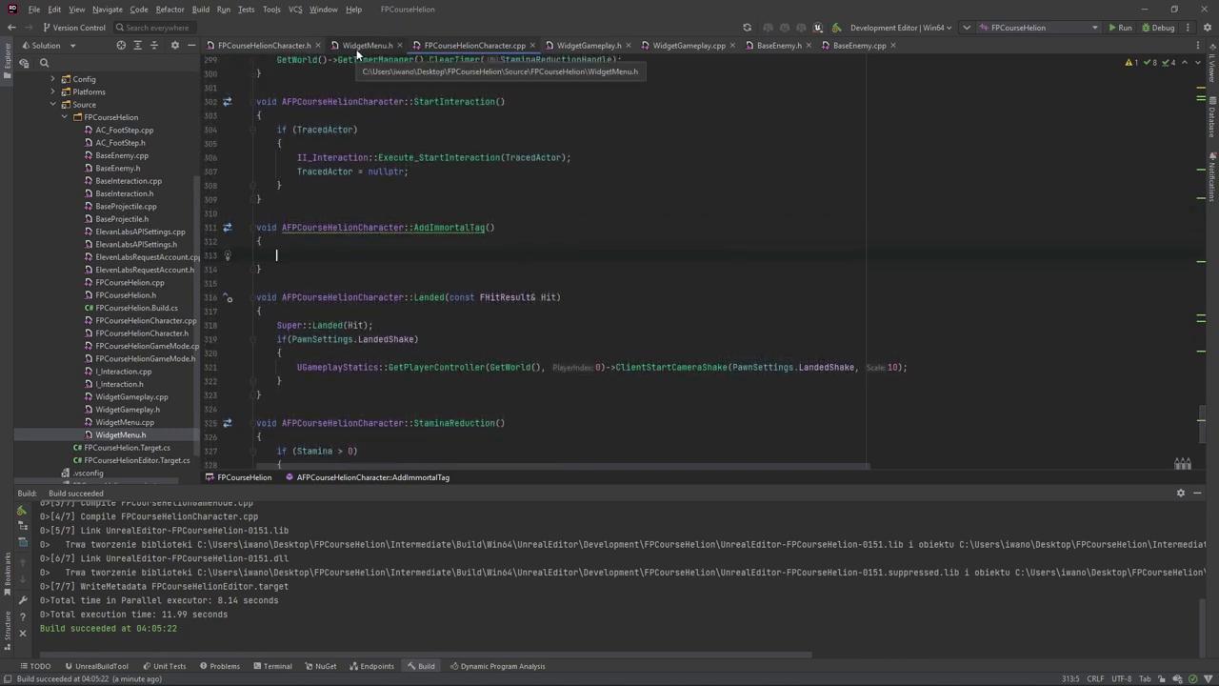
pyautogui.write('FGam')
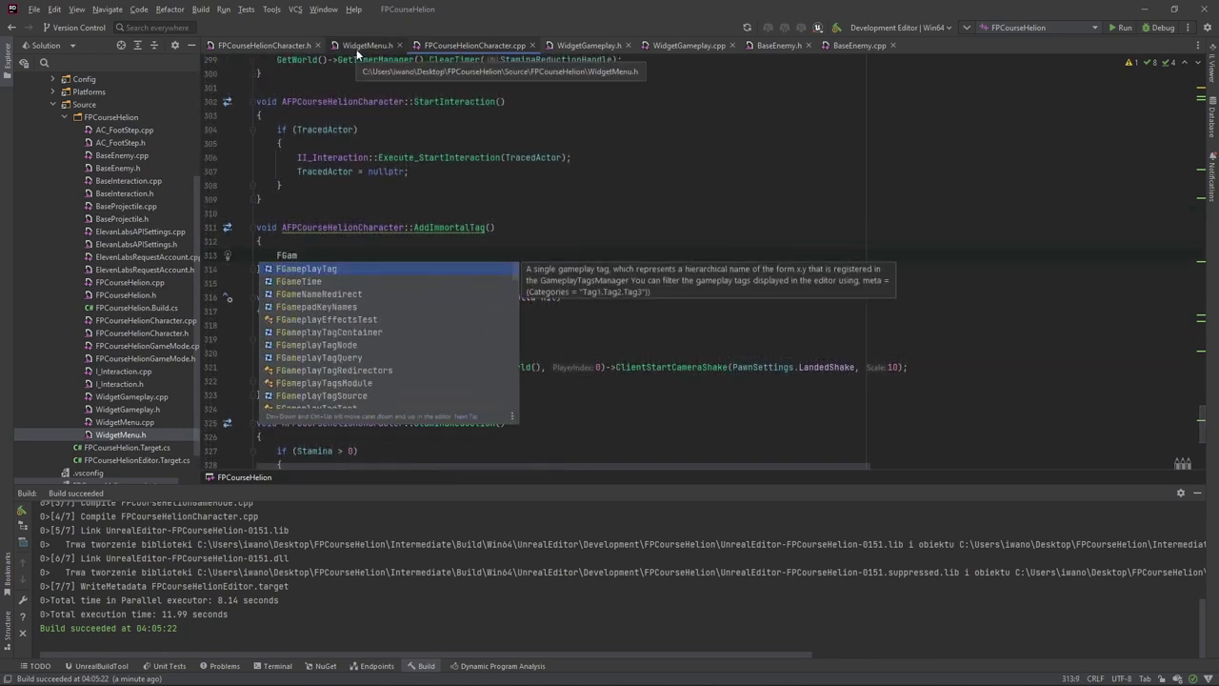
pyautogui.press('BackSpace')
pyautogui.press('BackSpace')
pyautogui.press('BackSpace')
pyautogui.write('PawnTag')
pyautogui.press('Return')
pyautogui.write('.Add')
pyautogui.press('Return')
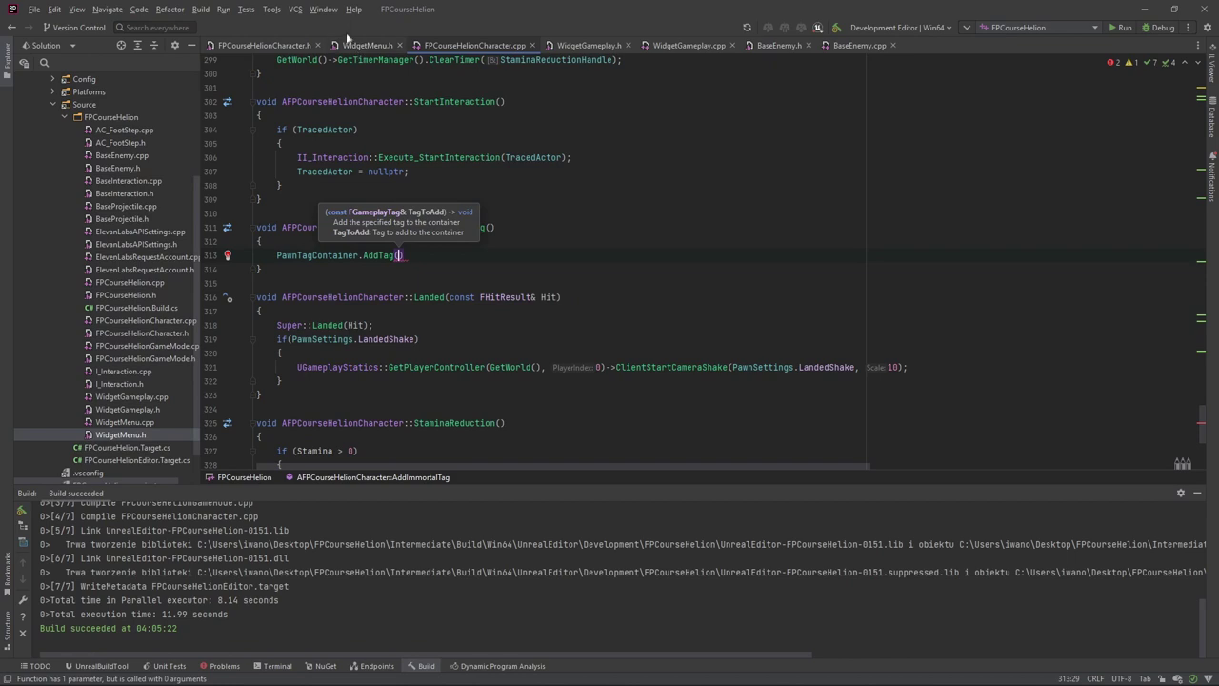
pyautogui.press('Escape')
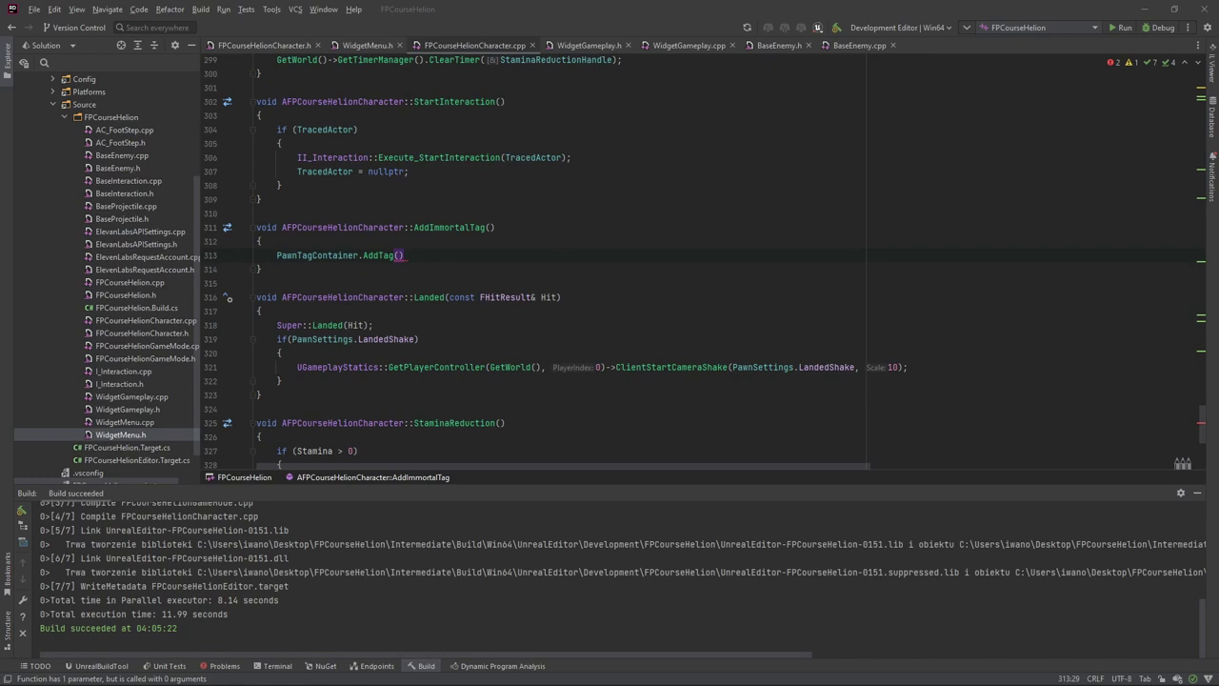
# Close the extra source tabs, keeping only the two character files.
pyautogui.middleClick(600, 46)
pyautogui.middleClick(600, 46)
pyautogui.middleClick(600, 46)
pyautogui.middleClick(600, 46)
pyautogui.middleClick(362, 46)
pyautogui.click(253, 45)
# Add a private FGameplayTag ImmortalTag; member after PawnTagContainer, then show Unreal's GameplayTags settings.
pyautogui.scroll(-5, 571, 267)
pyautogui.scroll(-5, 572, 267)
pyautogui.click(524, 340)
pyautogui.press('Return')
pyautogui.press('Return')
pyautogui.write('p')
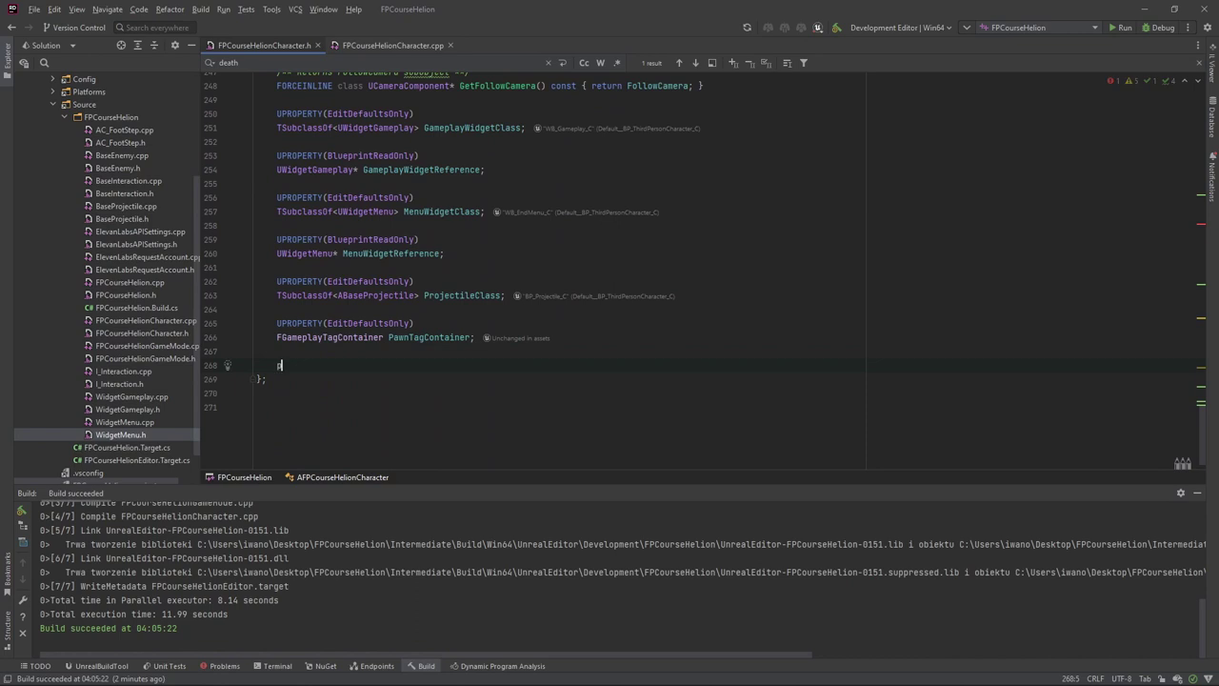
pyautogui.write('rivate')
pyautogui.press('Return')
pyautogui.press('Return')
pyautogui.press('Return')
pyautogui.write('Gamepl')
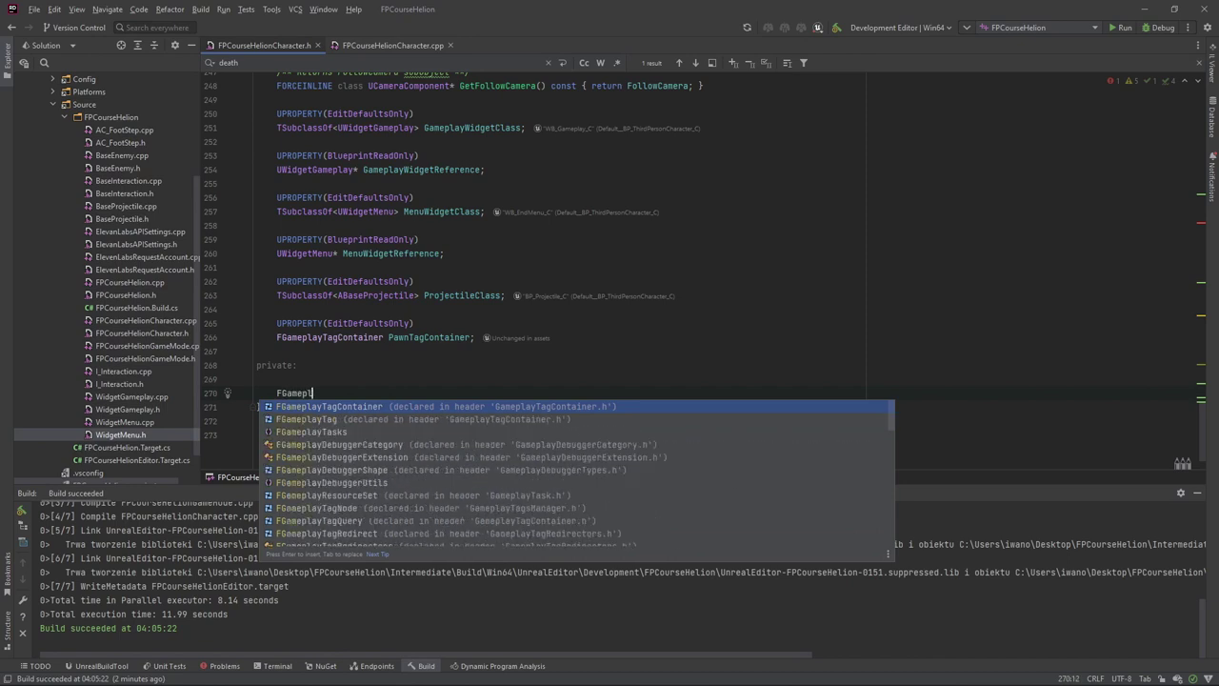
pyautogui.press('Return')
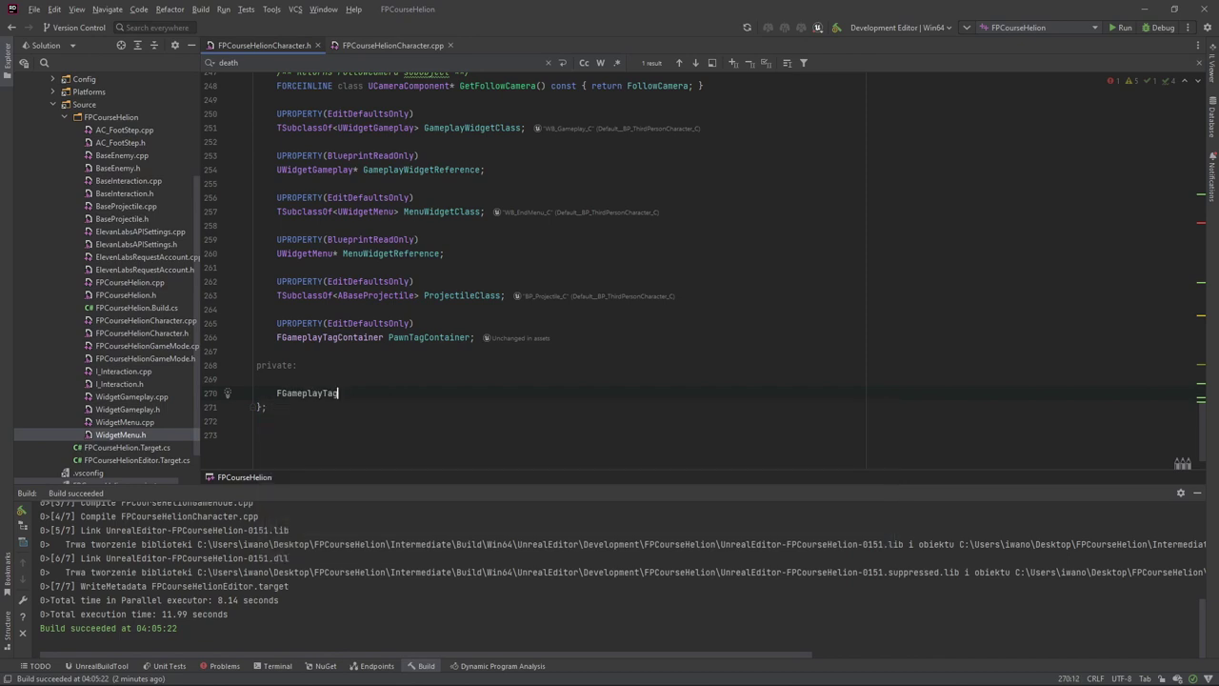
pyautogui.write('ImmortalTag;')
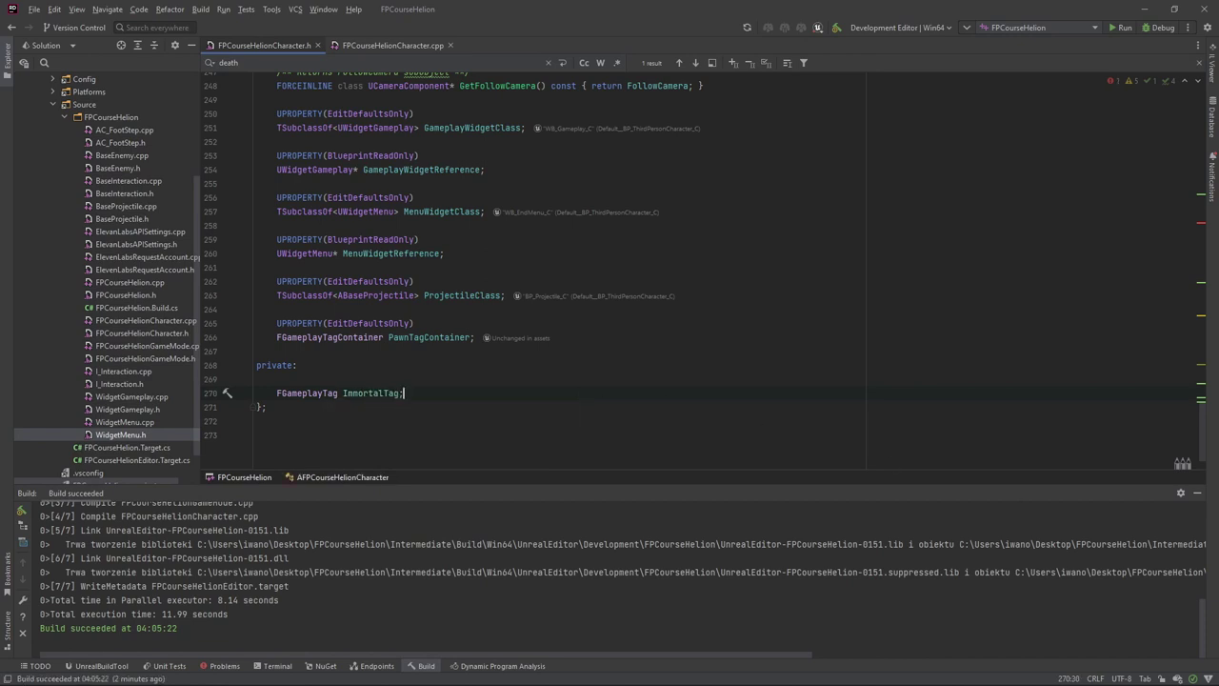
pyautogui.hotkey('alt', 'Tab')
pyautogui.click(379, 25)
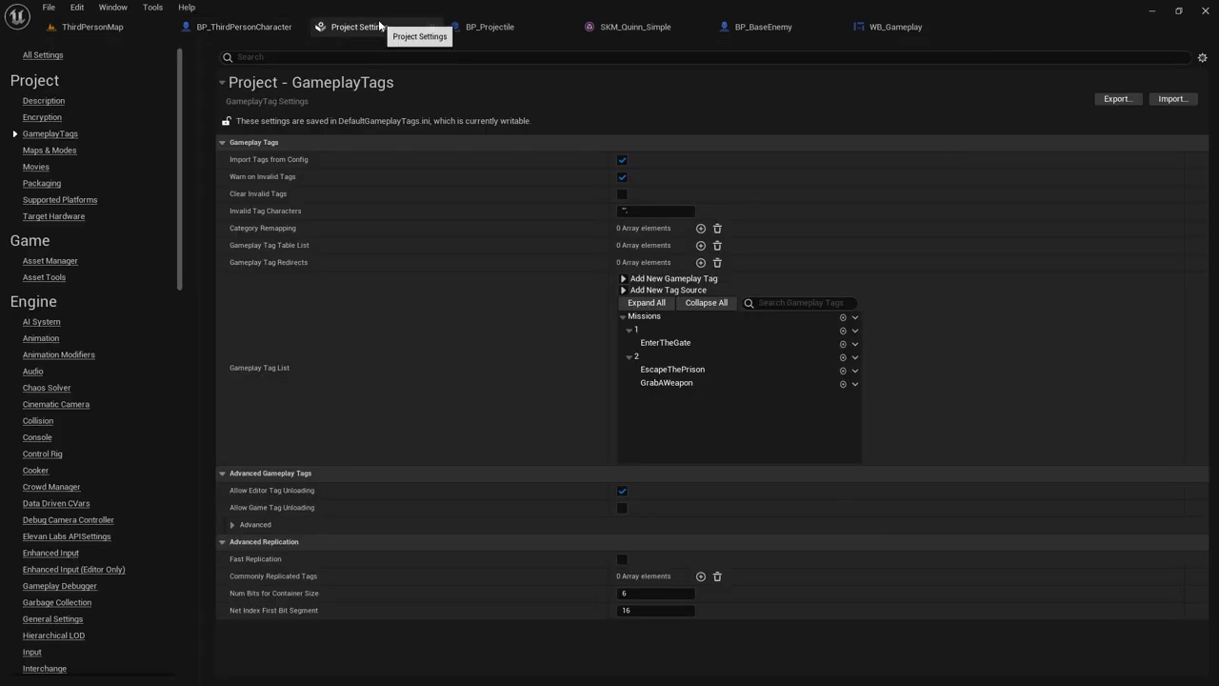
# Add a new gameplay tag named Immortal to the project's tag list.
pyautogui.click(631, 279)
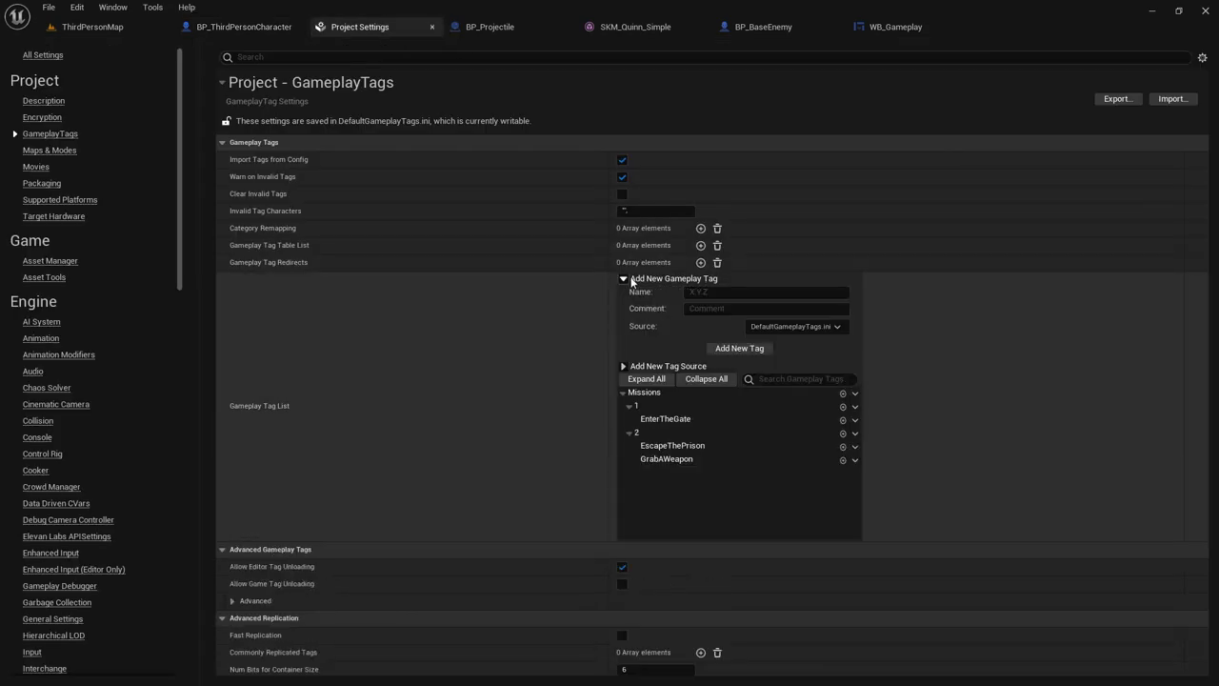
pyautogui.click(710, 294)
pyautogui.write('Immortal')
pyautogui.click(740, 349)
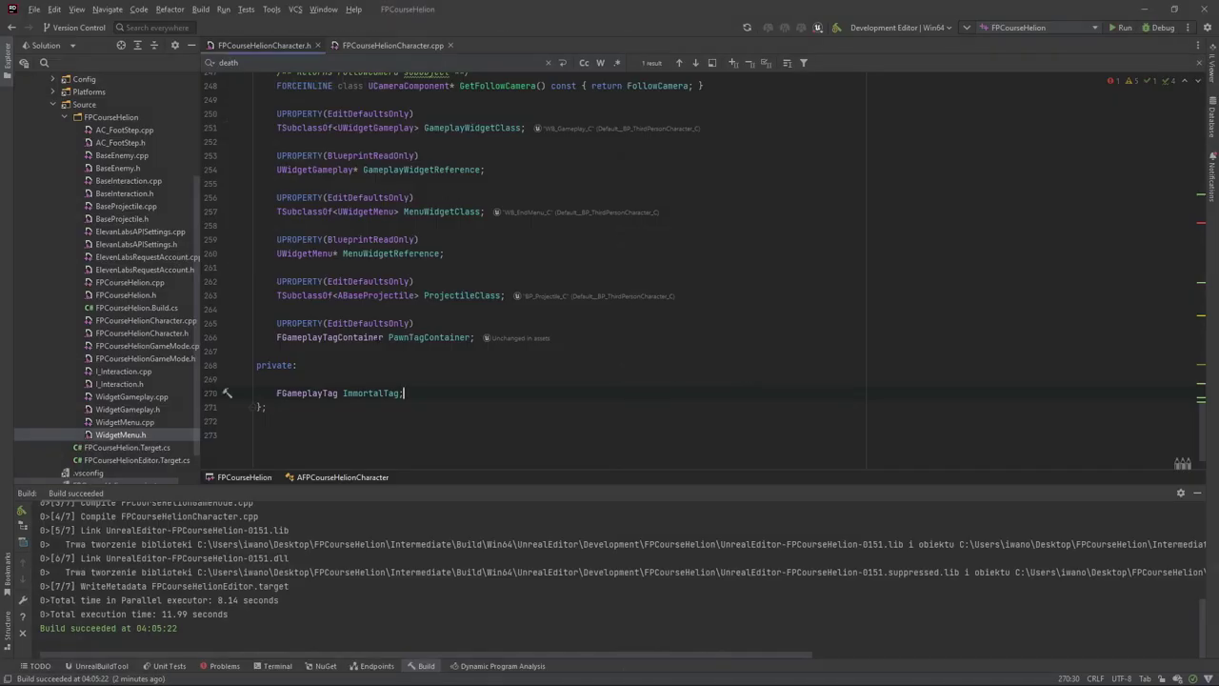
# In FPCourseHelionCharacter.cpp's constructor, below Stamina = 100;, start the line ImmortalTag = FGameplayTag::RequestGameplayTag using autocompletion.
pyautogui.click(392, 44)
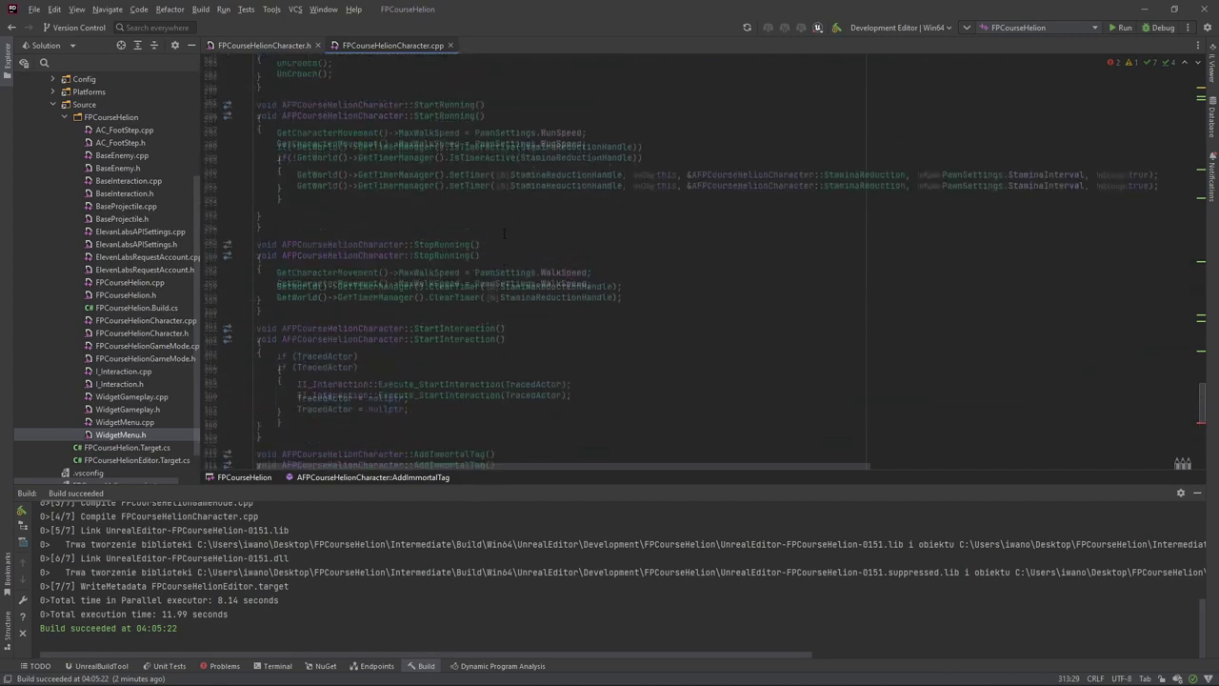
pyautogui.moveTo(1203, 354)
pyautogui.mouseDown()
pyautogui.moveTo(1105, 98)
pyautogui.moveTo(1138, 86)
pyautogui.mouseUp()
pyautogui.scroll(-1, 533, 262)
pyautogui.scroll(-8, 534, 262)
pyautogui.scroll(-3, 533, 262)
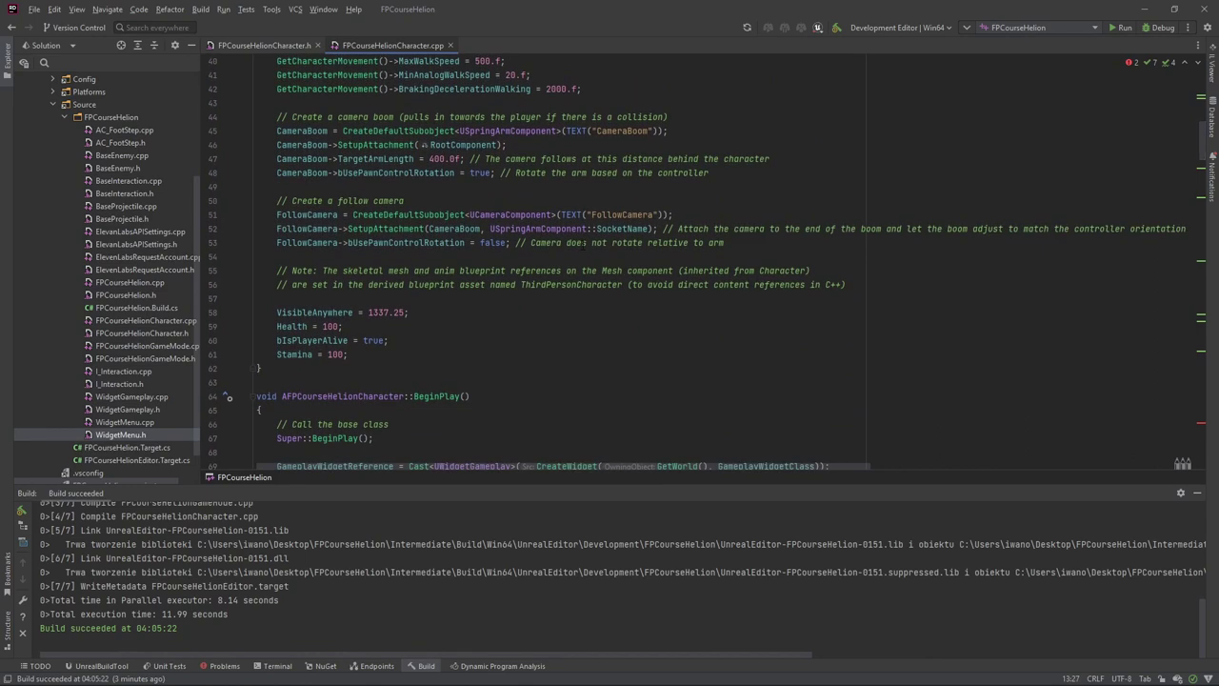
pyautogui.press('Return')
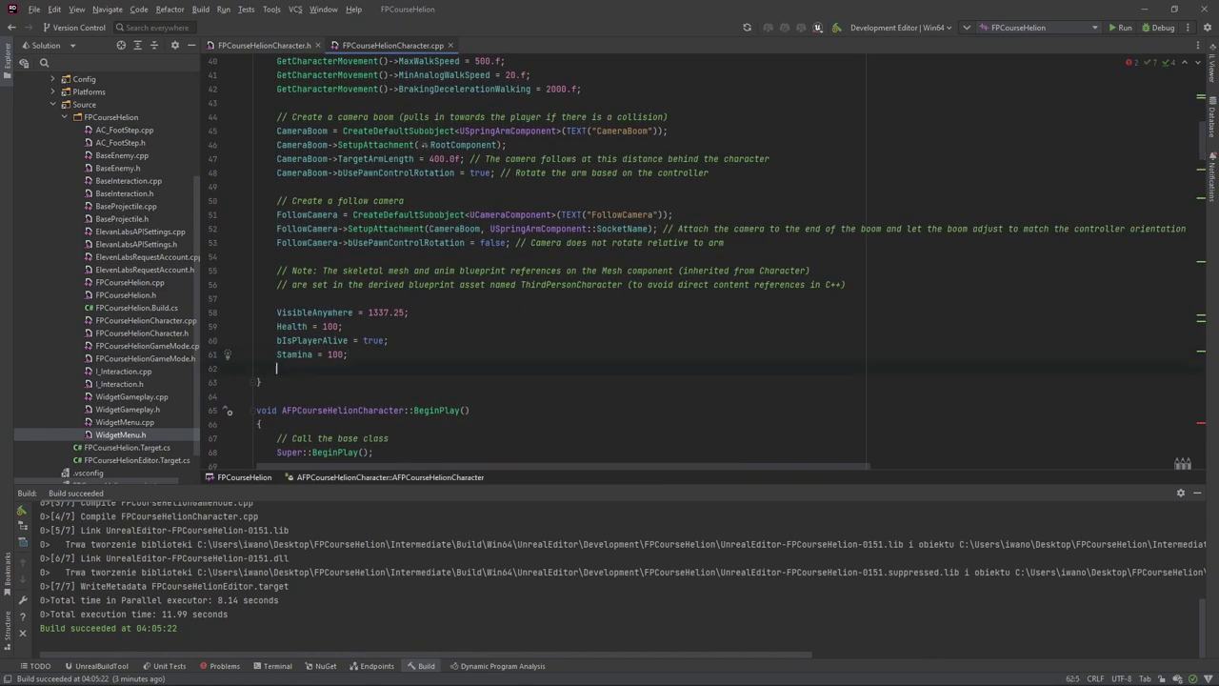
pyautogui.write('Immo')
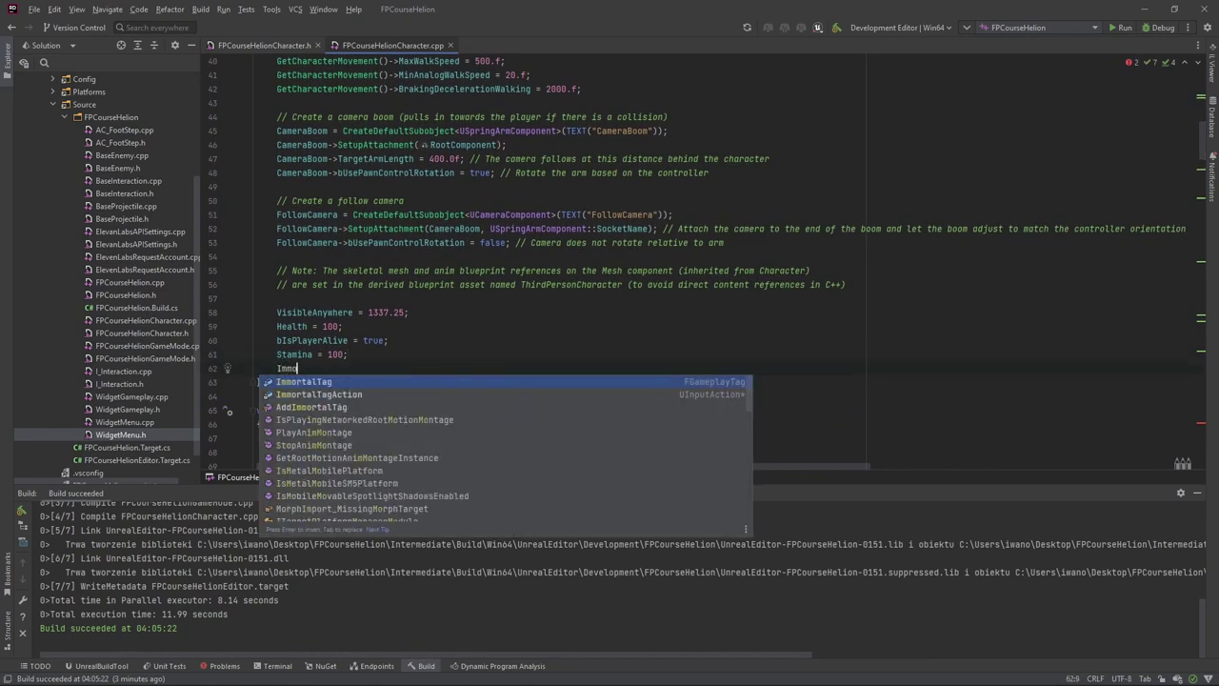
pyautogui.press('Return')
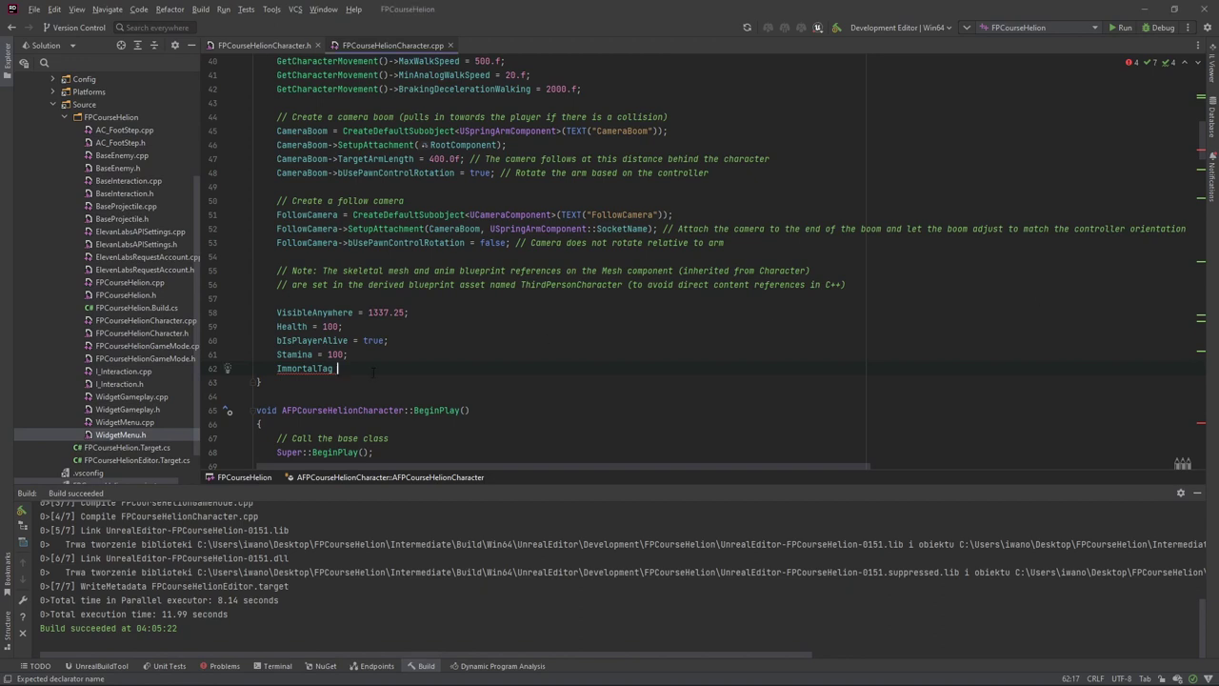
pyautogui.write('= FGam')
pyautogui.press('Return')
pyautogui.write('::')
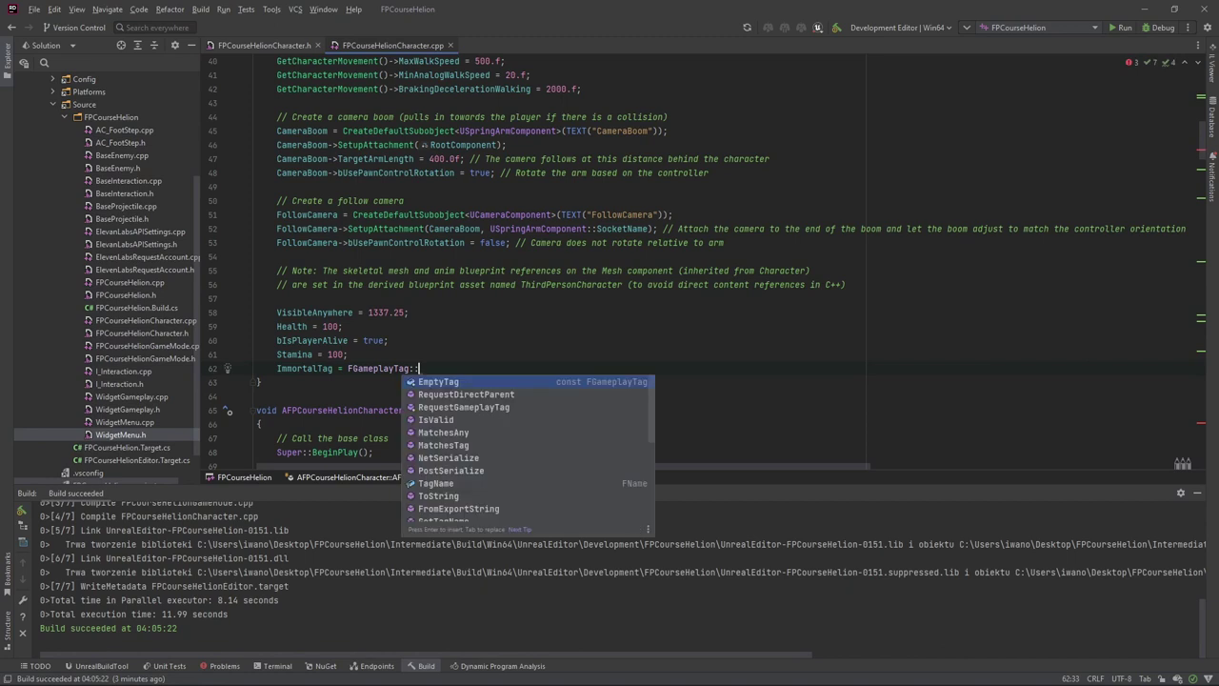
pyautogui.write('equestGameplayTag("Immortal");')
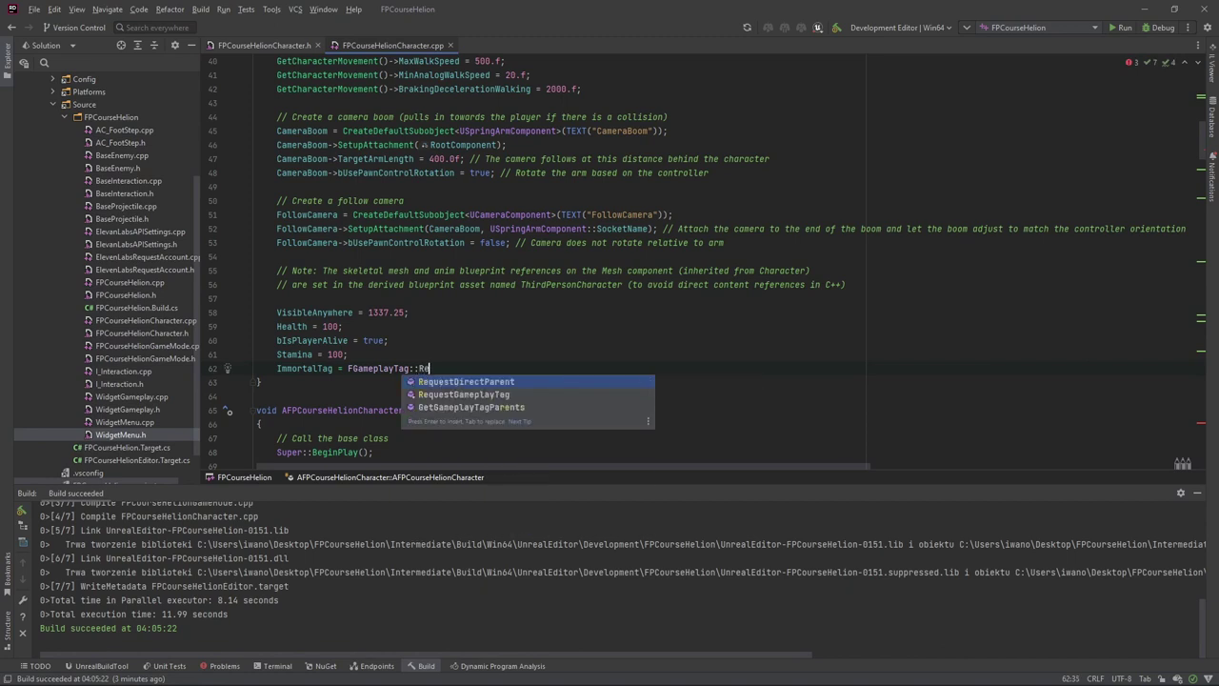
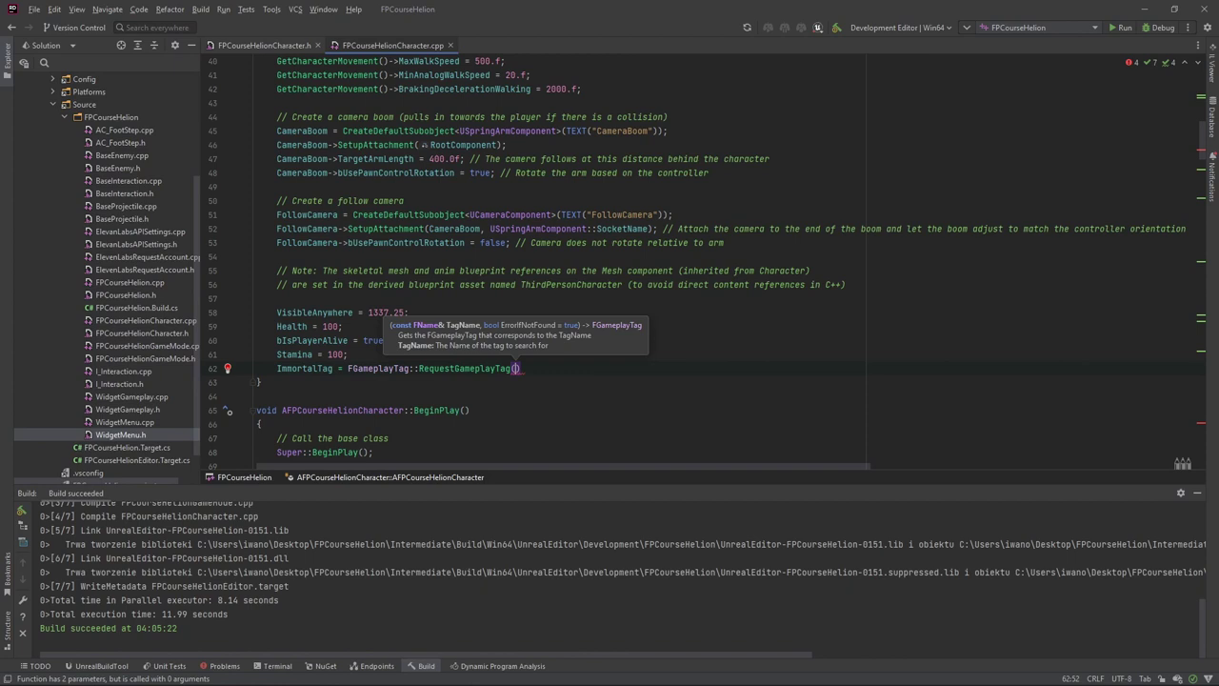
# Finish the constructor line as RequestGameplayTag("Immortal") and check the header's ImmortalTag declaration.
pyautogui.write('"Immortal");')
pyautogui.scroll(-5, 572, 286)
pyautogui.scroll(5, 571, 286)
pyautogui.click(229, 45)
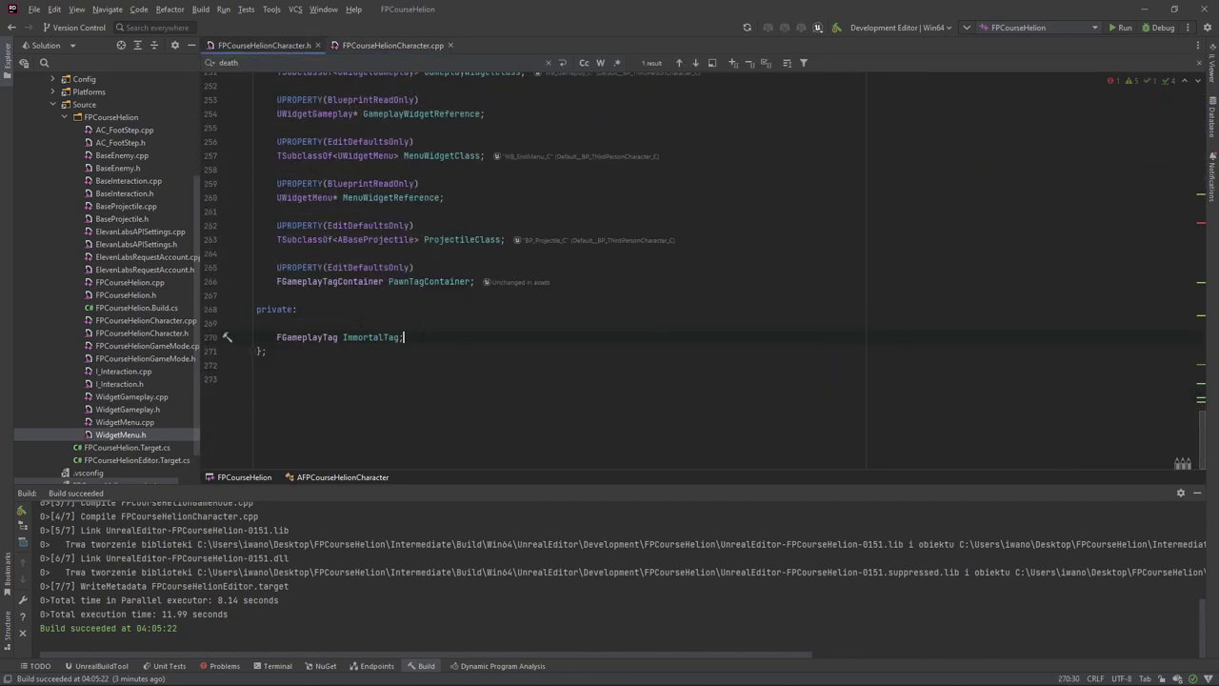
pyautogui.moveTo(412, 337); pyautogui.dragTo(303, 337)
# Back in the character .cpp, go down to AddImmortalTag and place the cursor inside its AddTag call.
pyautogui.click(353, 45)
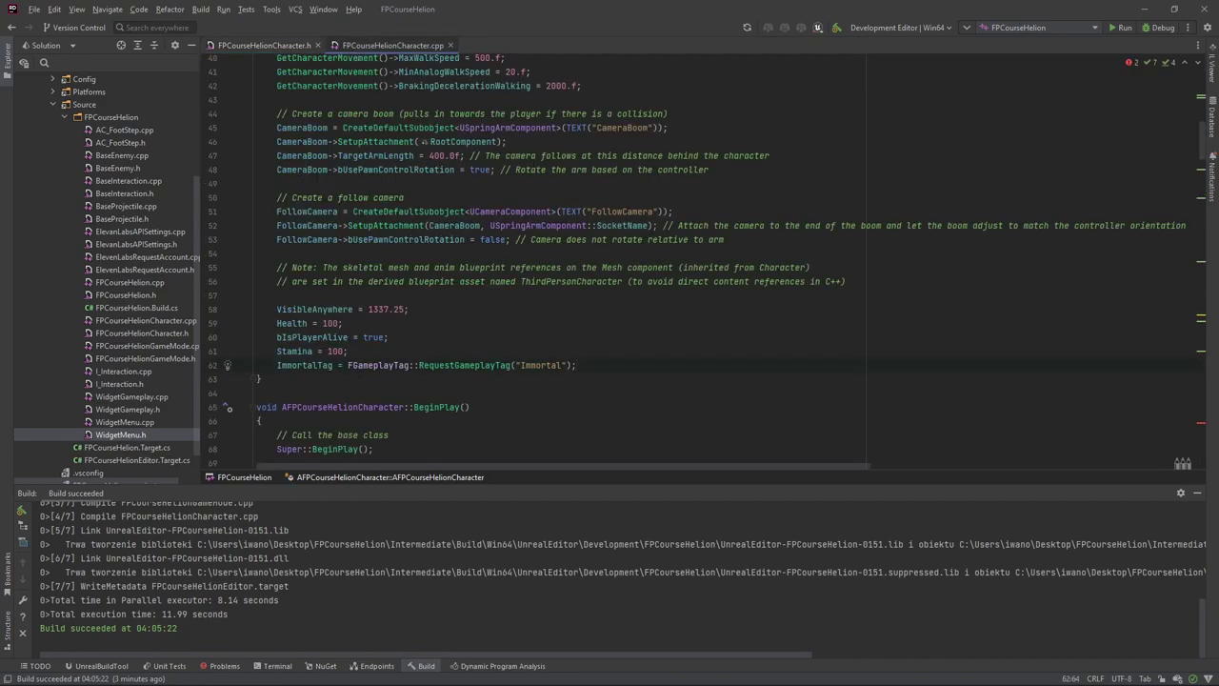
pyautogui.scroll(-5, 452, 346)
pyautogui.scroll(-5, 458, 341)
pyautogui.scroll(-5, 462, 338)
pyautogui.scroll(-5, 467, 334)
pyautogui.scroll(-5, 467, 334)
pyautogui.scroll(-5, 467, 333)
pyautogui.scroll(-5, 467, 332)
pyautogui.scroll(-5, 467, 332)
pyautogui.scroll(-3, 467, 332)
pyautogui.scroll(-3, 467, 333)
pyautogui.scroll(-3, 468, 333)
pyautogui.scroll(-3, 469, 335)
pyautogui.scroll(-5, 466, 335)
pyautogui.scroll(-4, 468, 337)
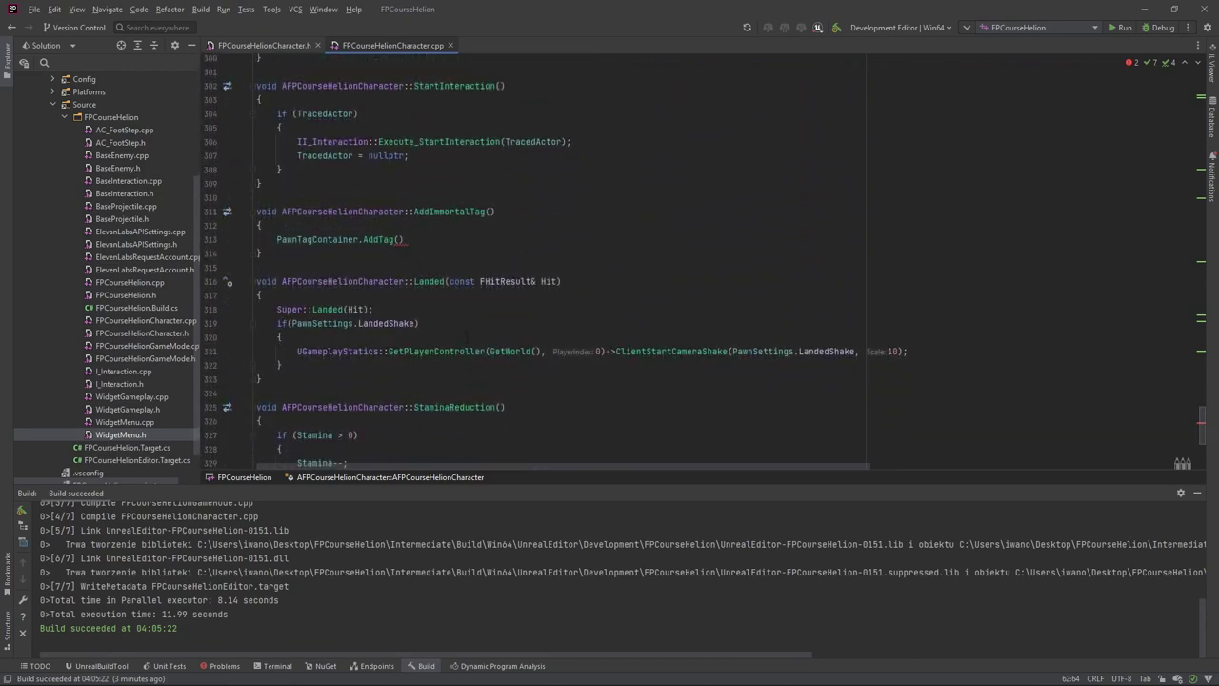
pyautogui.click(404, 239)
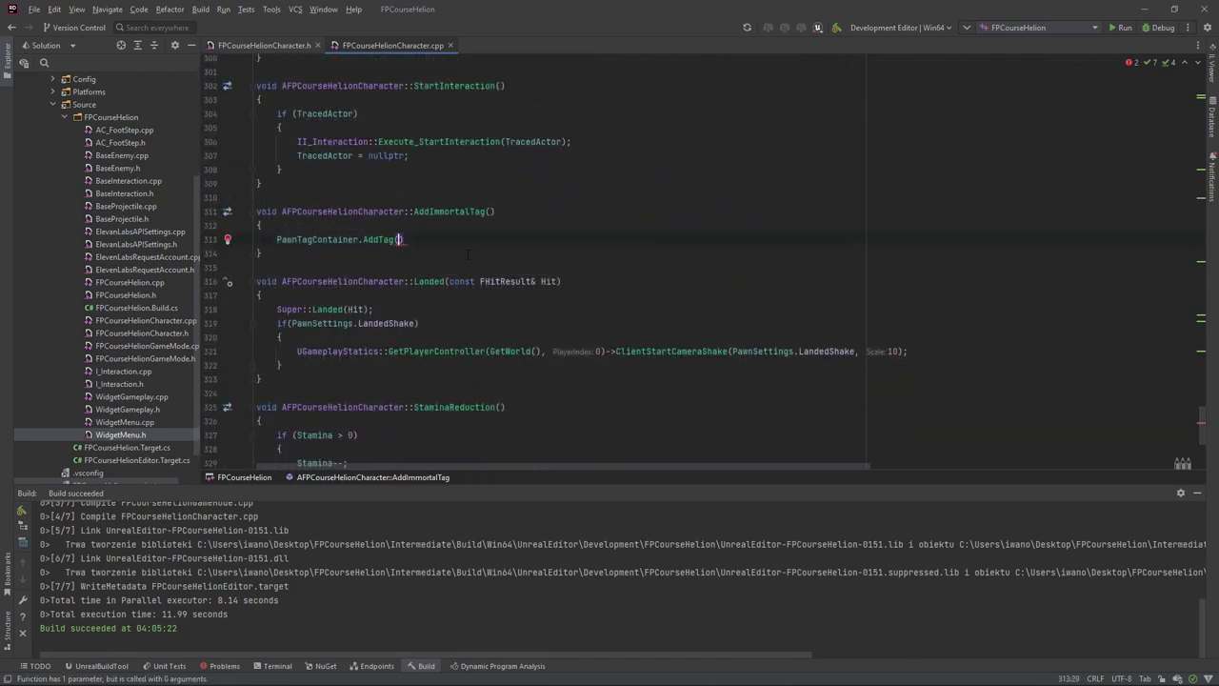
# Make AddImmortalTag call PawnTagContainer.AddTag(ImmortalTag);.
pyautogui.write('Imm')
pyautogui.press('Return')
pyautogui.write(';')
# Duplicate the Shooting comment and BindAction block below itself in SetupPlayerInputComponent.
pyautogui.scroll(5, 573, 260)
pyautogui.scroll(5, 574, 260)
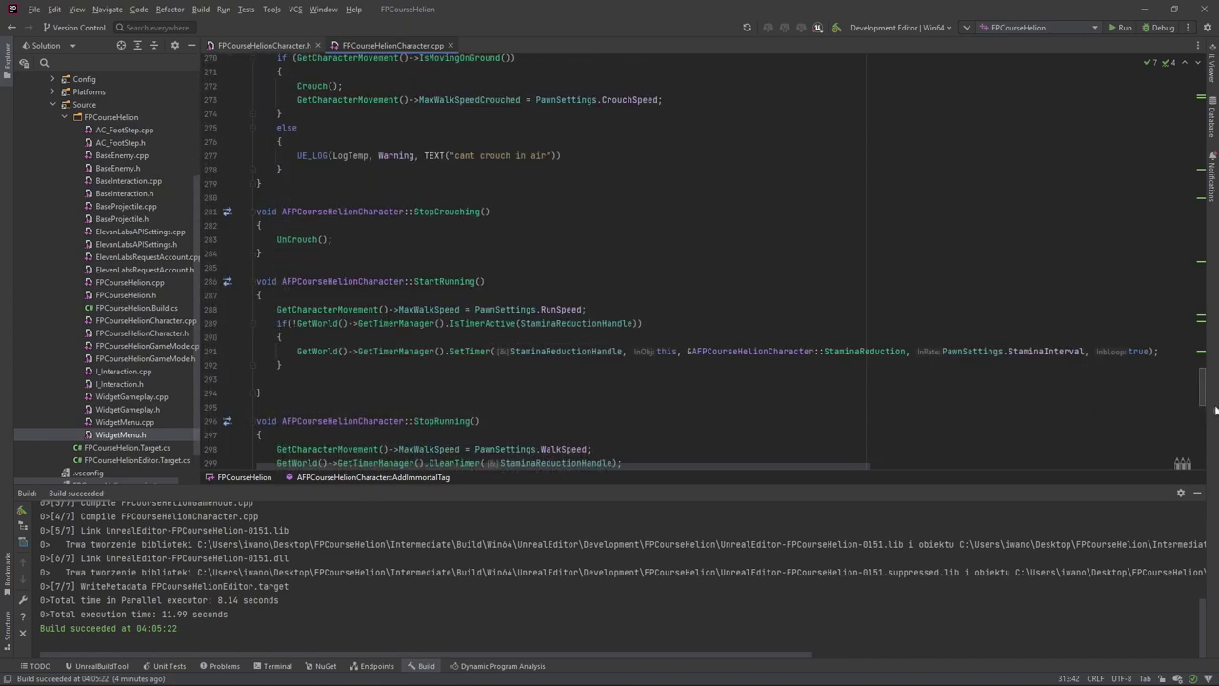
pyautogui.scroll(10, 1148, 213)
pyautogui.scroll(10, 1179, 127)
pyautogui.scroll(-10, 1190, 209)
pyautogui.scroll(-10, 1209, 289)
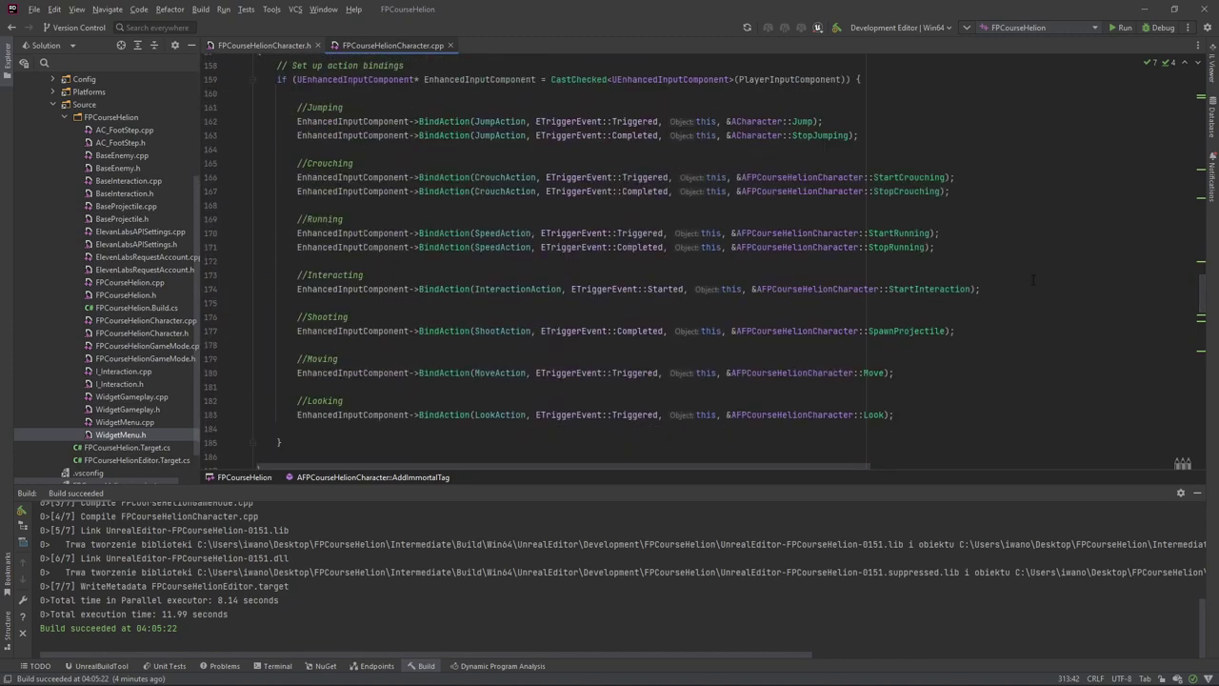
pyautogui.moveTo(981, 288); pyautogui.dragTo(256, 275)
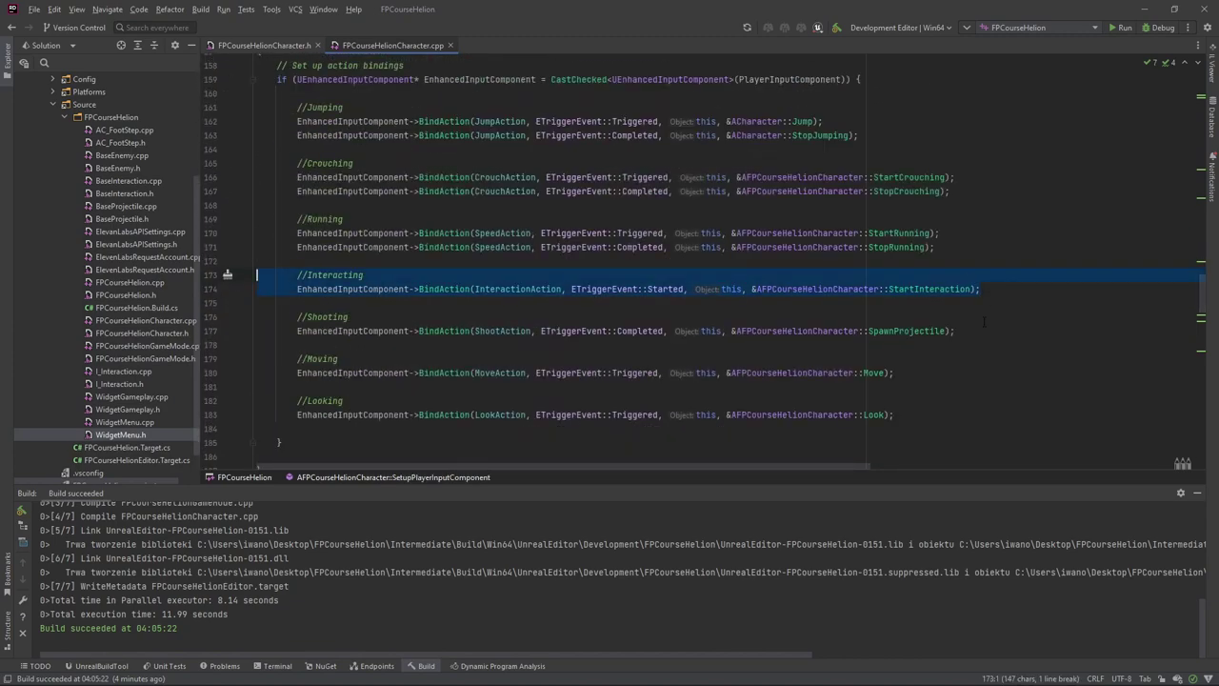
pyautogui.moveTo(954, 331); pyautogui.dragTo(256, 317)
pyautogui.hotkey('ctrl', 'c')
pyautogui.press('Right')
pyautogui.press('Return')
pyautogui.press('Return')
pyautogui.hotkey('ctrl', 'v')
# Rename the copied comment to 'Immortal Tag', bind AddImmortalTag, and go to its definition.
pyautogui.doubleClick(309, 360)
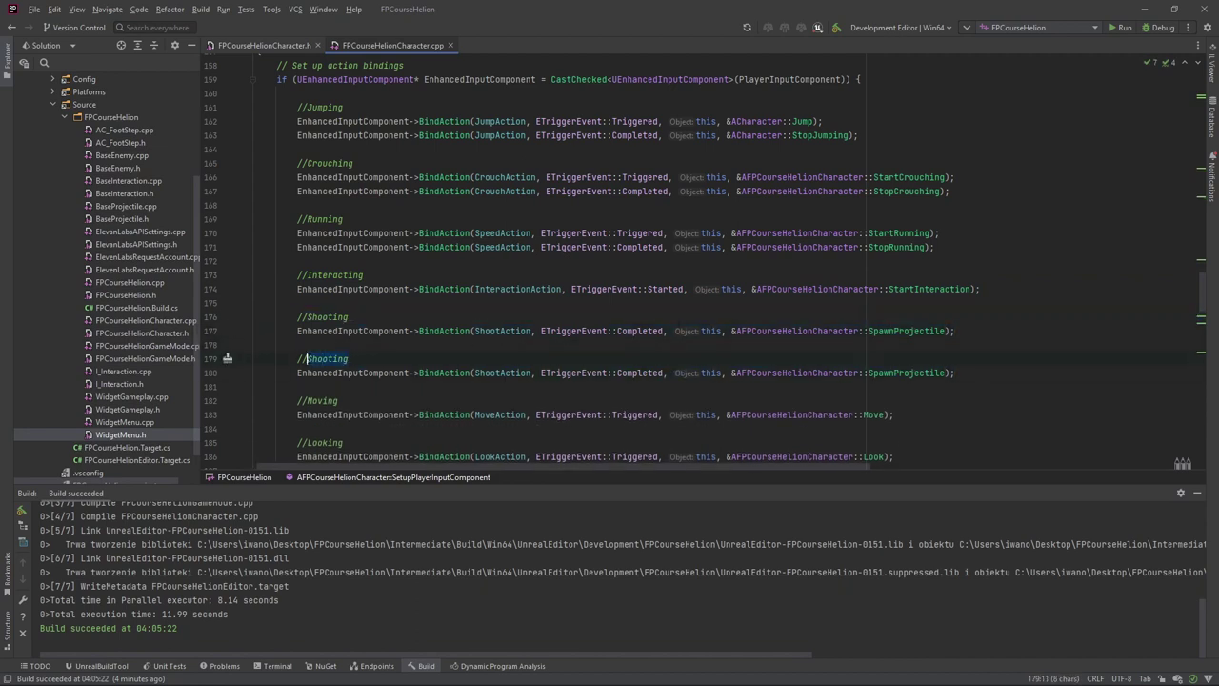
pyautogui.write('Immortal Ta')
pyautogui.write('g')
pyautogui.moveTo(951, 372); pyautogui.dragTo(868, 373)
pyautogui.write('Imm')
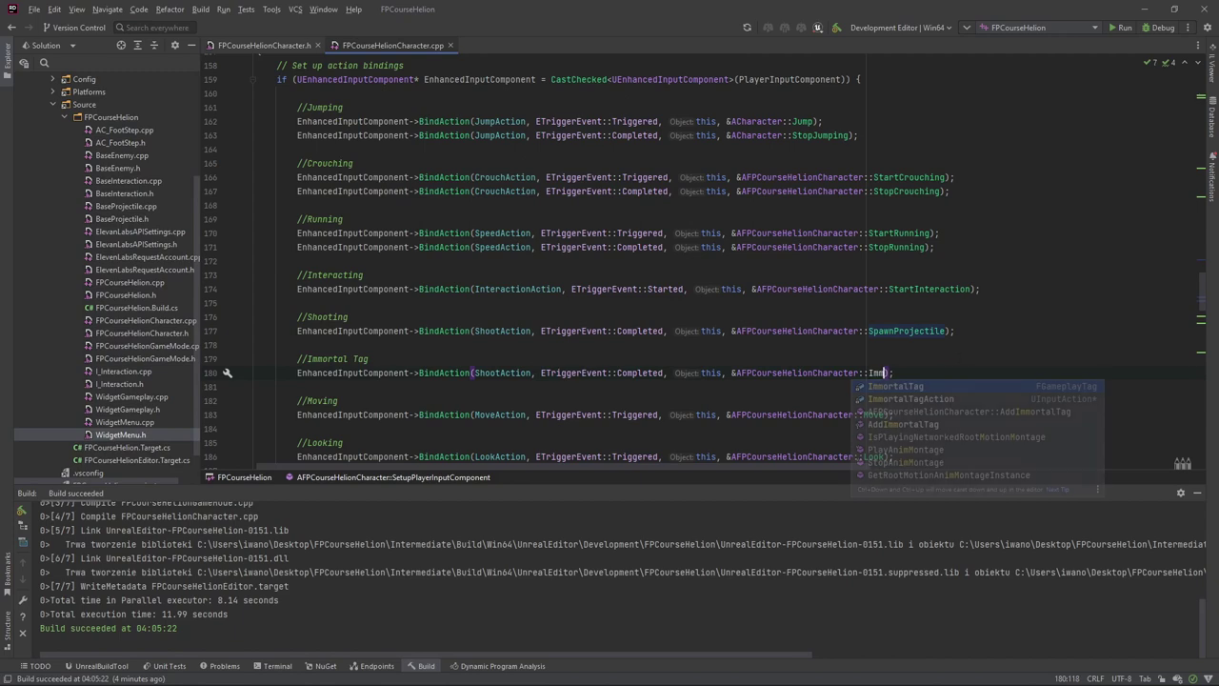
pyautogui.click(919, 424)
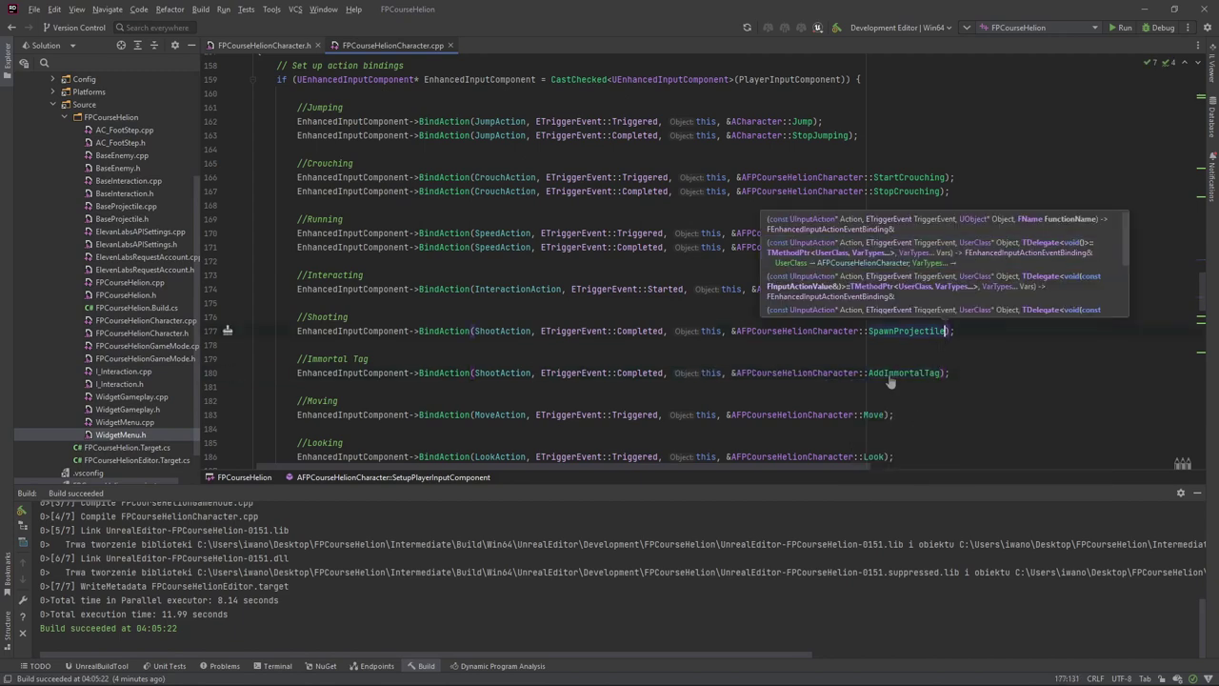
pyautogui.keyDown('ctrl'); pyautogui.click(895, 372); pyautogui.keyUp('ctrl')
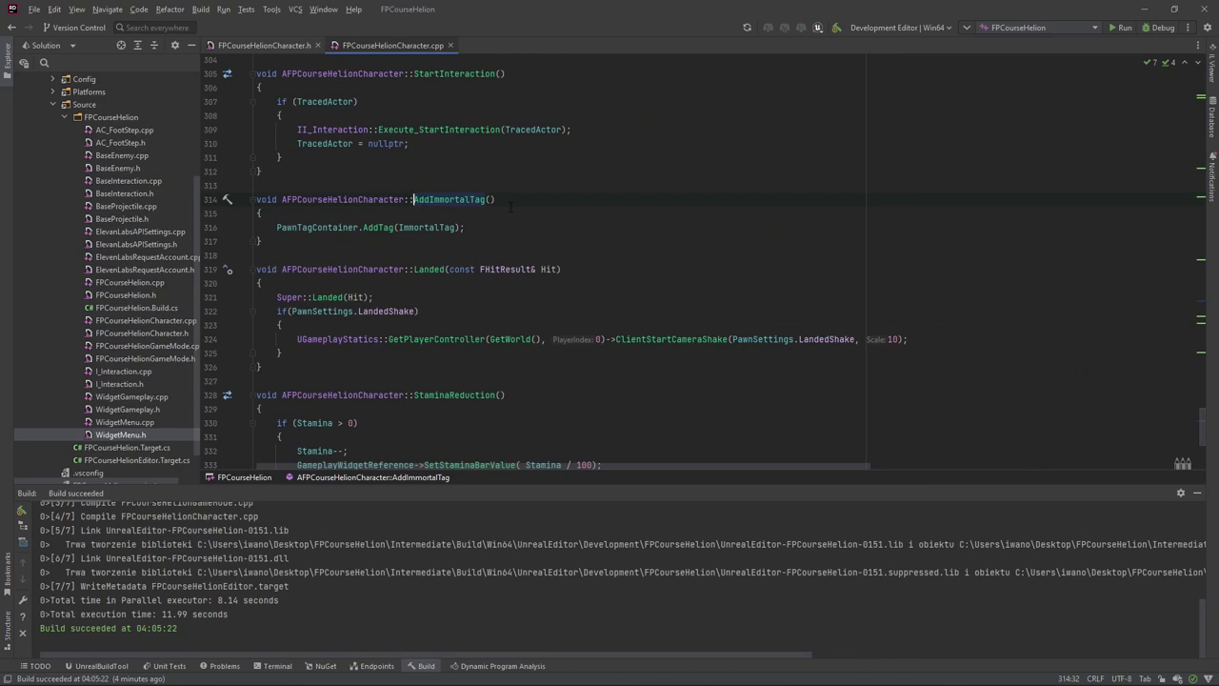
# In TakeDamage, add an if (PawnTagContainer.HasTagExact(ImmortalTag)) check above the Health line.
pyautogui.scroll(-5, 511, 207)
pyautogui.scroll(10, 512, 214)
pyautogui.scroll(5, 514, 219)
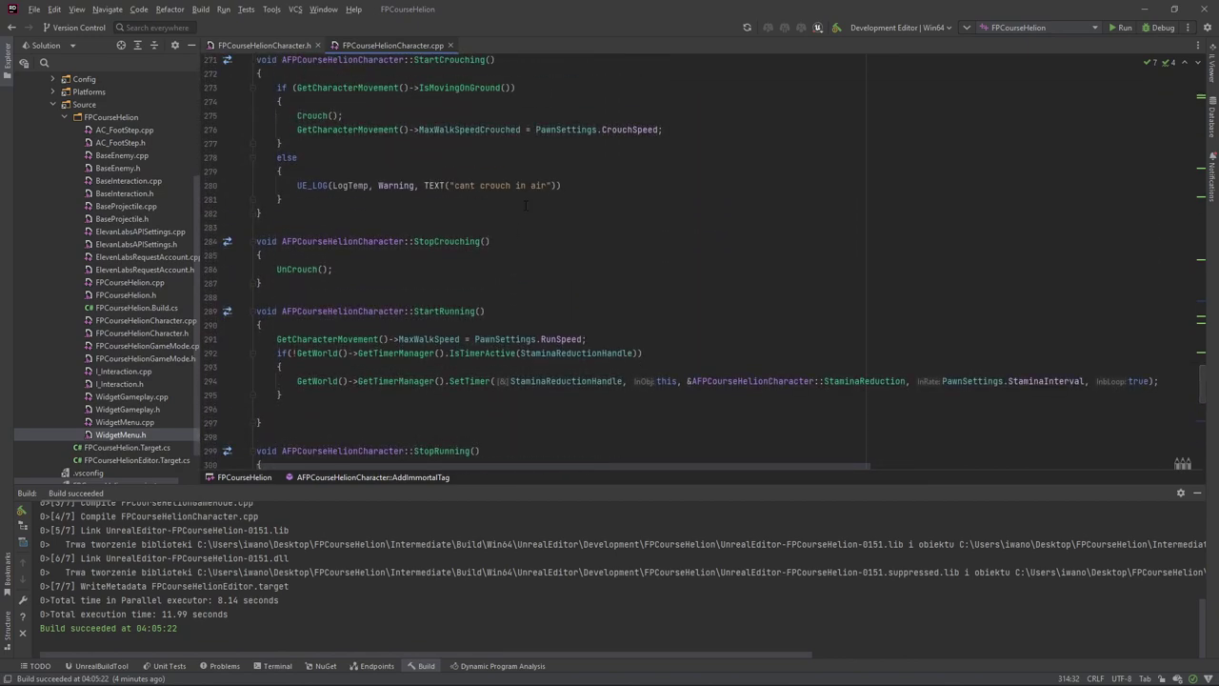
pyautogui.scroll(5, 526, 203)
pyautogui.scroll(-10, 538, 210)
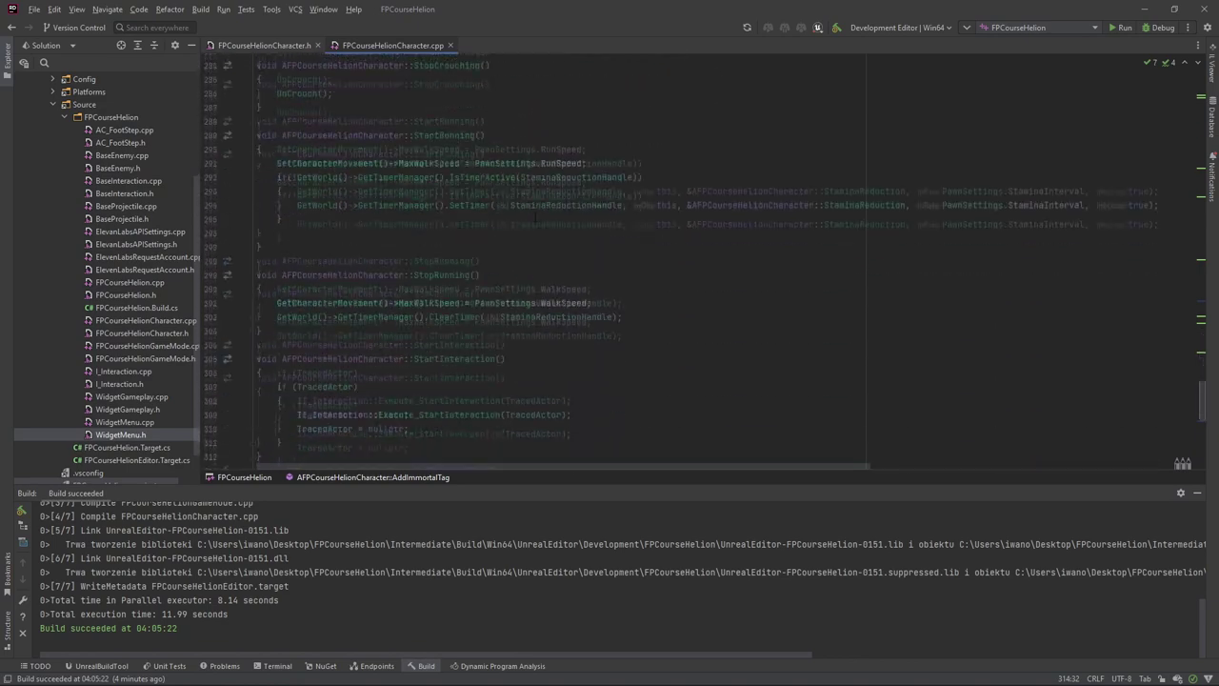
pyautogui.scroll(-5, 545, 211)
pyautogui.scroll(-5, 544, 219)
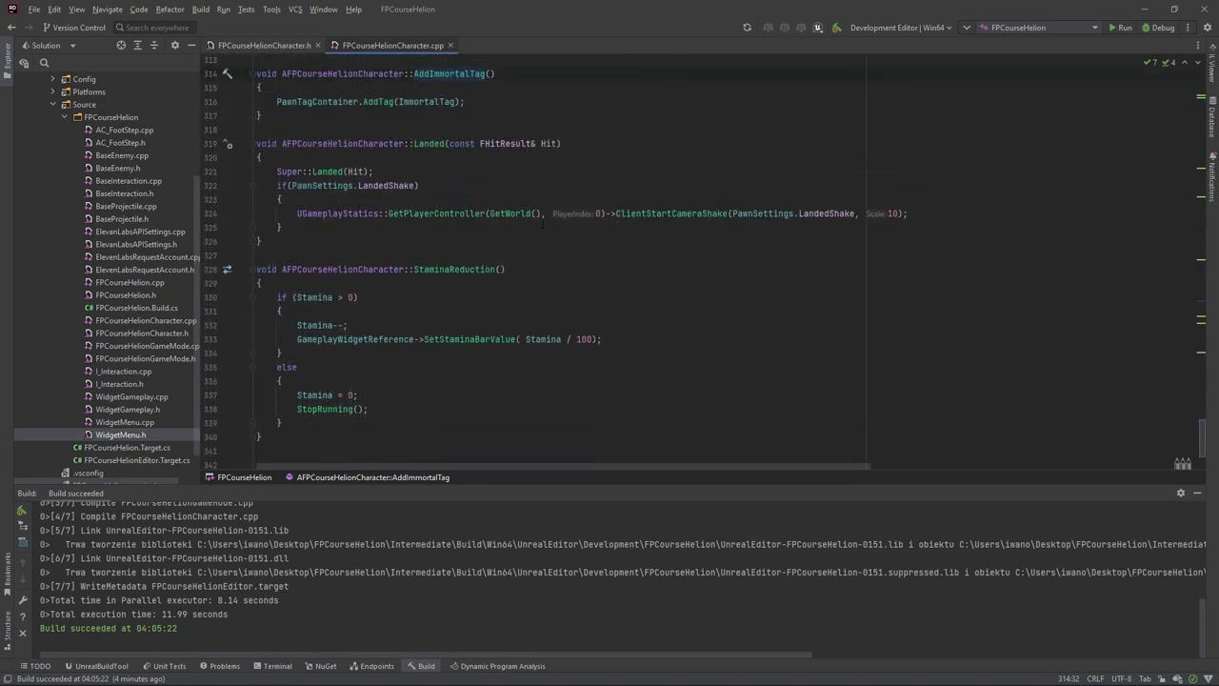
pyautogui.scroll(3, 542, 223)
pyautogui.scroll(10, 545, 228)
pyautogui.scroll(10, 547, 234)
pyautogui.scroll(10, 551, 239)
pyautogui.scroll(5, 551, 239)
pyautogui.scroll(5, 551, 240)
pyautogui.scroll(5, 552, 241)
pyautogui.scroll(5, 552, 242)
pyautogui.scroll(2, 552, 243)
pyautogui.scroll(5, 553, 242)
pyautogui.scroll(5, 552, 241)
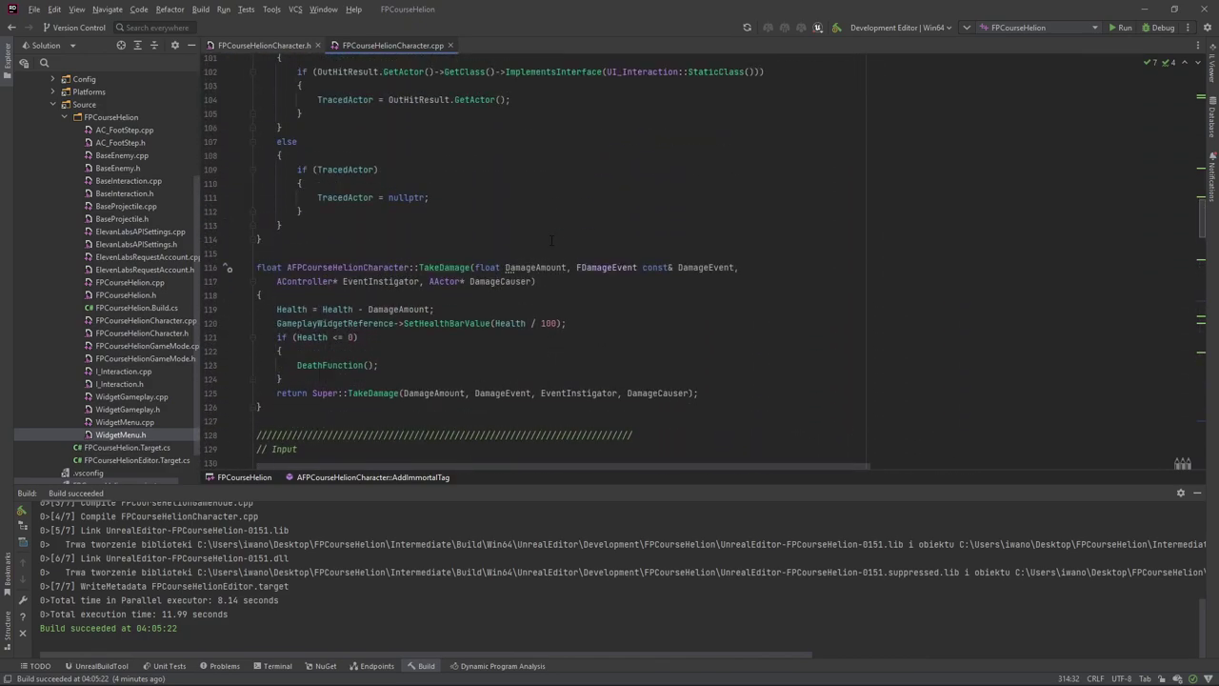
pyautogui.click(276, 308)
pyautogui.press('Return')
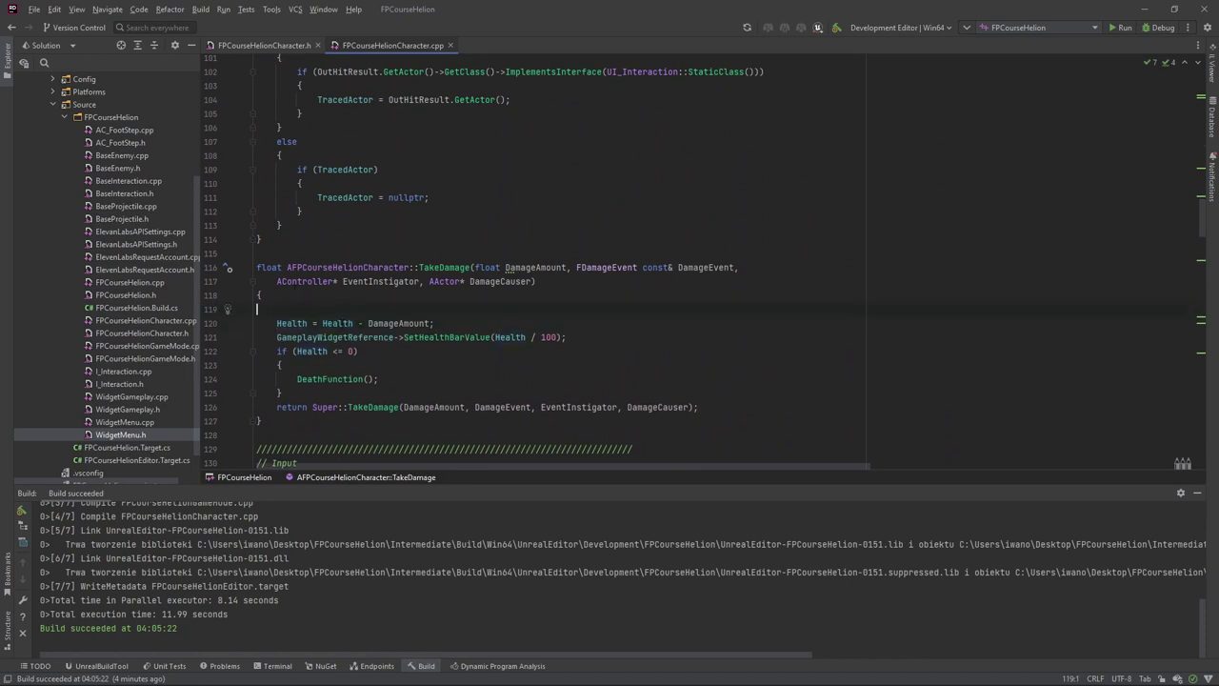
pyautogui.write('if (Gamepl')
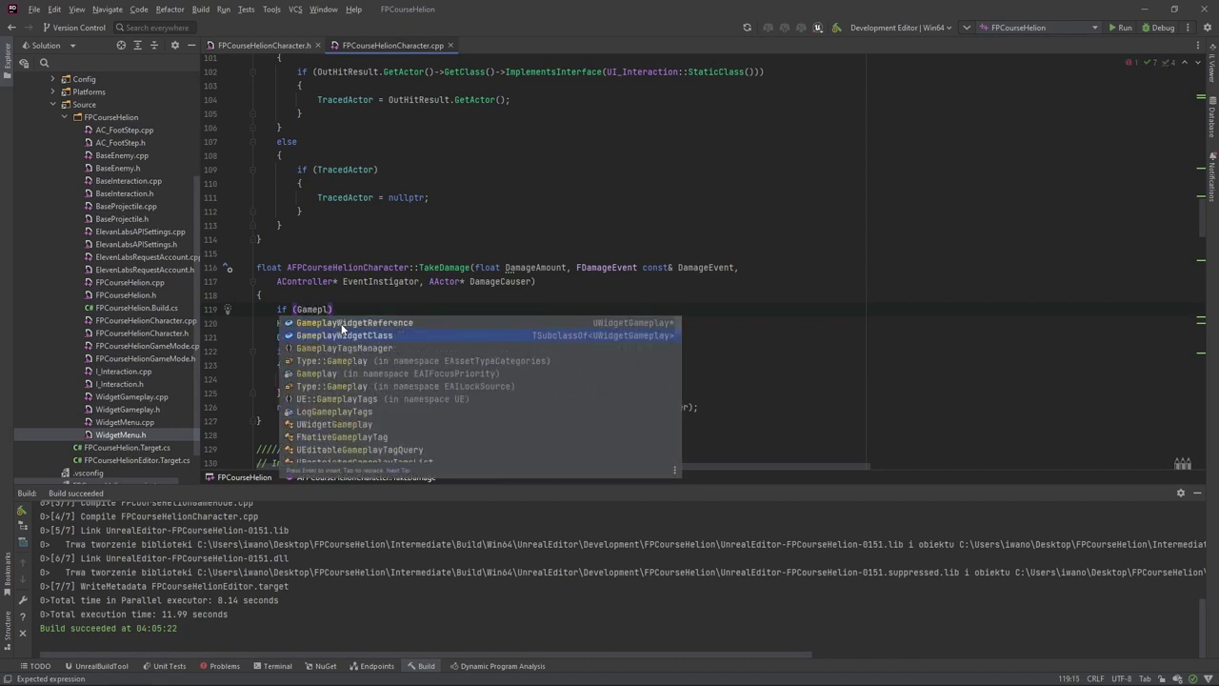
pyautogui.press('BackSpace')
pyautogui.press('BackSpace')
pyautogui.press('BackSpace')
pyautogui.press('BackSpace')
pyautogui.press('BackSpace')
pyautogui.press('BackSpace')
pyautogui.write('Pawn')
pyautogui.press('Return')
pyautogui.write('.')
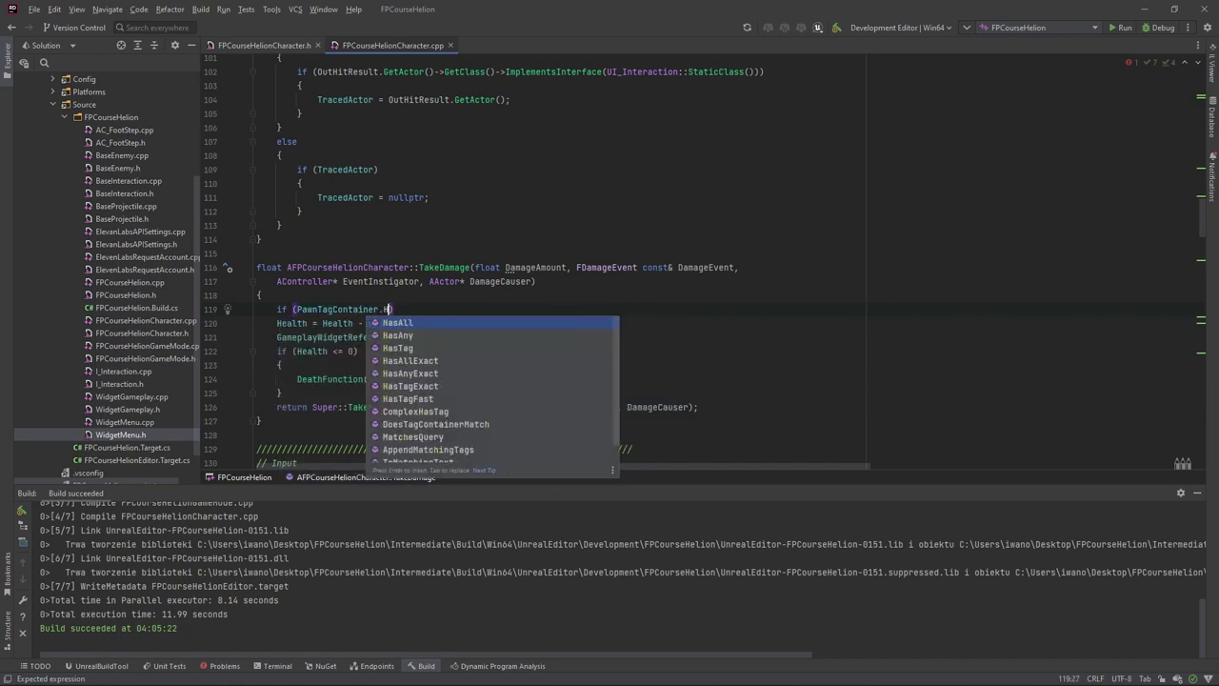
pyautogui.write('Has')
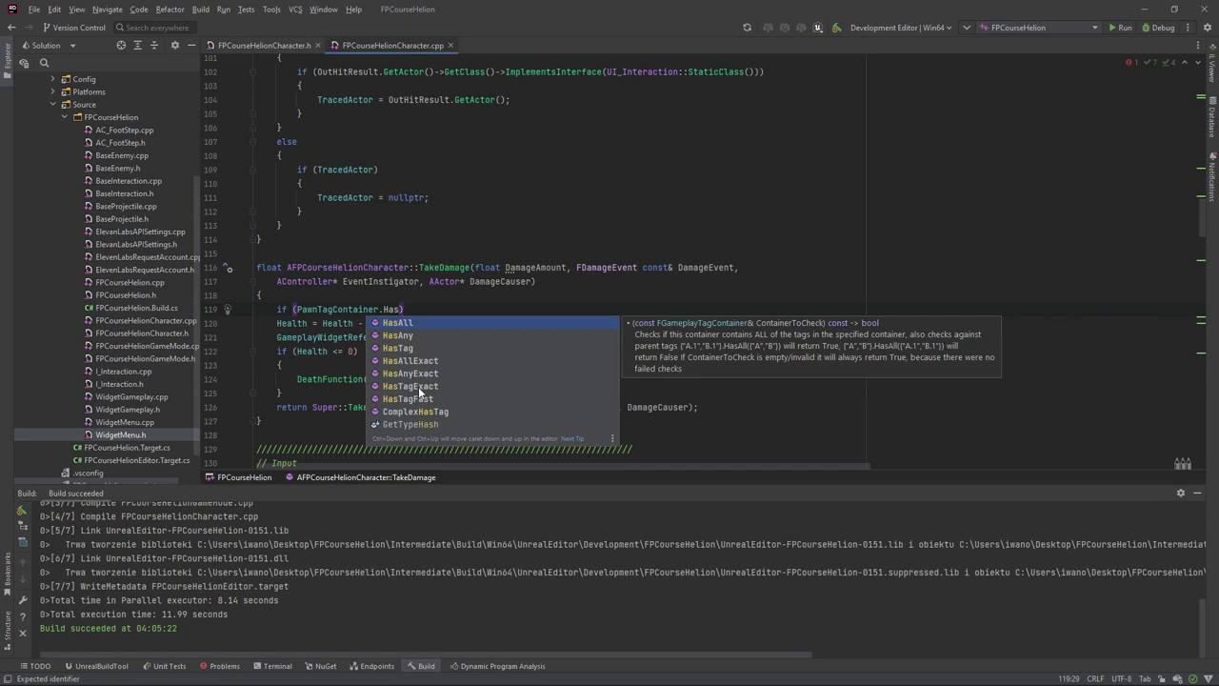
pyautogui.click(419, 388)
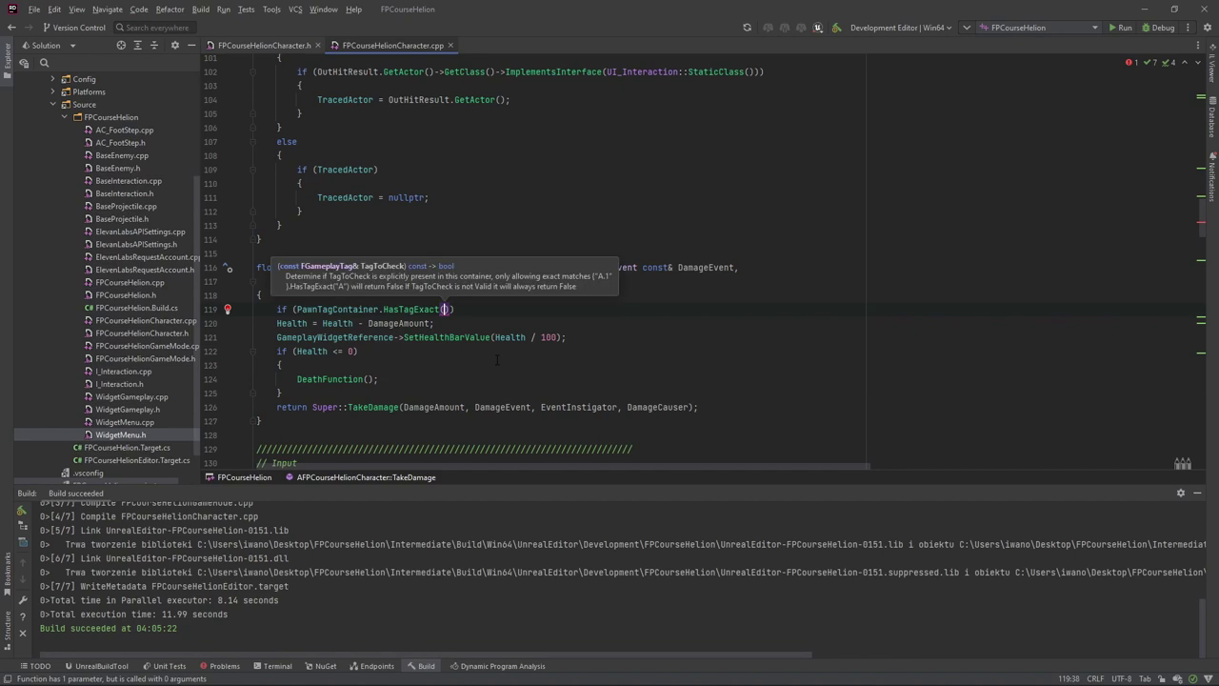
pyautogui.write('I')
pyautogui.write('mm')
pyautogui.press('Return')
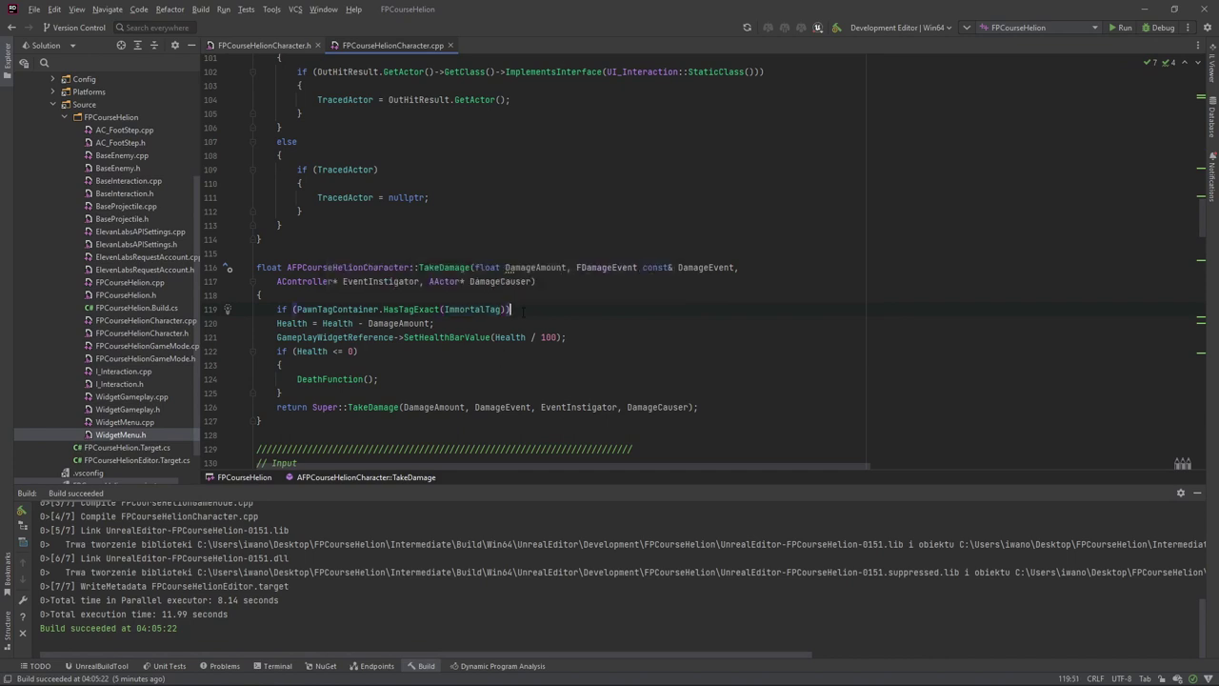
# Move the Health subtraction, health-bar and death code inside the if block's braces.
pyautogui.press('Return')
pyautogui.press('Return')
pyautogui.press('BackSpace')
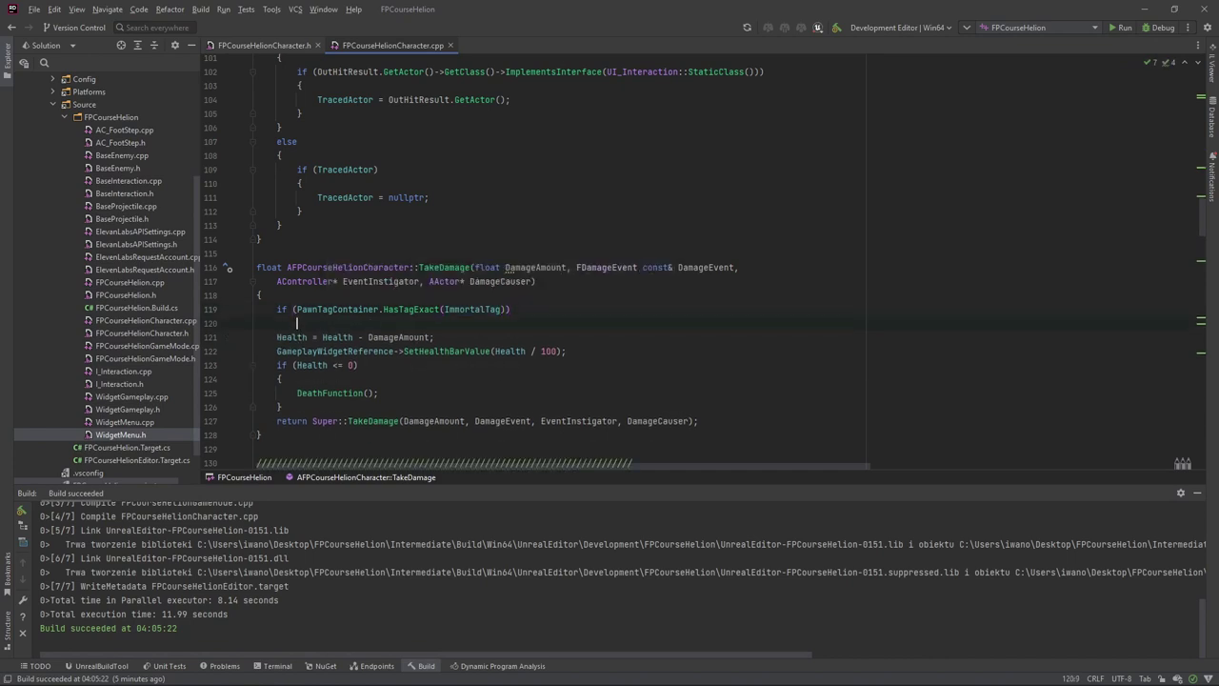
pyautogui.write('{')
pyautogui.press('Return')
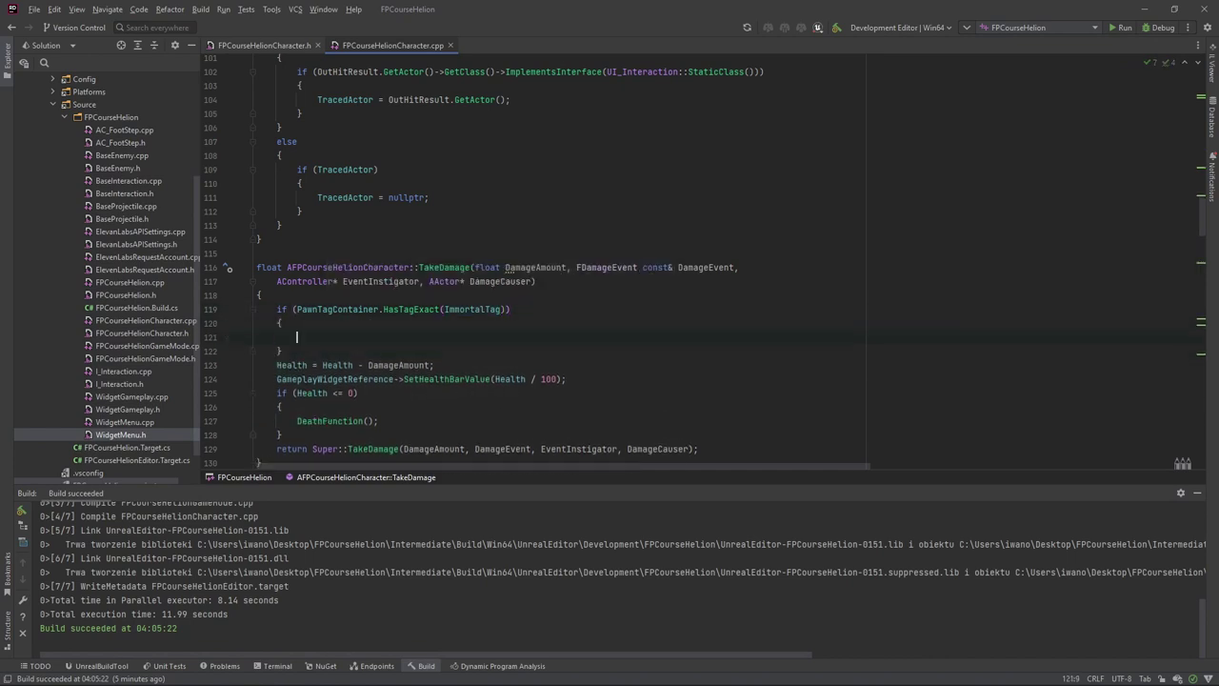
pyautogui.scroll(-2, 495, 328)
pyautogui.moveTo(286, 351); pyautogui.dragTo(255, 296)
pyautogui.moveTo(283, 351); pyautogui.dragTo(255, 284)
pyautogui.hotkey('ctrl', 'x')
pyautogui.click(312, 254)
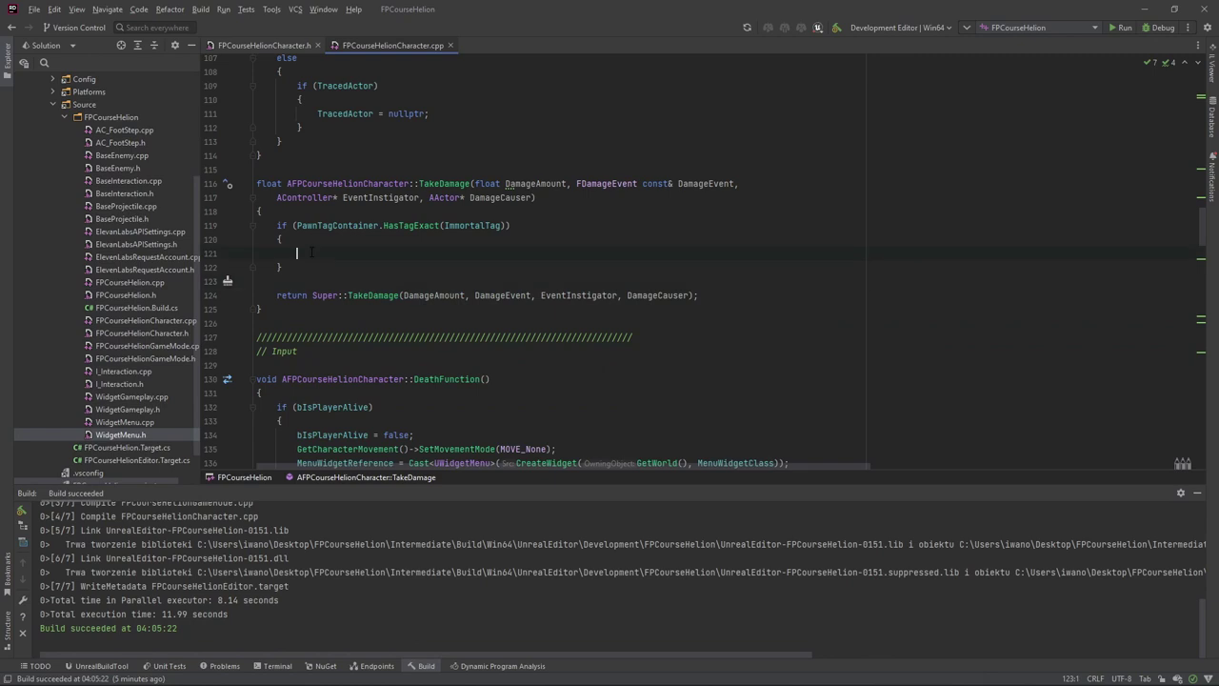
pyautogui.hotkey('ctrl', 'v')
pyautogui.click(352, 348)
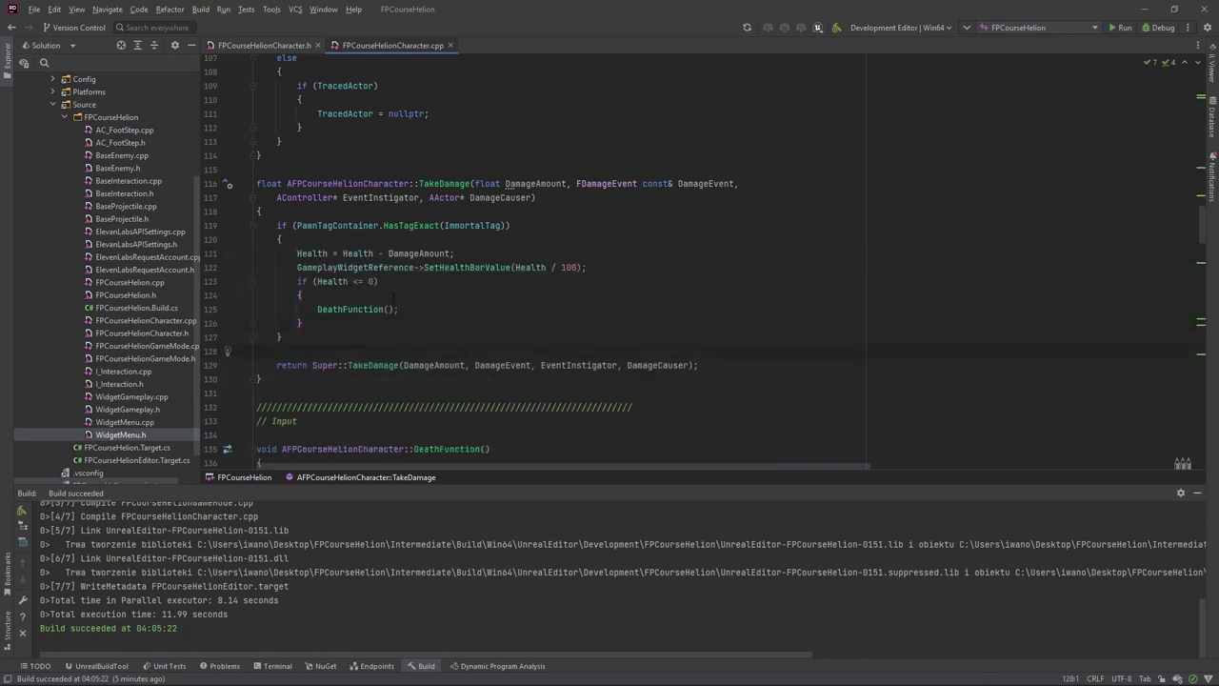
pyautogui.press('BackSpace')
# Negate the condition to !PawnTagContainer.HasTagExact(ImmortalTag) so immortal characters skip damage.
pyautogui.moveTo(522, 198)
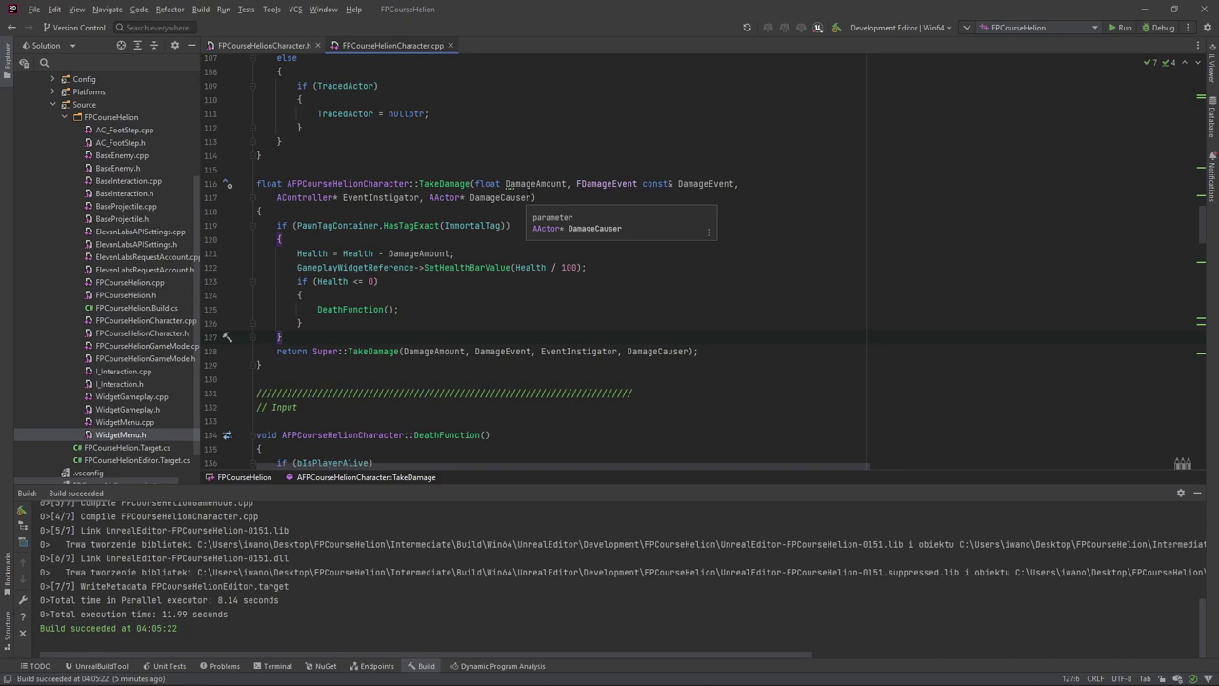
pyautogui.click(295, 226)
pyautogui.write('!')
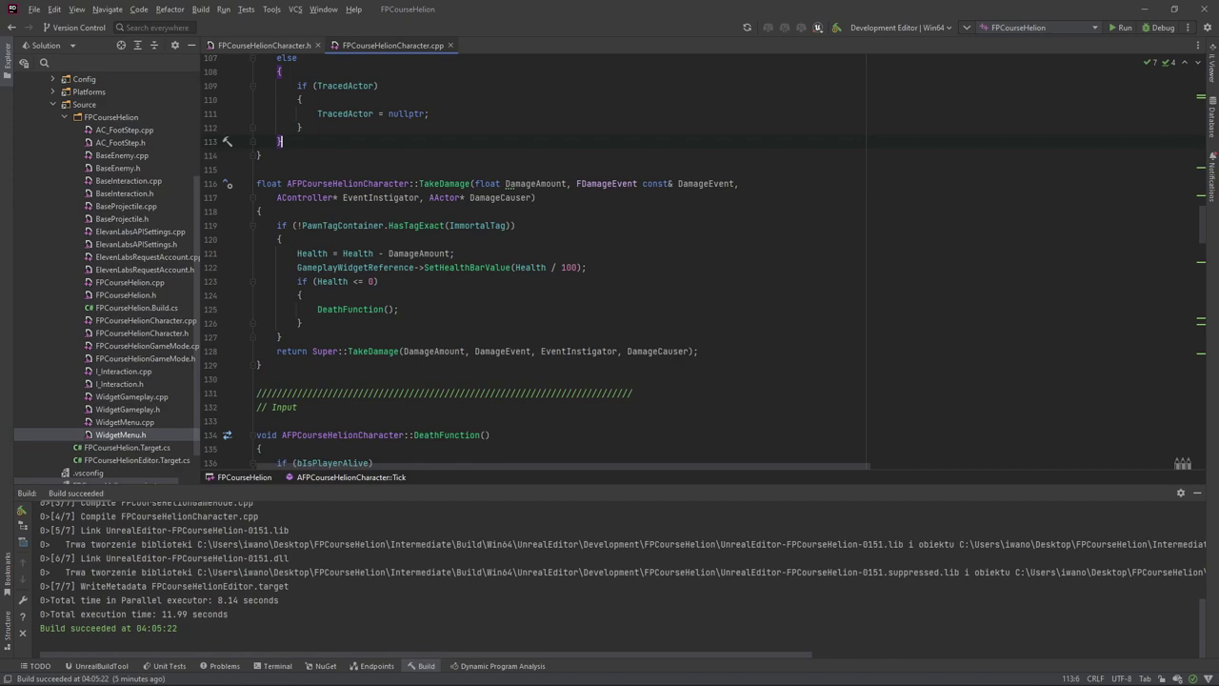
# Build the project with Ctrl+Shift+B, then open the BP_ThirdPersonCharacter tab in Unreal Editor.
pyautogui.click(484, 198)
pyautogui.hotkey('ctrl', 'shift', 'b')
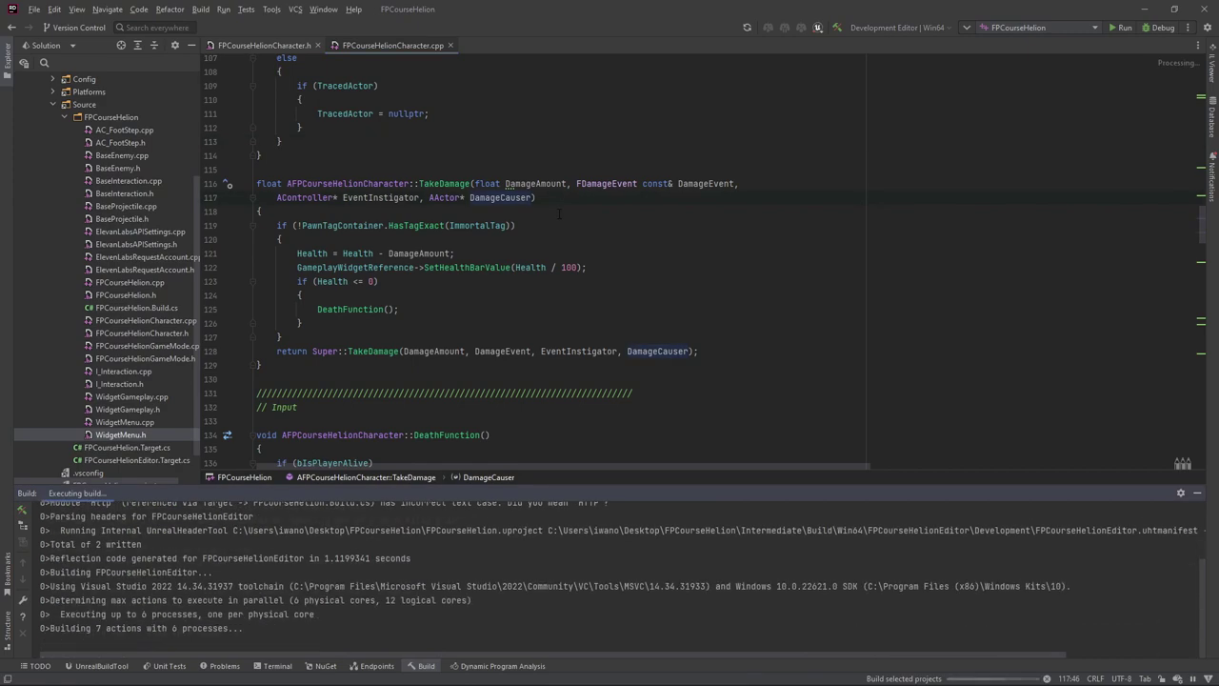
pyautogui.scroll(20, 571, 210)
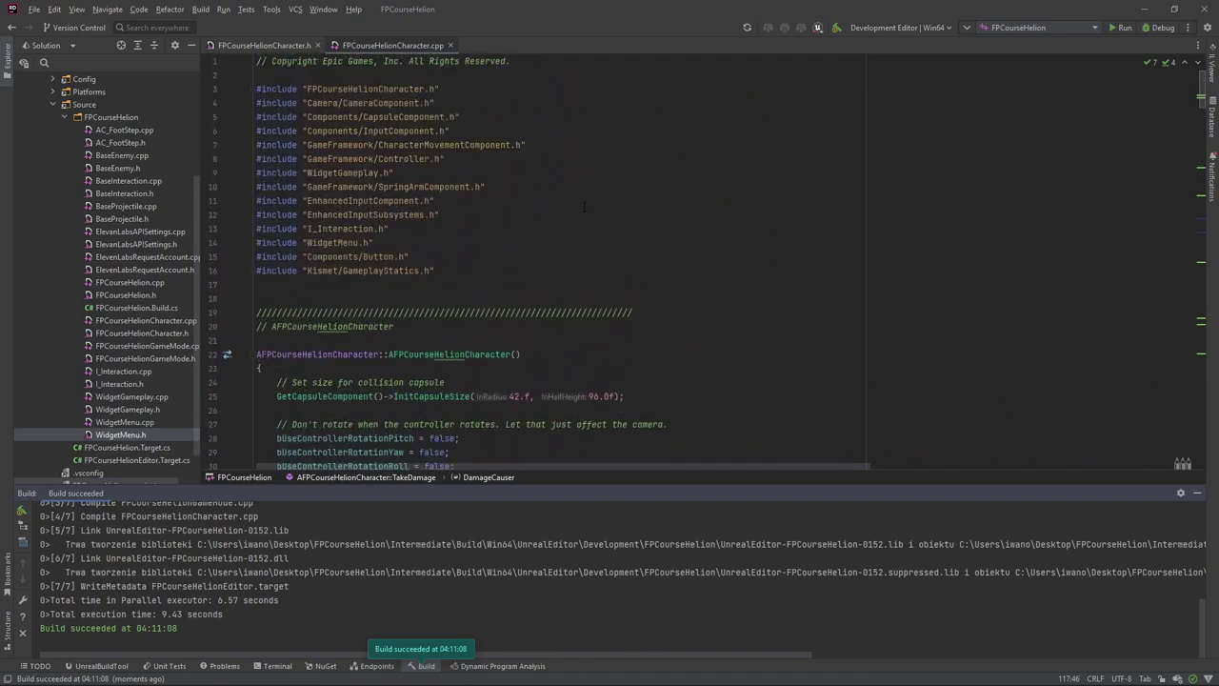
pyautogui.scroll(-5, 584, 207)
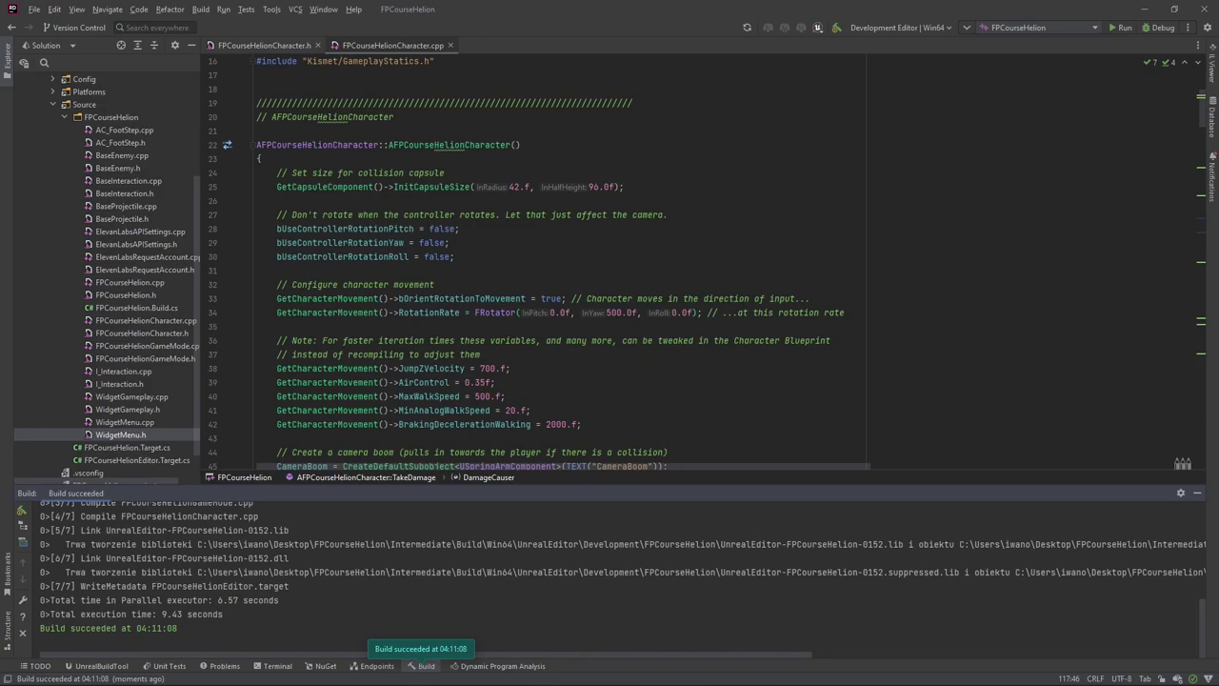
pyautogui.hotkey('alt', 'Tab')
pyautogui.click(252, 27)
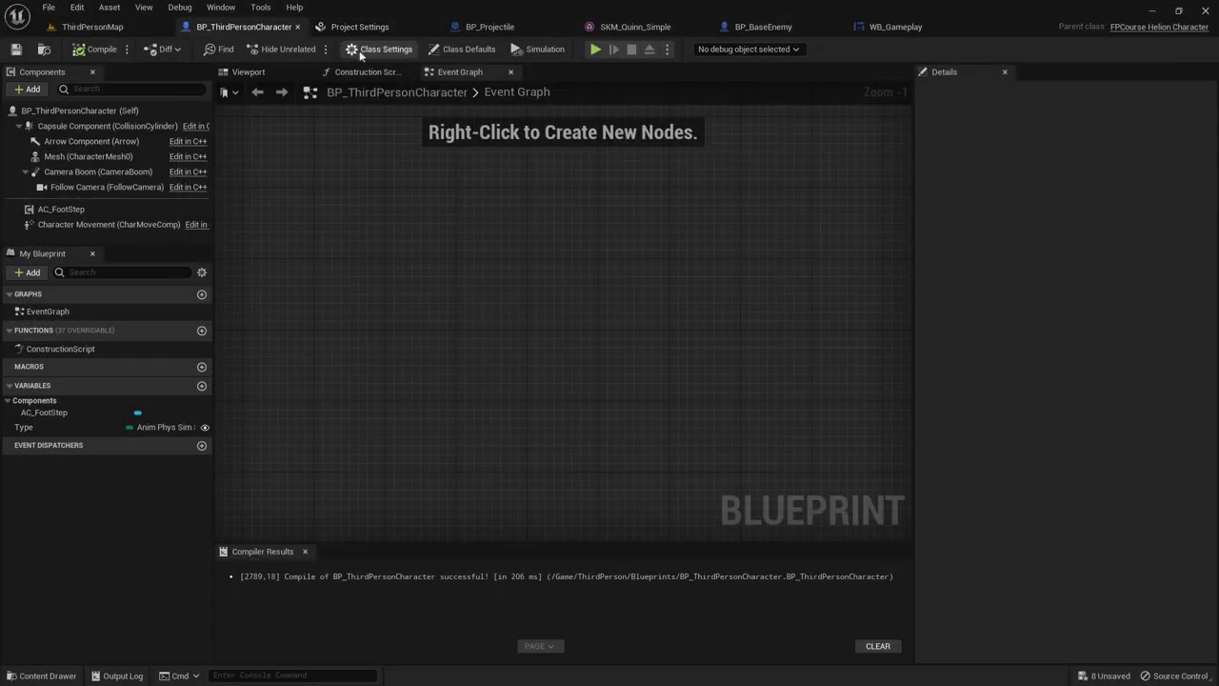
# View the Pawn Tag Container in Class Defaults, then play-test ThirdPersonMap without any tag.
pyautogui.click(467, 50)
pyautogui.scroll(-3, 1049, 275)
pyautogui.scroll(-1, 1048, 275)
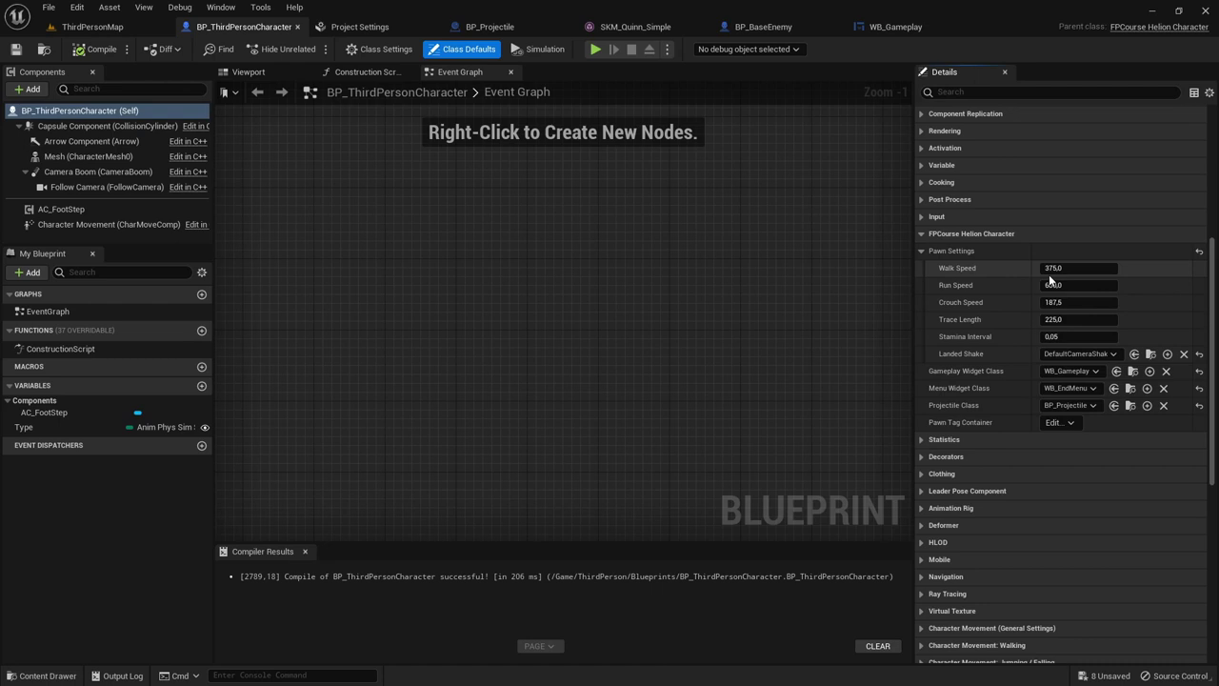
pyautogui.scroll(-2, 1049, 274)
pyautogui.scroll(-1, 1049, 274)
pyautogui.click(1067, 301)
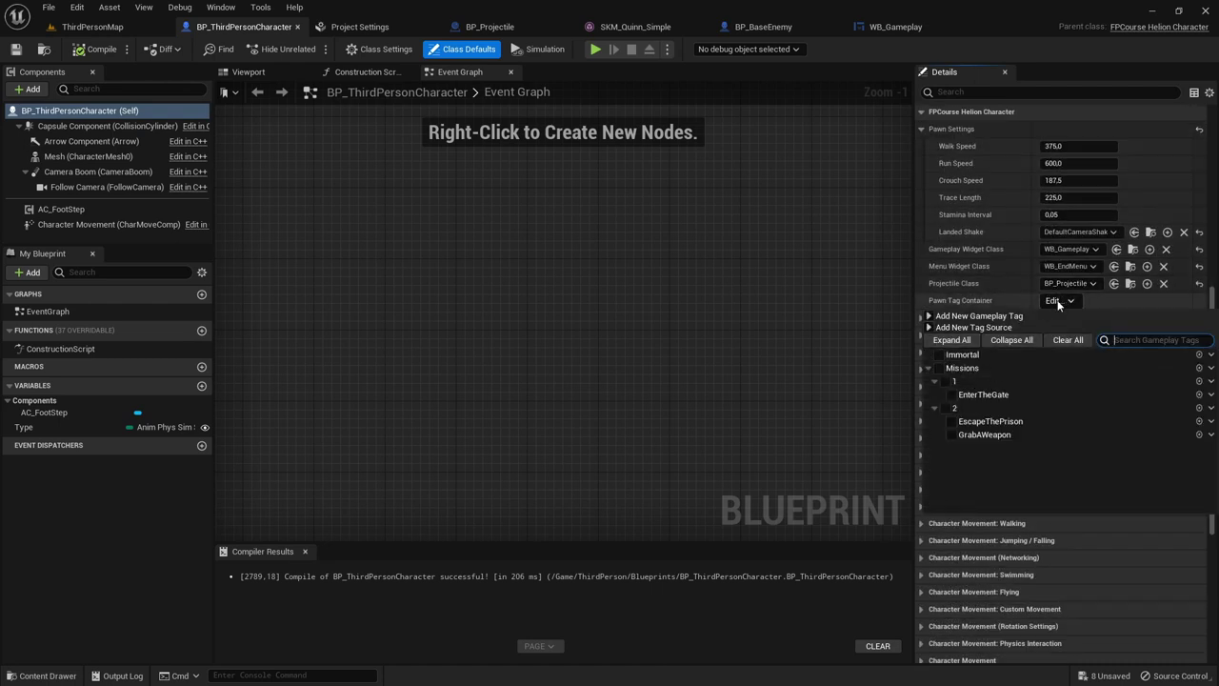
pyautogui.click(1057, 301)
pyautogui.click(93, 27)
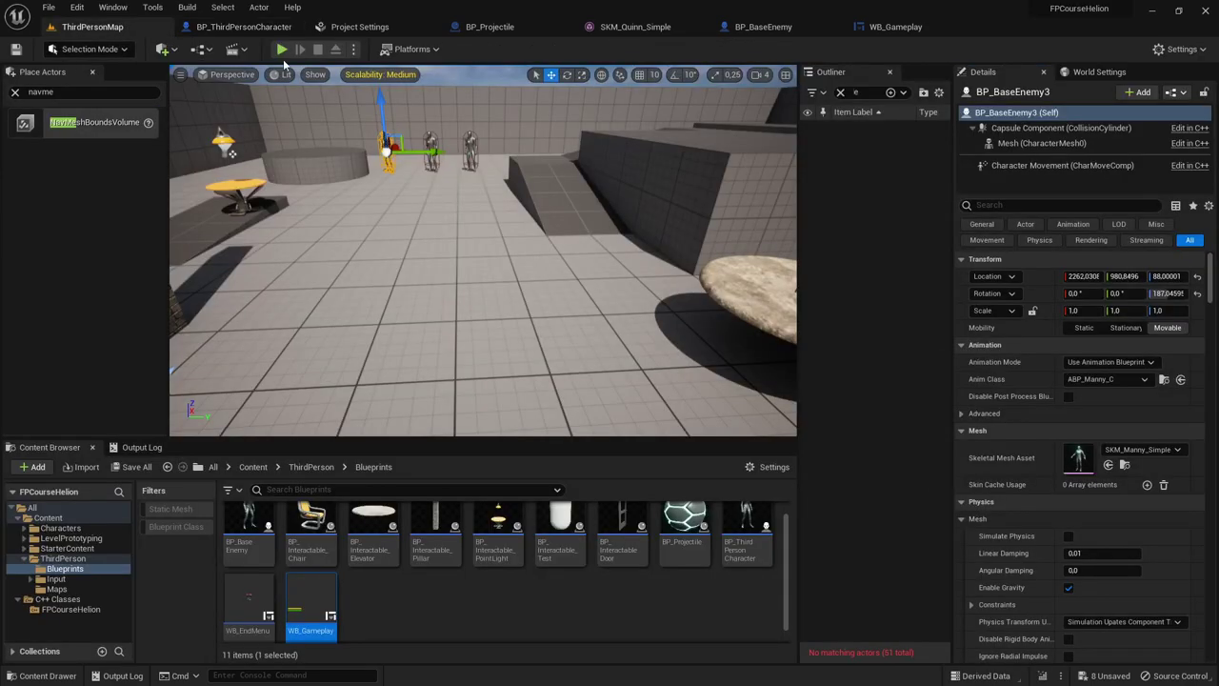
pyautogui.click(282, 49)
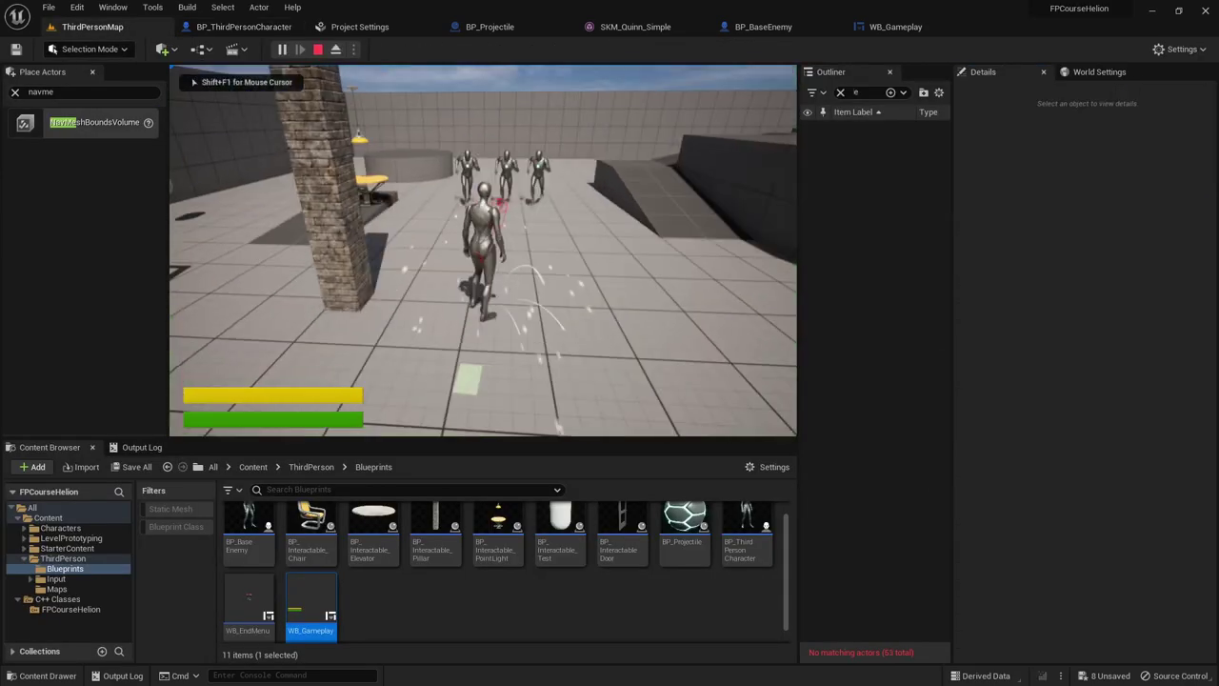
pyautogui.press('Escape')
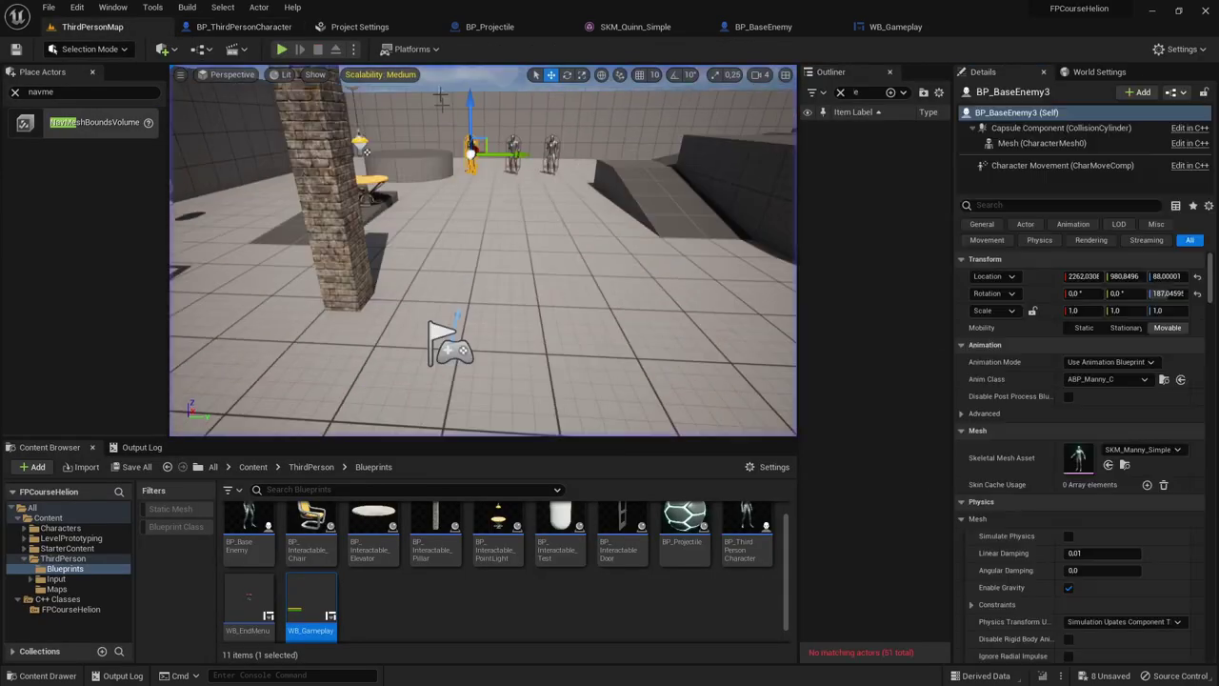
# Give BP_ThirdPersonCharacter the Immortal tag, compile, and play-test ThirdPersonMap with it.
pyautogui.click(244, 27)
pyautogui.click(1058, 300)
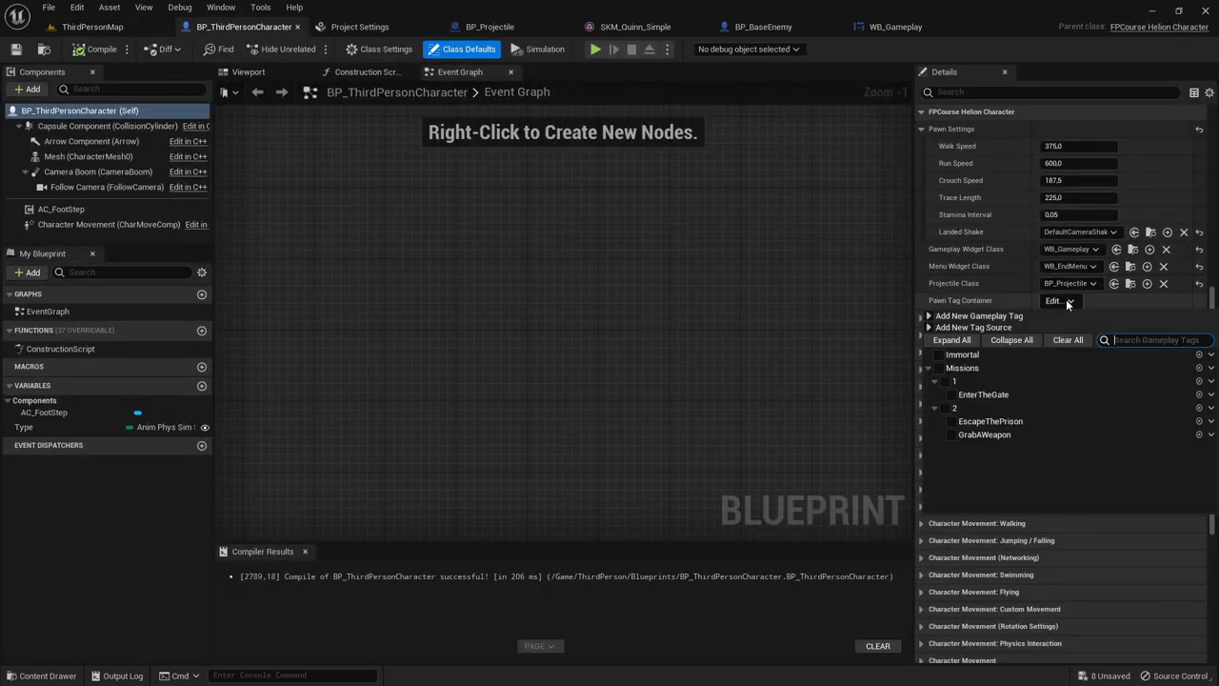
pyautogui.click(939, 355)
pyautogui.click(93, 51)
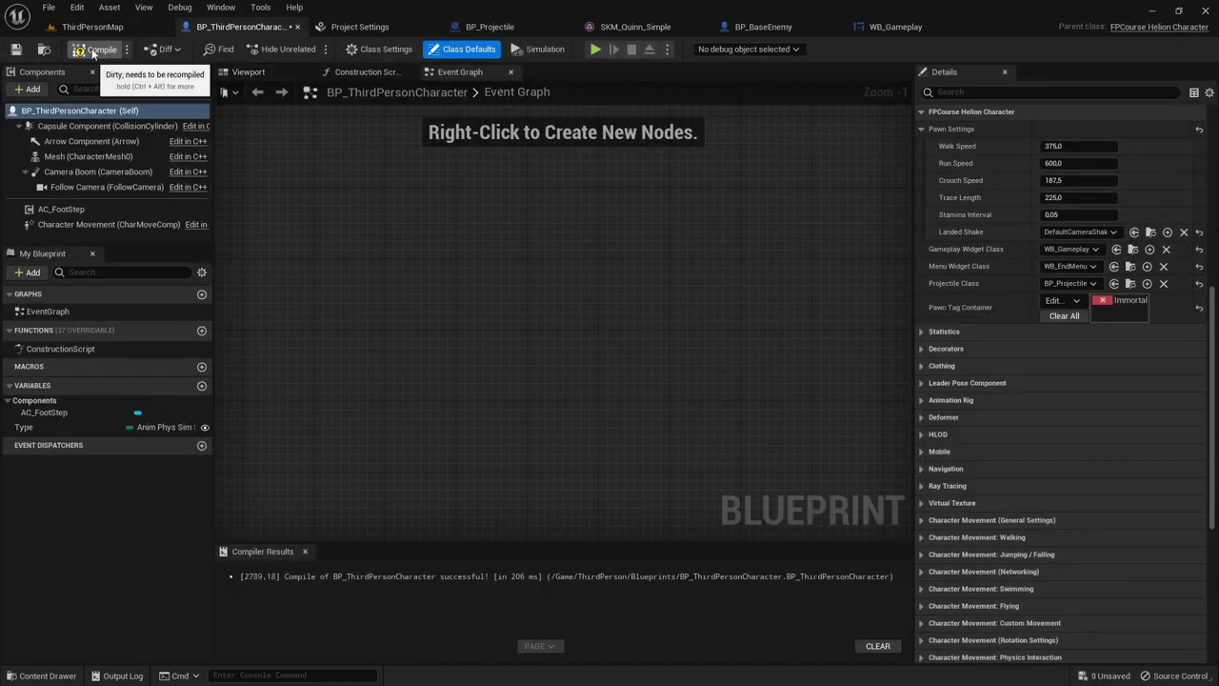
pyautogui.click(92, 50)
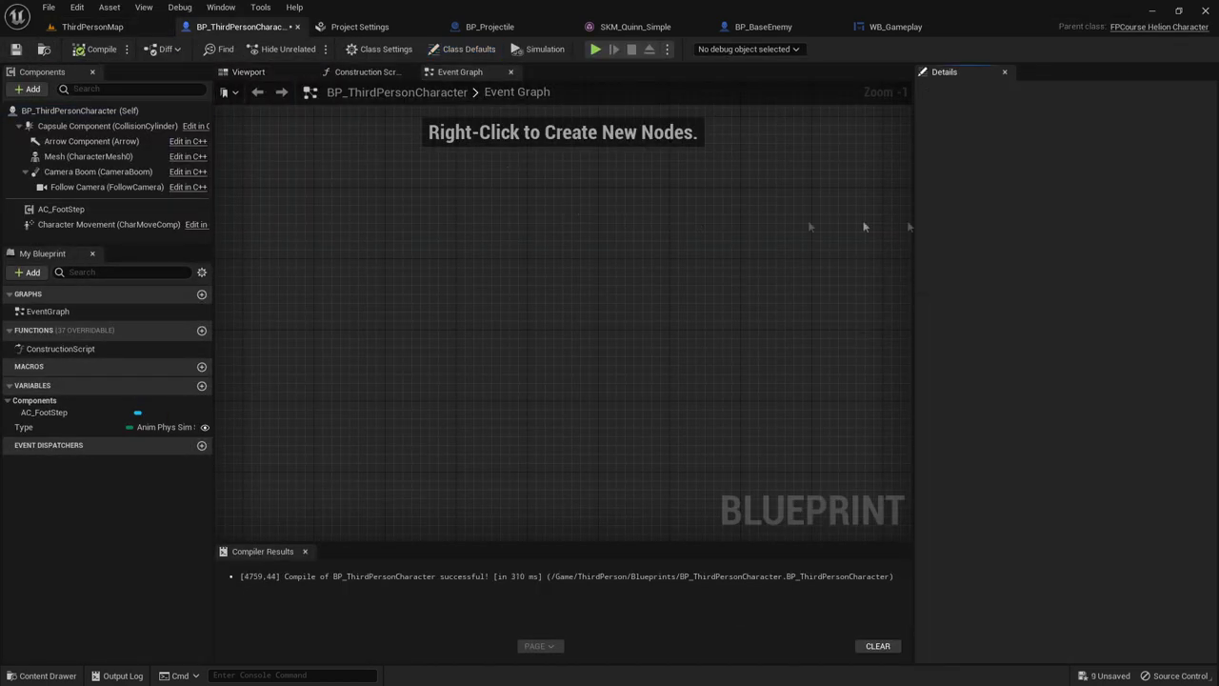
pyautogui.click(450, 50)
pyautogui.click(141, 28)
pyautogui.click(283, 50)
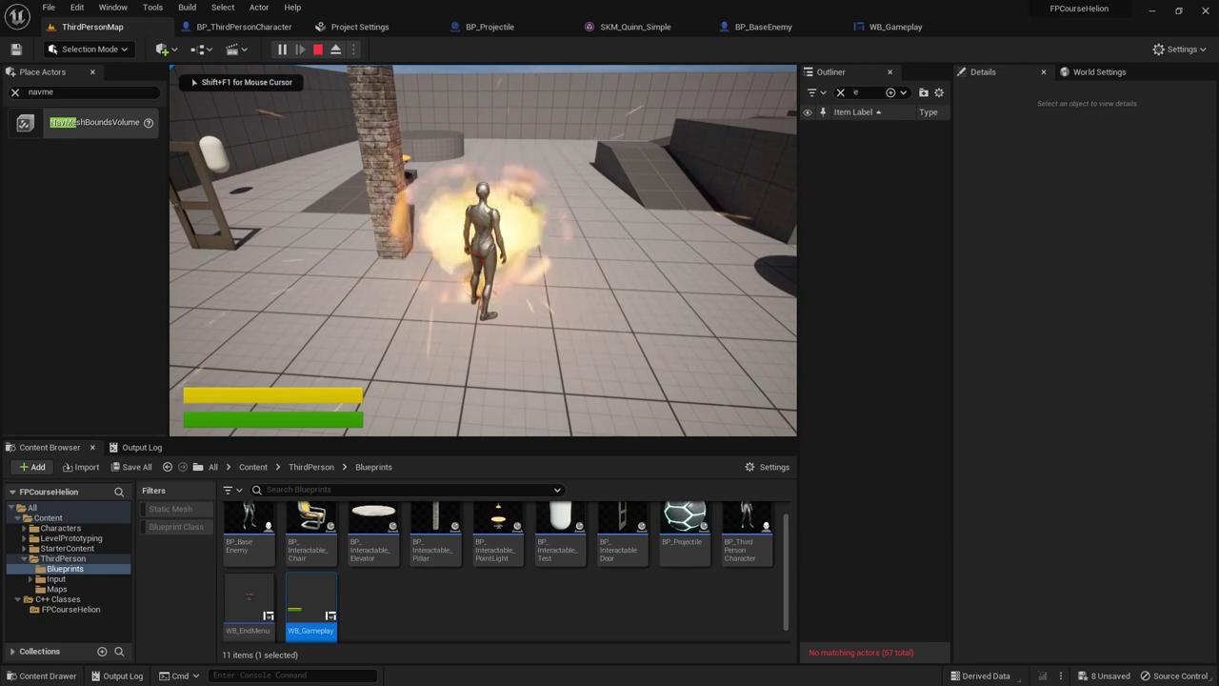
pyautogui.press('Escape')
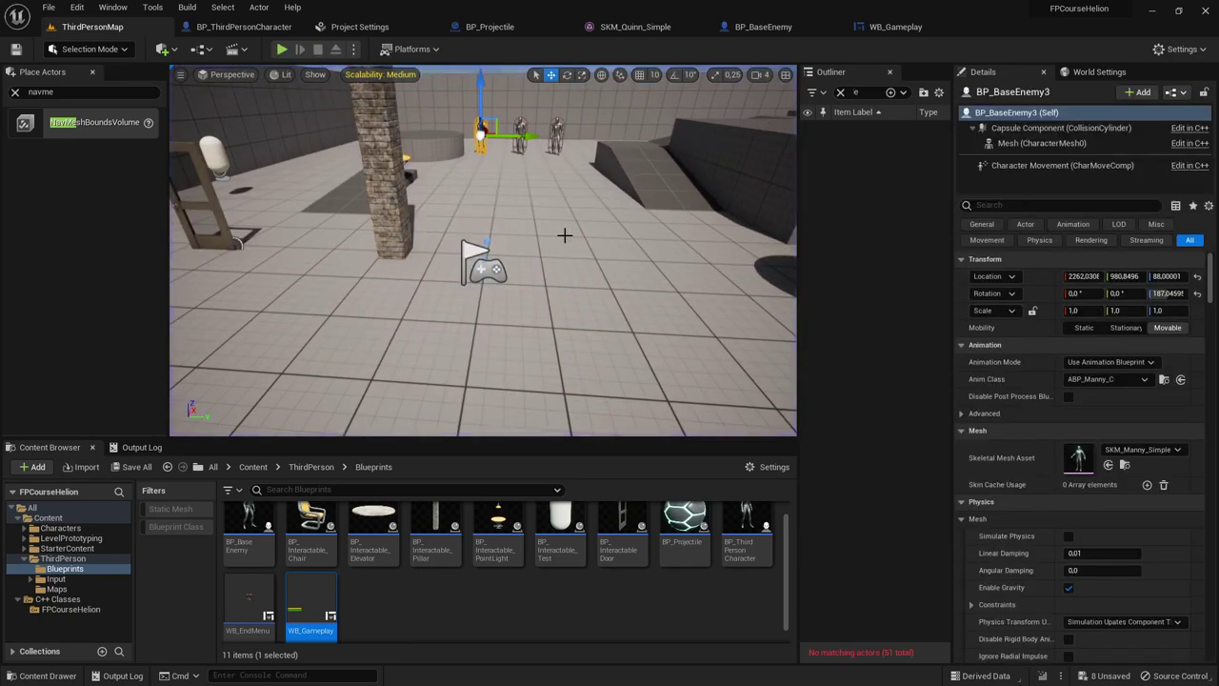
# Clear the Immortal tag from the Pawn Tag Container, recompile, and search for 'inpu'.
pyautogui.click(244, 27)
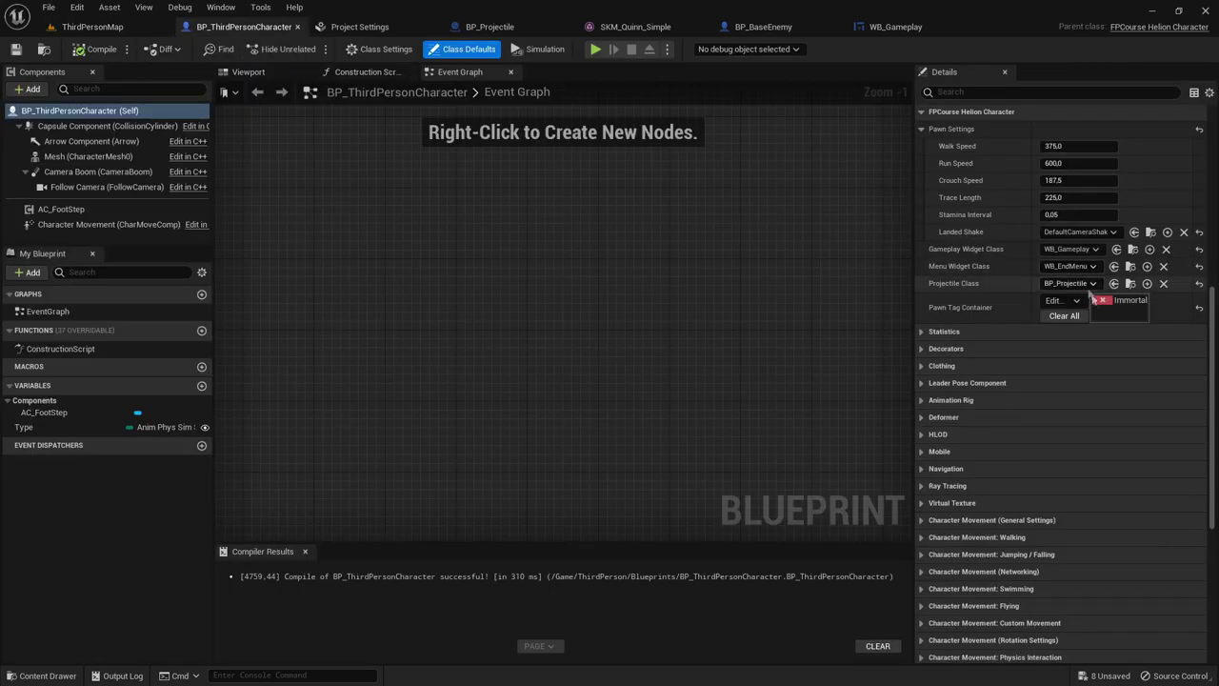
pyautogui.click(1200, 306)
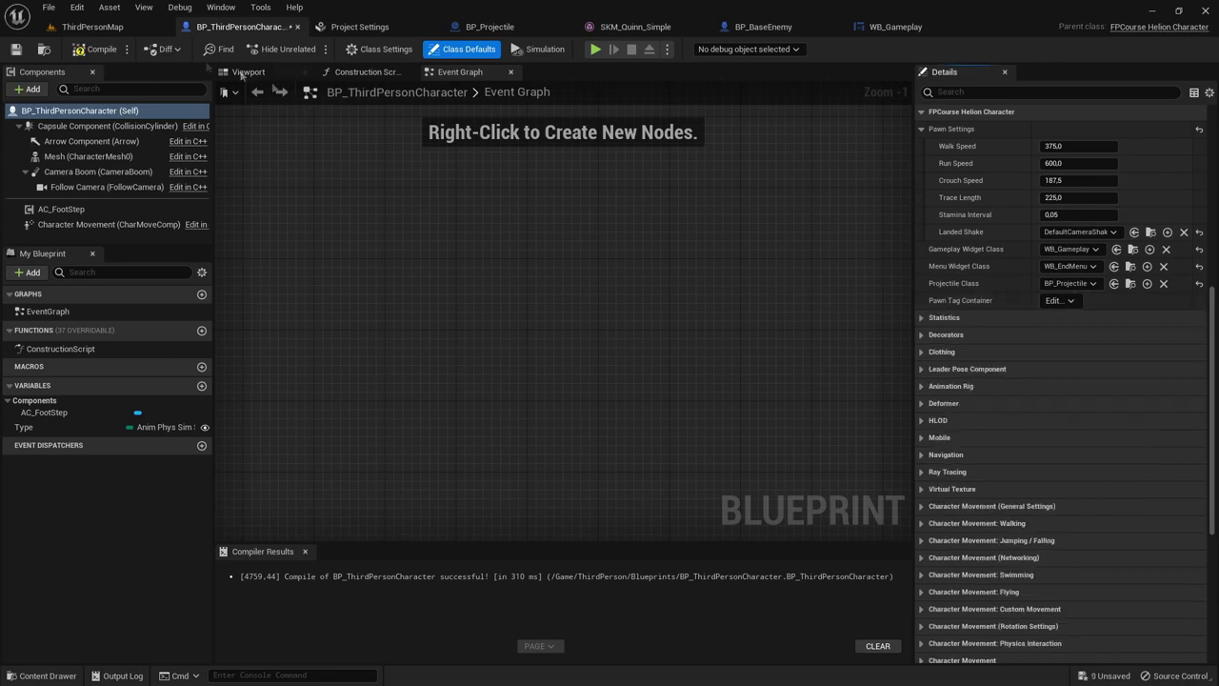
pyautogui.click(95, 49)
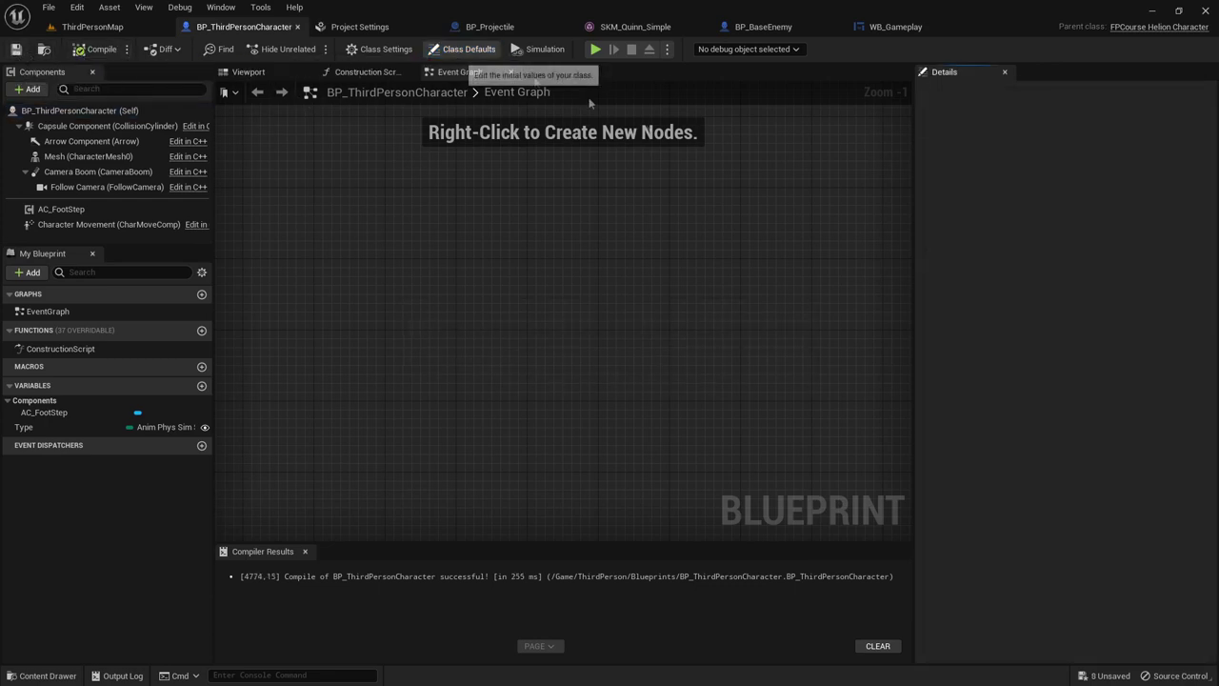
pyautogui.click(468, 55)
pyautogui.scroll(-10, 1024, 292)
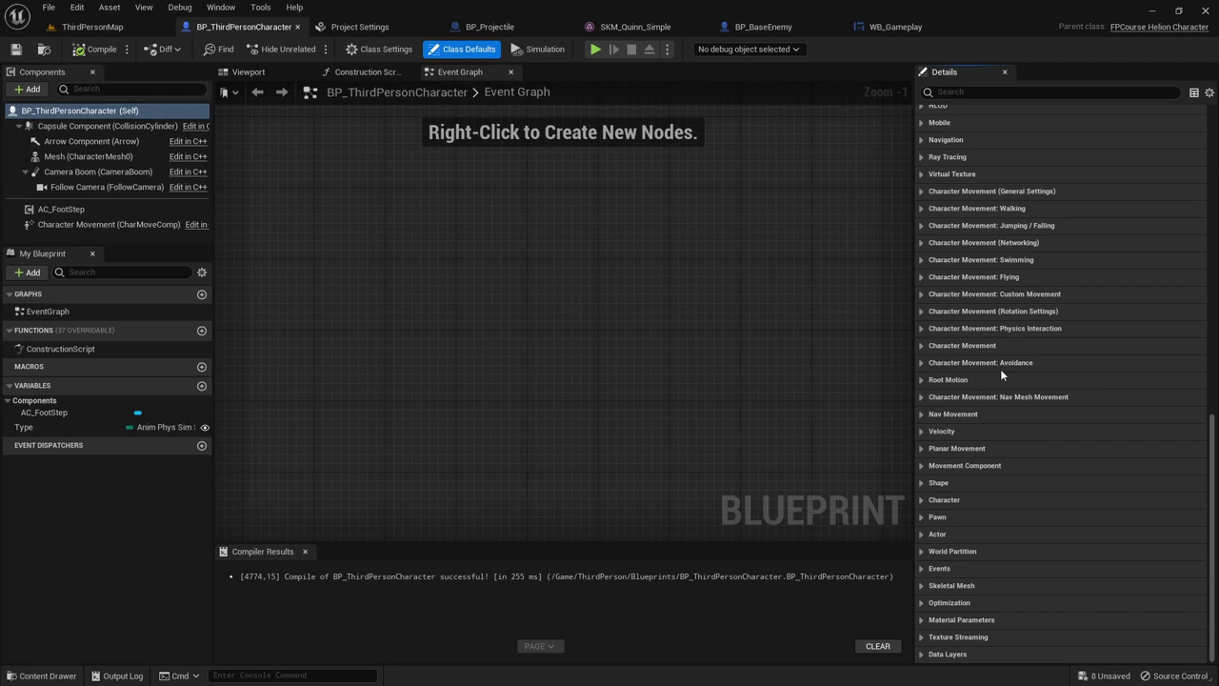
pyautogui.scroll(2, 926, 503)
pyautogui.scroll(3, 929, 458)
pyautogui.scroll(3, 931, 419)
pyautogui.scroll(3, 932, 410)
pyautogui.scroll(3, 932, 410)
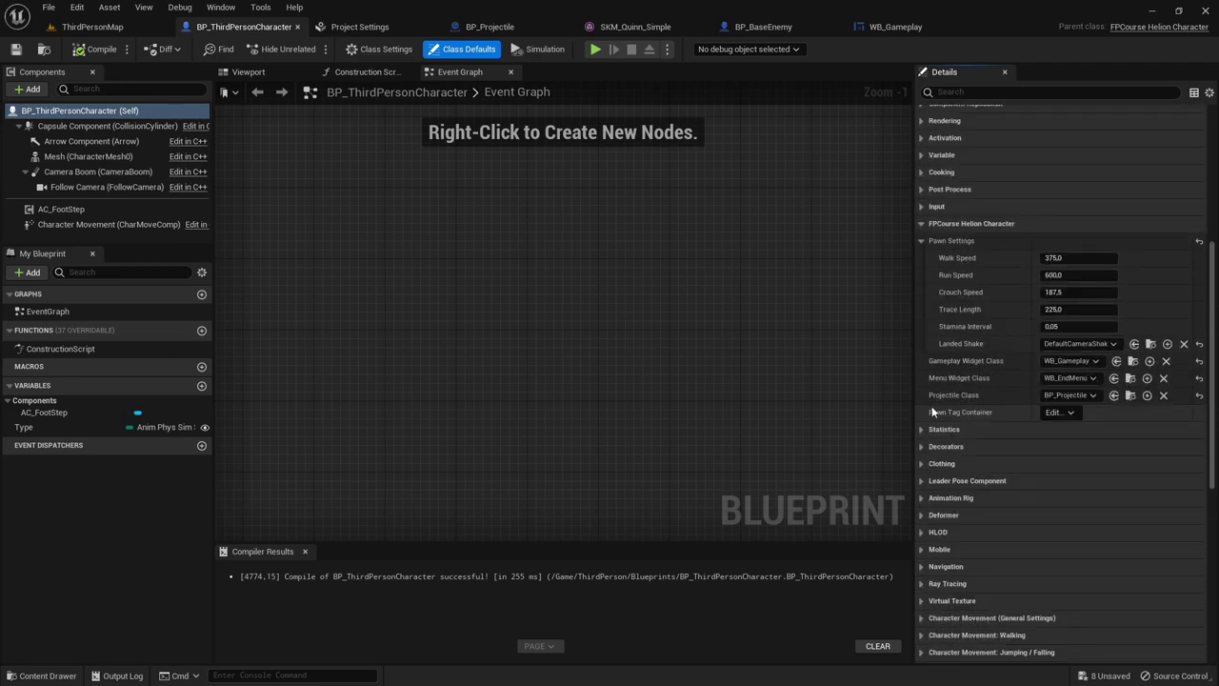
pyautogui.scroll(6, 932, 406)
pyautogui.scroll(3, 931, 406)
pyautogui.scroll(2, 931, 406)
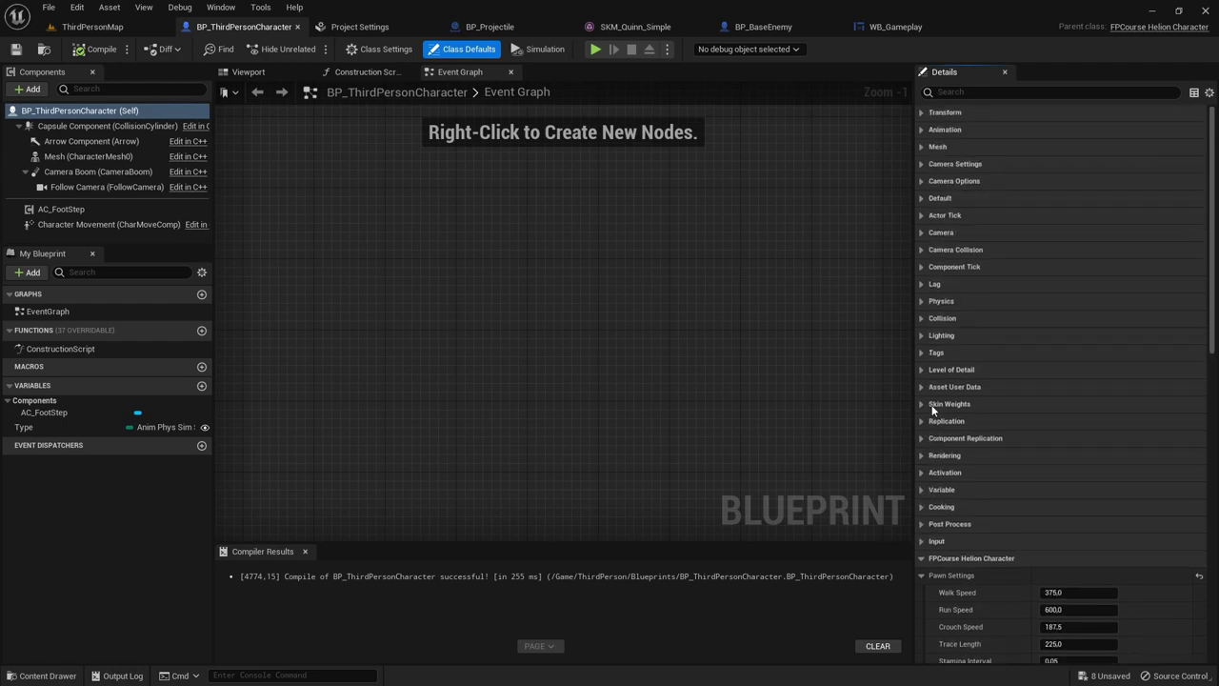
pyautogui.write('inpu')
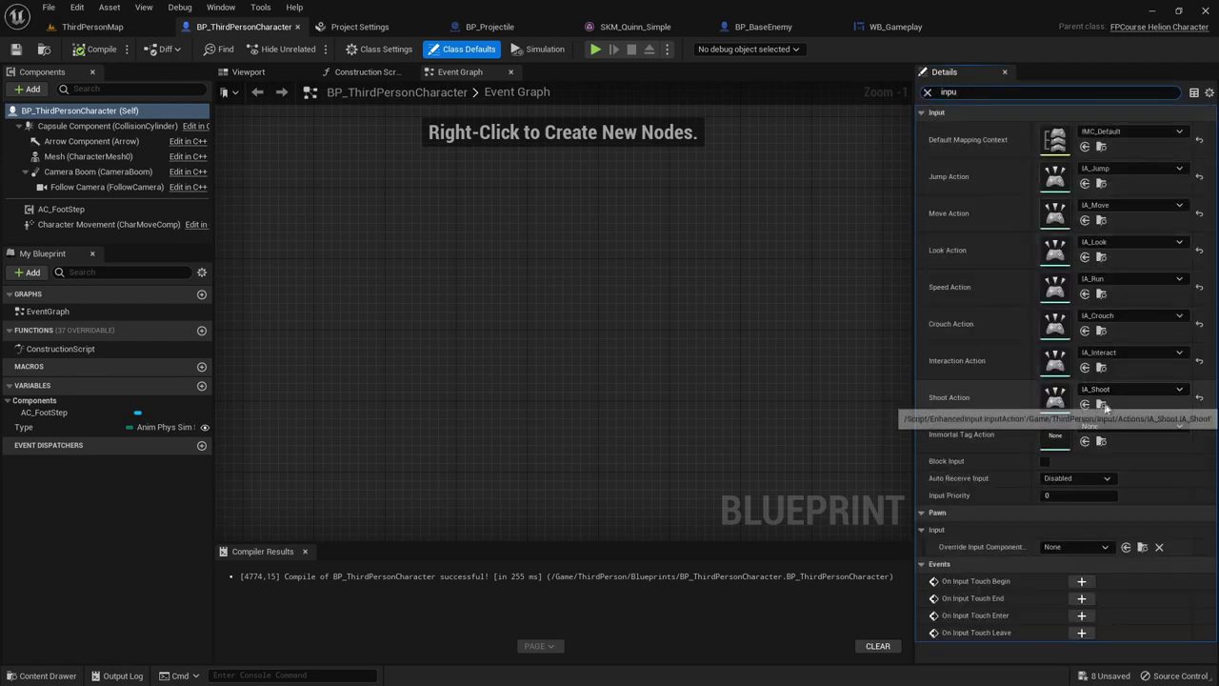
# Duplicate IA_Shoot as IA_ImmortalTag, then open the IMC_Default mapping context from Input.
pyautogui.click(1102, 404)
pyautogui.click(599, 545)
pyautogui.hotkey('ctrl', 'd')
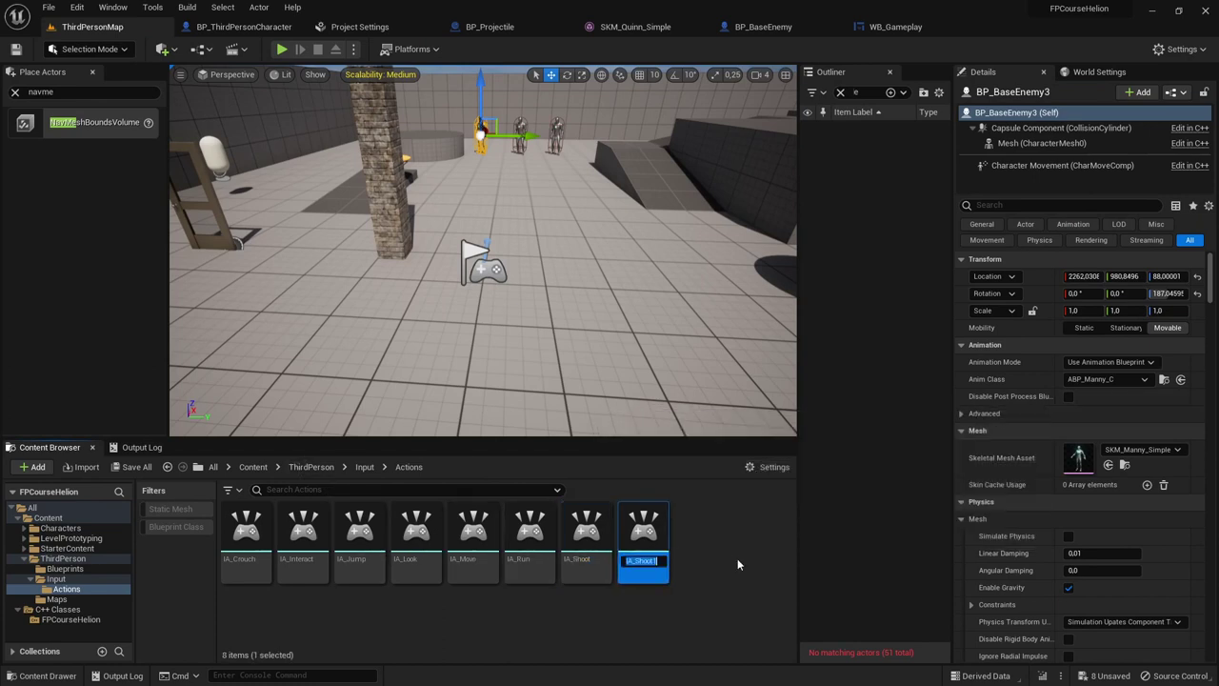
pyautogui.write('IA_')
pyautogui.write('ImmortalT')
pyautogui.write('ag')
pyautogui.press('Return')
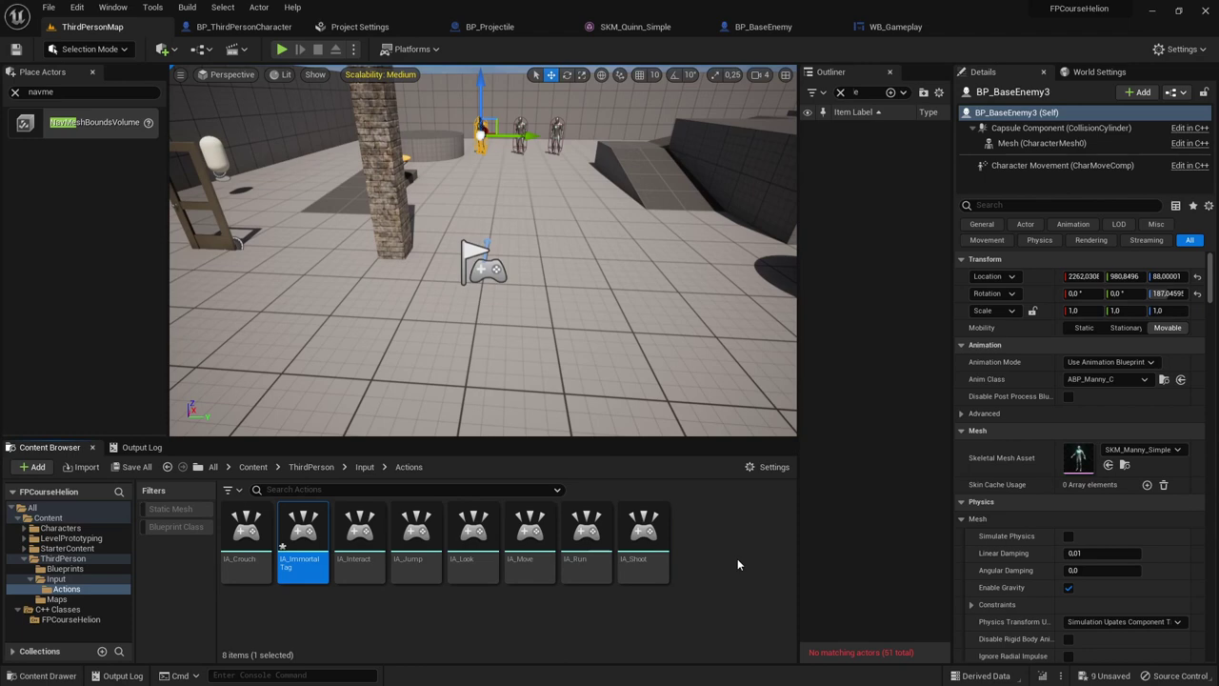
pyautogui.click(56, 578)
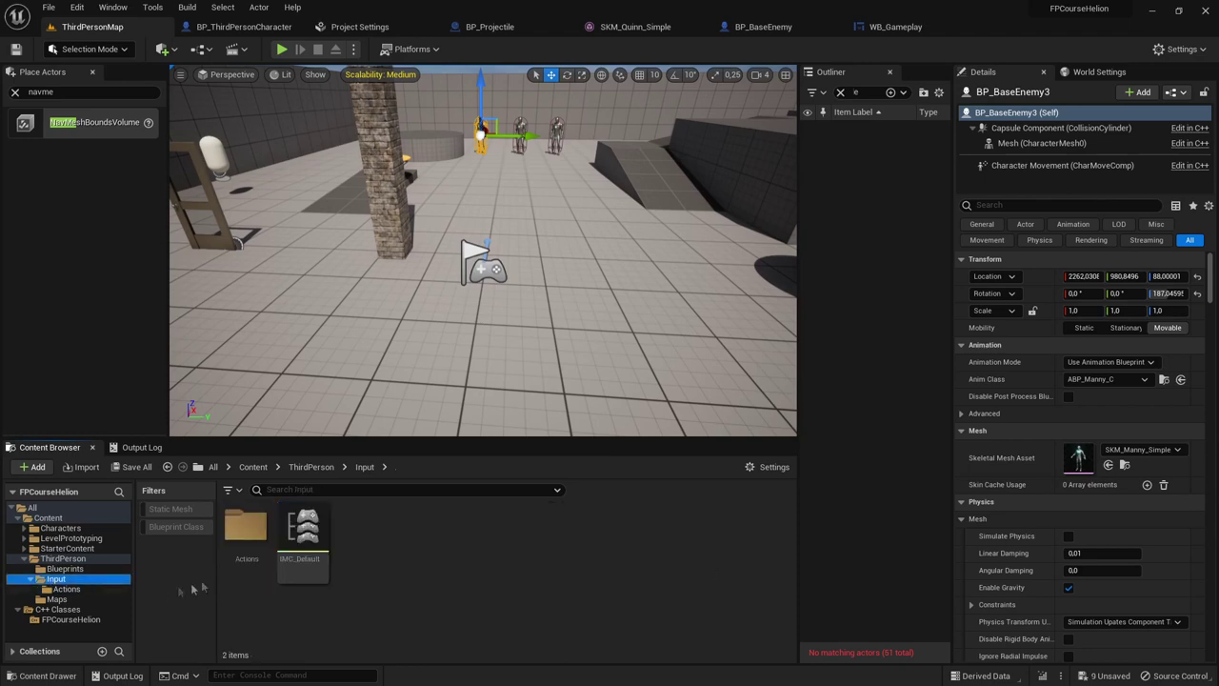
pyautogui.doubleClick(287, 552)
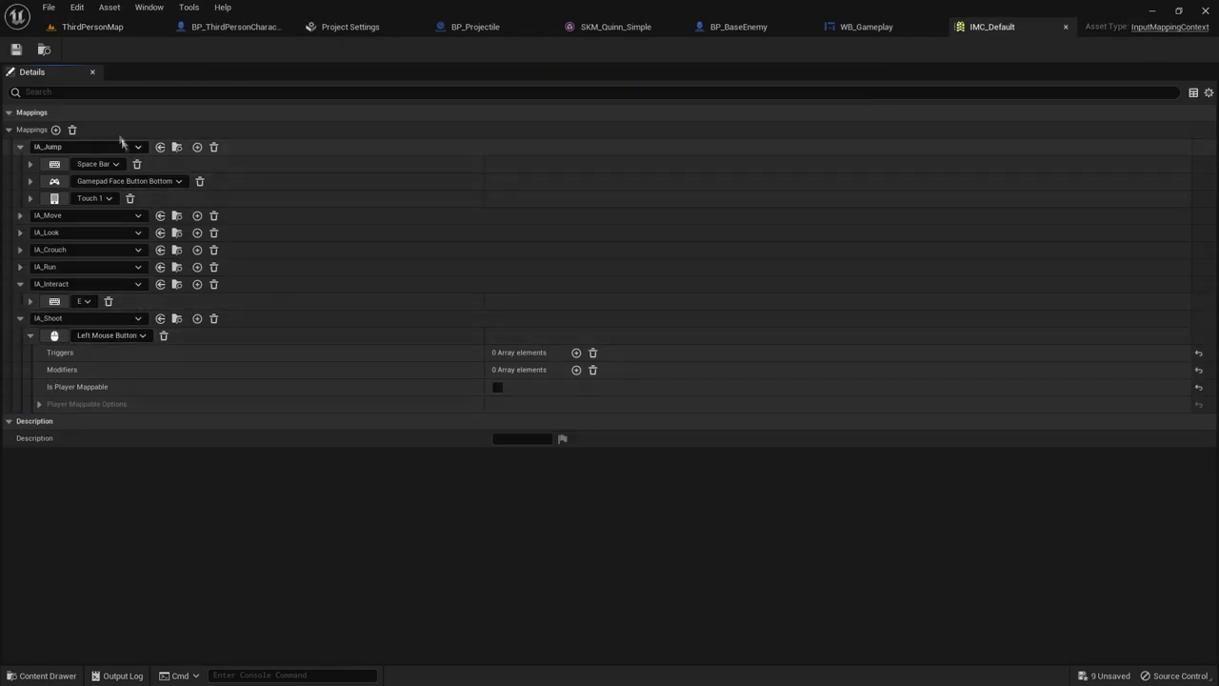
# Add an IA_ImmortalTag mapping bound to the Tab key in IMC_Default.
pyautogui.click(56, 130)
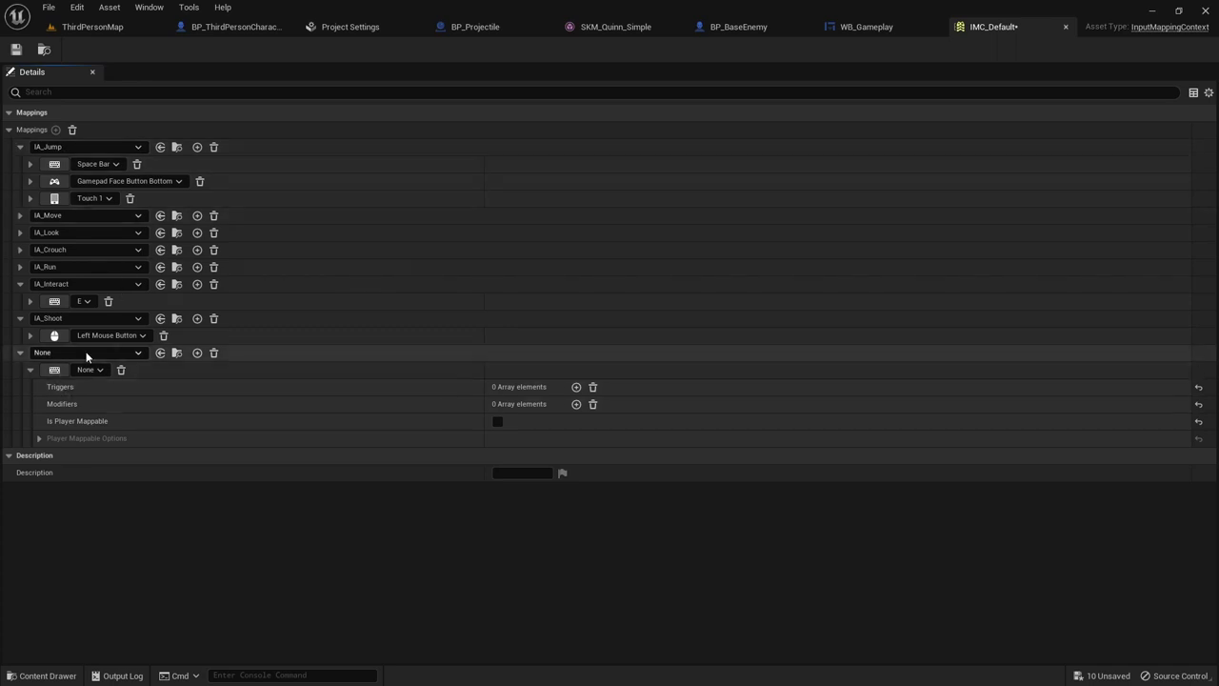
pyautogui.click(90, 352)
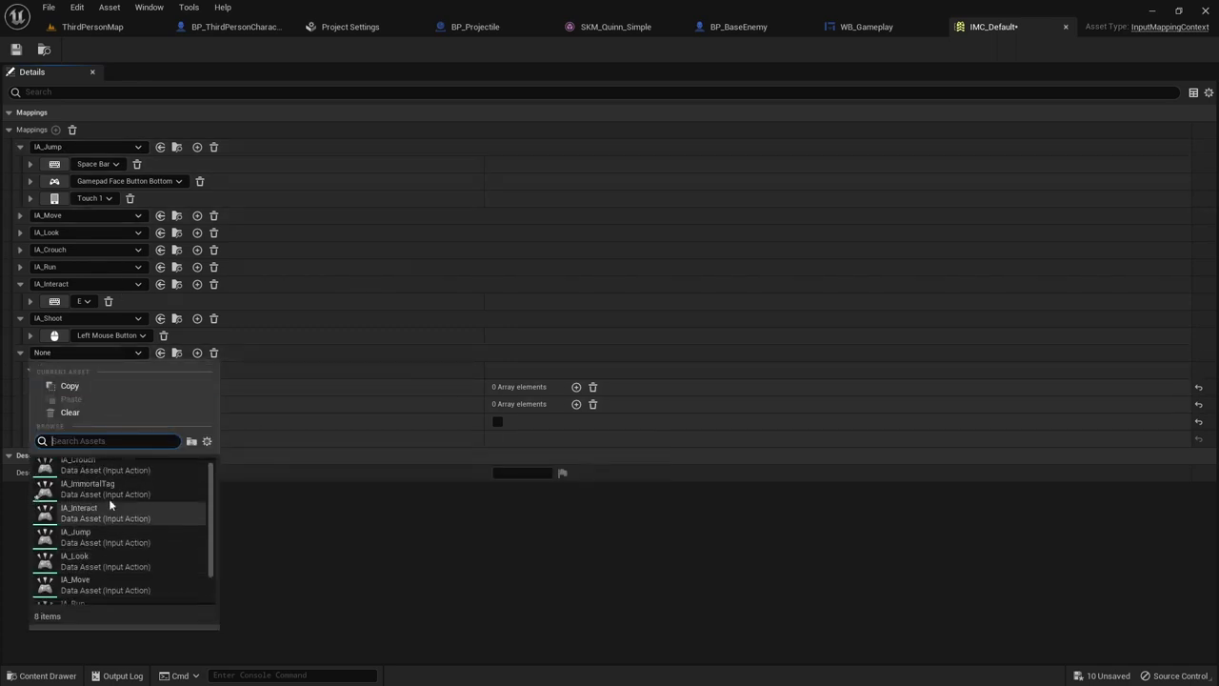
pyautogui.click(107, 514)
pyautogui.click(95, 370)
pyautogui.write('tab')
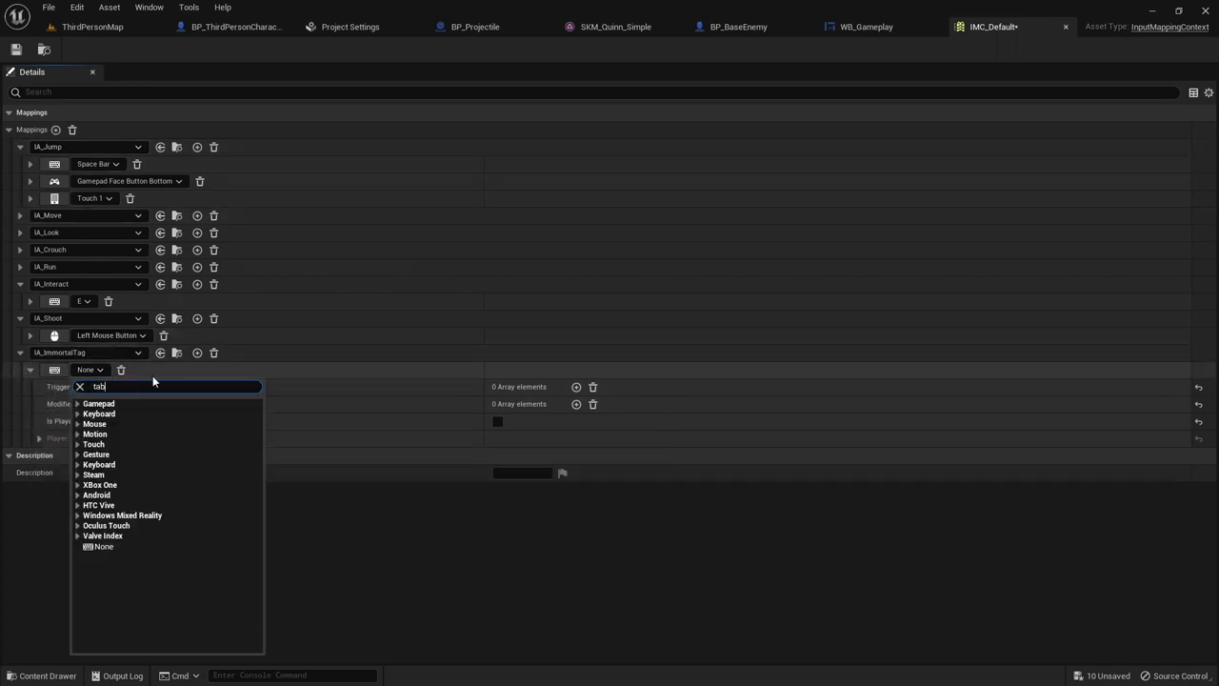
pyautogui.click(123, 416)
# Save IMC_Default and return to the BP_ThirdPersonCharacter blueprint.
pyautogui.click(15, 49)
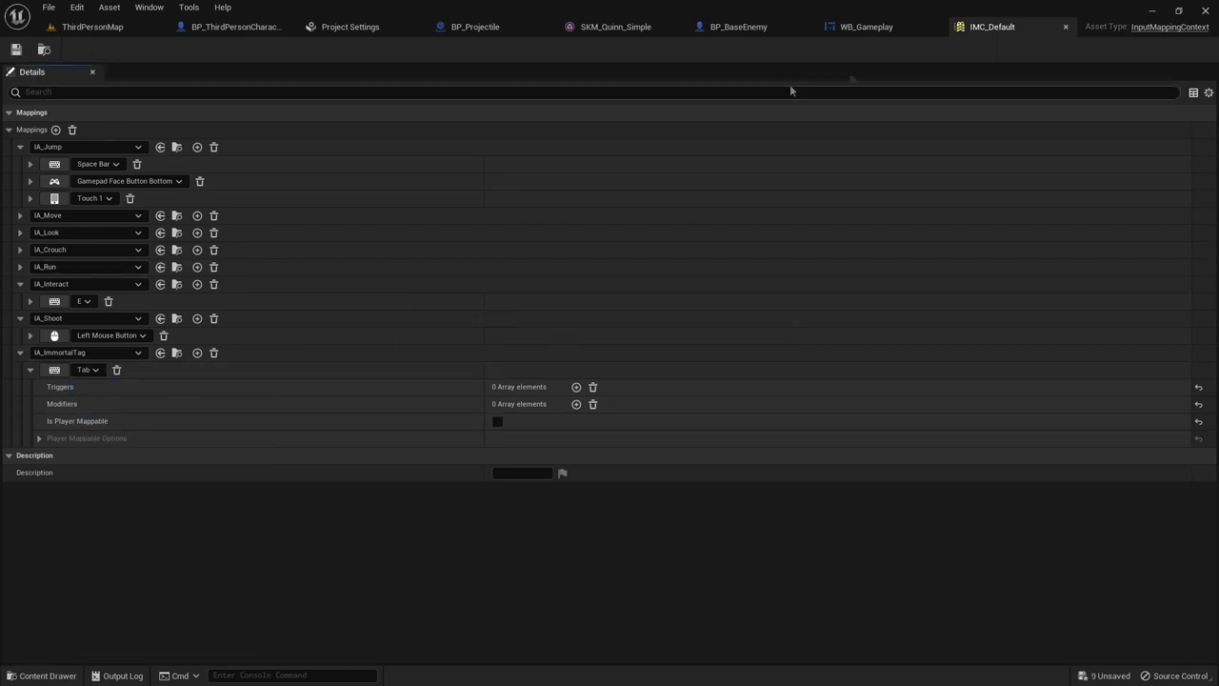
pyautogui.click(1066, 26)
pyautogui.click(238, 27)
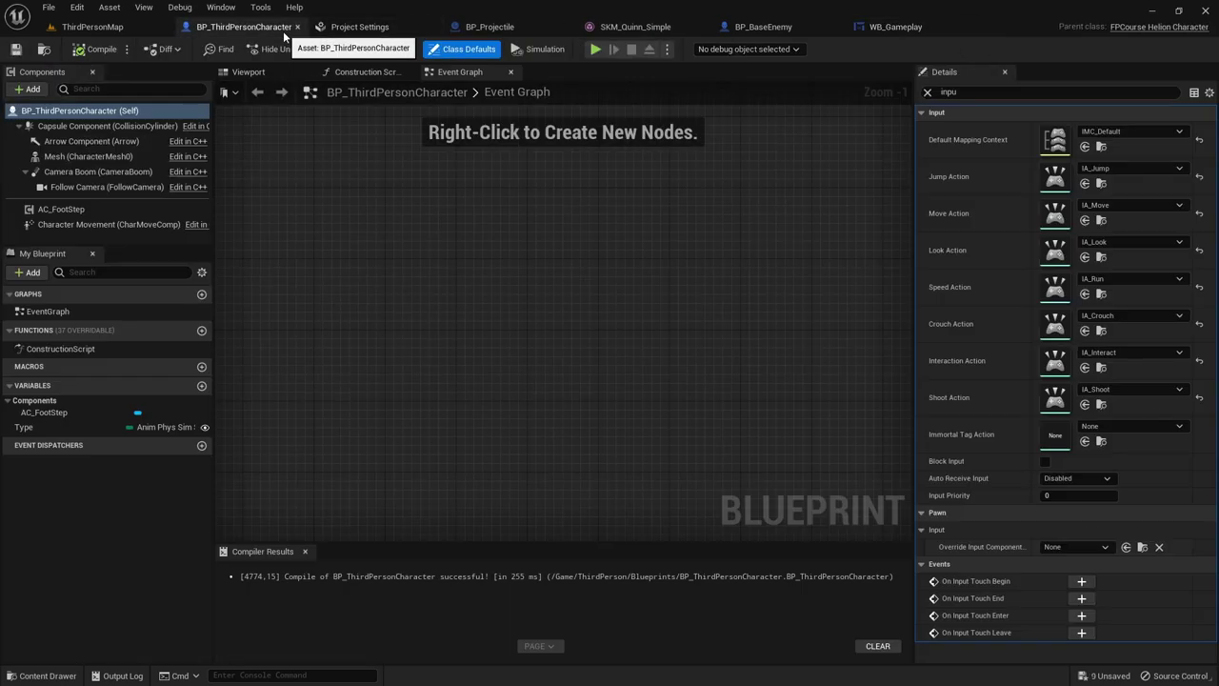
# Set the Immortal Tag Action to IA_ImmortalTag and compile the character blueprint.
pyautogui.click(1161, 427)
pyautogui.scroll(-1, 1121, 379)
pyautogui.scroll(1, 1121, 379)
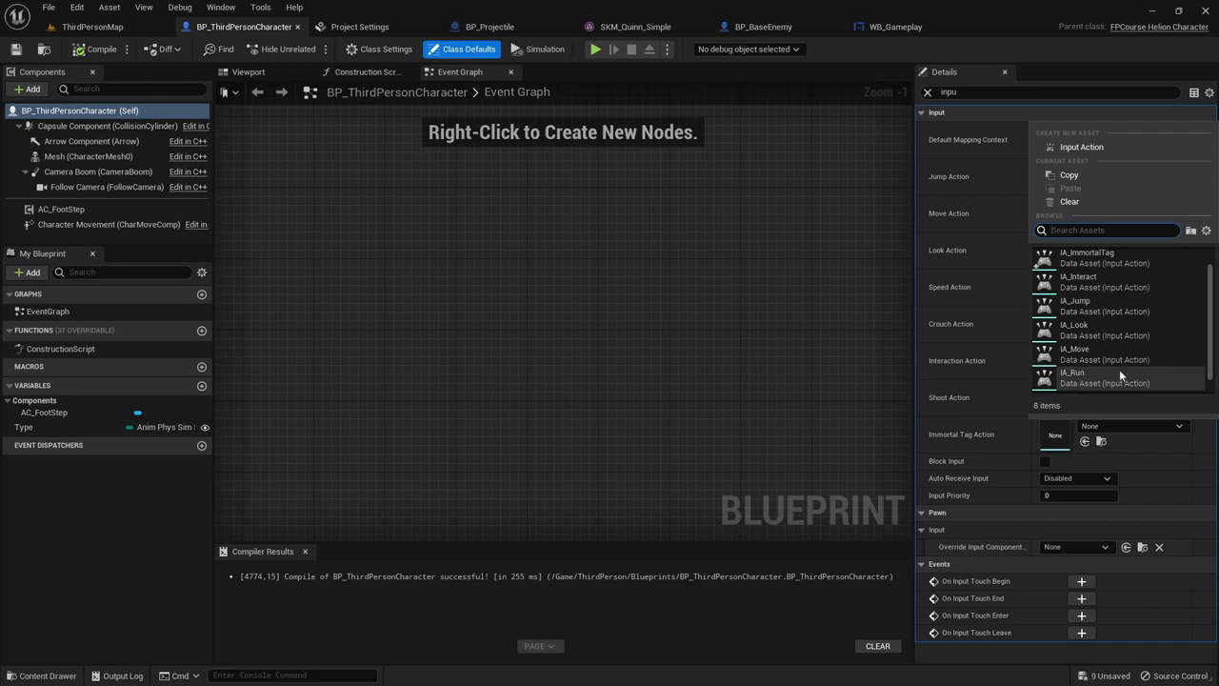
pyautogui.click(1103, 263)
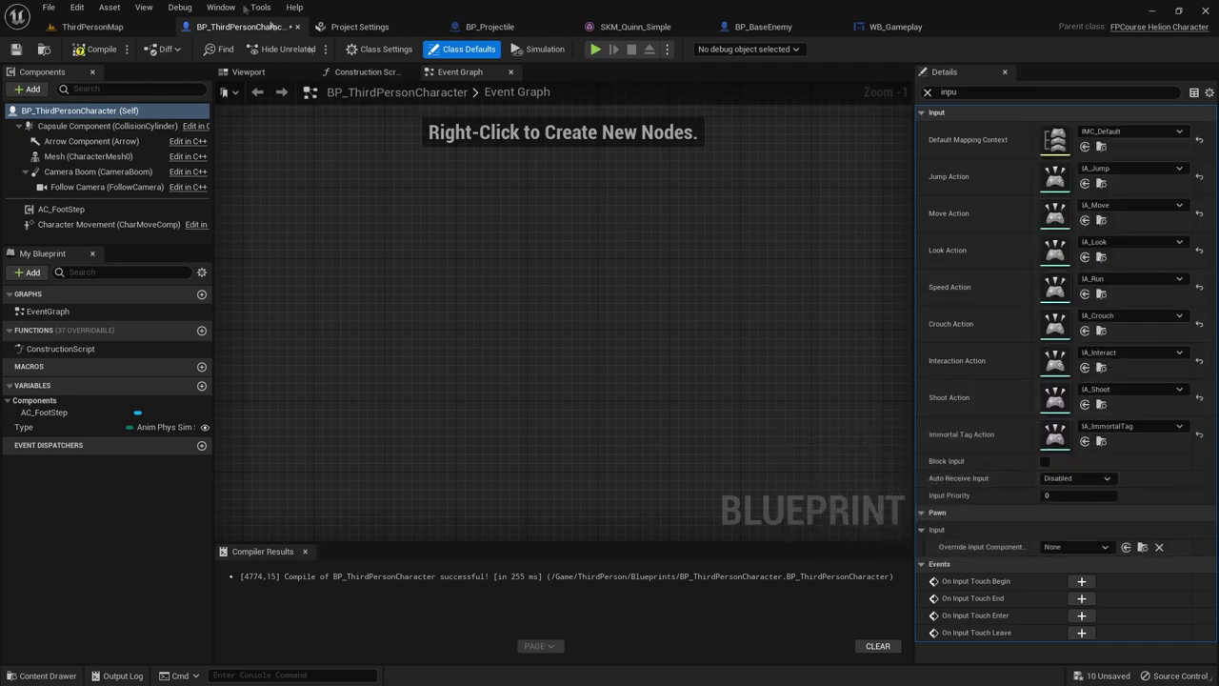
pyautogui.click(81, 49)
# Save all modified assets from the ThirdPersonMap level.
pyautogui.click(90, 26)
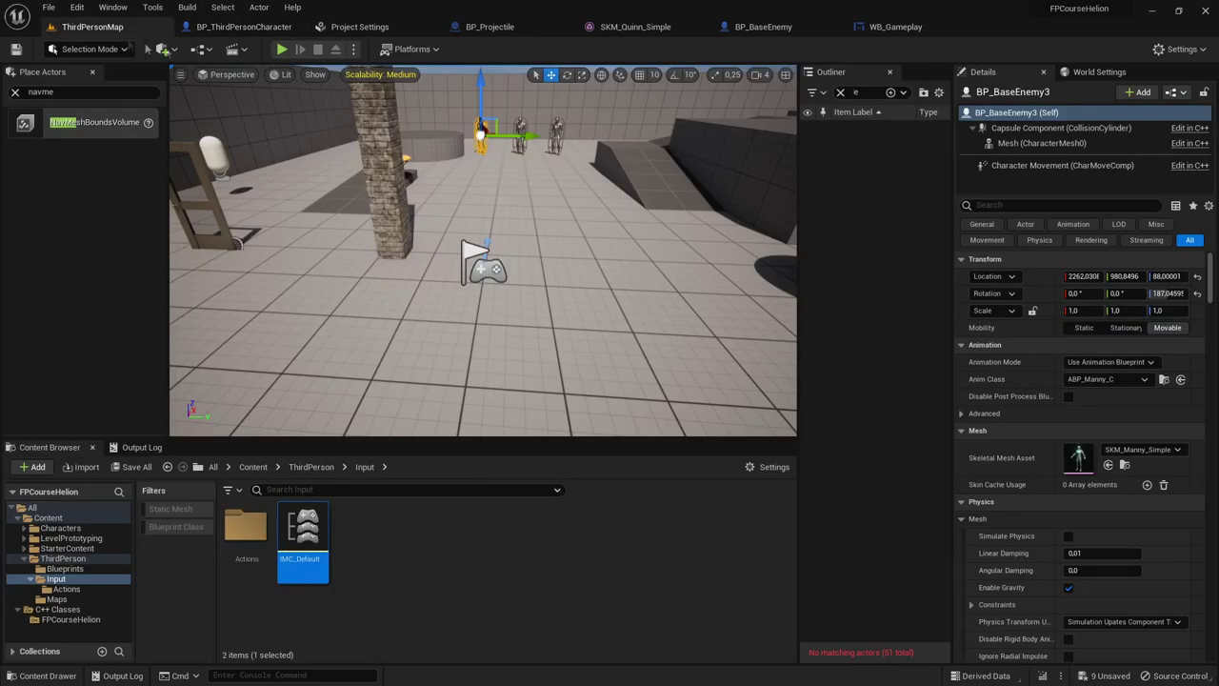
pyautogui.click(530, 186)
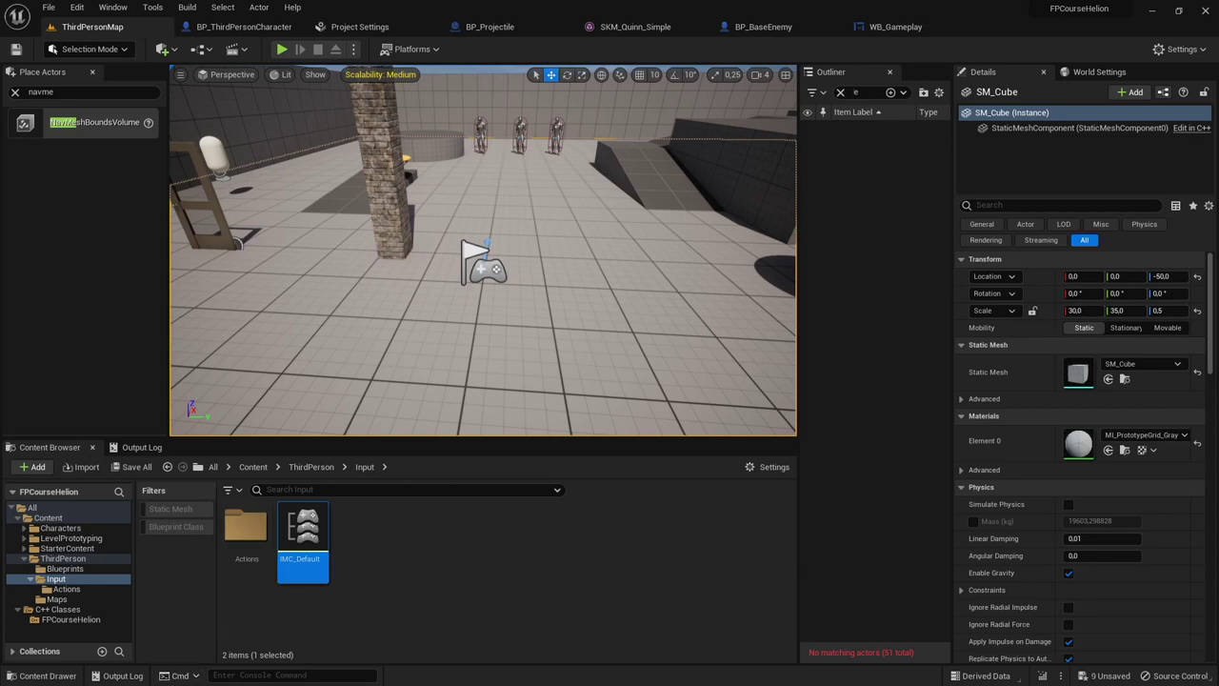
pyautogui.click(133, 467)
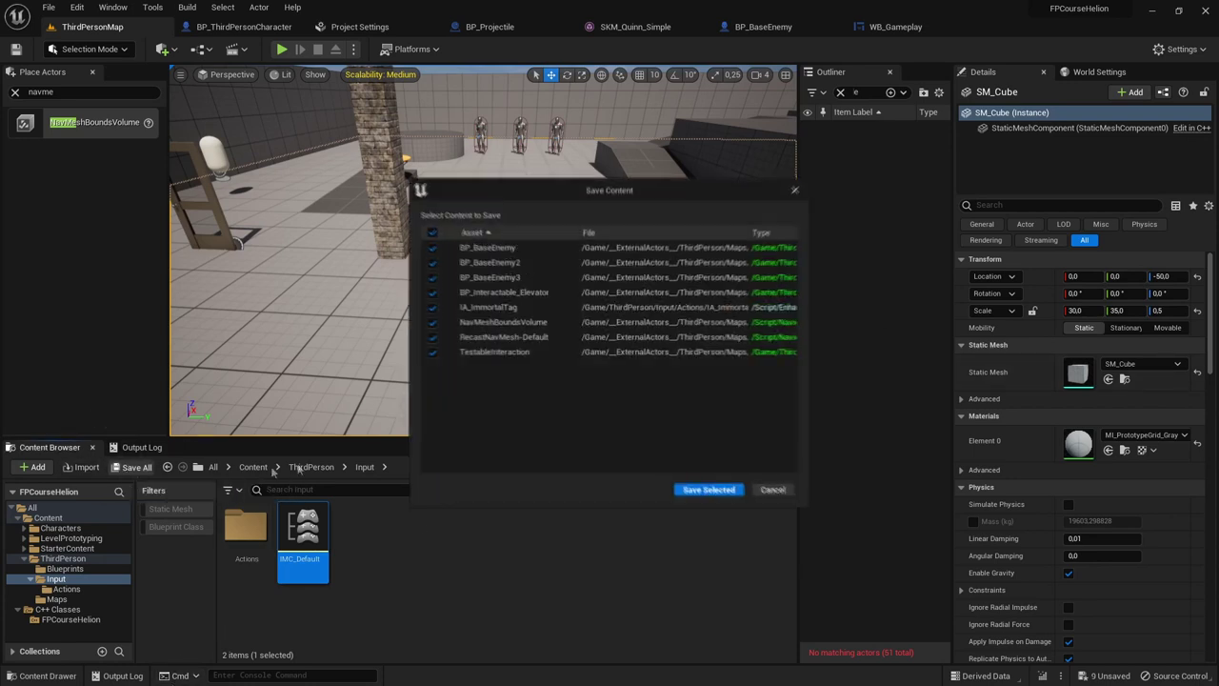
pyautogui.click(700, 493)
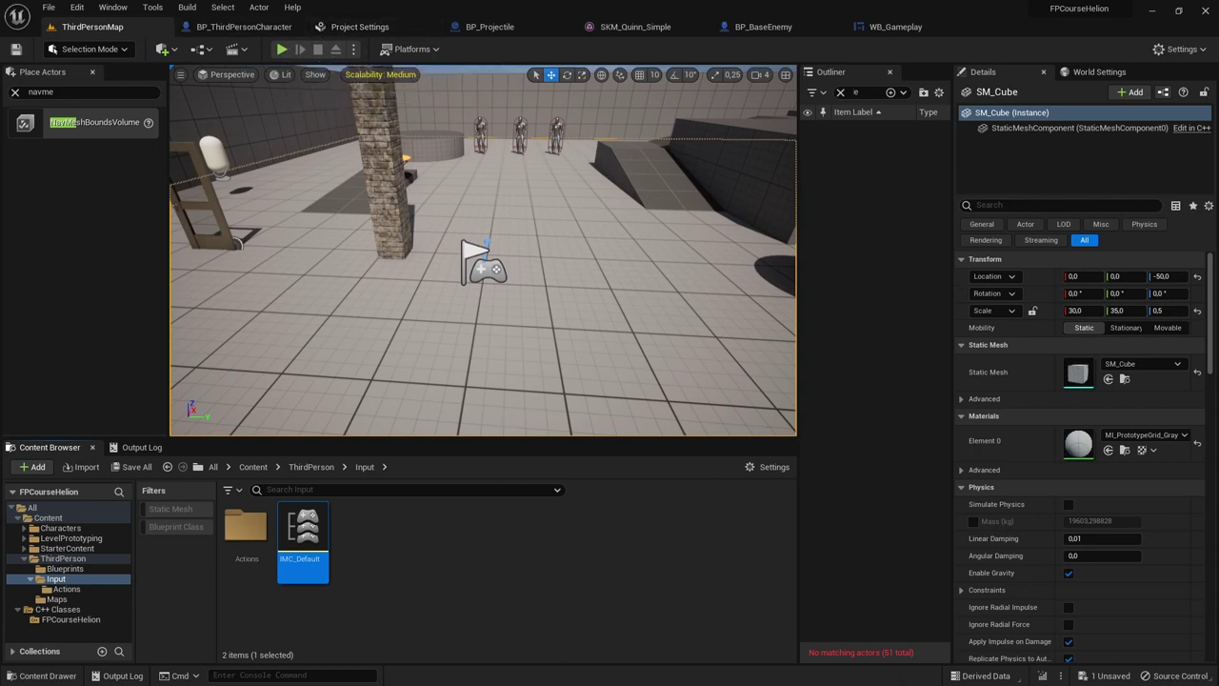
# Rebuild the FPCourseHelion project in Rider.
pyautogui.hotkey('alt', 'Tab')
pyautogui.click(494, 159)
pyautogui.hotkey('ctrl', 'shift', 'b')
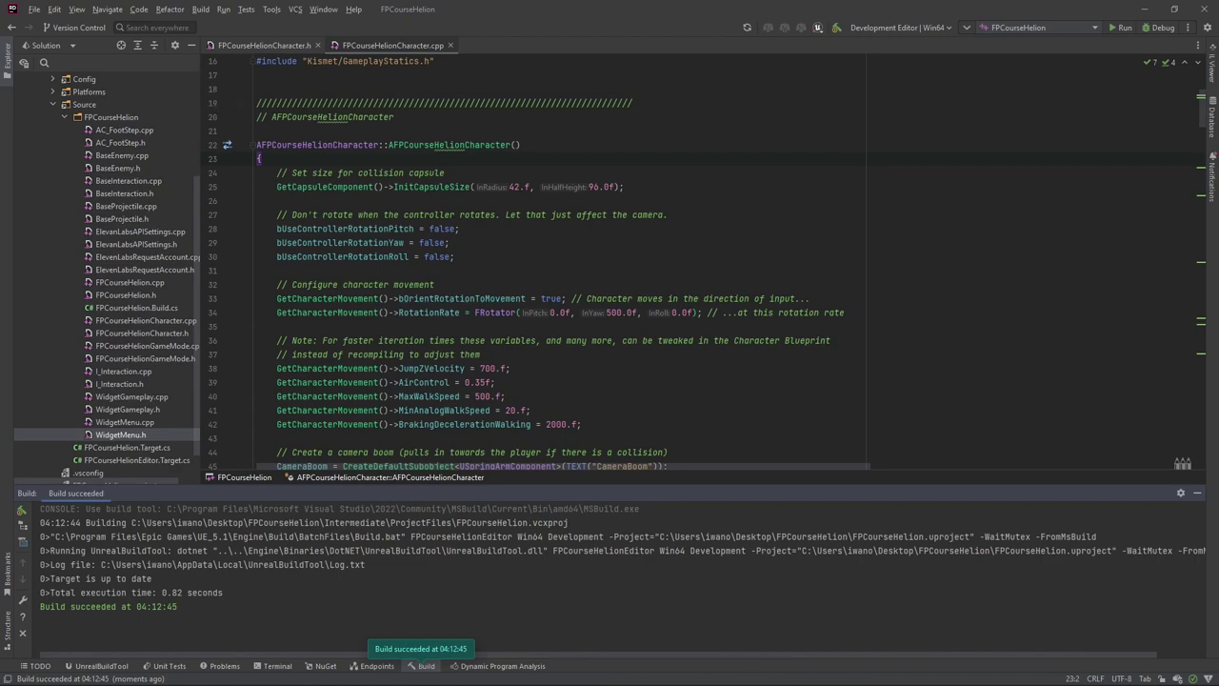
# Play-test the game in Unreal, stop once the character dies, and play again.
pyautogui.hotkey('alt', 'Tab')
pyautogui.click(282, 48)
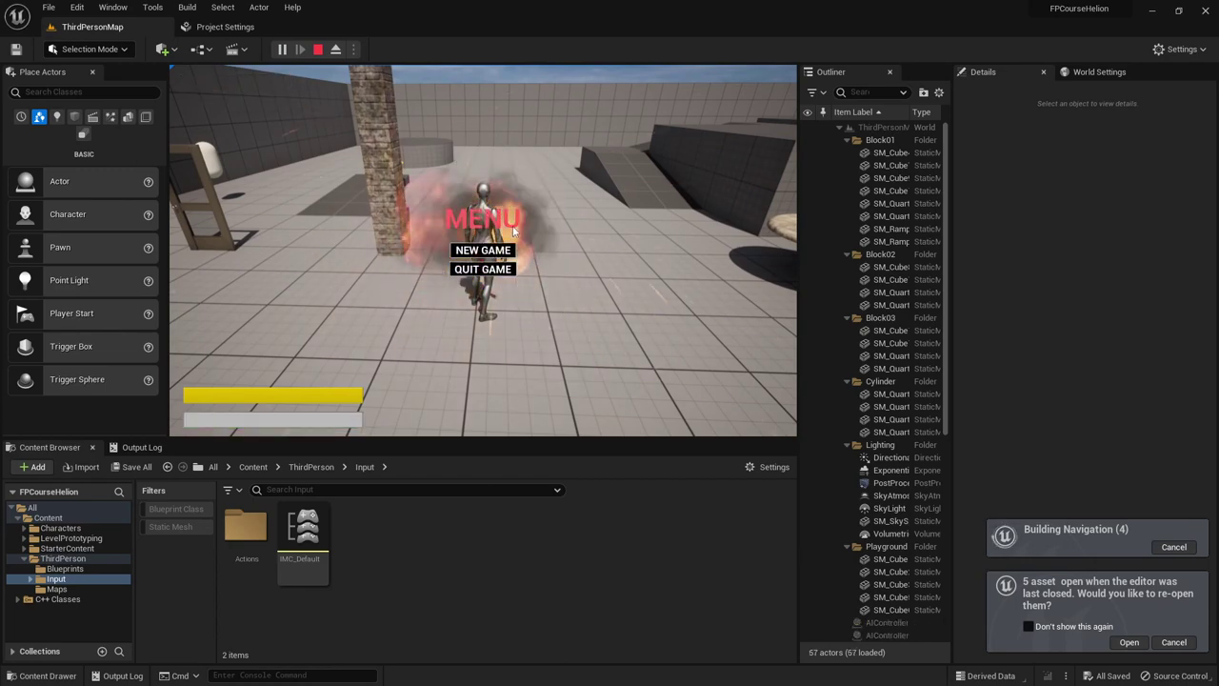
pyautogui.click(482, 267)
pyautogui.click(282, 49)
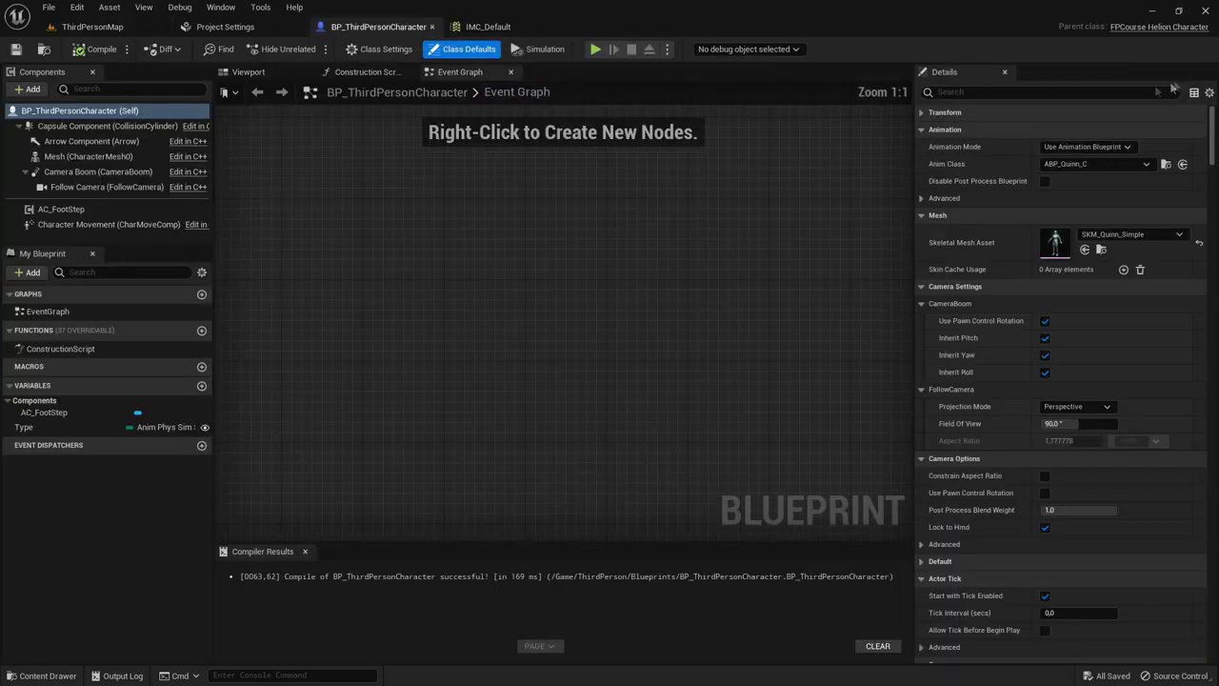
# Open FPCourseHelionCharacter.cpp and scroll down to SetupPlayerInputComponent.
pyautogui.scroll(6, 605, 190)
pyautogui.scroll(6, 643, 236)
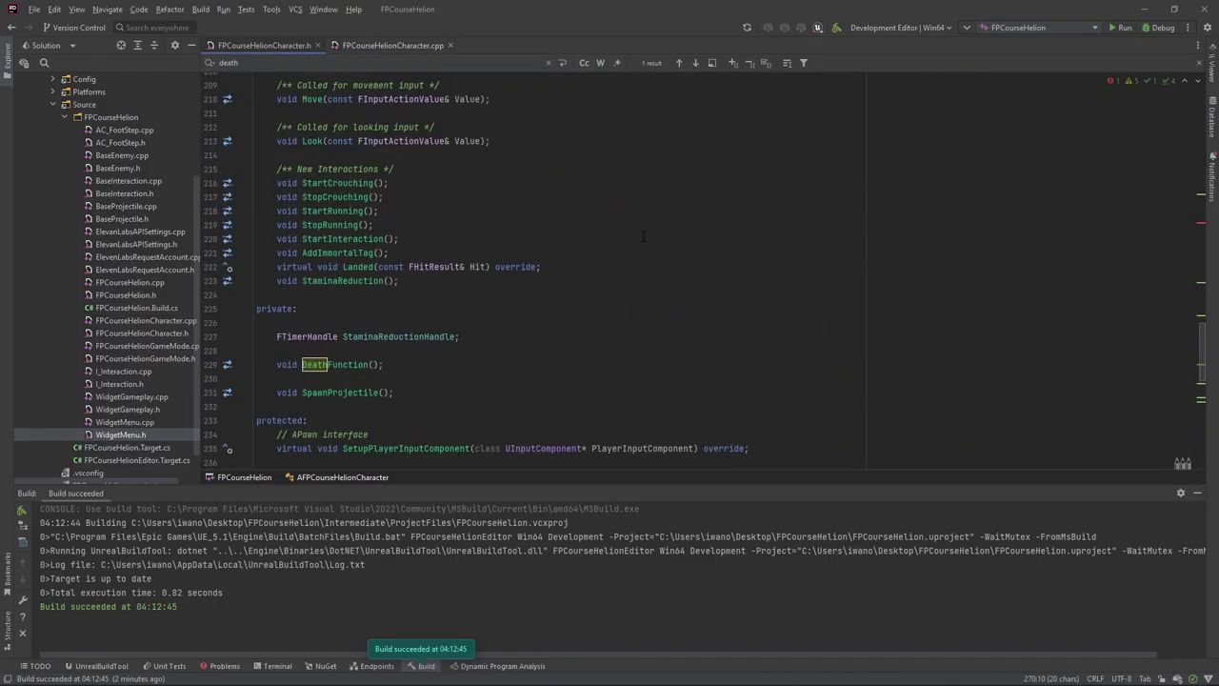
pyautogui.scroll(-3, 643, 236)
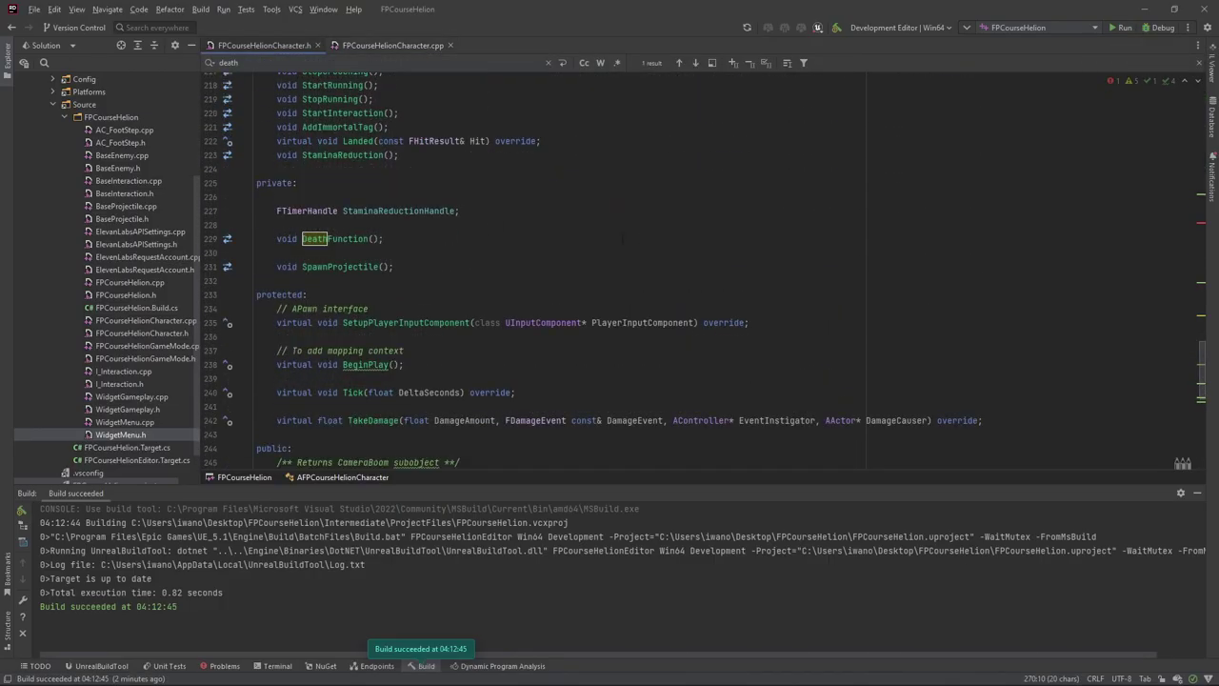
pyautogui.click(387, 44)
pyautogui.scroll(-5, 610, 257)
pyautogui.scroll(-6, 551, 205)
pyautogui.scroll(-6, 551, 206)
pyautogui.scroll(-6, 551, 206)
pyautogui.scroll(-6, 551, 205)
pyautogui.scroll(-4, 551, 206)
pyautogui.scroll(-3, 551, 206)
pyautogui.scroll(-2, 551, 206)
pyautogui.scroll(-2, 551, 206)
pyautogui.scroll(-2, 552, 206)
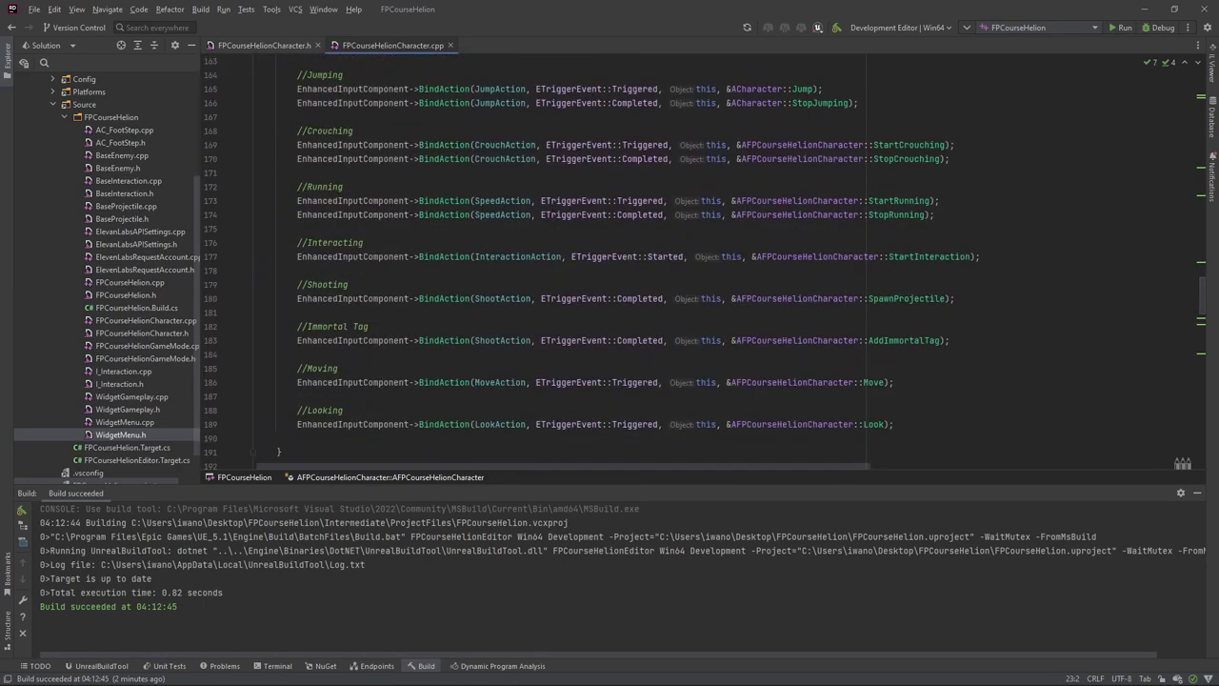
# Replace ShootAction with ImmortalTagAction in the line 183 binding and rebuild.
pyautogui.click(473, 340)
pyautogui.moveTo(473, 340)
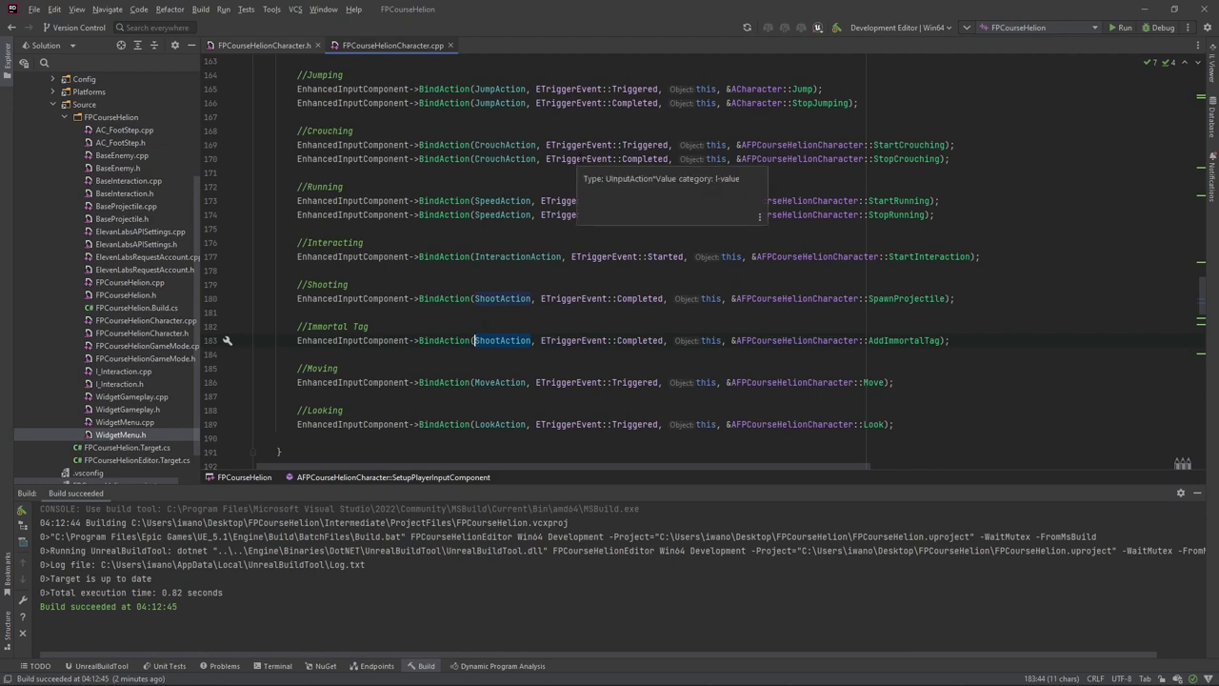
pyautogui.write('Imm')
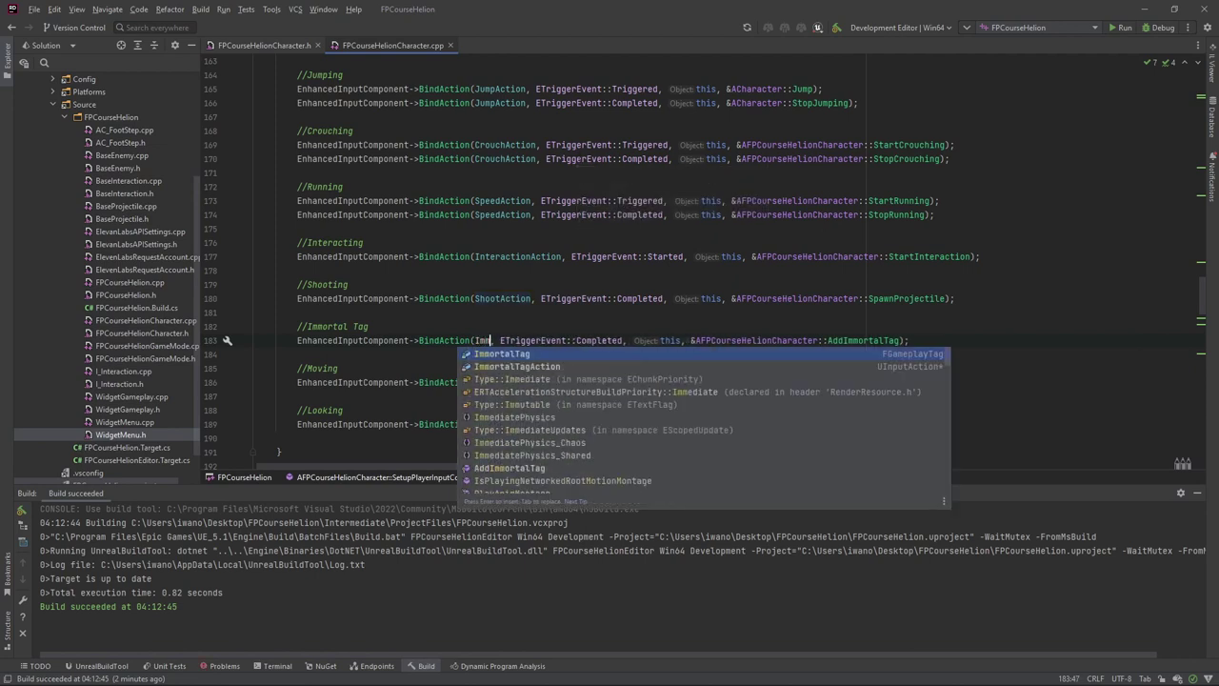
pyautogui.click(522, 367)
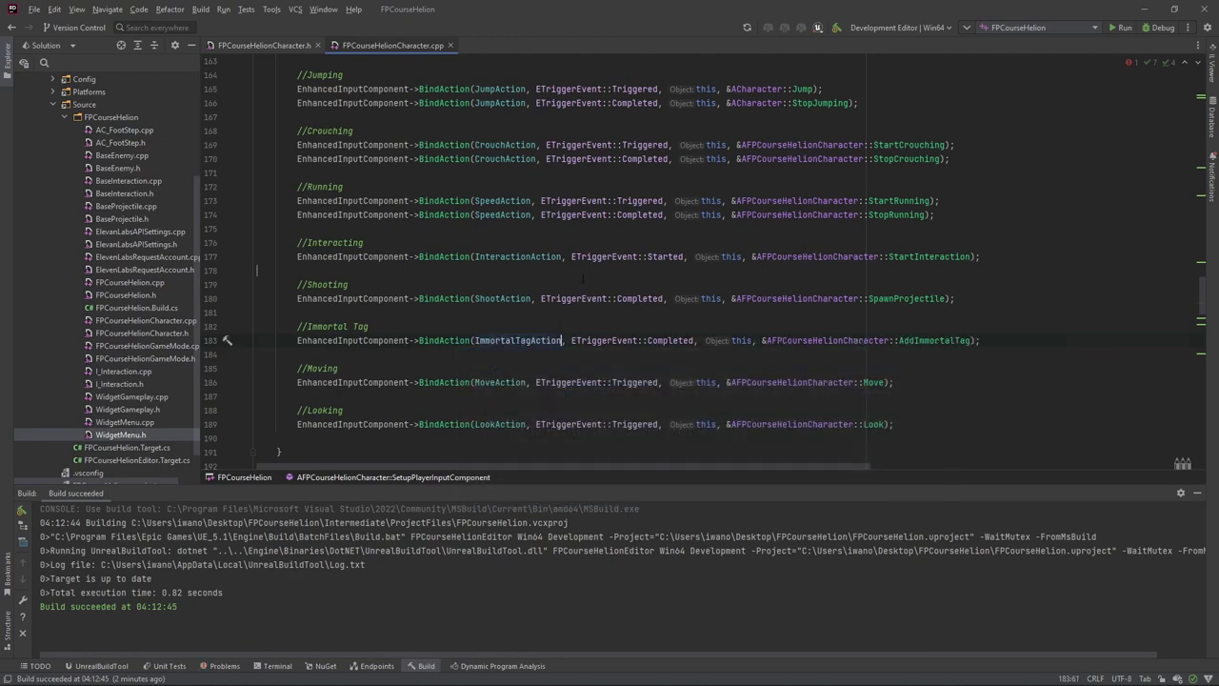
pyautogui.hotkey('ctrl', 'shift', 'b')
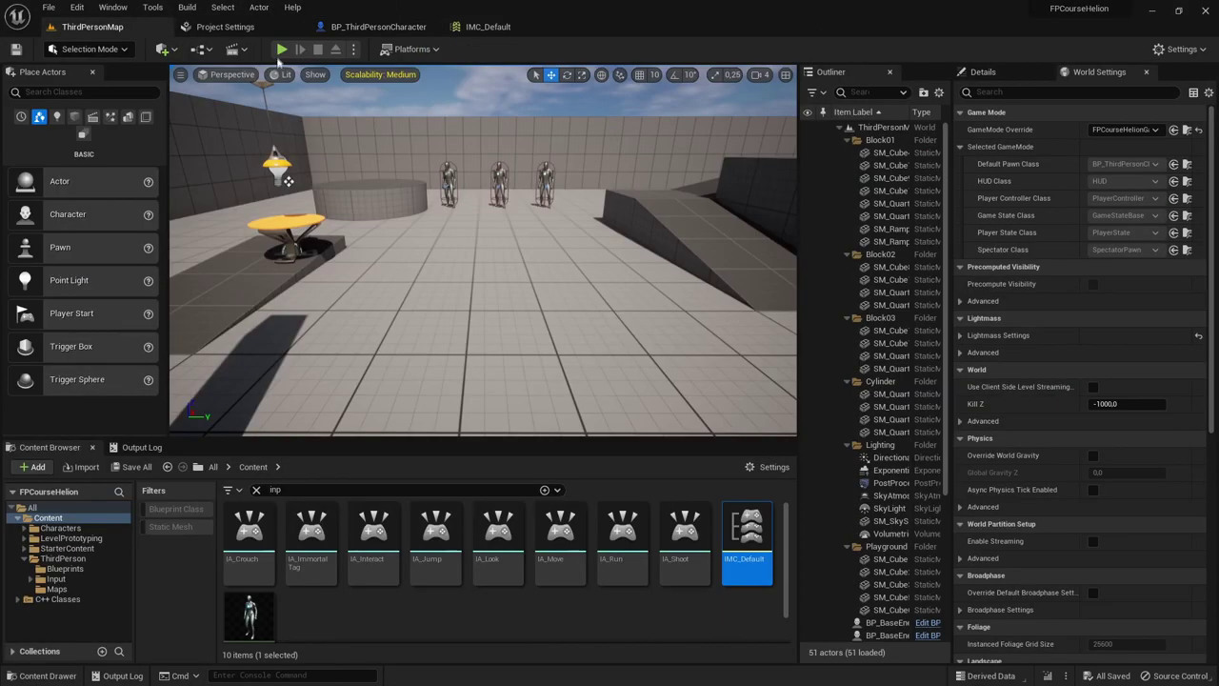
# Play the level with Alt+P, run the character forward, then stop with Esc.
pyautogui.hotkey('alt', 'p')
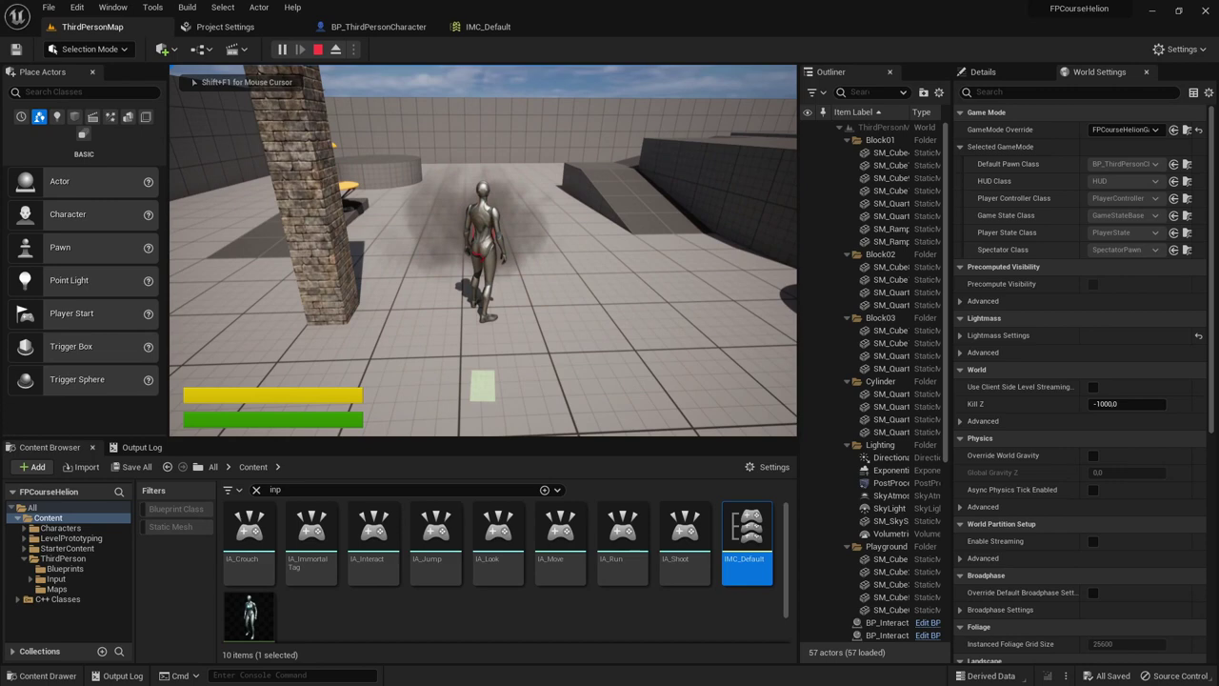
pyautogui.press('w')
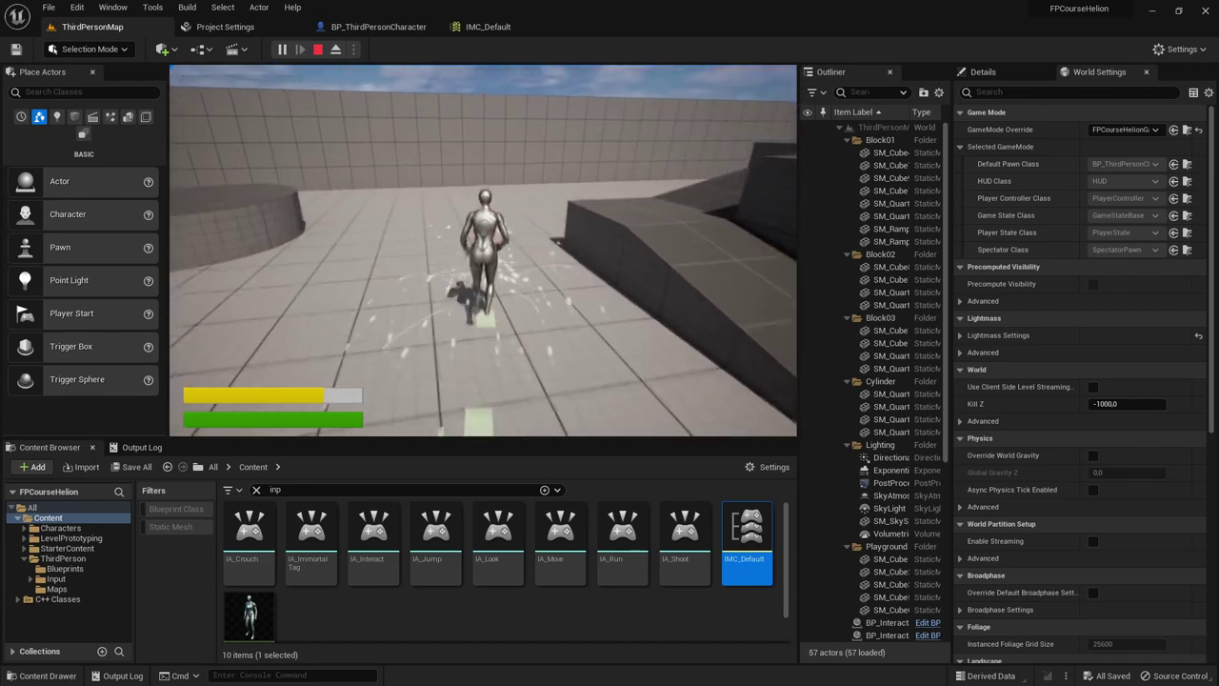
pyautogui.press('Escape')
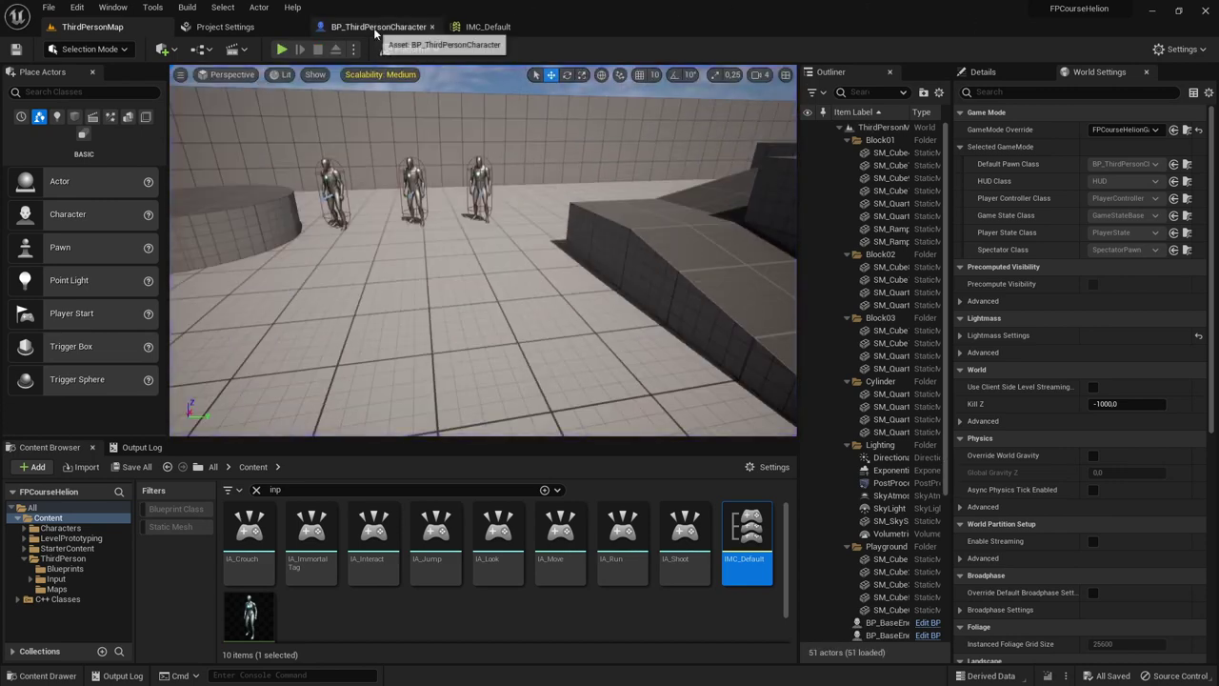
# Back in Rider, review the ImmortalTag declaration in the header.
pyautogui.click(378, 26)
pyautogui.hotkey('alt', 'Tab')
pyautogui.scroll(-2, 712, 169)
pyautogui.scroll(-4, 713, 169)
pyautogui.scroll(-4, 713, 169)
pyautogui.scroll(-1, 713, 169)
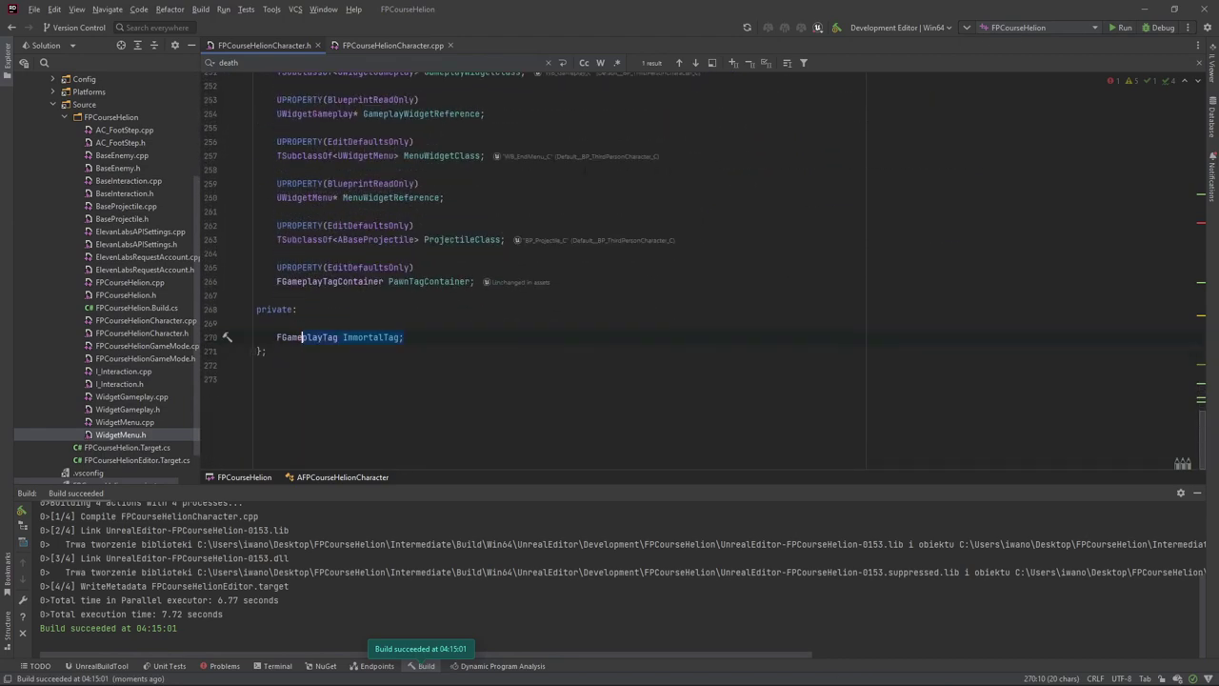
pyautogui.scroll(3, 533, 166)
pyautogui.scroll(-3, 531, 169)
# Inspect StartRunning in FPCourseHelionCharacter.cpp and jump to the StaminaReduction definition.
pyautogui.click(404, 46)
pyautogui.scroll(-5, 557, 179)
pyautogui.scroll(-5, 556, 180)
pyautogui.scroll(-5, 562, 184)
pyautogui.scroll(-5, 567, 188)
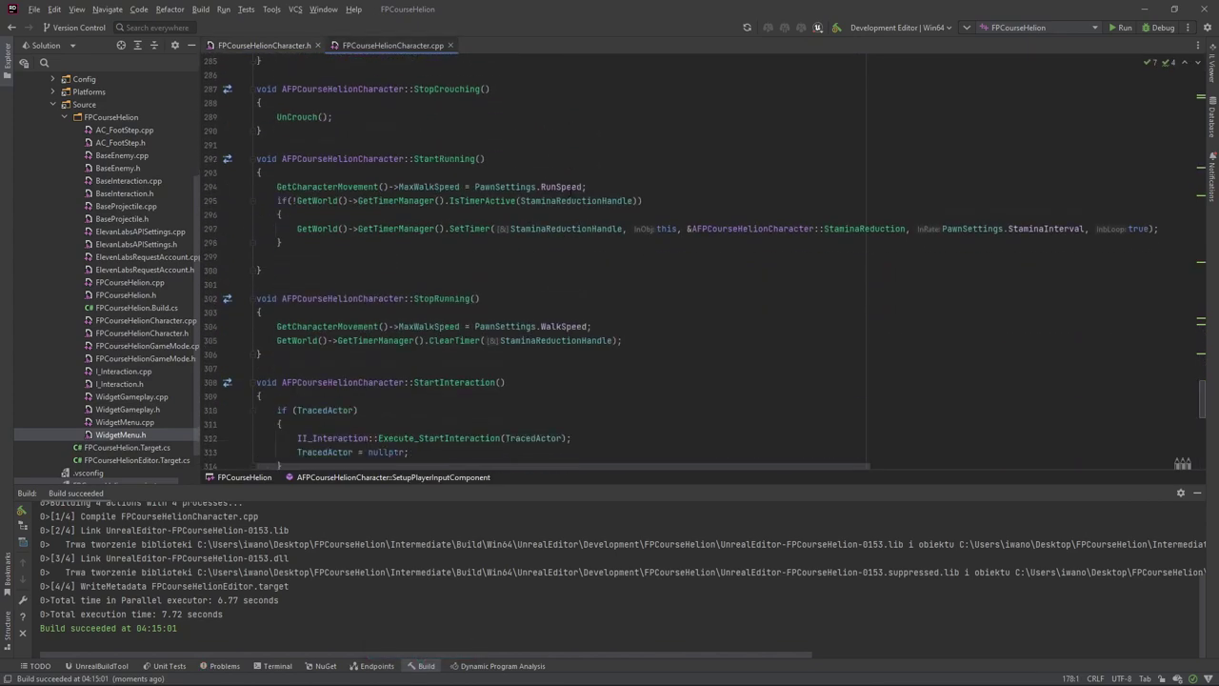
pyautogui.scroll(-5, 572, 191)
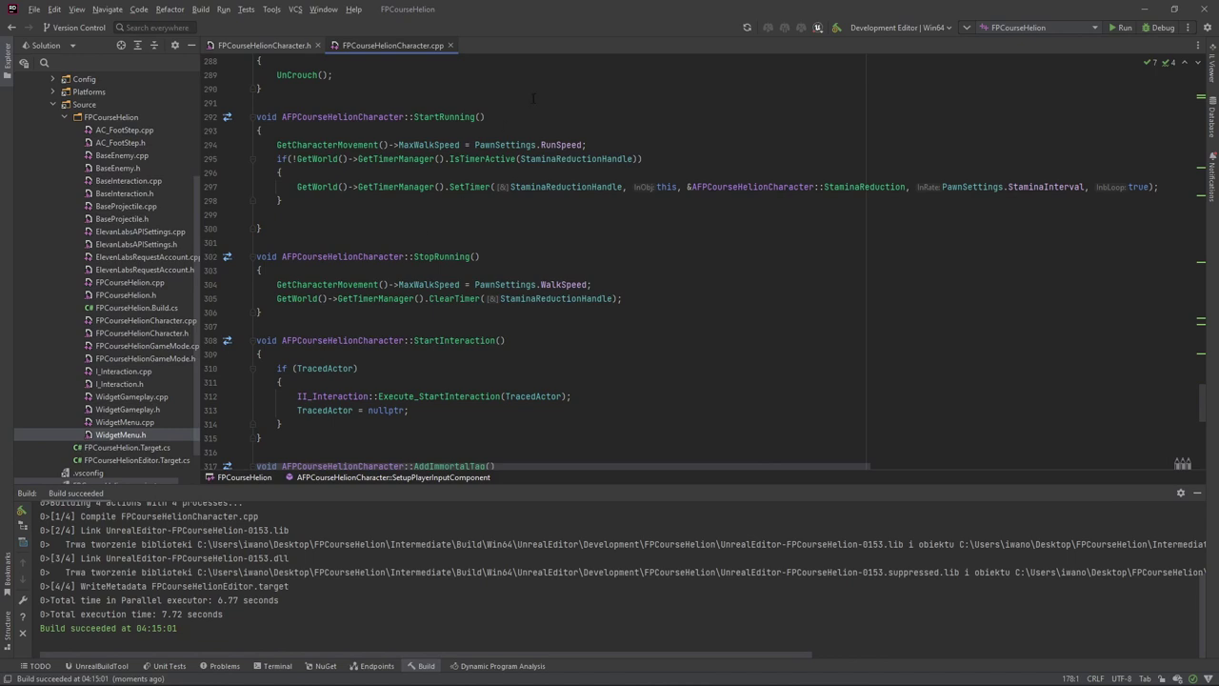
pyautogui.keyDown('ctrl'); pyautogui.click(563, 160); pyautogui.keyUp('ctrl')
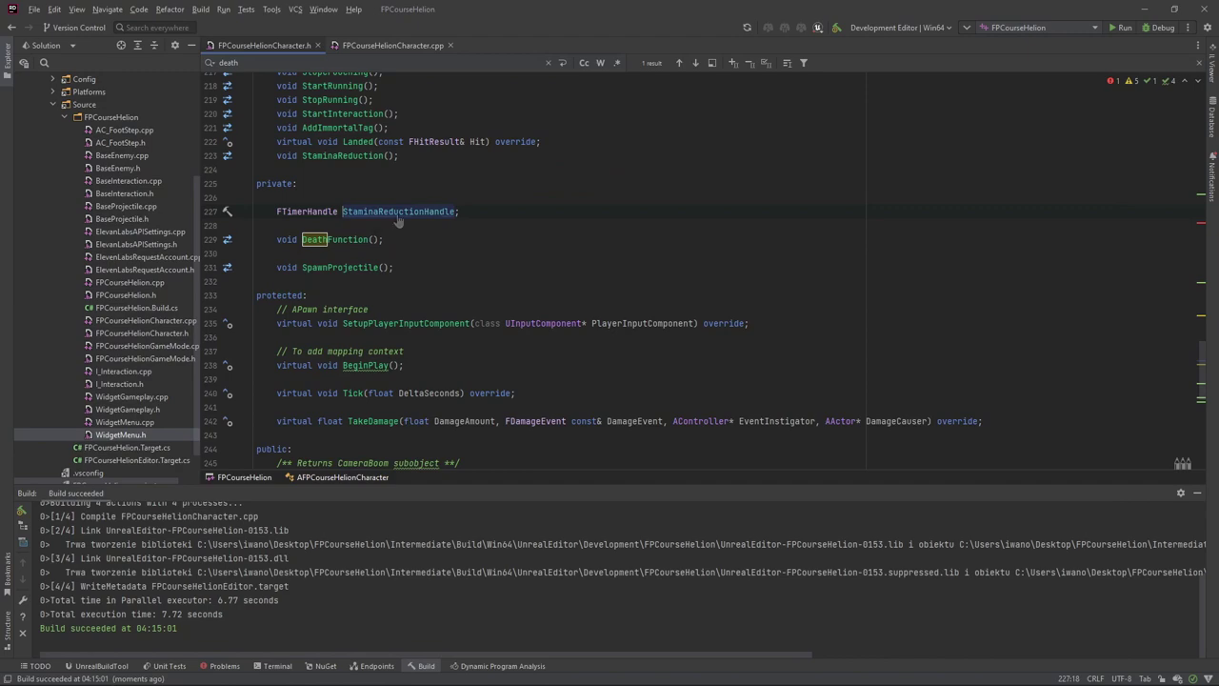
pyautogui.hotkey('ctrl', 'alt', 'Left')
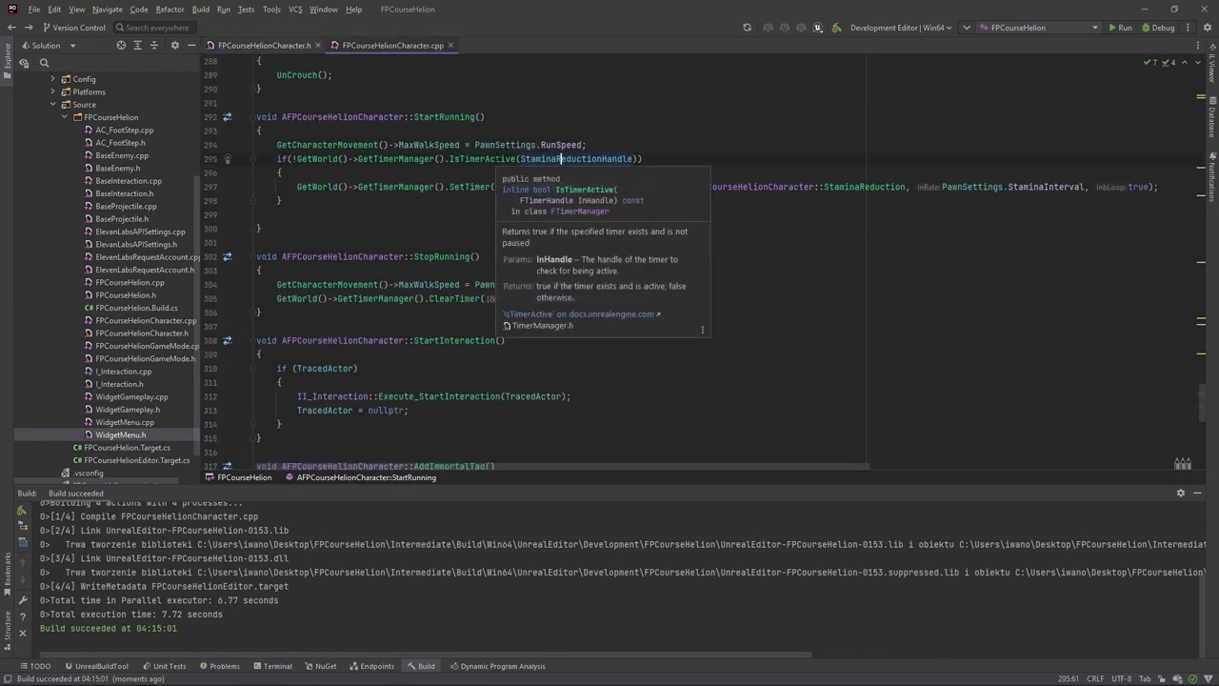
pyautogui.keyDown('ctrl'); pyautogui.click(857, 188); pyautogui.keyUp('ctrl')
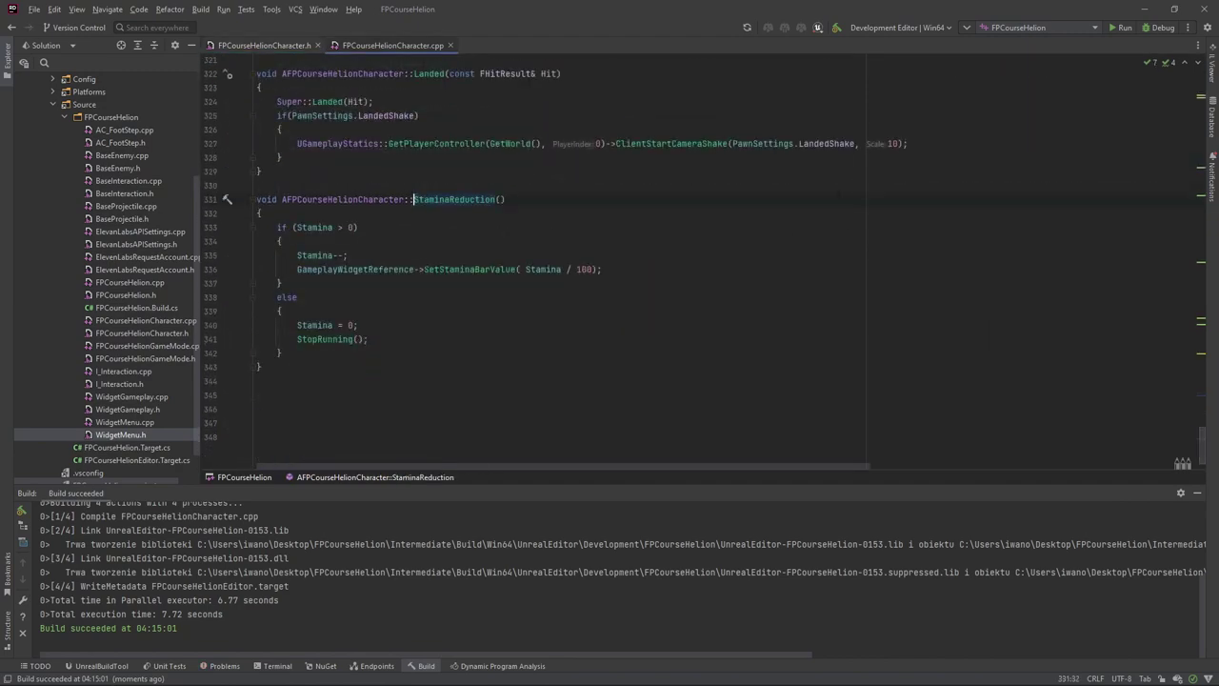
# Start StaminaReduction with an if(!PawnTagContainer.HasTagExact(ImmortalTag)) check.
pyautogui.press('Return')
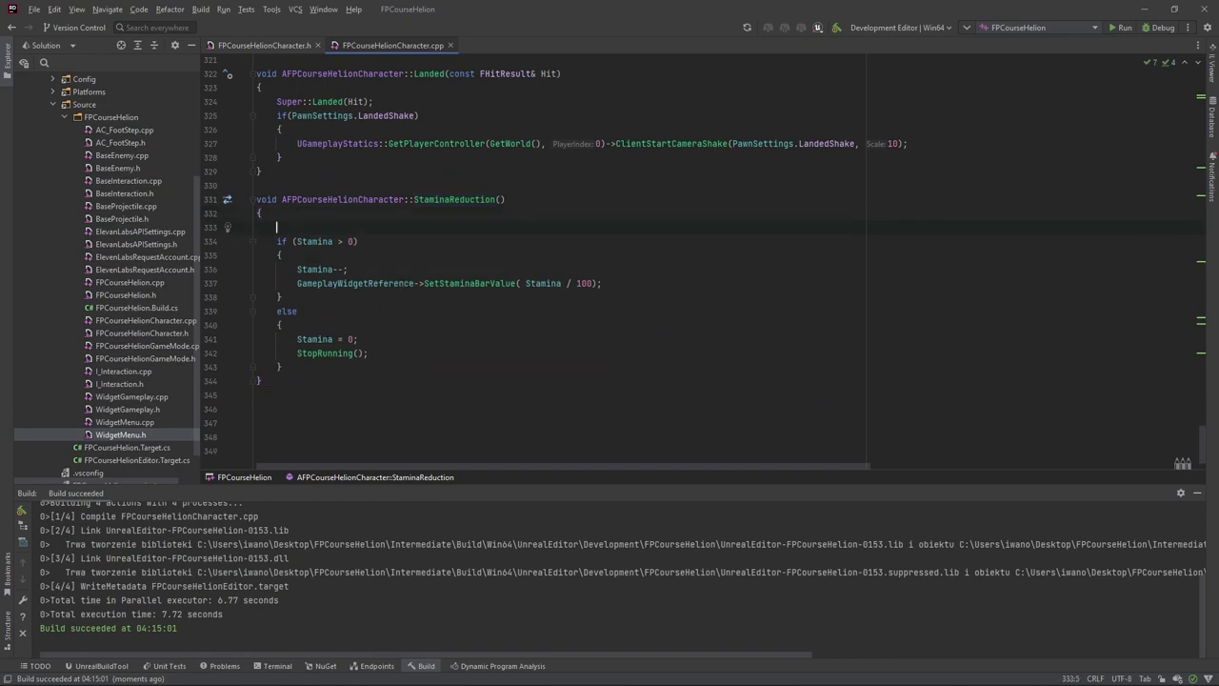
pyautogui.write('if')
pyautogui.scroll(2, 474, 209)
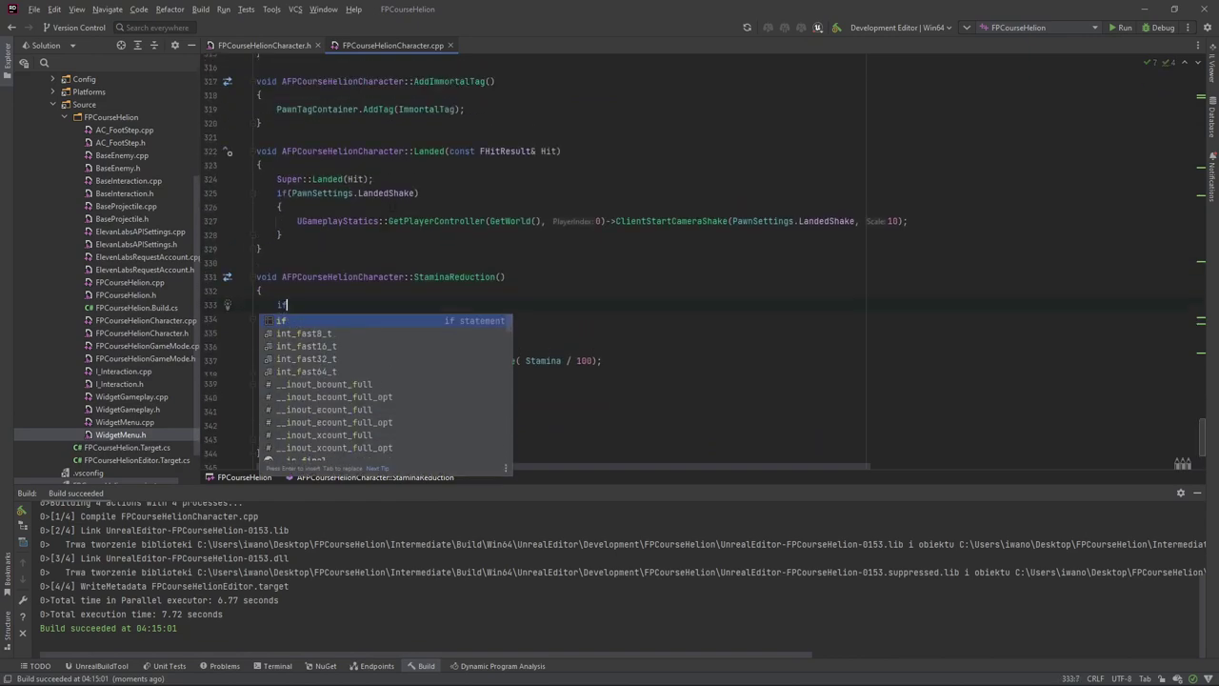
pyautogui.scroll(2, 473, 208)
pyautogui.press('Escape')
pyautogui.scroll(-1, 474, 208)
pyautogui.scroll(-1, 477, 207)
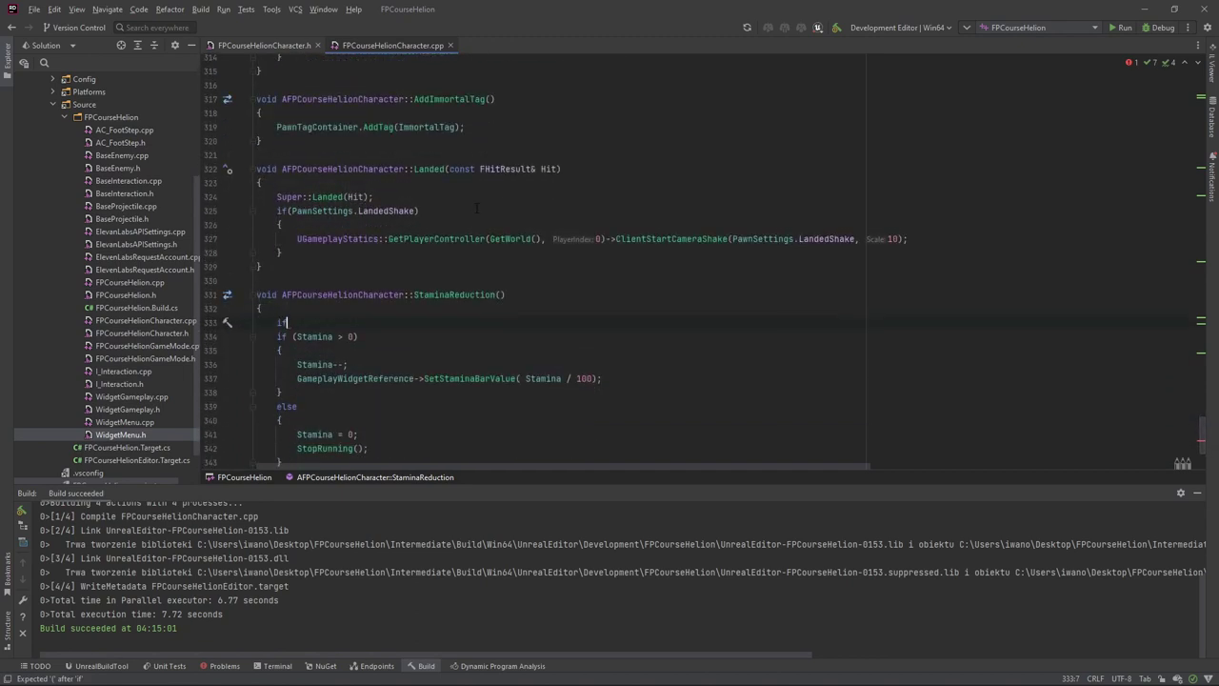
pyautogui.write('(!Pawn')
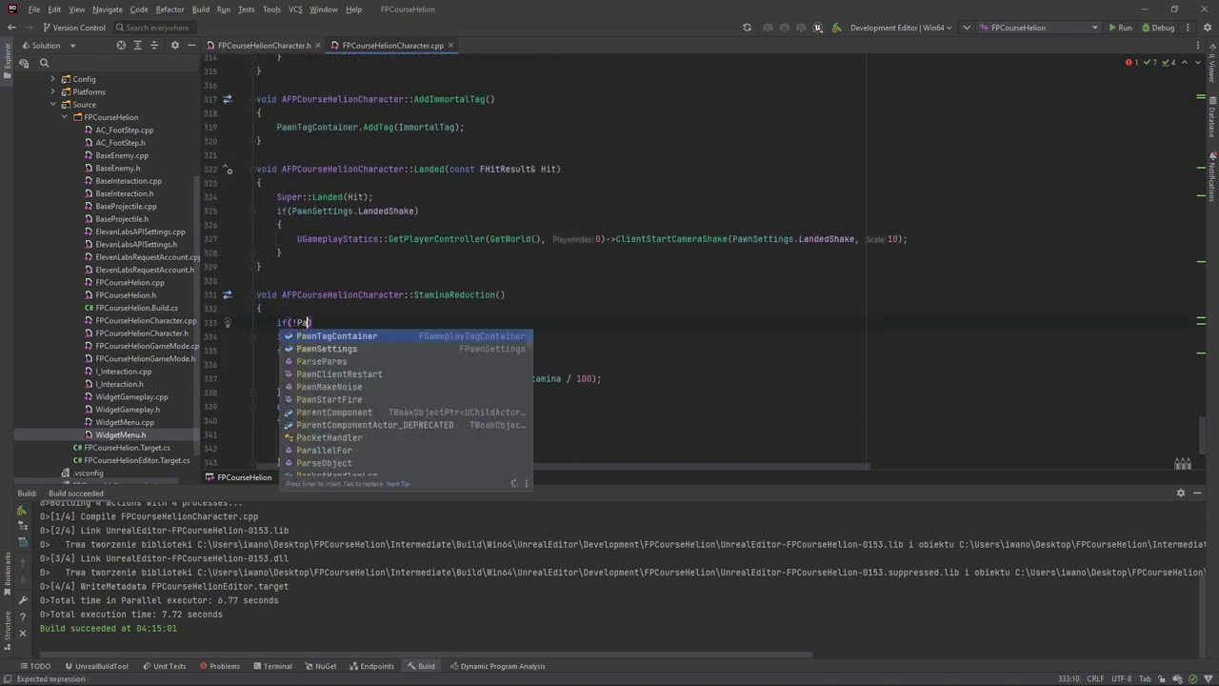
pyautogui.press('Return')
pyautogui.write('.Has')
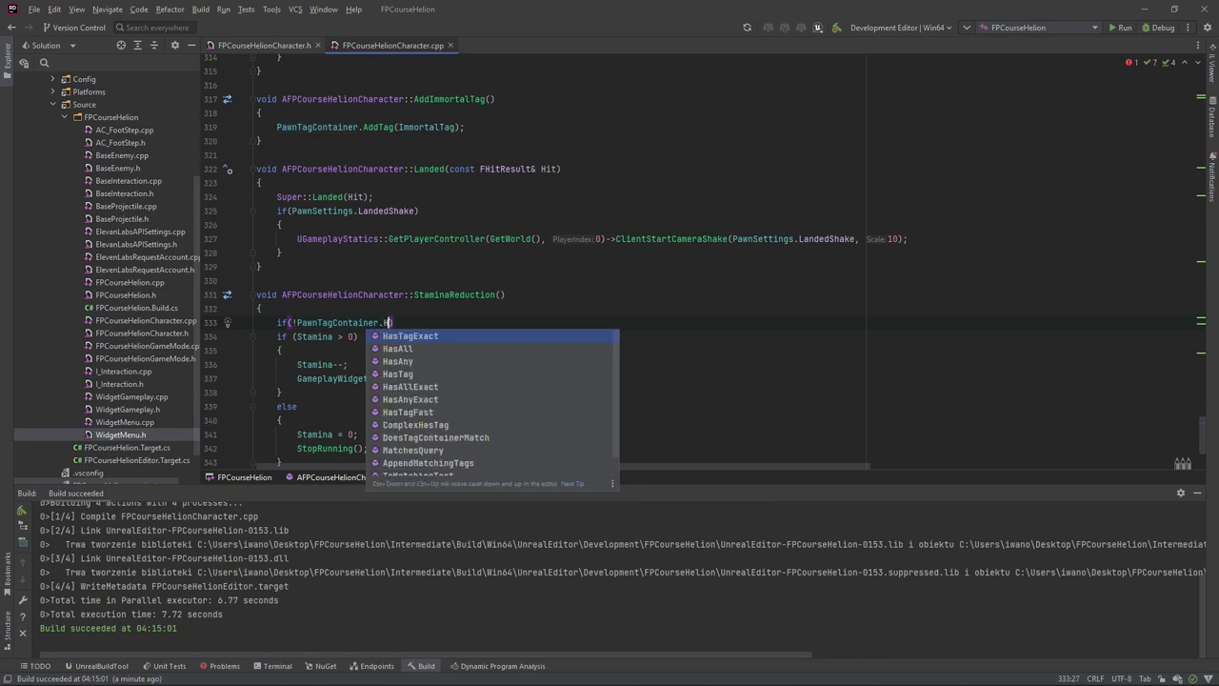
pyautogui.press('Return')
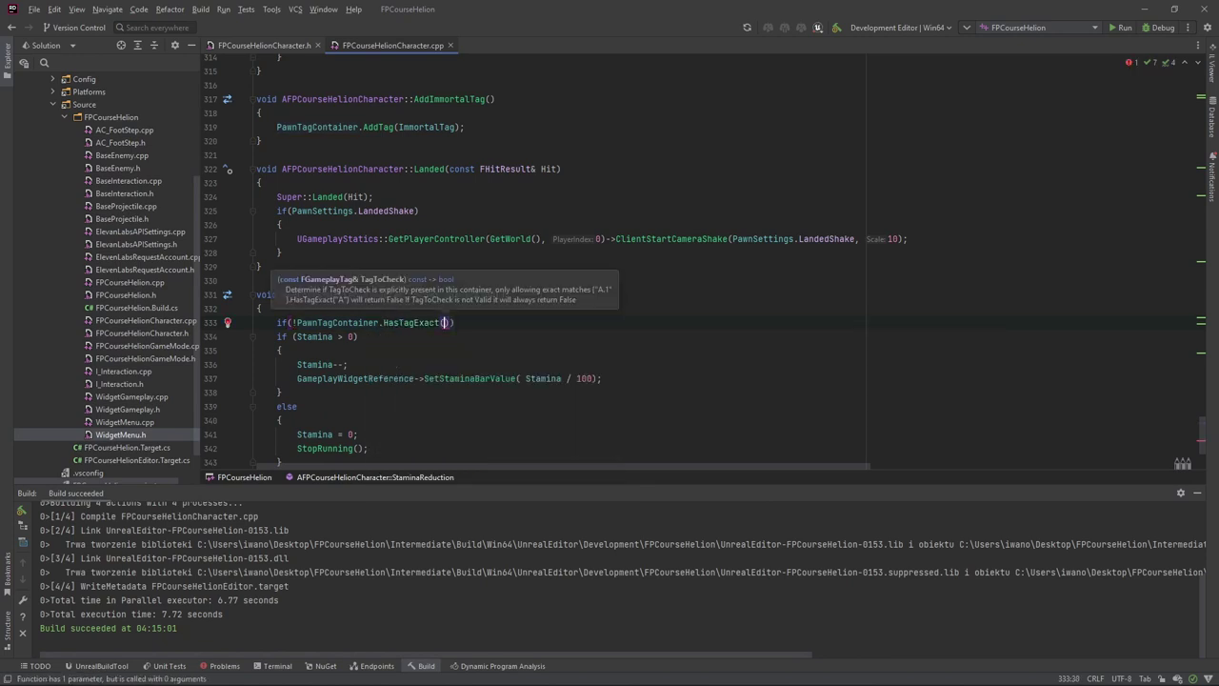
pyautogui.write('Imm')
pyautogui.press('Return')
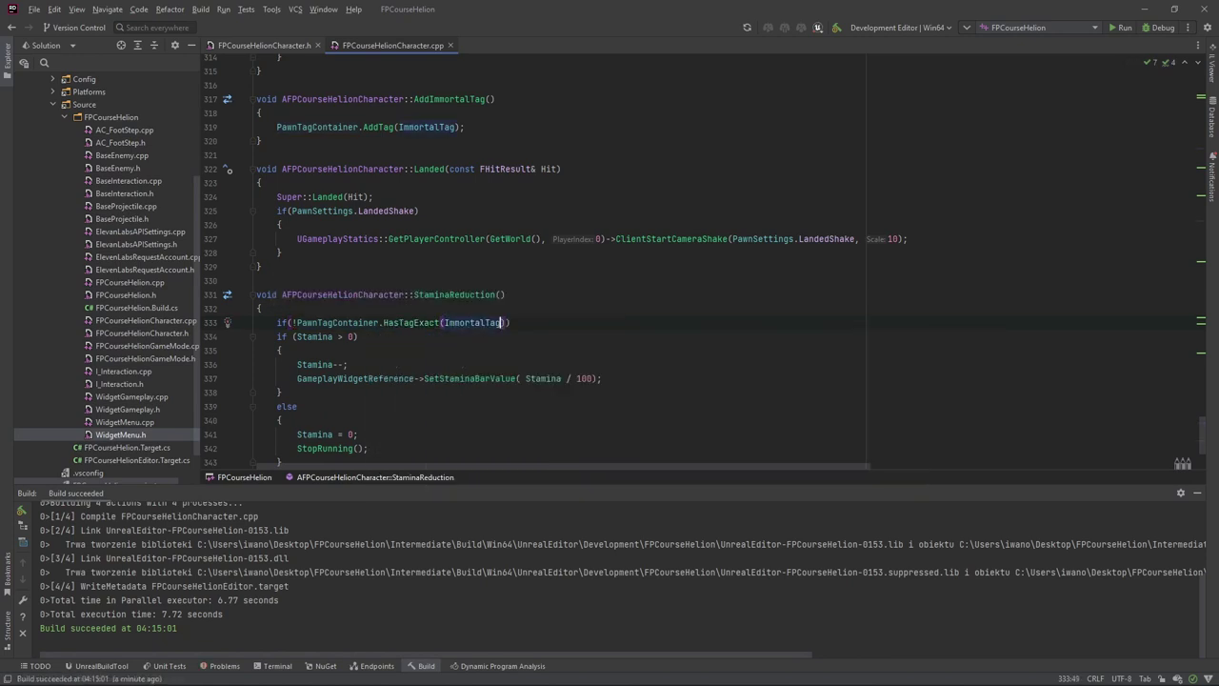
# Move the Stamina if/else block inside the new check's braces.
pyautogui.click(547, 327)
pyautogui.press('Return')
pyautogui.press('Return')
pyautogui.scroll(-2, 301, 435)
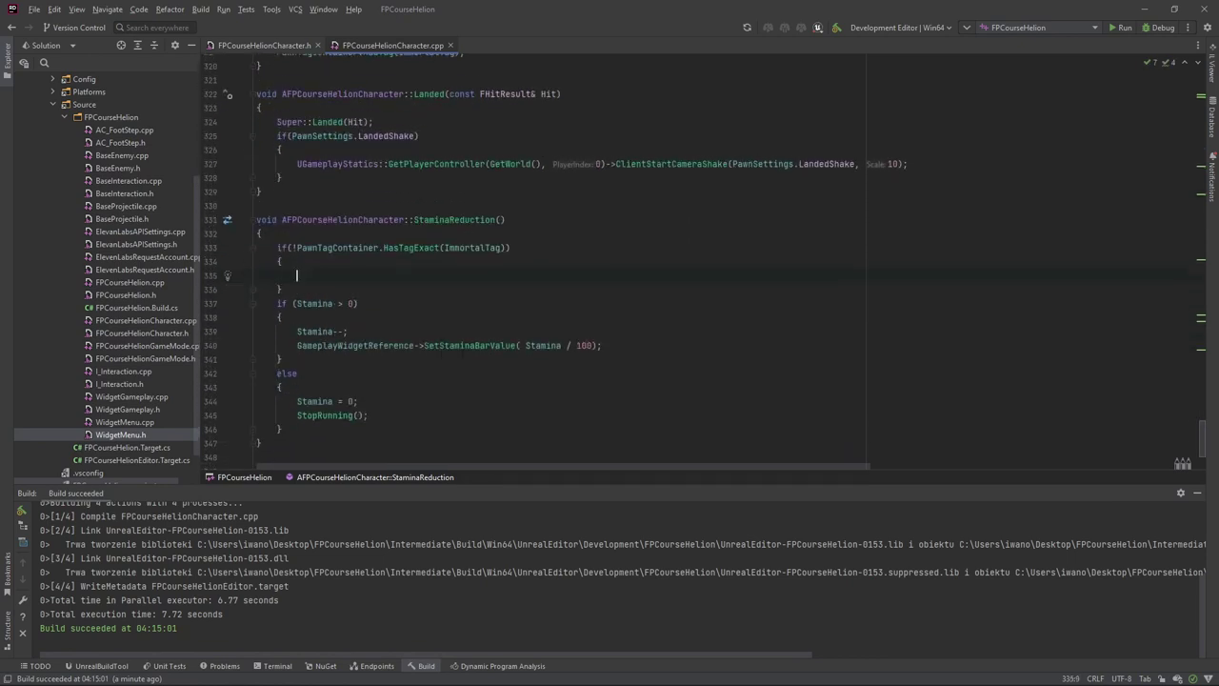
pyautogui.moveTo(282, 420); pyautogui.dragTo(180, 296)
pyautogui.hotkey('ctrl', 'x')
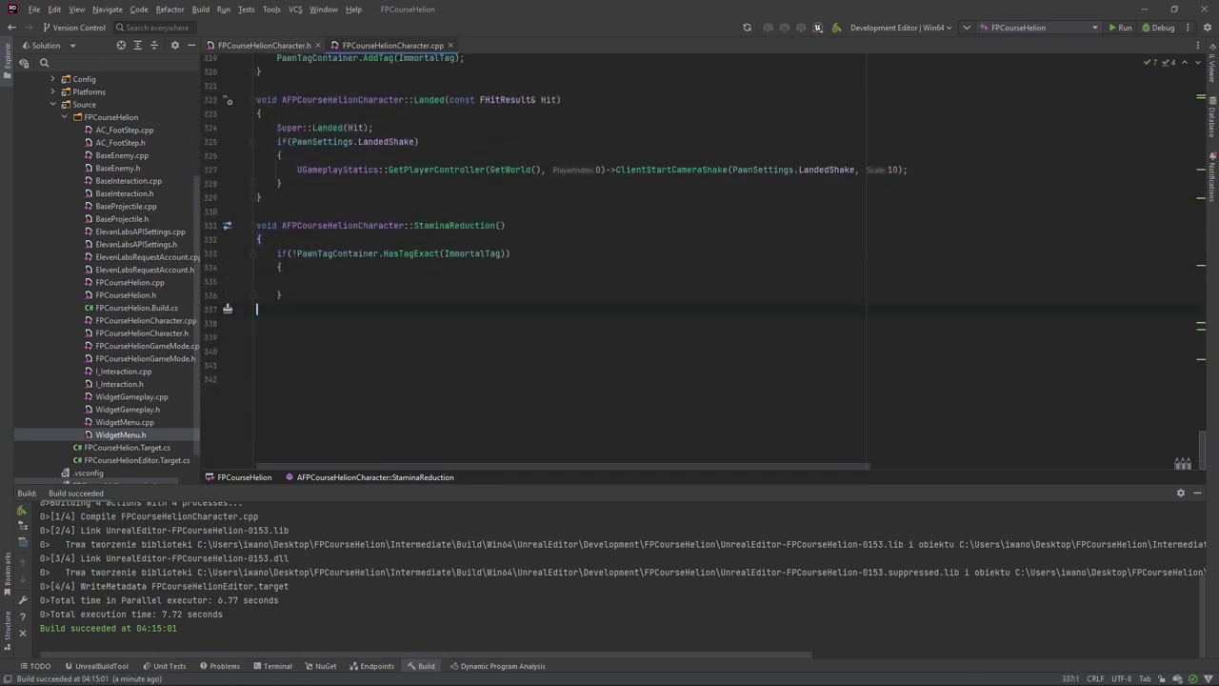
pyautogui.hotkey('ctrl', 'v')
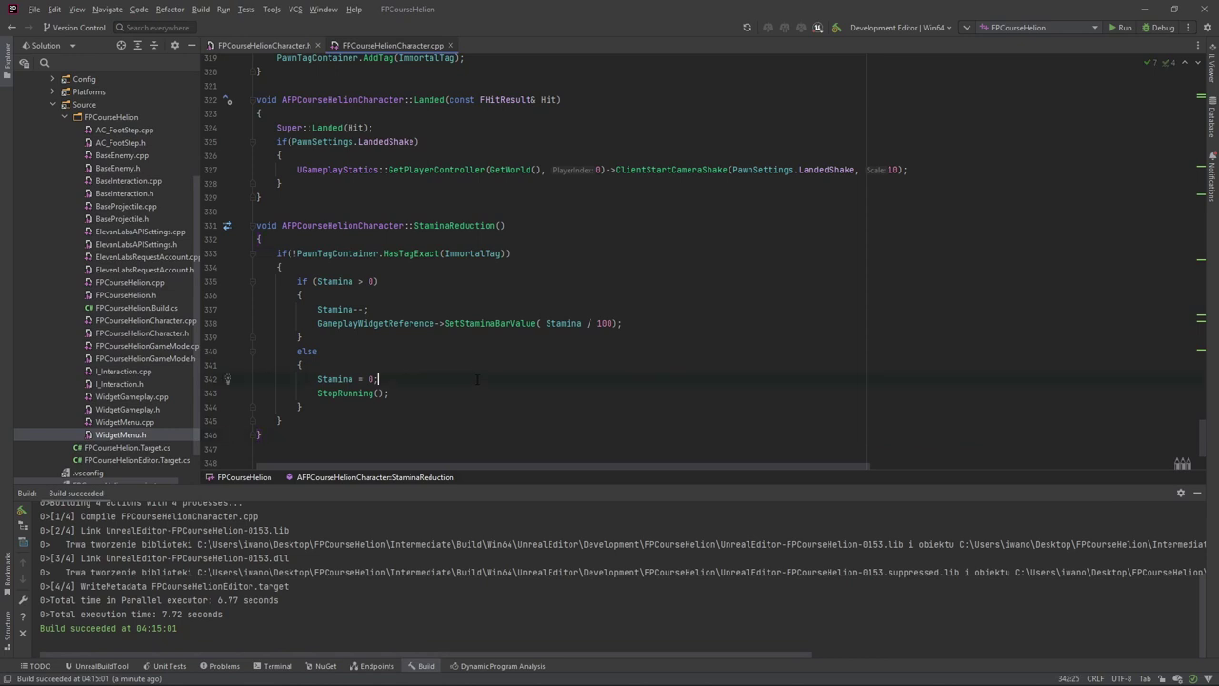
# Rebuild the project with the immortal check.
pyautogui.scroll(-3, 477, 379)
pyautogui.hotkey('ctrl', 'shift', 'b')
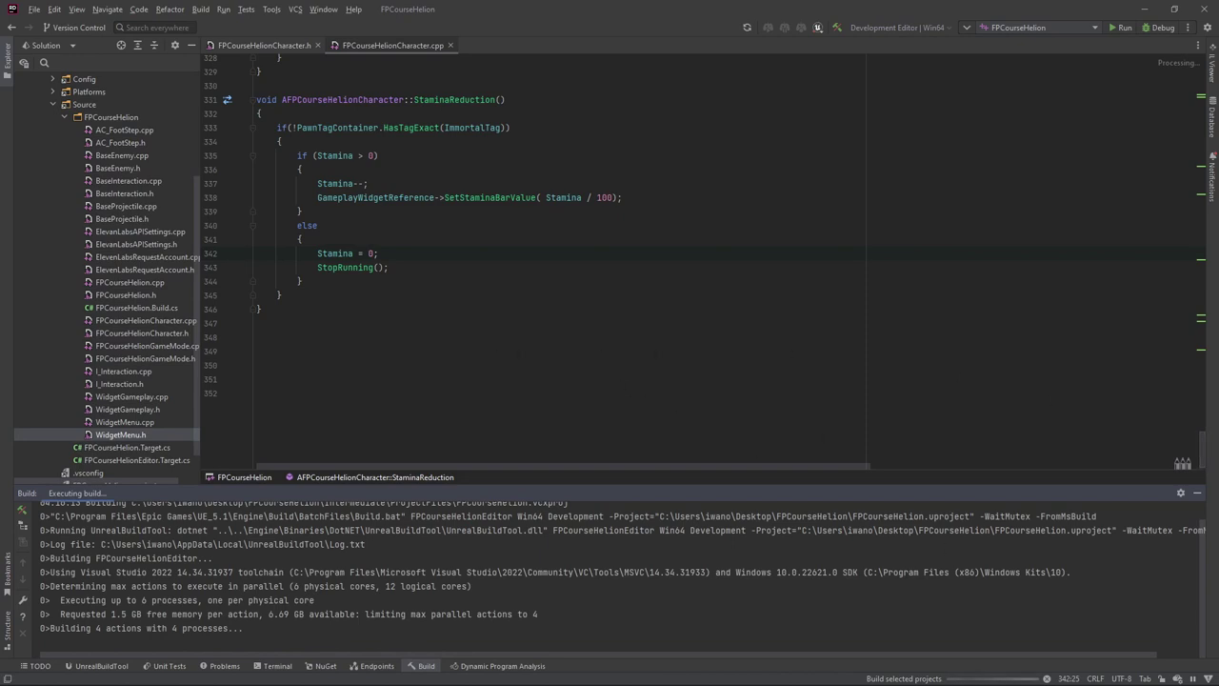
pyautogui.hotkey('alt', 'Tab')
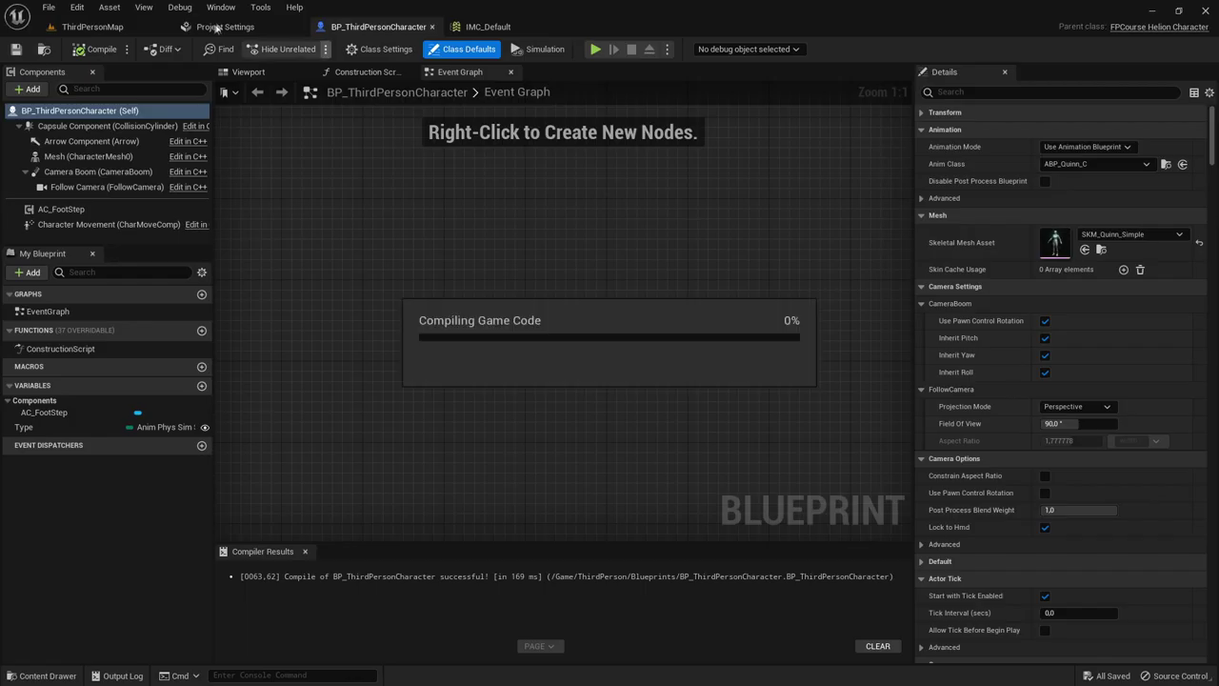
# Play-test ThirdPersonMap, sprinting with Shift and W through the level, then stop with Esc.
pyautogui.click(95, 27)
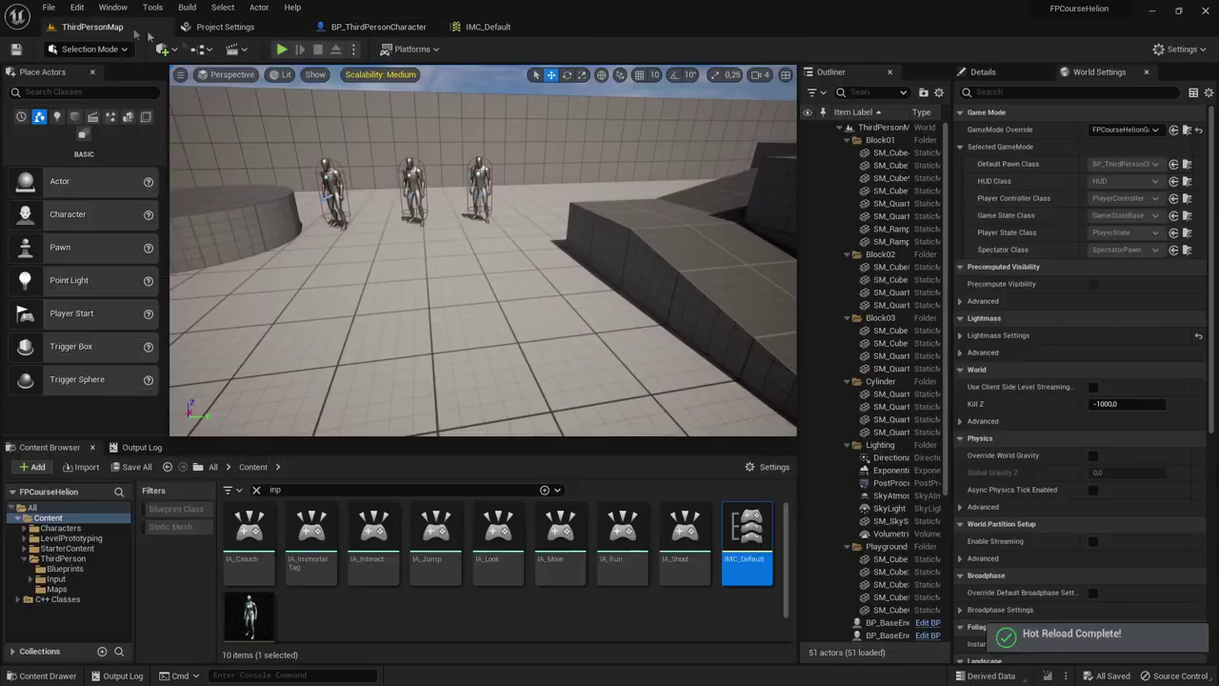
pyautogui.click(282, 50)
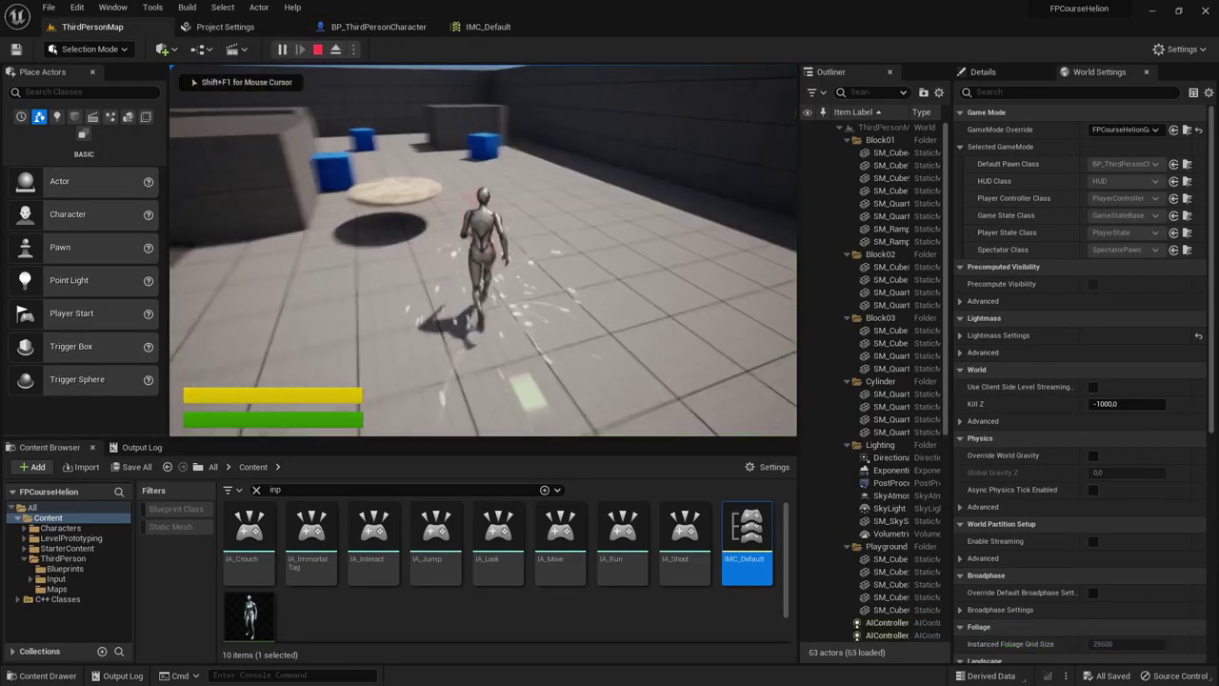
pyautogui.press('shift')
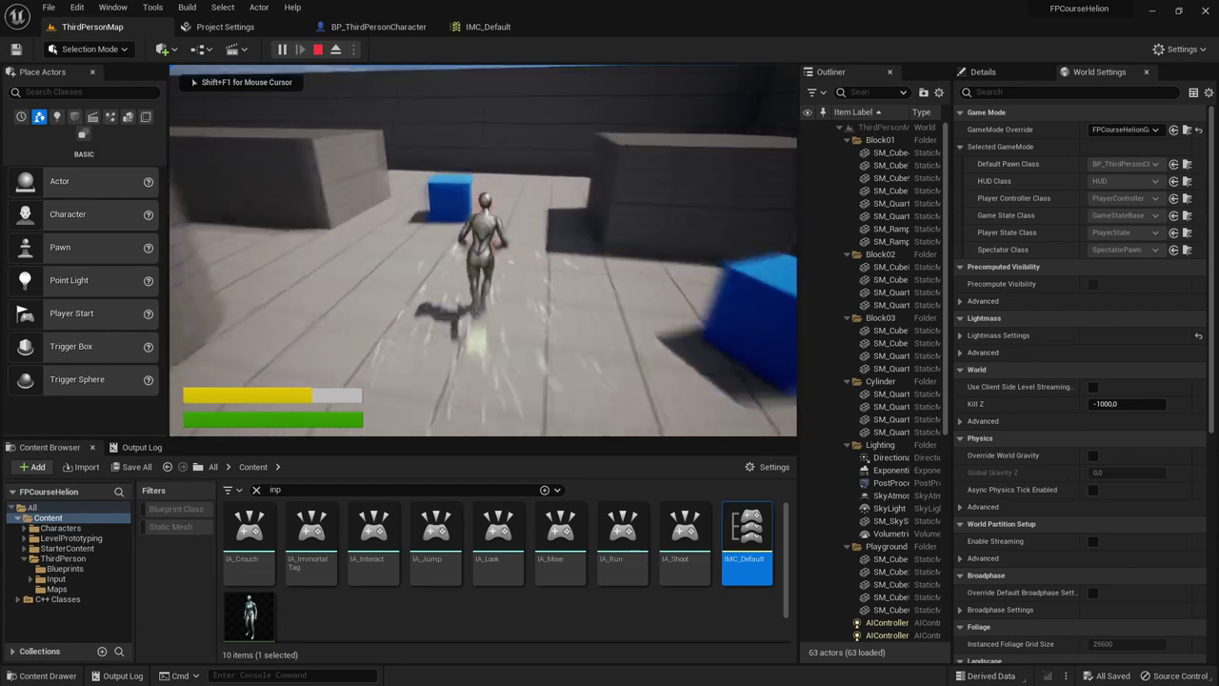
pyautogui.press('w')
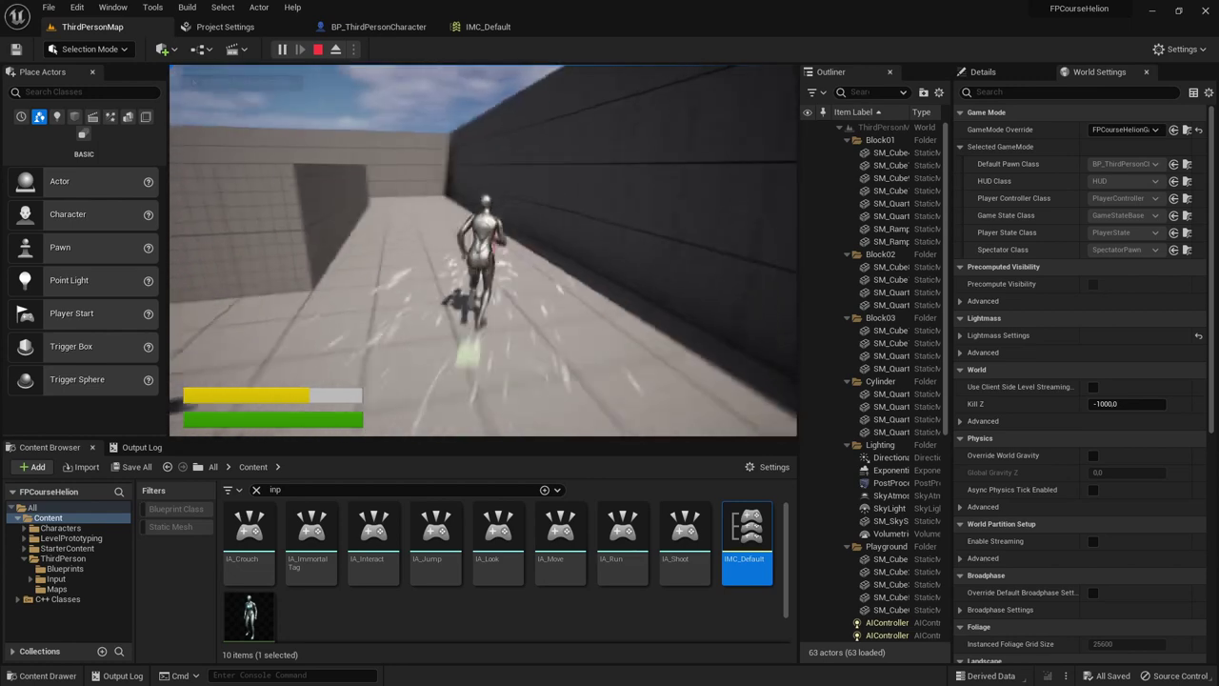
pyautogui.press('w')
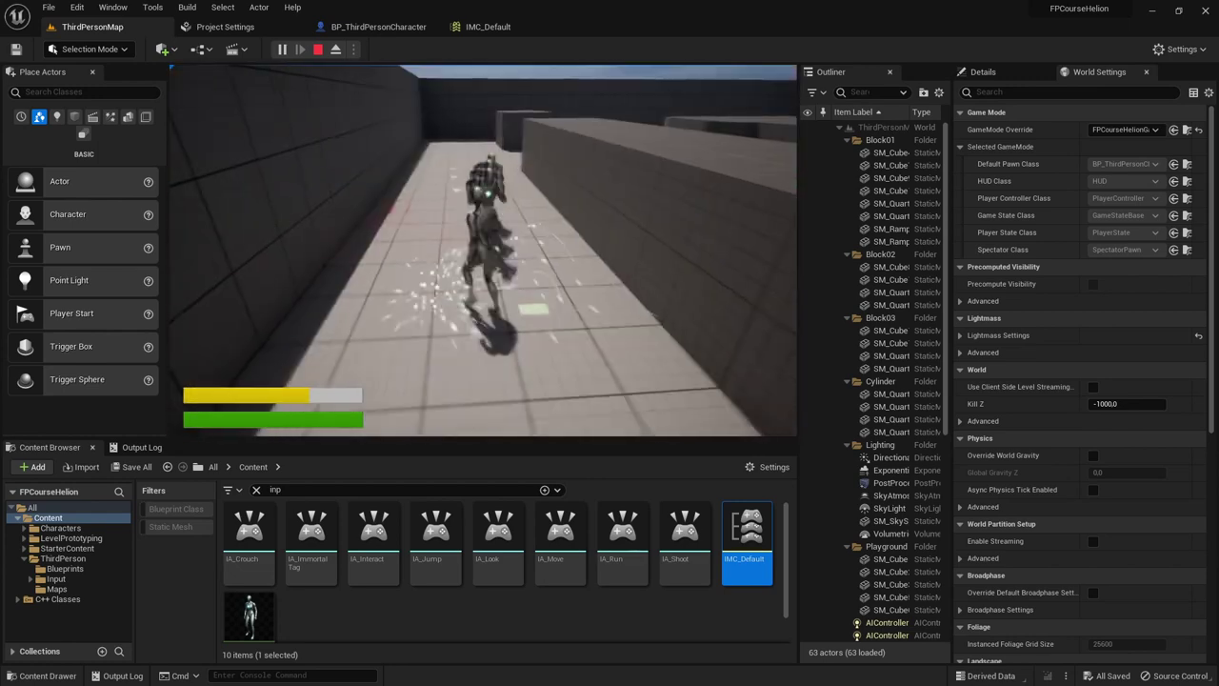
pyautogui.press('w')
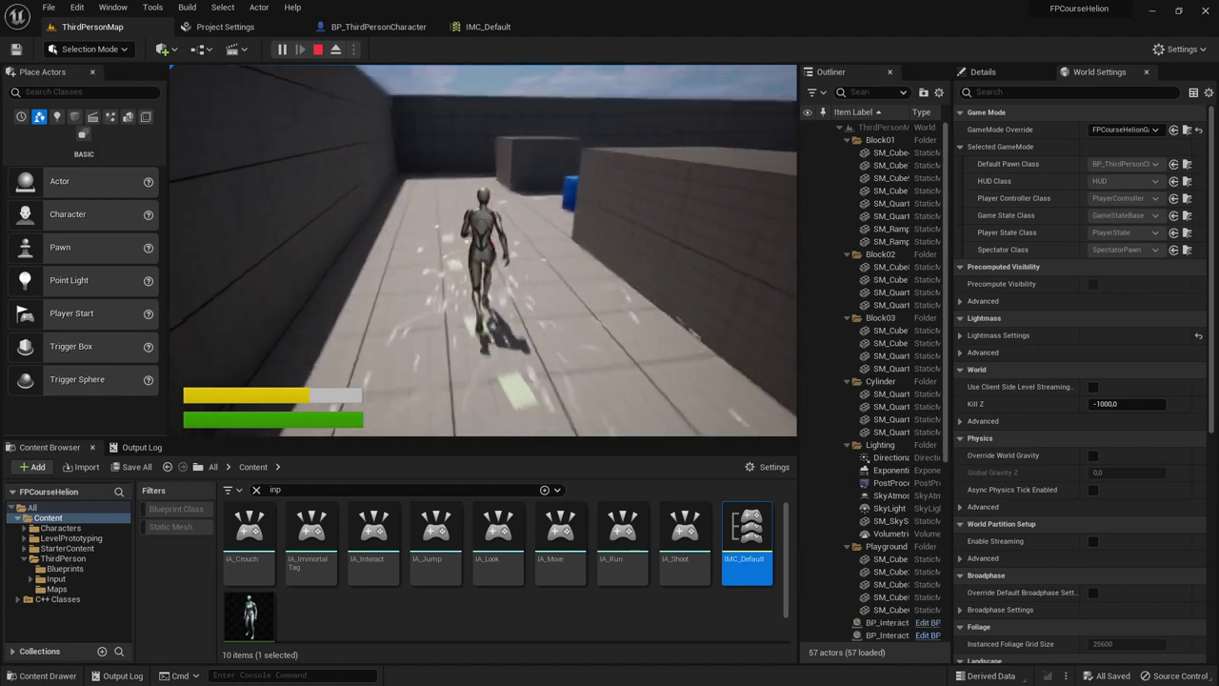
pyautogui.press('w')
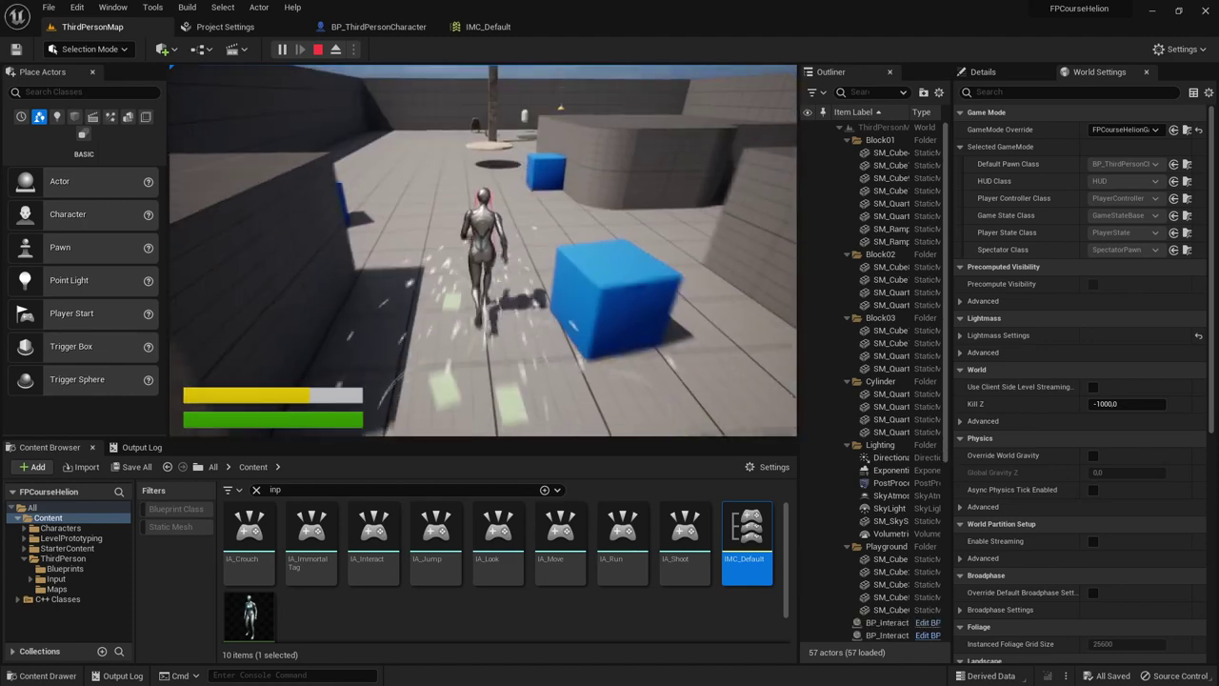
pyautogui.press('w')
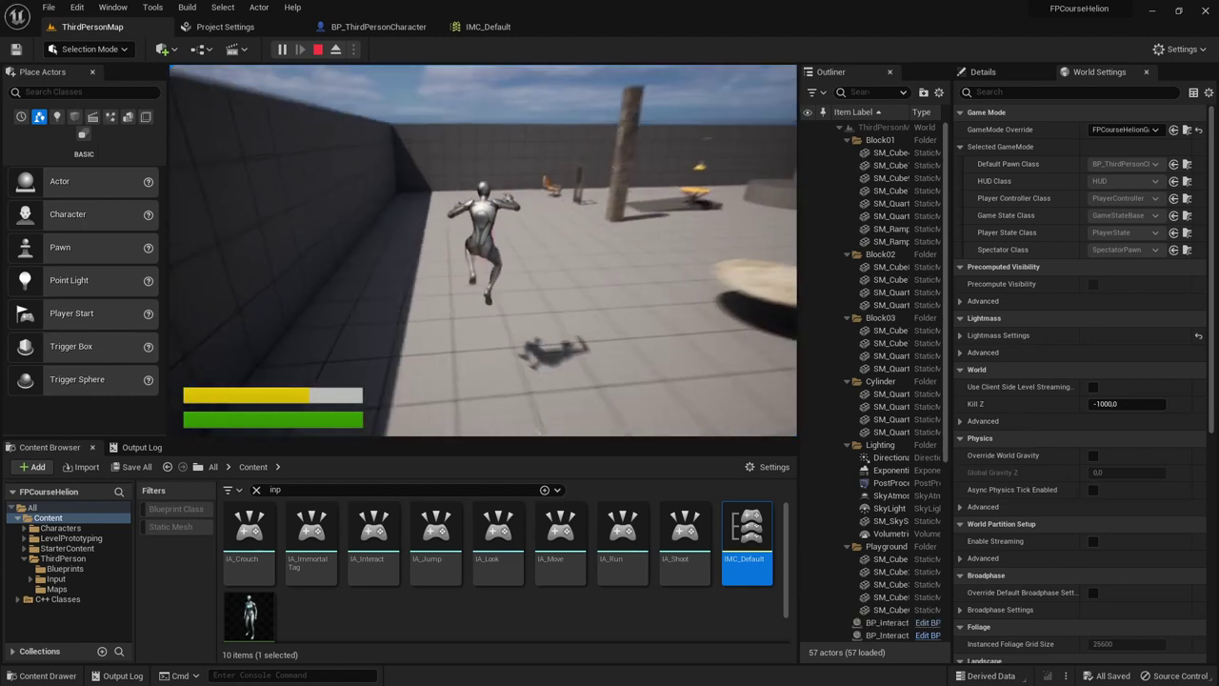
pyautogui.press('w')
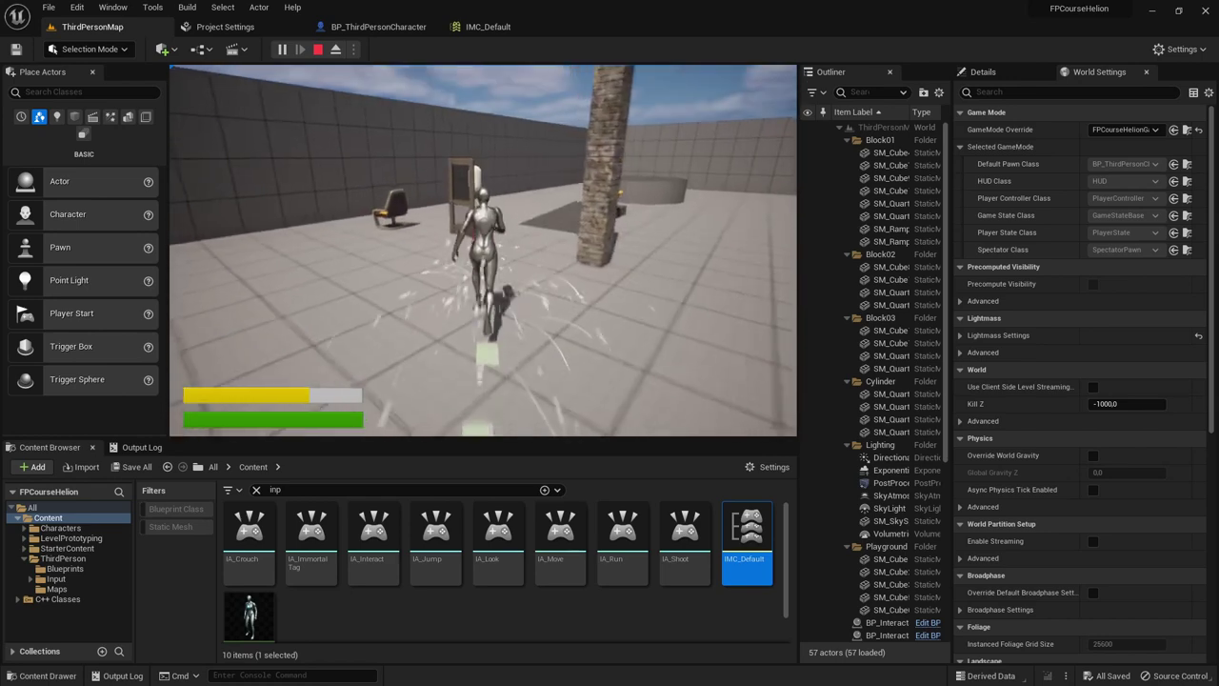
pyautogui.press('w')
pyautogui.press('Escape')
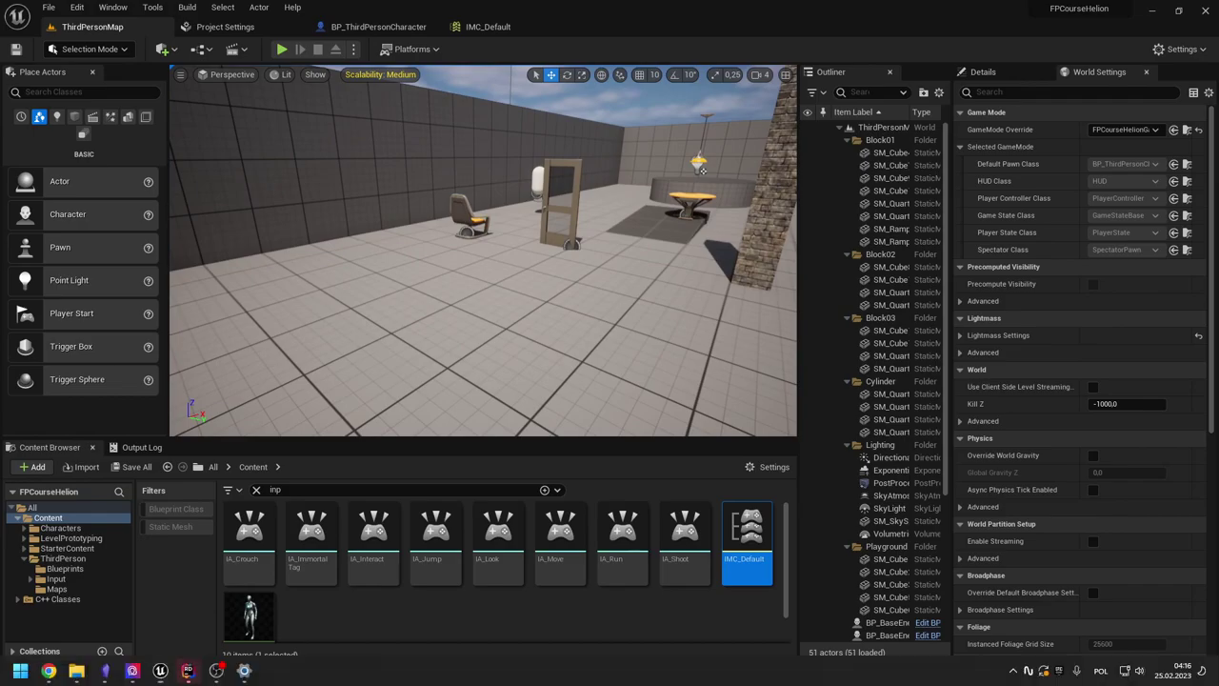
pyautogui.hotkey('alt', 'Tab')
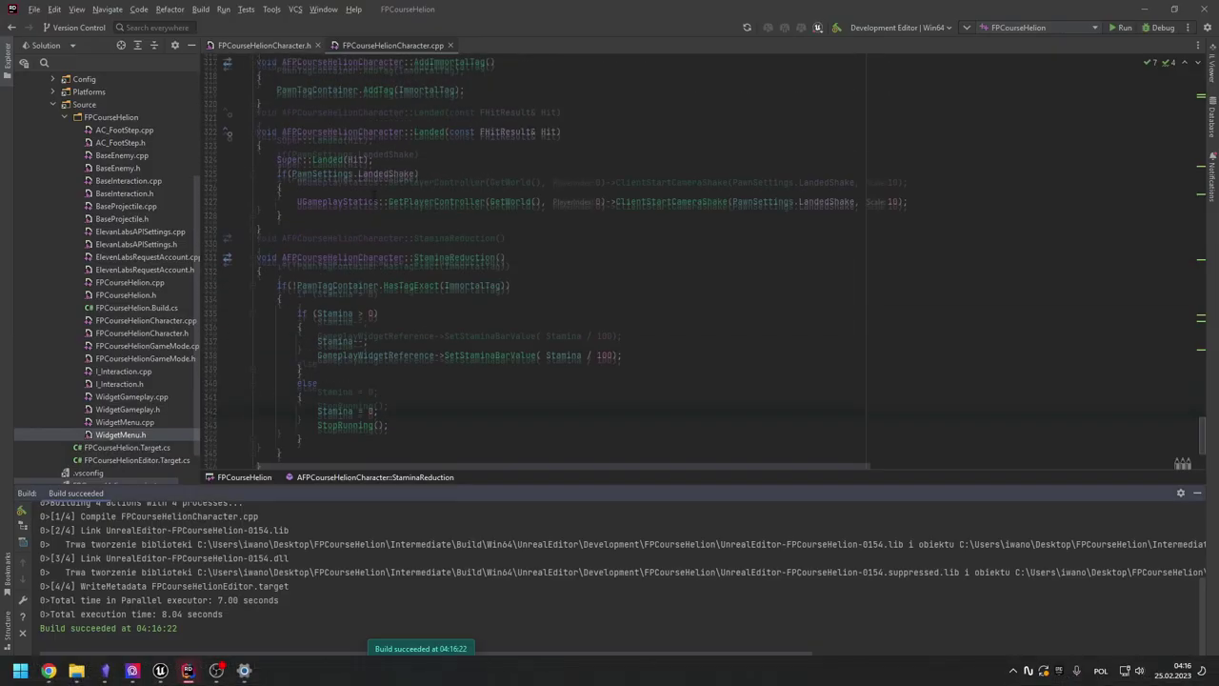
# Review the .cpp functions down to StopRunning, then open FPCourseHelionCharacter.h.
pyautogui.scroll(4, 405, 181)
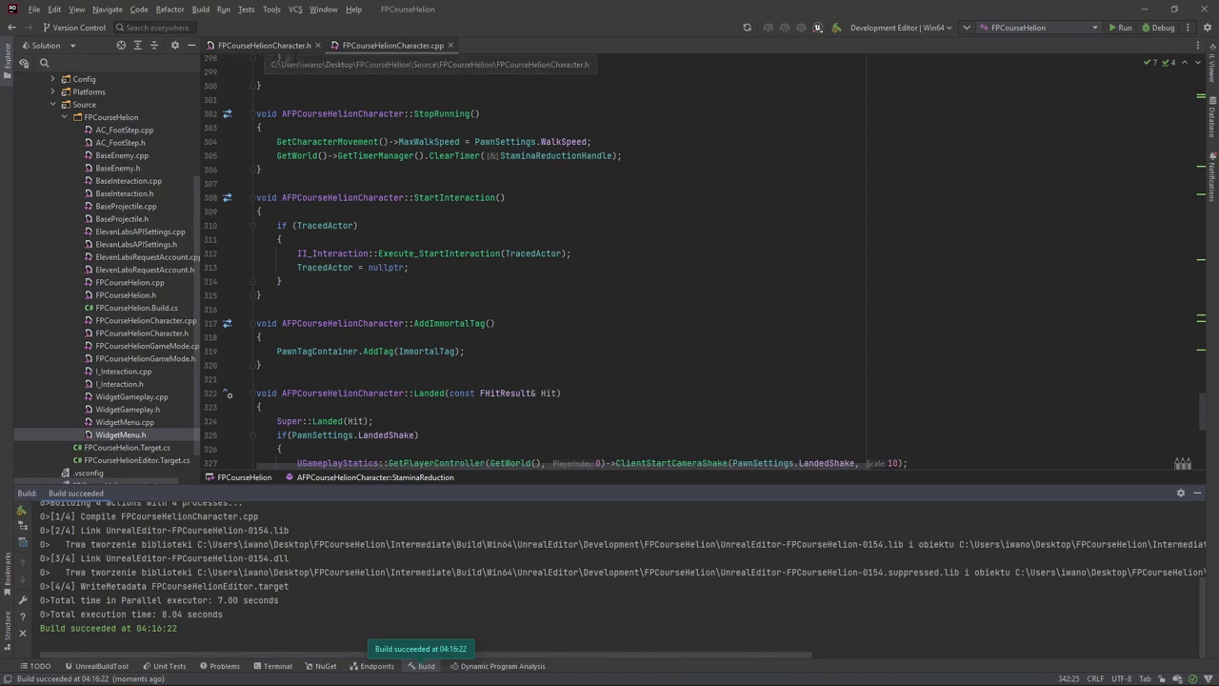
pyautogui.scroll(2, 609, 270)
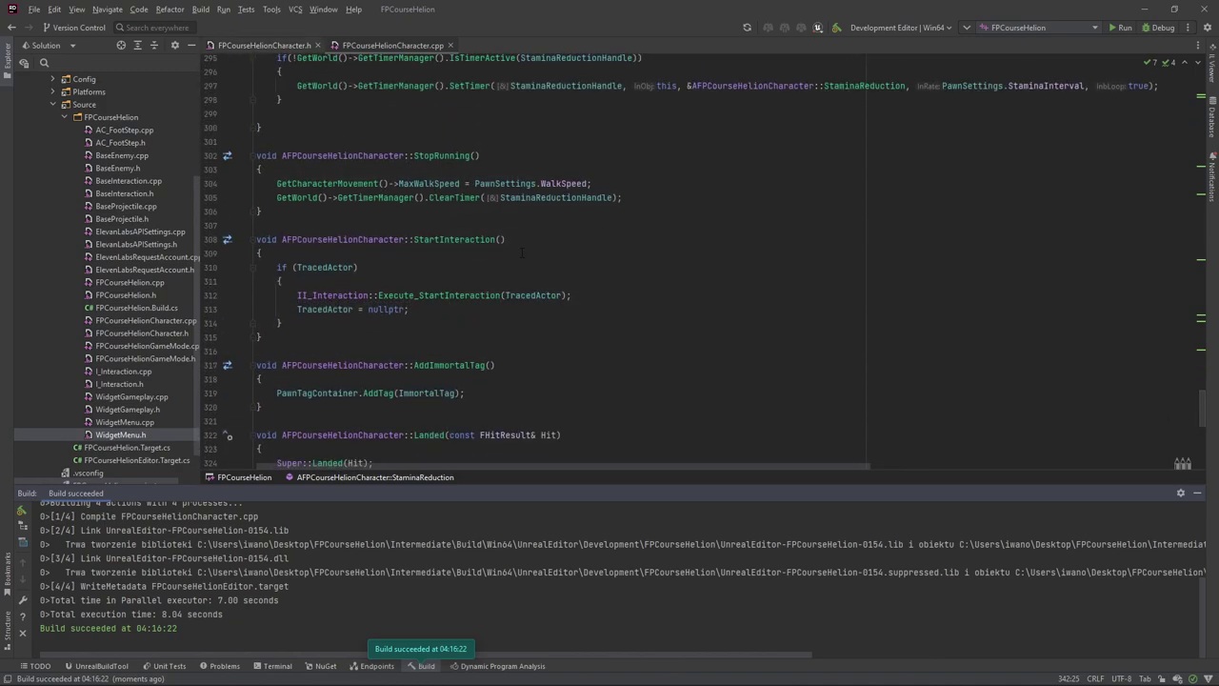
pyautogui.scroll(-3, 522, 252)
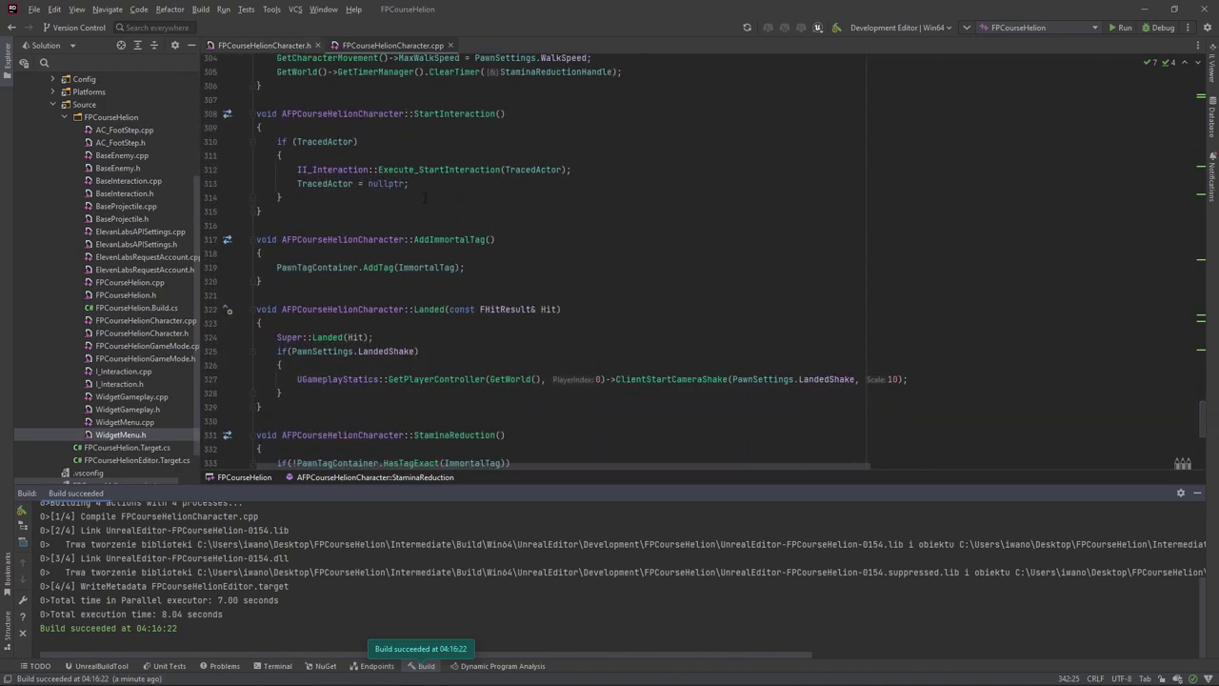
pyautogui.scroll(-4, 425, 198)
pyautogui.scroll(-2, 425, 198)
pyautogui.scroll(8, 487, 239)
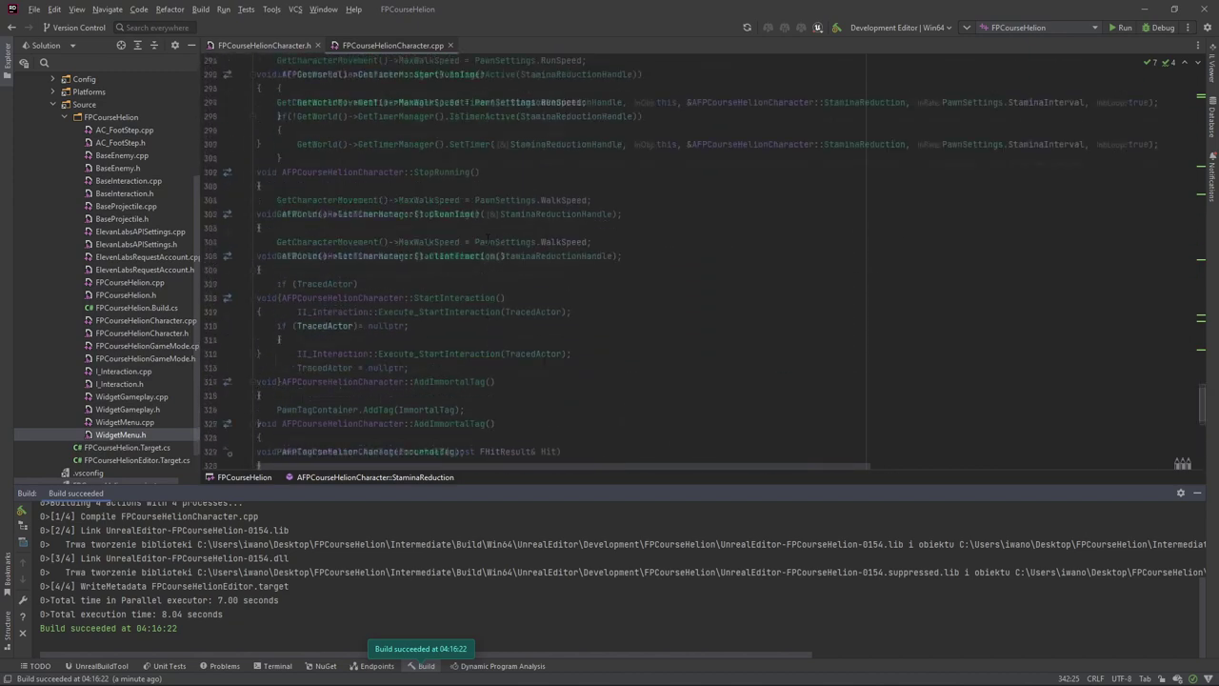
pyautogui.scroll(3, 572, 272)
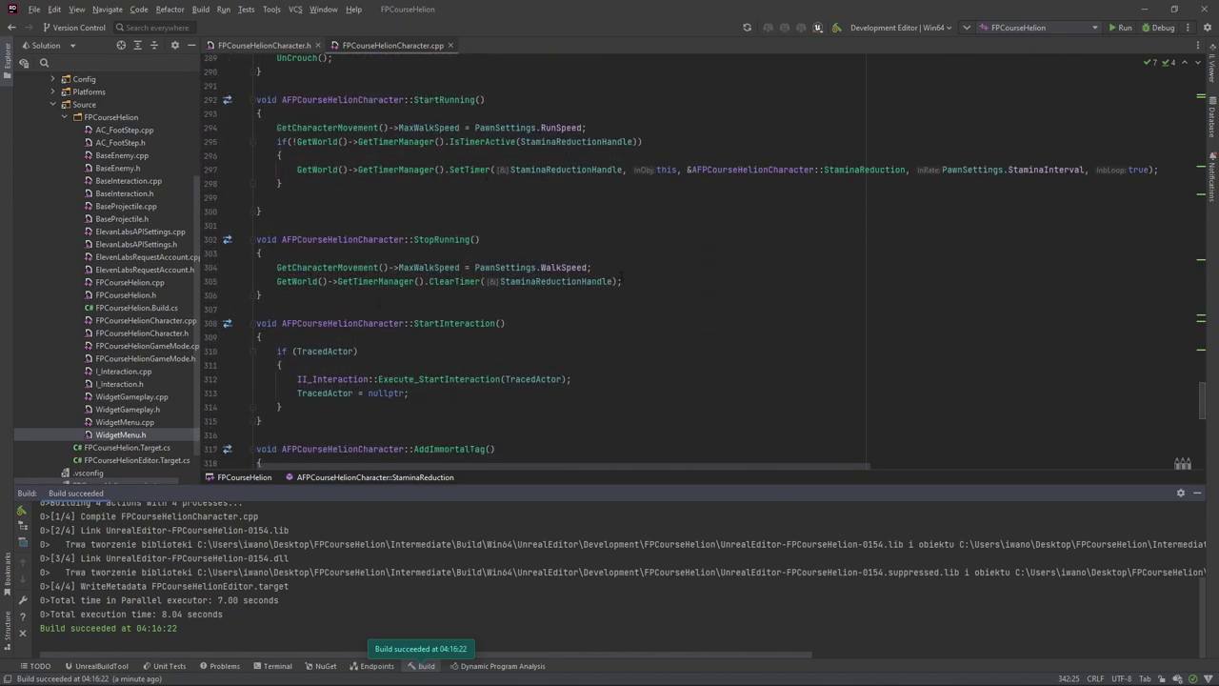
pyautogui.click(622, 281)
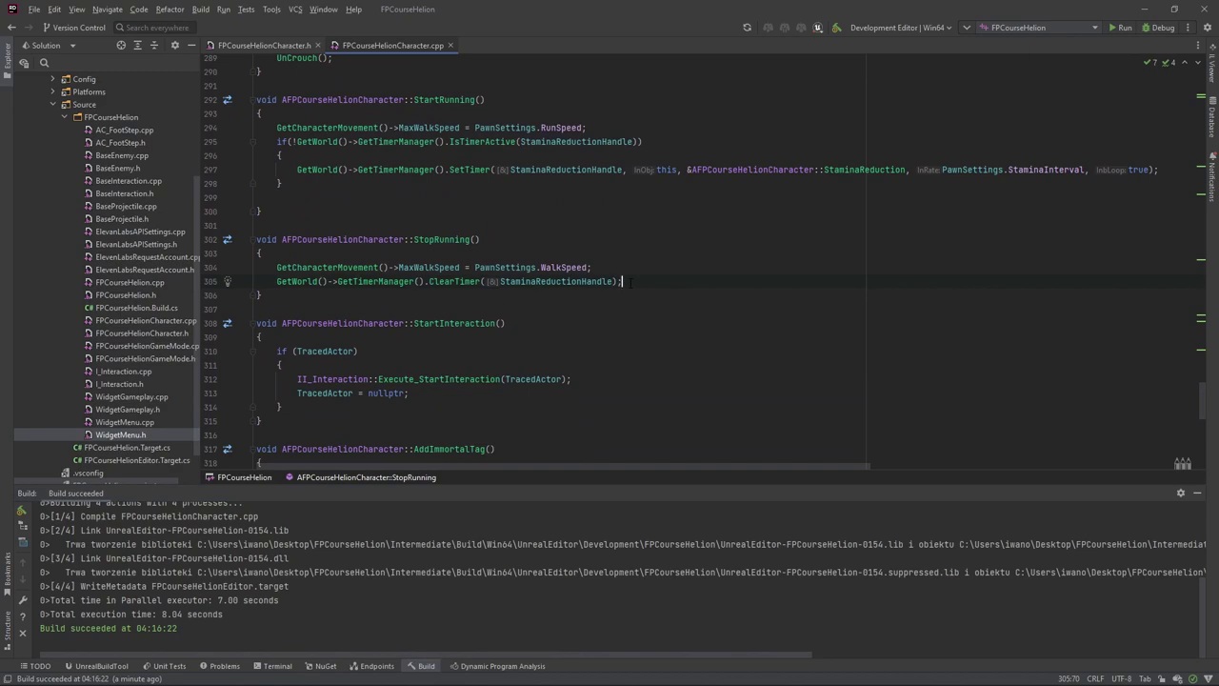
pyautogui.click(264, 45)
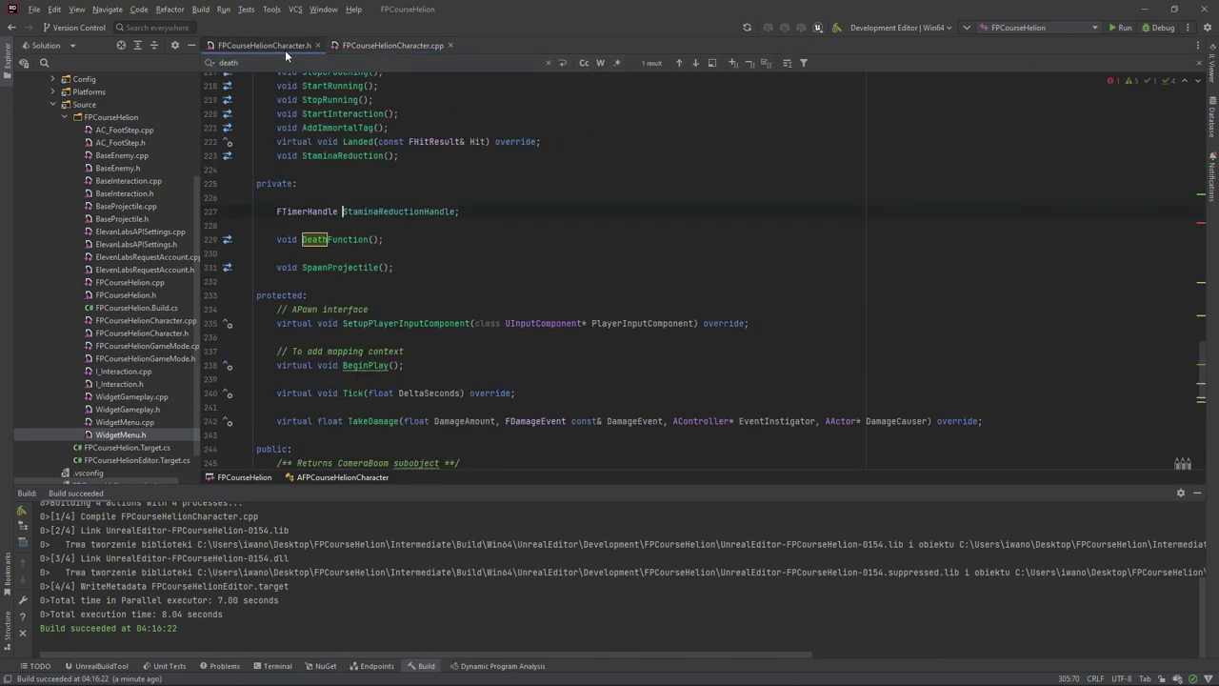
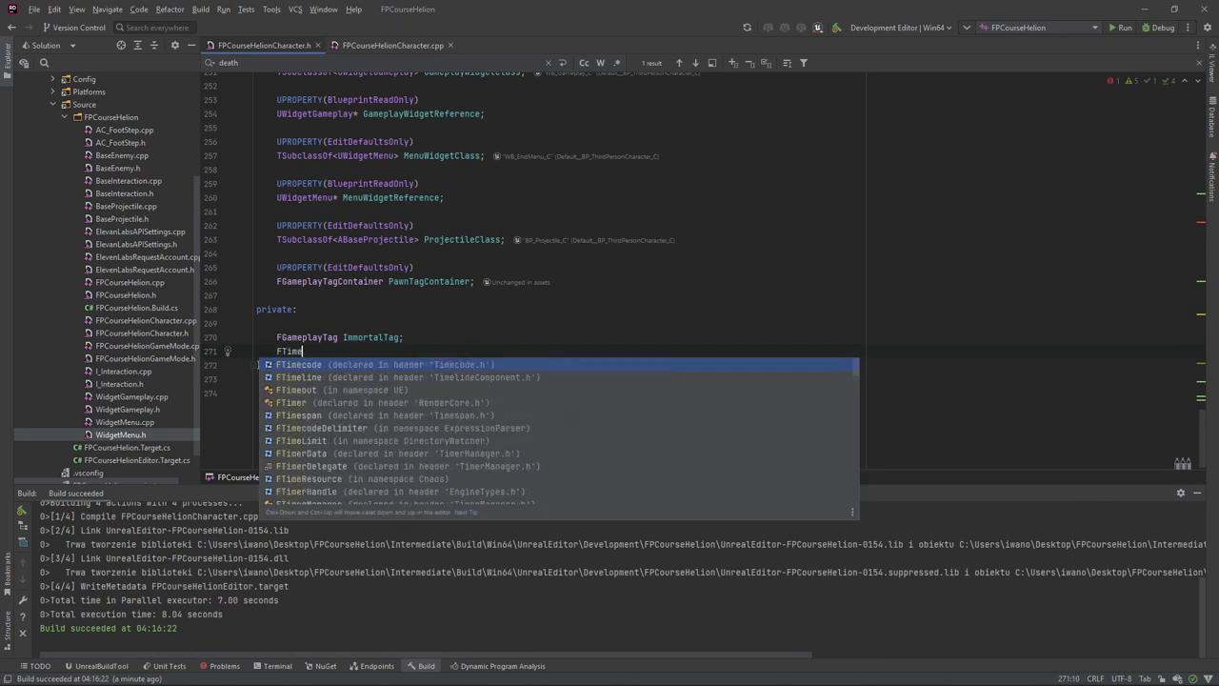
# Declare a private FTimerHandle StaminaRenew in the character header.
pyautogui.write('rHan')
pyautogui.press('Return')
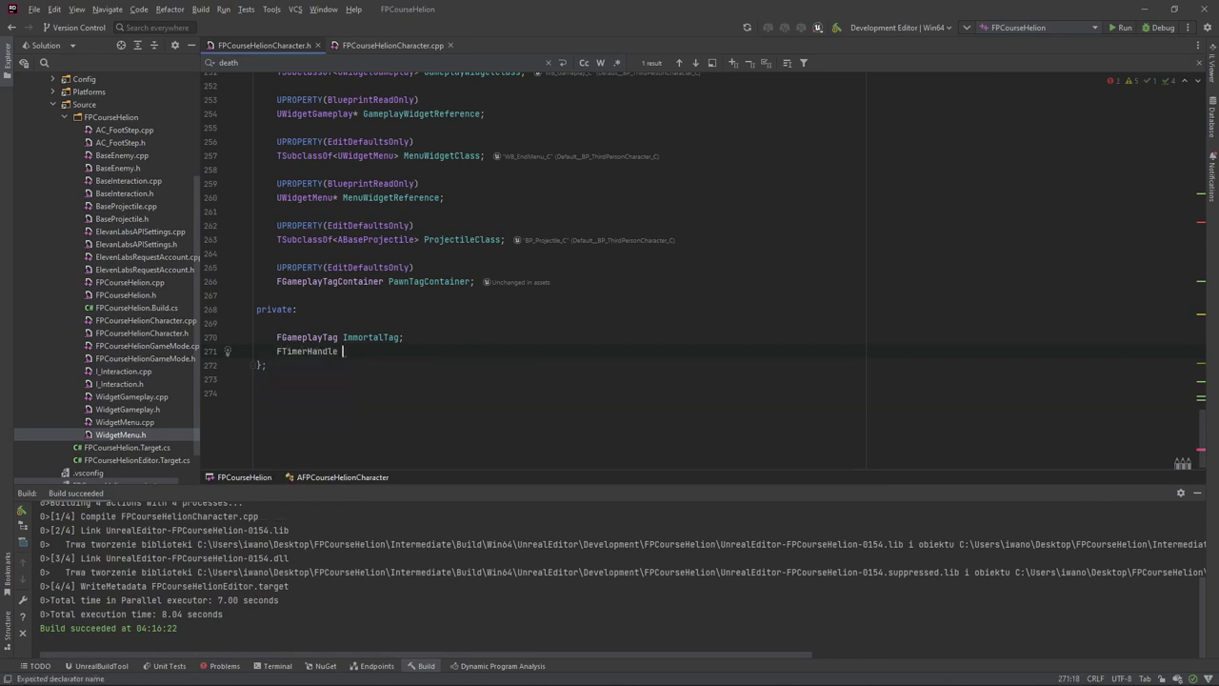
pyautogui.write('R')
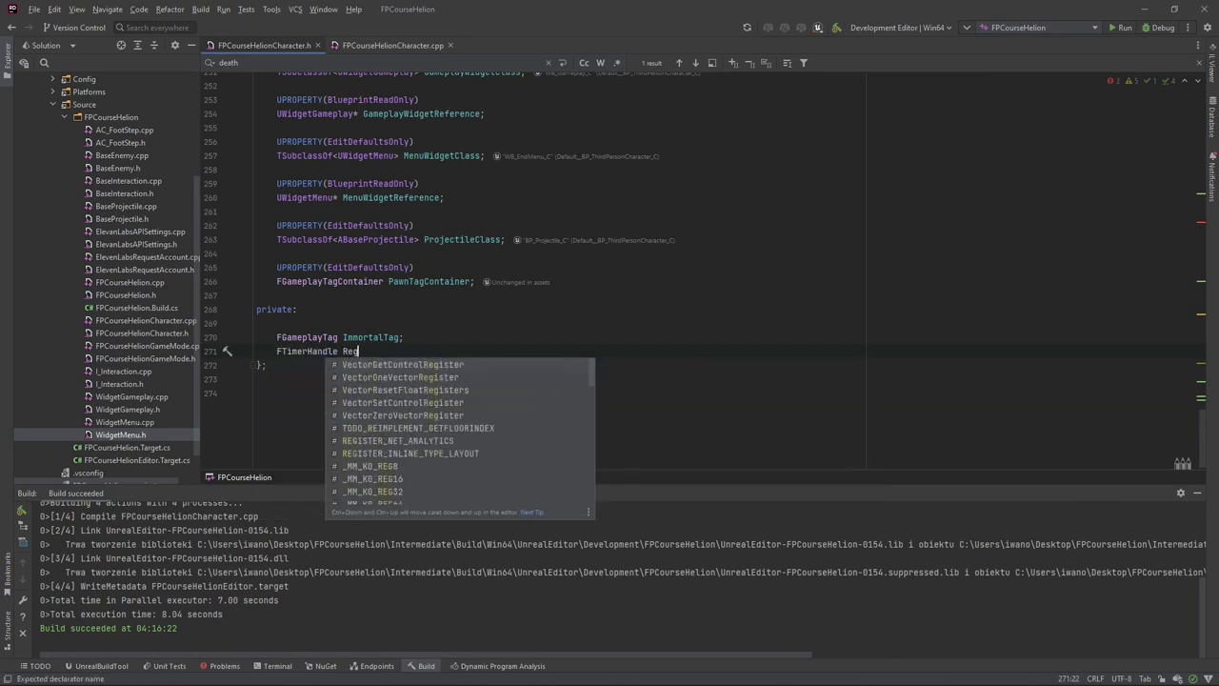
pyautogui.press('BackSpace')
pyautogui.write('Stamina')
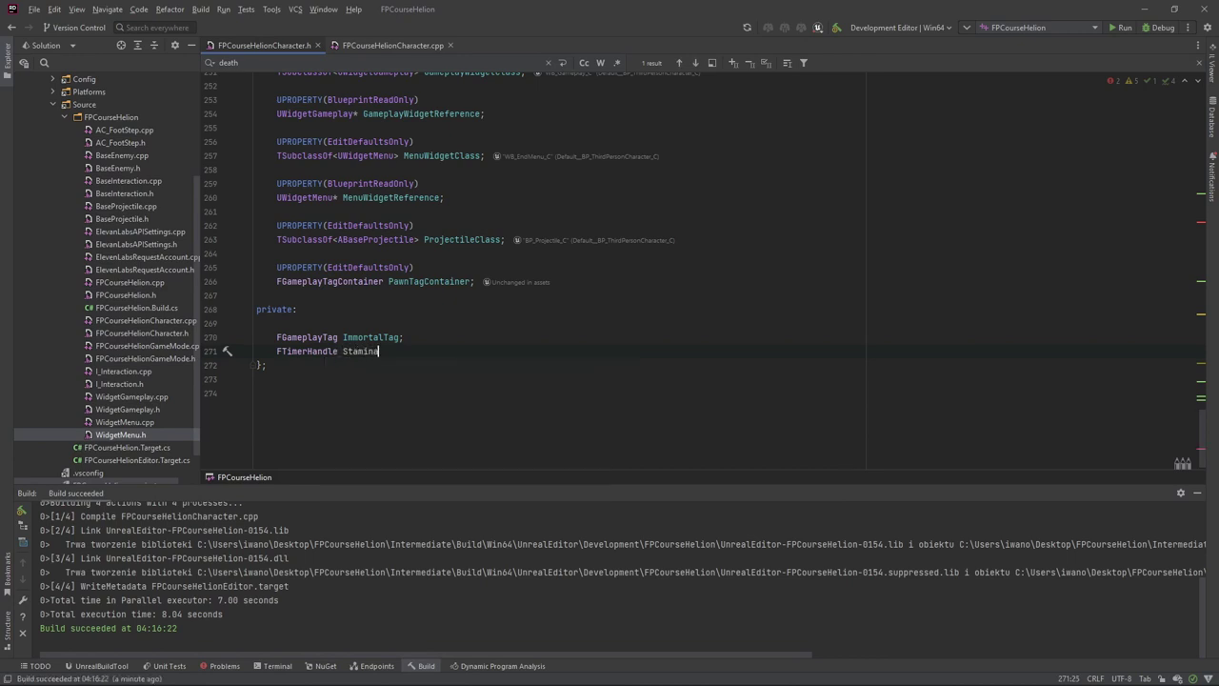
pyautogui.write('Renew;')
# Add a void StaminaRewne() declaration right below StaminaReduction().
pyautogui.scroll(10, 425, 333)
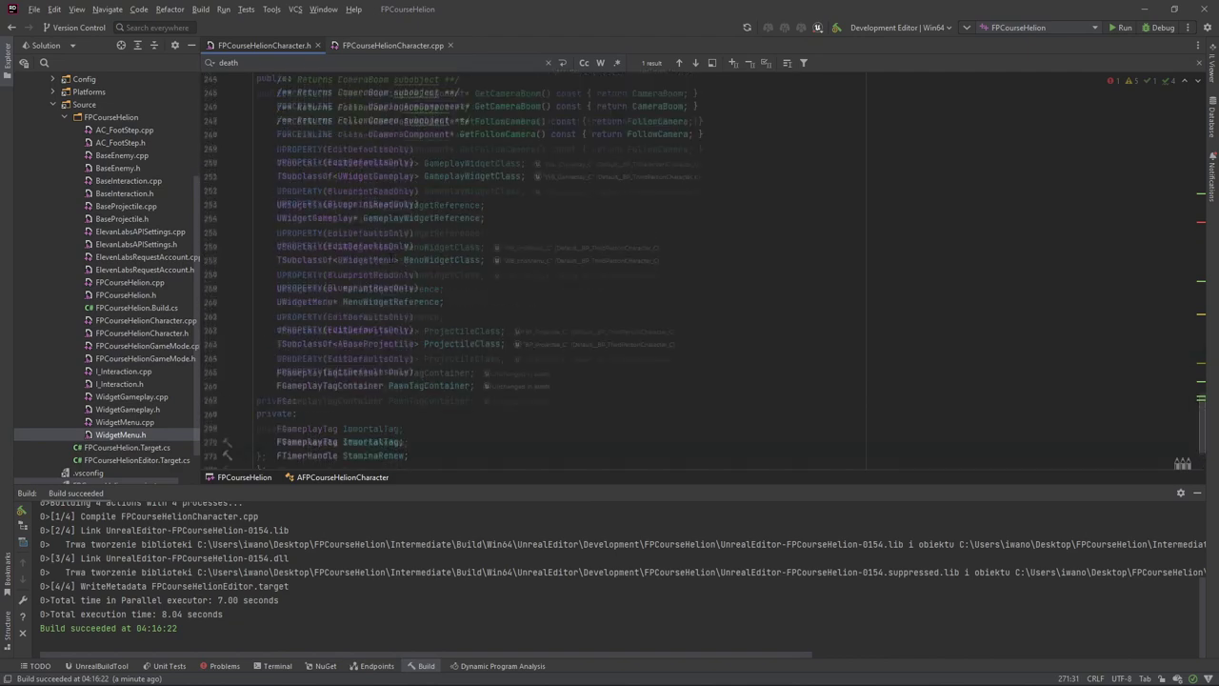
pyautogui.press('Return')
pyautogui.write('void ')
pyautogui.write('Stamina')
pyautogui.write('Remov')
pyautogui.write('();')
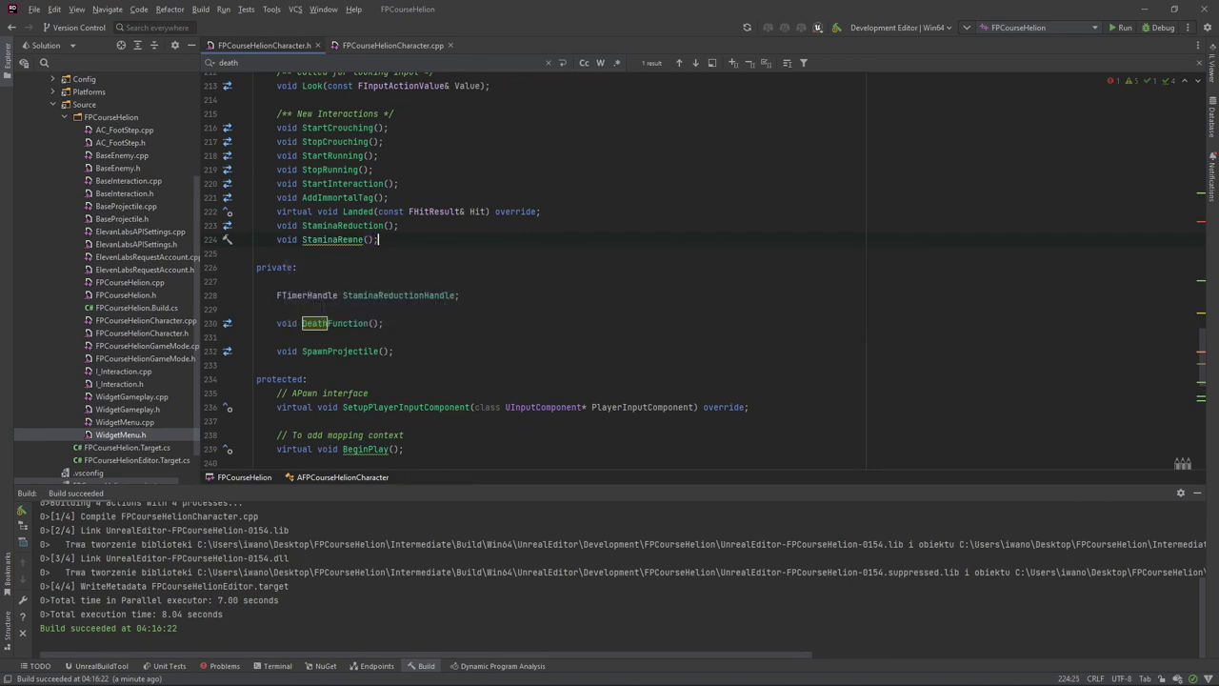
# Rename the misspelled function declaration to StaminaRegeneration().
pyautogui.rightClick(322, 234)
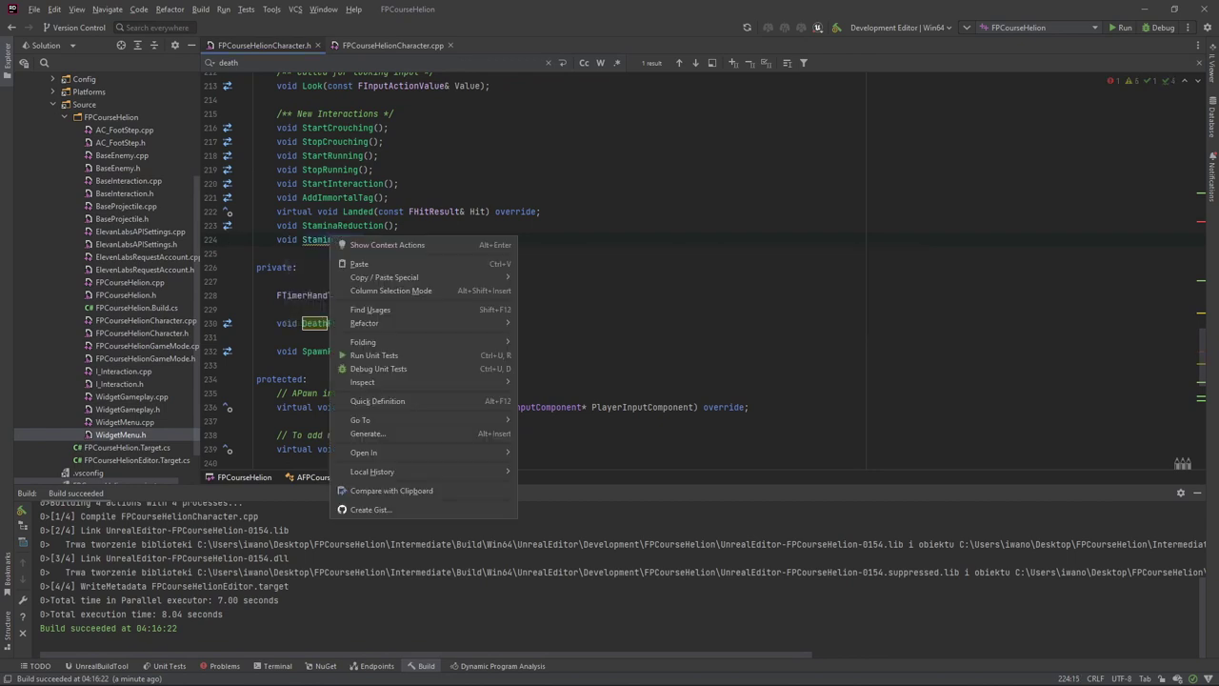
pyautogui.moveTo(338, 239); pyautogui.dragTo(364, 239)
pyautogui.write('Renew')
pyautogui.press('End')
pyautogui.rightClick(339, 240)
pyautogui.click(381, 245)
pyautogui.press('Return')
pyautogui.write('egeneration')
pyautogui.press('Right')
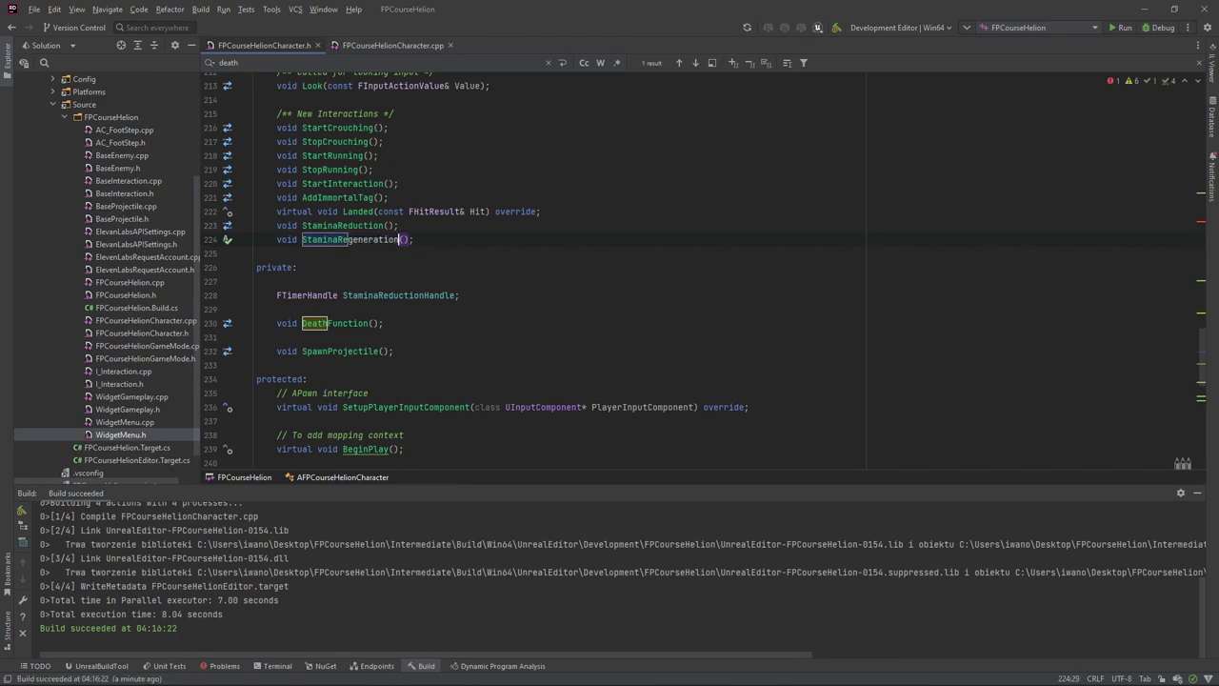
# Rename the timer handle to StaminaRegenerationHandle.
pyautogui.scroll(-3, 610, 266)
pyautogui.scroll(-2, 610, 267)
pyautogui.scroll(-2, 610, 267)
pyautogui.scroll(-6, 609, 267)
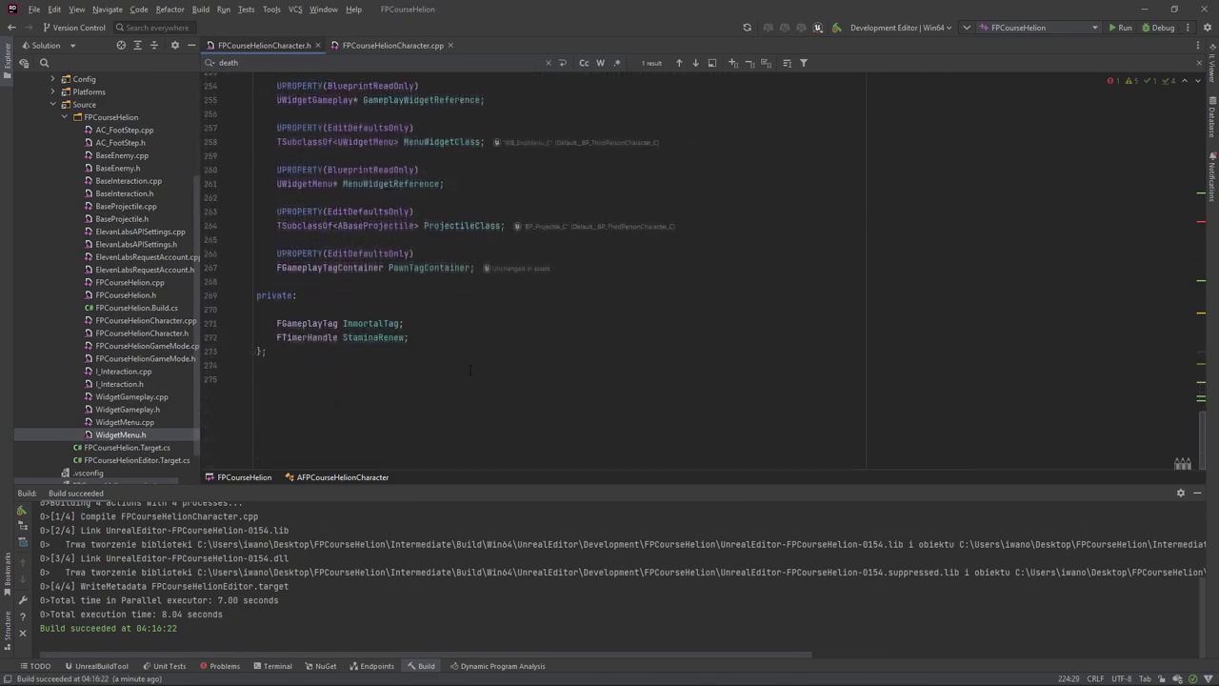
pyautogui.moveTo(404, 337); pyautogui.dragTo(379, 337)
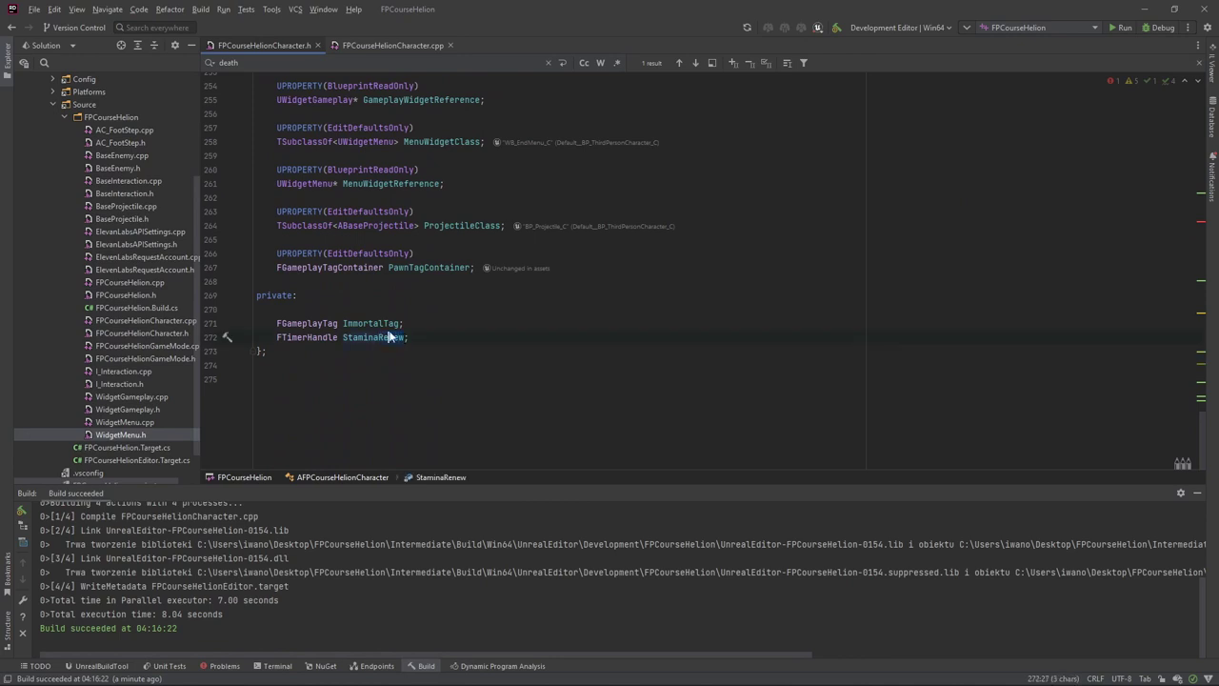
pyautogui.write('generationHandle')
# Generate an empty StaminaRegeneration() definition in the .cpp file.
pyautogui.scroll(1, 609, 267)
pyautogui.scroll(8, 381, 315)
pyautogui.scroll(5, 429, 291)
pyautogui.rightClick(358, 337)
pyautogui.click(400, 342)
pyautogui.click(362, 352)
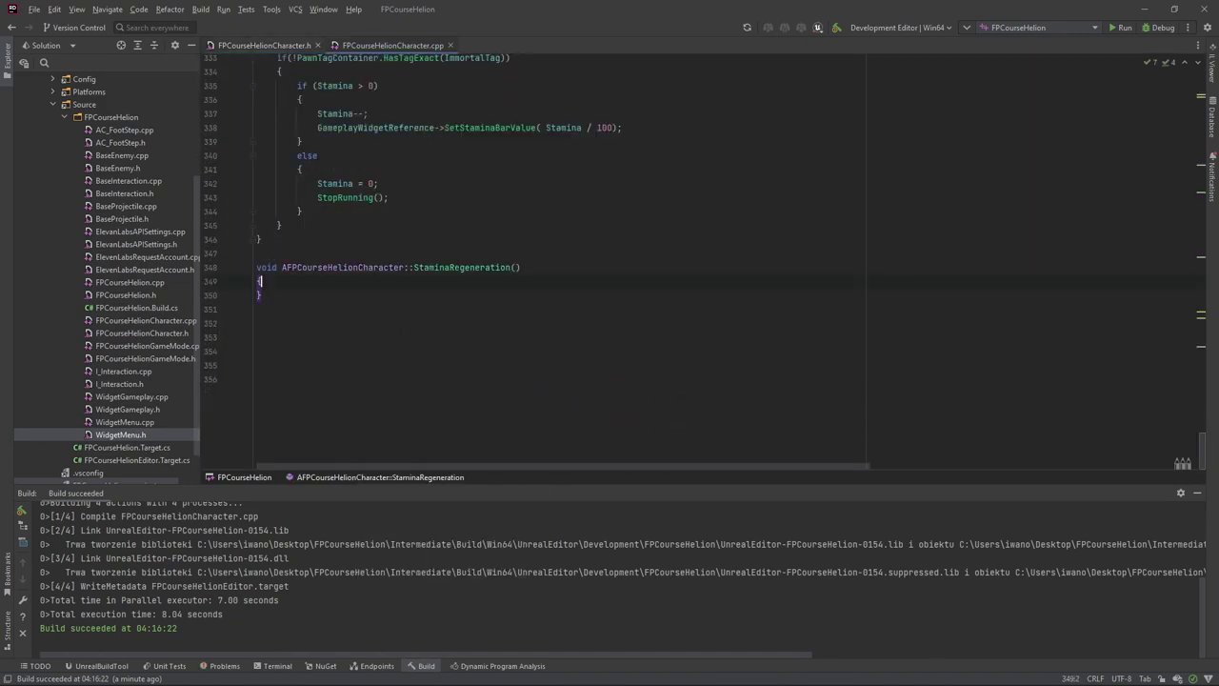
# Copy the stamina if block from StaminaReduction into StaminaRegeneration().
pyautogui.scroll(4, 466, 251)
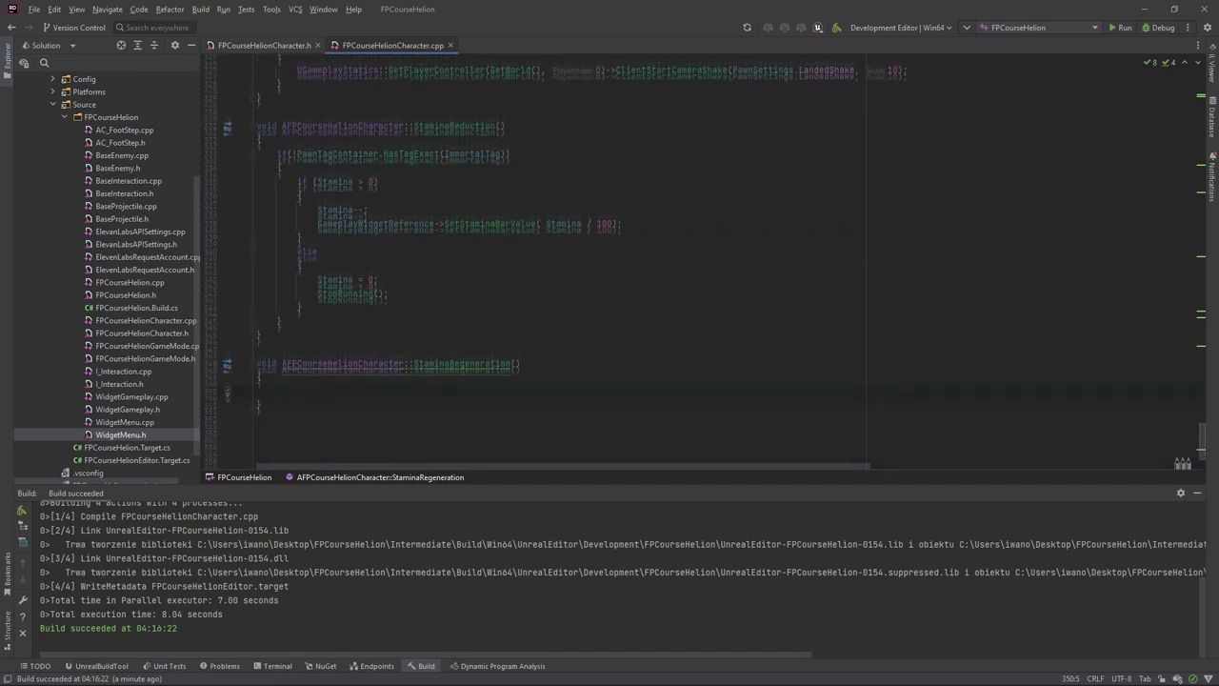
pyautogui.scroll(-3, 466, 251)
pyautogui.moveTo(623, 212)
pyautogui.mouseDown()
pyautogui.moveTo(296, 197)
pyautogui.moveTo(256, 169)
pyautogui.mouseUp()
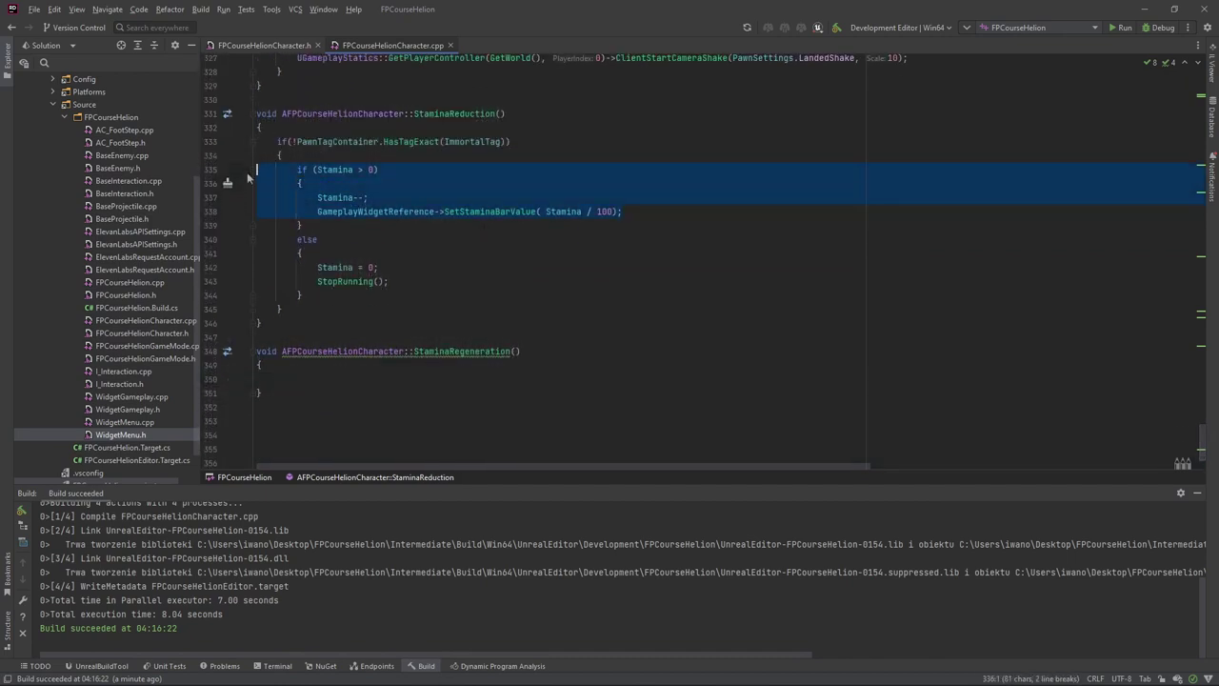
pyautogui.hotkey('ctrl', 'c')
pyautogui.click(323, 374)
pyautogui.hotkey('ctrl', 'v')
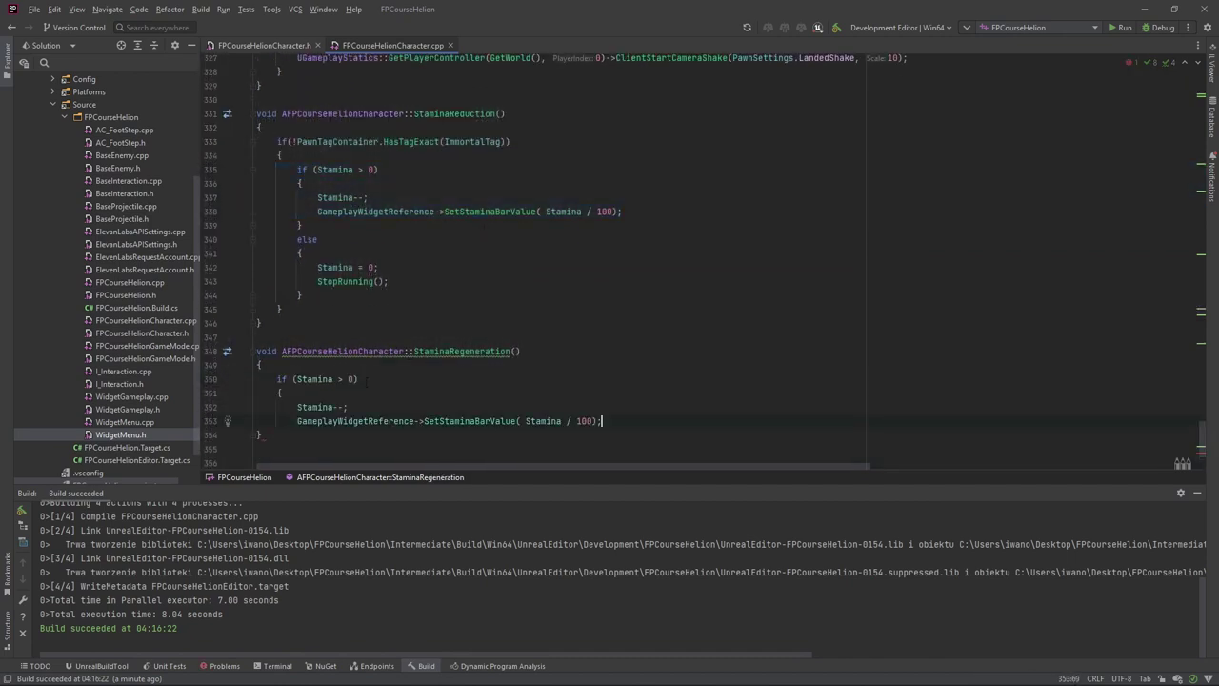
# Change the pasted condition to Stamina < 100 and close the if block with a brace.
pyautogui.doubleClick(350, 379)
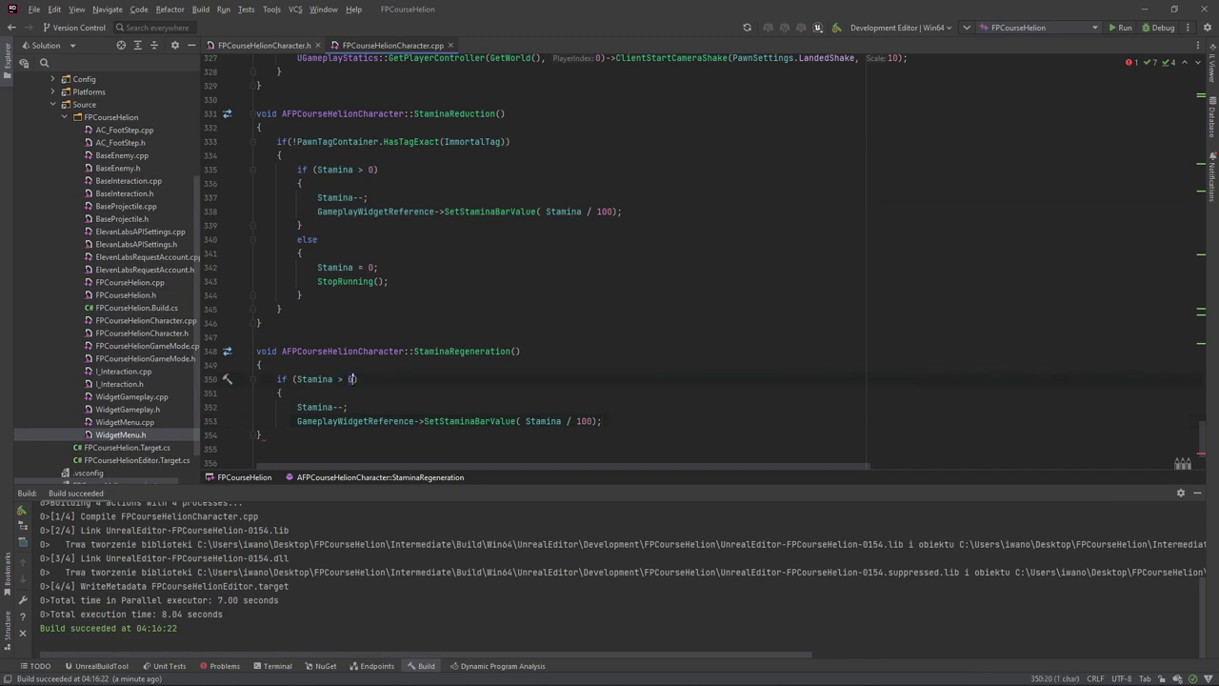
pyautogui.write('100')
pyautogui.press('BackSpace')
pyautogui.press('BackSpace')
pyautogui.press('BackSpace')
pyautogui.press('BackSpace')
pyautogui.press('BackSpace')
pyautogui.write('< ')
pyautogui.write('100')
pyautogui.moveTo(258, 435); pyautogui.dragTo(229, 394)
pyautogui.press('End')
pyautogui.click(647, 426)
pyautogui.press('Return')
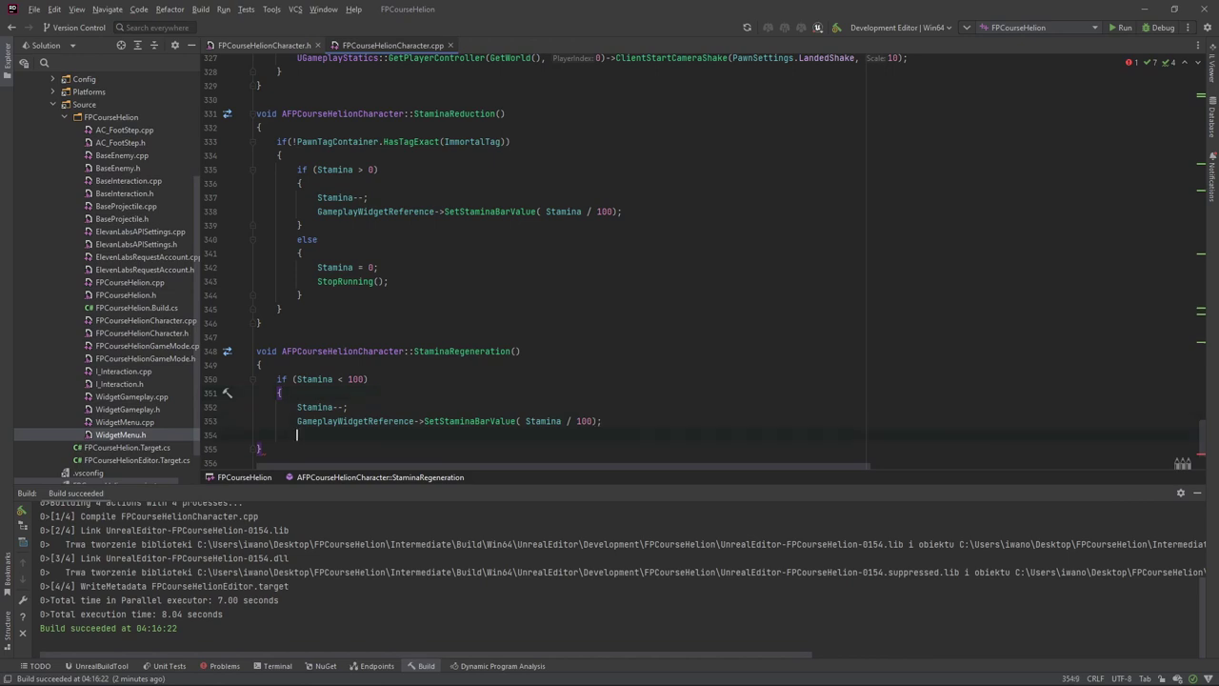
pyautogui.write('}')
# Make the block increment Stamina with ++ and extend the condition with &&.
pyautogui.moveTo(339, 406); pyautogui.dragTo(333, 407)
pyautogui.press('Left')
pyautogui.press('Left')
pyautogui.hotkey('shift', 'Right')
pyautogui.hotkey('shift', 'Right')
pyautogui.write('++')
pyautogui.click(365, 379)
pyautogui.write('&&')
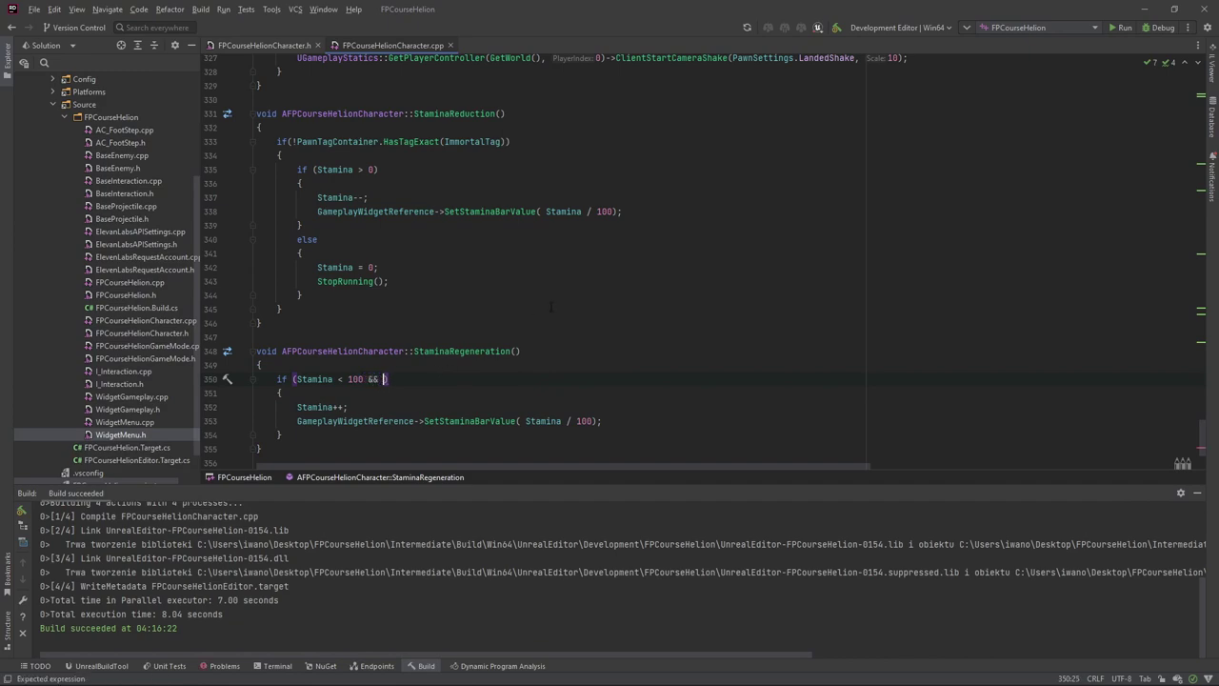
pyautogui.scroll(3, 551, 307)
pyautogui.scroll(3, 550, 307)
pyautogui.scroll(3, 550, 306)
pyautogui.scroll(3, 550, 306)
pyautogui.scroll(3, 550, 306)
pyautogui.scroll(3, 562, 295)
pyautogui.scroll(3, 572, 286)
pyautogui.scroll(3, 577, 282)
pyautogui.scroll(5, 577, 282)
pyautogui.scroll(5, 577, 282)
pyautogui.scroll(5, 578, 282)
pyautogui.scroll(5, 578, 282)
pyautogui.scroll(5, 579, 282)
pyautogui.scroll(-5, 579, 282)
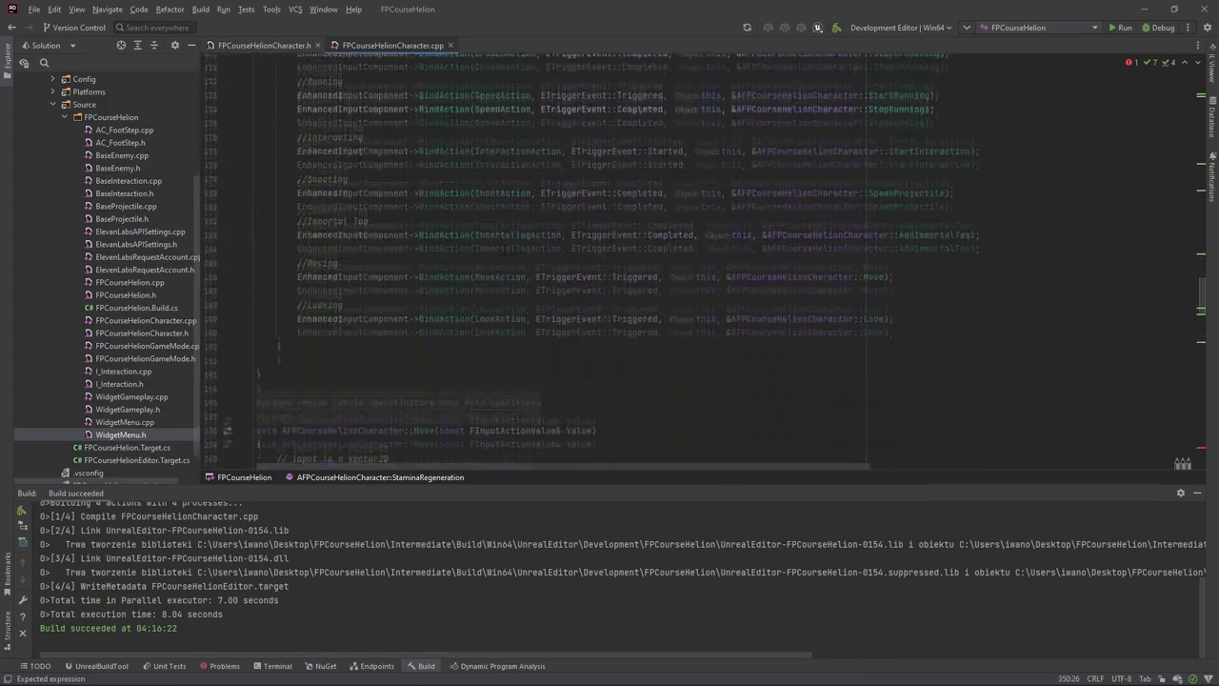
# Find and copy the IsTimerActive(StaminaReductionHandle) check from StartRunning.
pyautogui.click(506, 253)
pyautogui.hotkey('ctrl', 'f')
pyautogui.write('istimer')
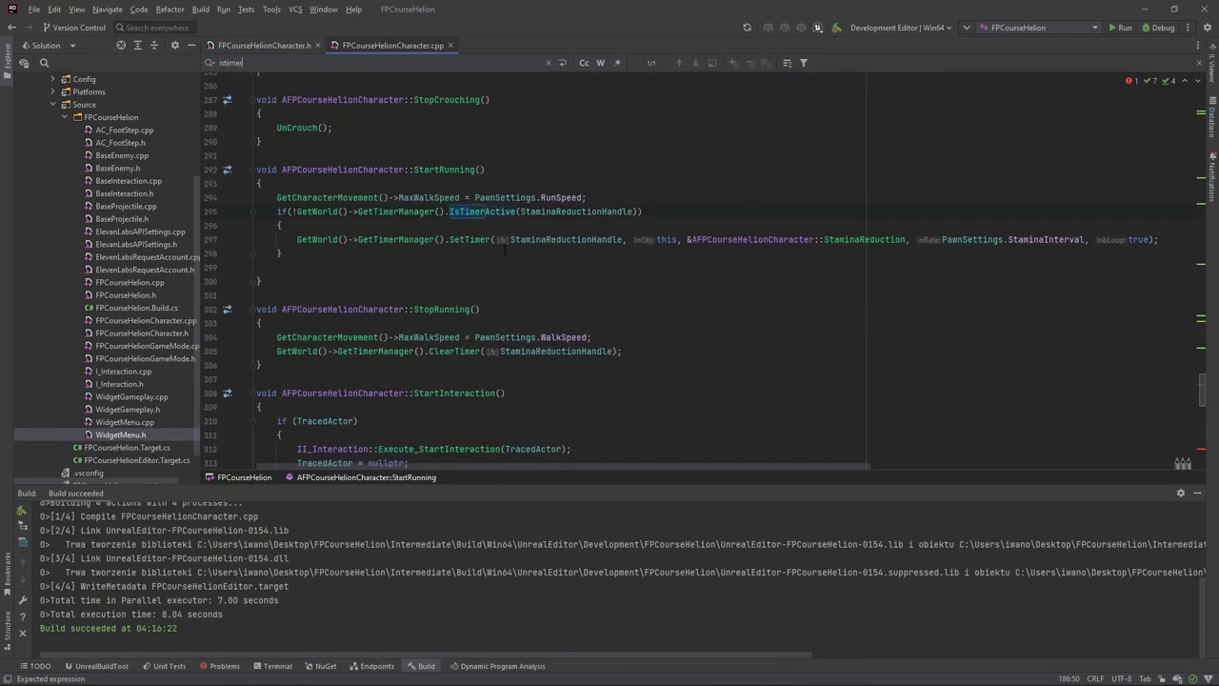
pyautogui.hotkey('ctrl', 'w')
pyautogui.hotkey('ctrl', 'w')
pyautogui.hotkey('shift', 'Right')
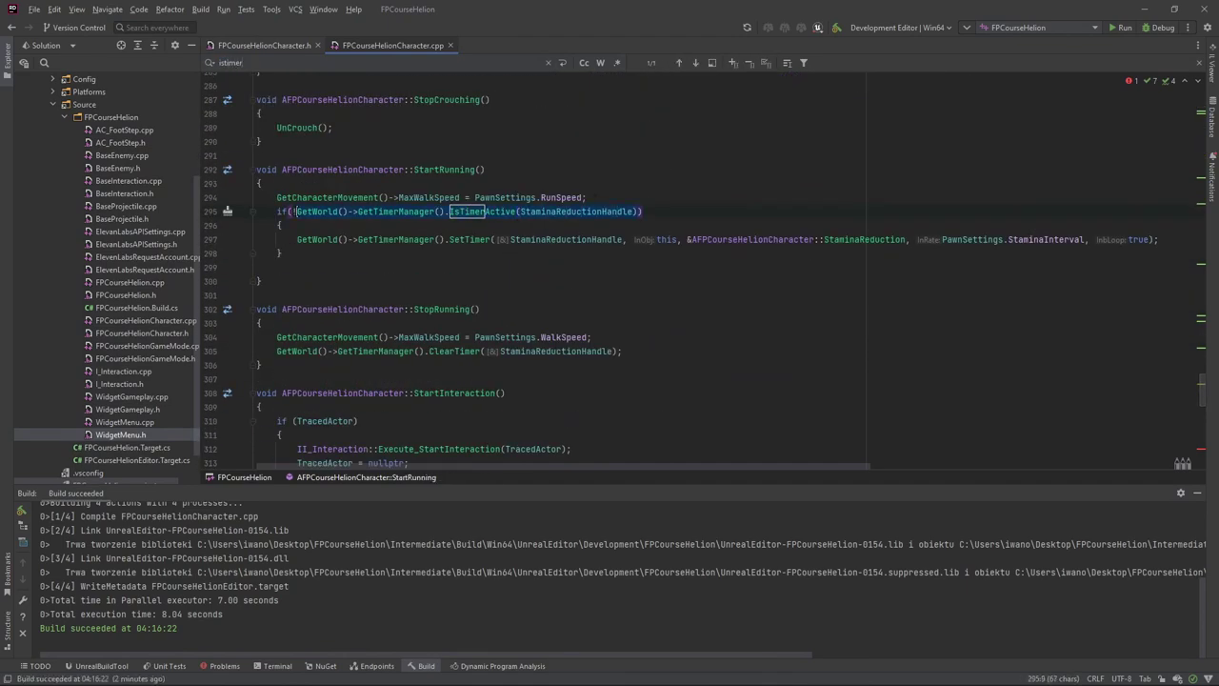
# Append the negated check !IsTimerActive(StaminaReductionHandle) to the condition after &&.
pyautogui.scroll(-10, 541, 281)
pyautogui.scroll(-8, 541, 282)
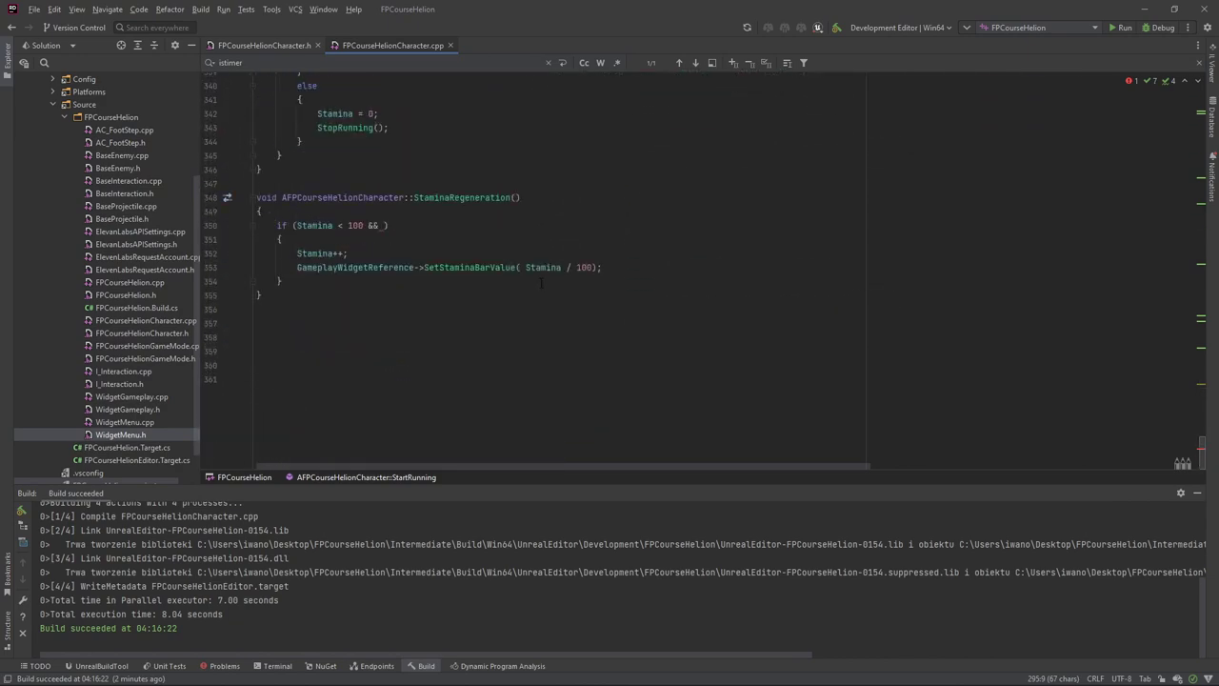
pyautogui.click(382, 224)
pyautogui.hotkey('ctrl', 'v')
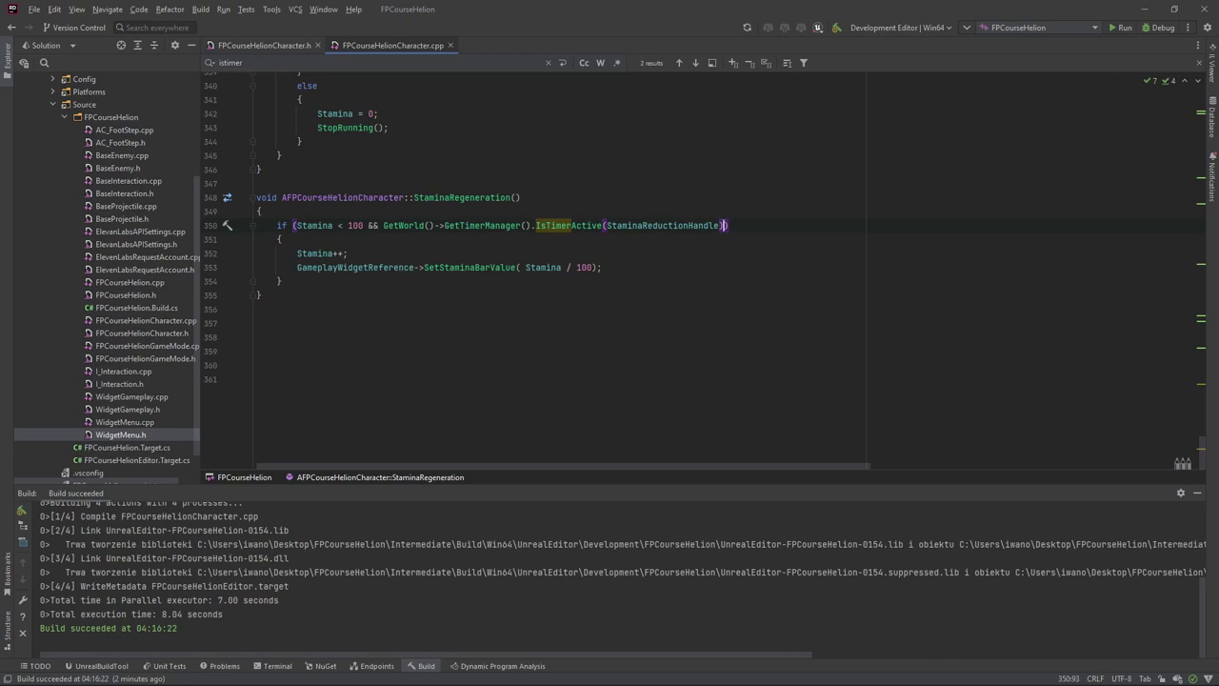
pyautogui.click(382, 225)
pyautogui.write('!')
pyautogui.click(610, 345)
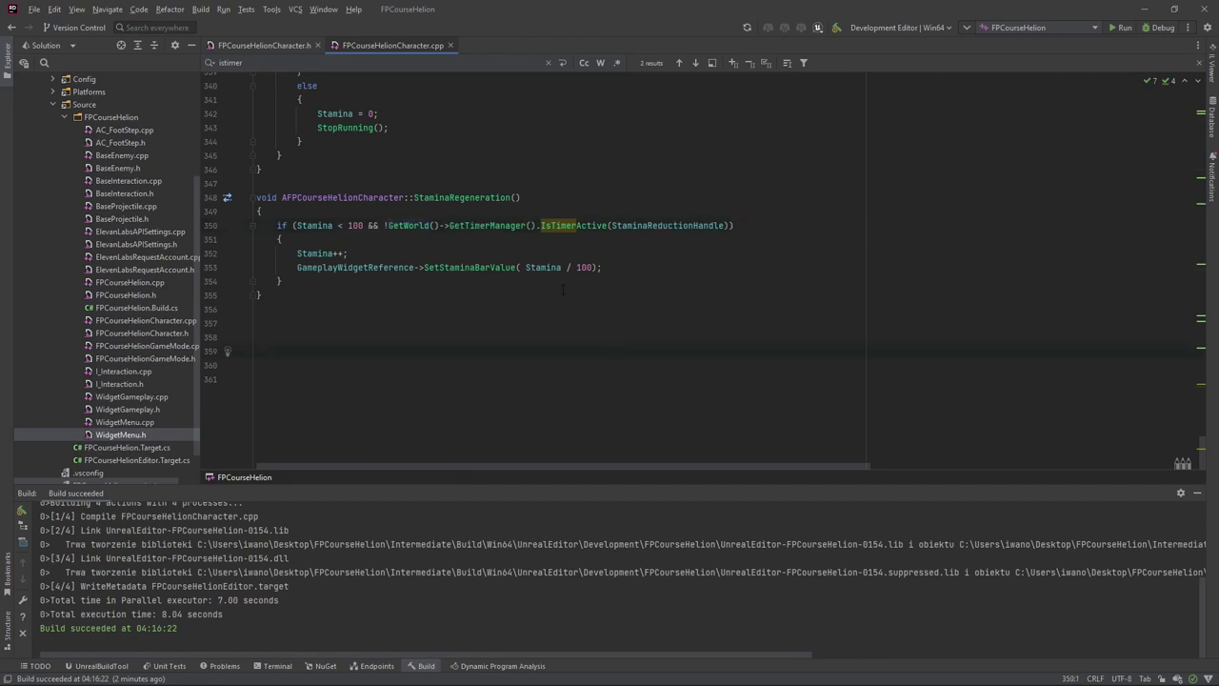
pyautogui.scroll(1, 545, 281)
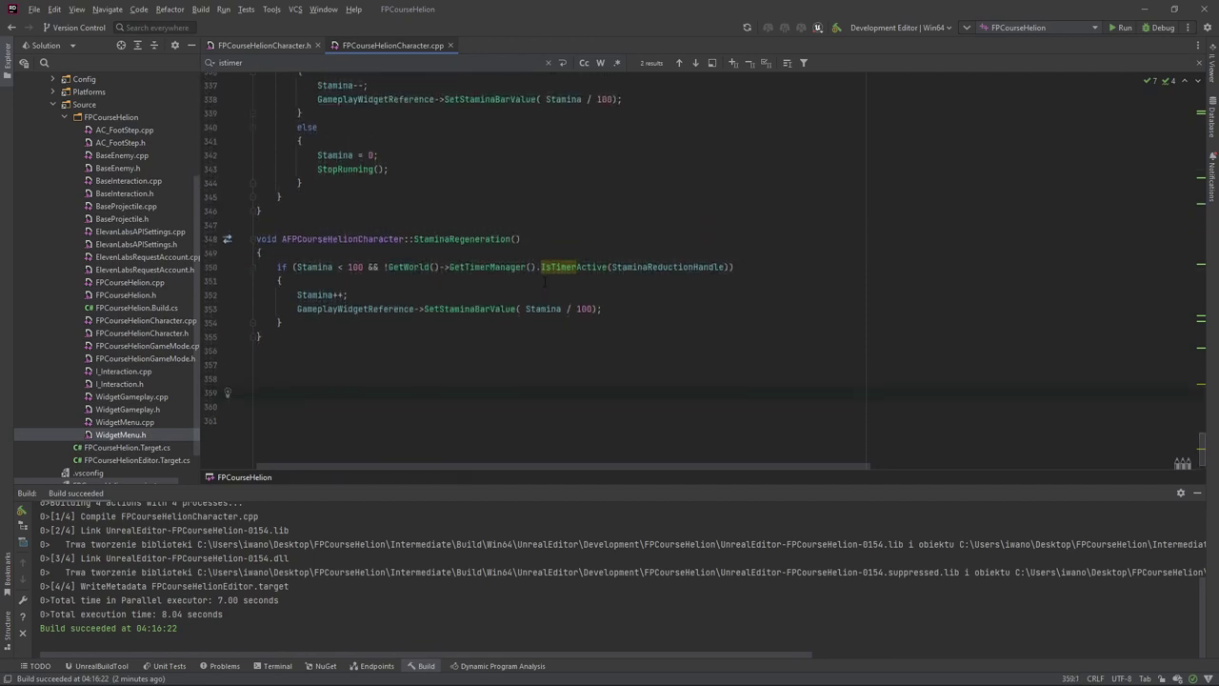
# Begin a GetWorld()->GetTimerManager().SetTimer call after the ClearTimer line in StopRunning().
pyautogui.scroll(1, 545, 281)
pyautogui.scroll(1, 545, 281)
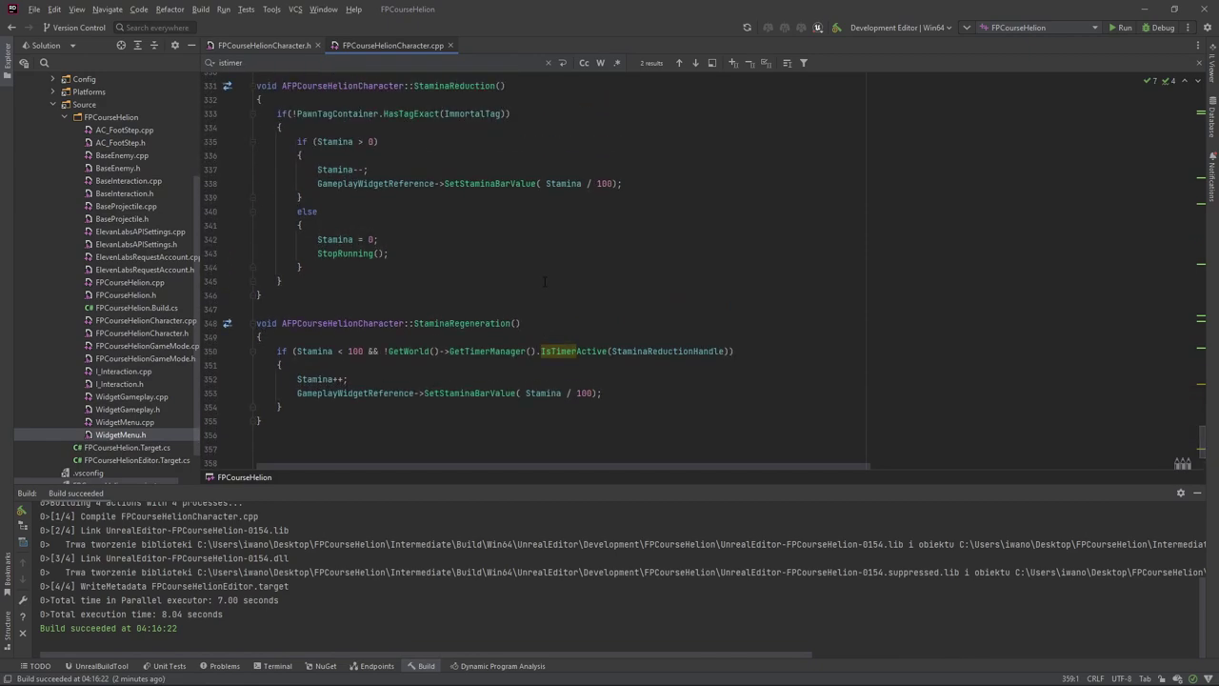
pyautogui.scroll(1, 545, 281)
pyautogui.scroll(2, 545, 281)
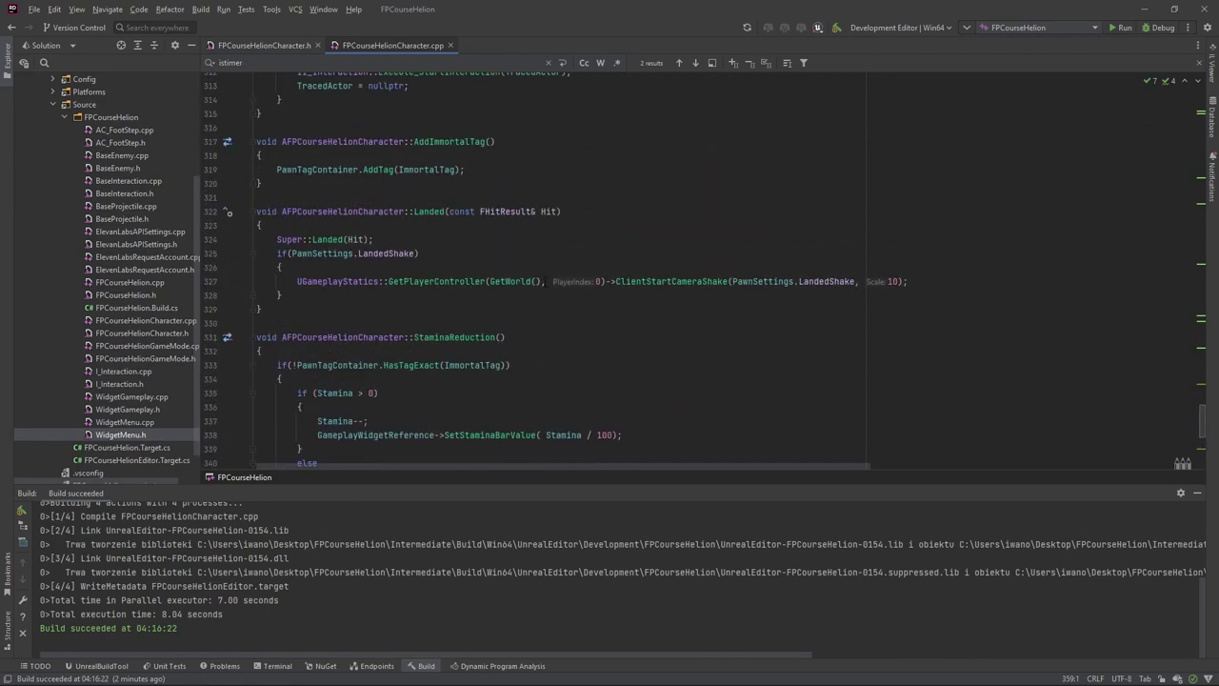
pyautogui.scroll(2, 545, 281)
pyautogui.scroll(1, 545, 281)
pyautogui.scroll(-3, 544, 281)
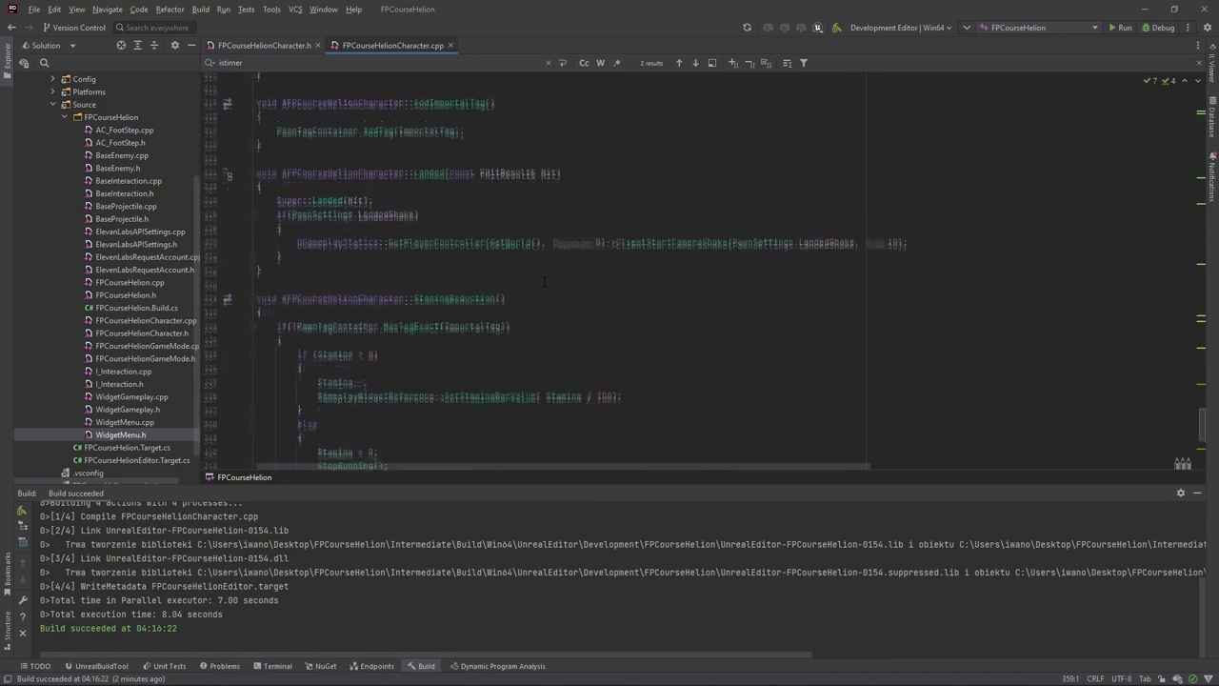
pyautogui.scroll(-3, 545, 281)
pyautogui.scroll(8, 545, 281)
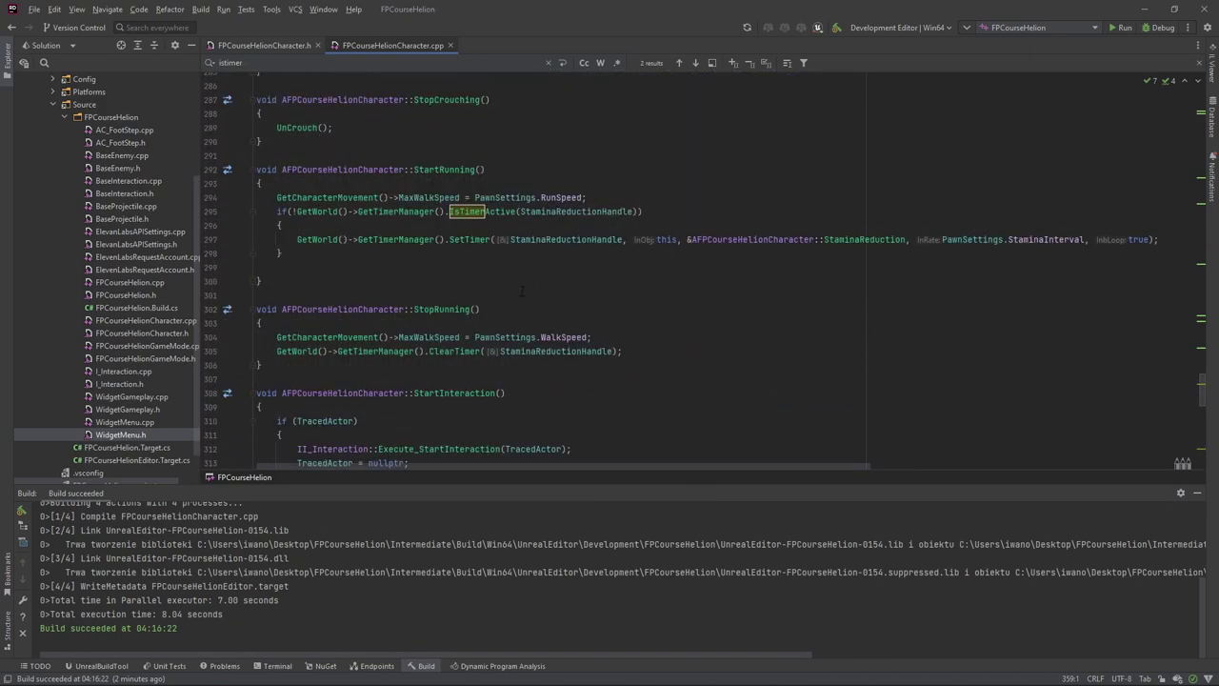
pyautogui.click(642, 352)
pyautogui.press('Return')
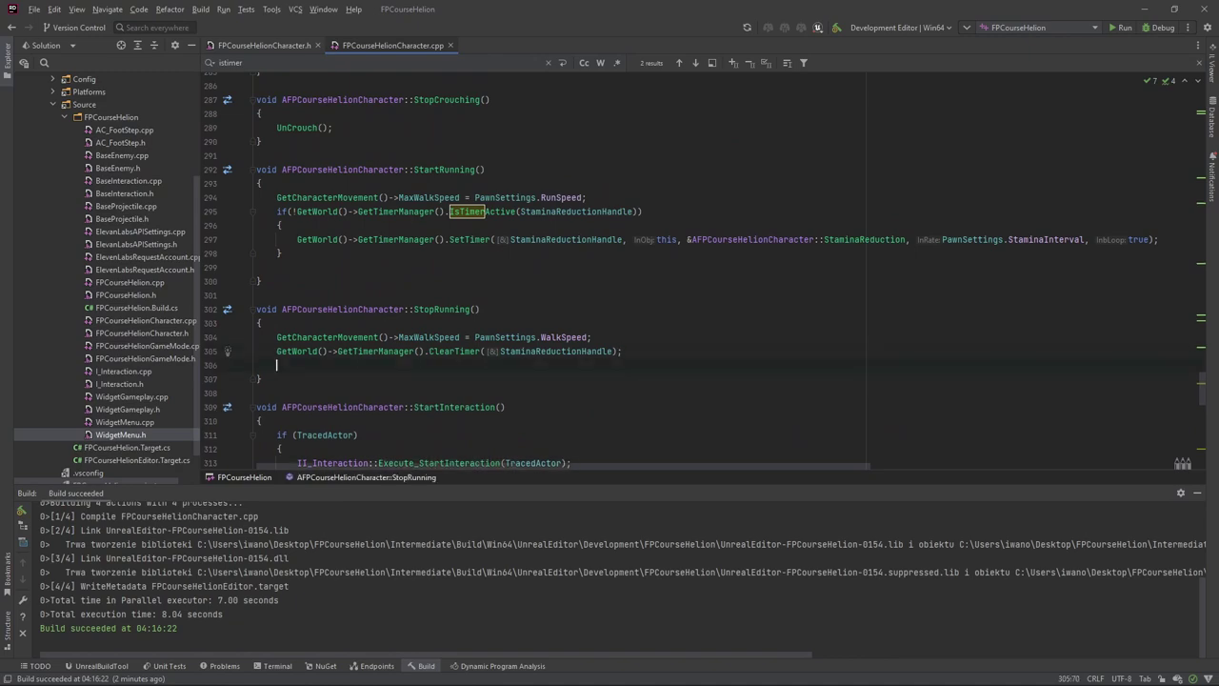
pyautogui.scroll(-1, 644, 349)
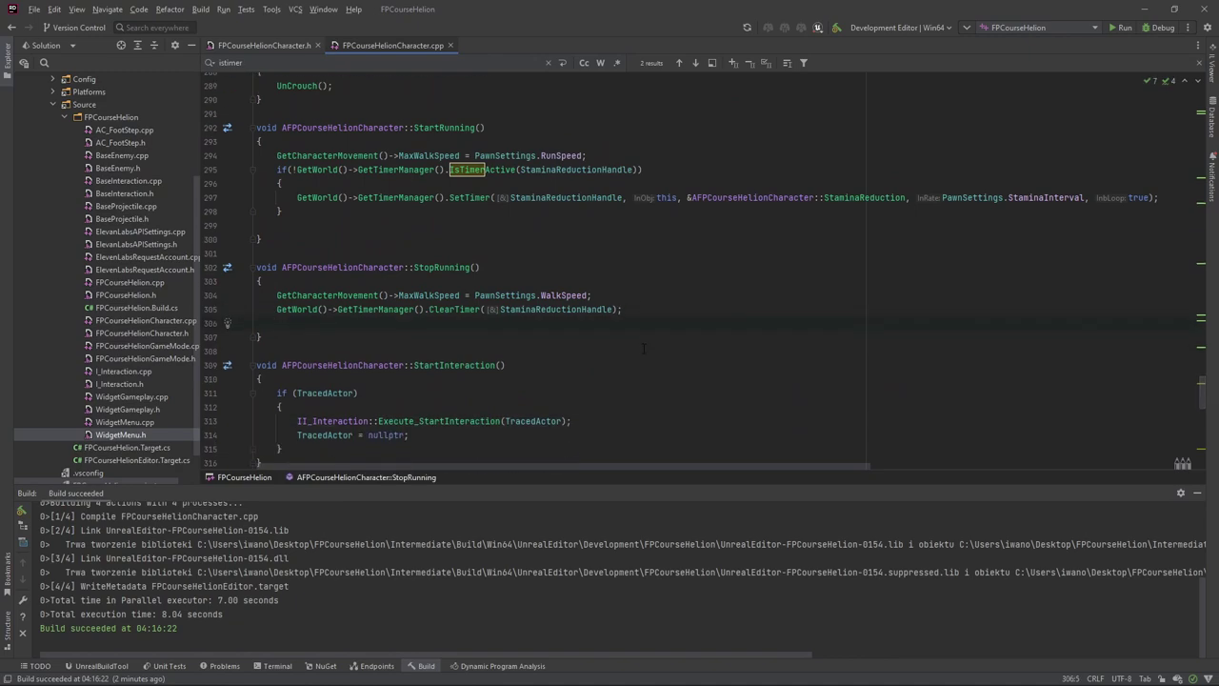
pyautogui.scroll(-1, 644, 348)
pyautogui.scroll(-2, 644, 349)
pyautogui.scroll(-2, 643, 348)
pyautogui.scroll(-2, 643, 349)
pyautogui.scroll(-2, 643, 349)
pyautogui.scroll(-2, 643, 349)
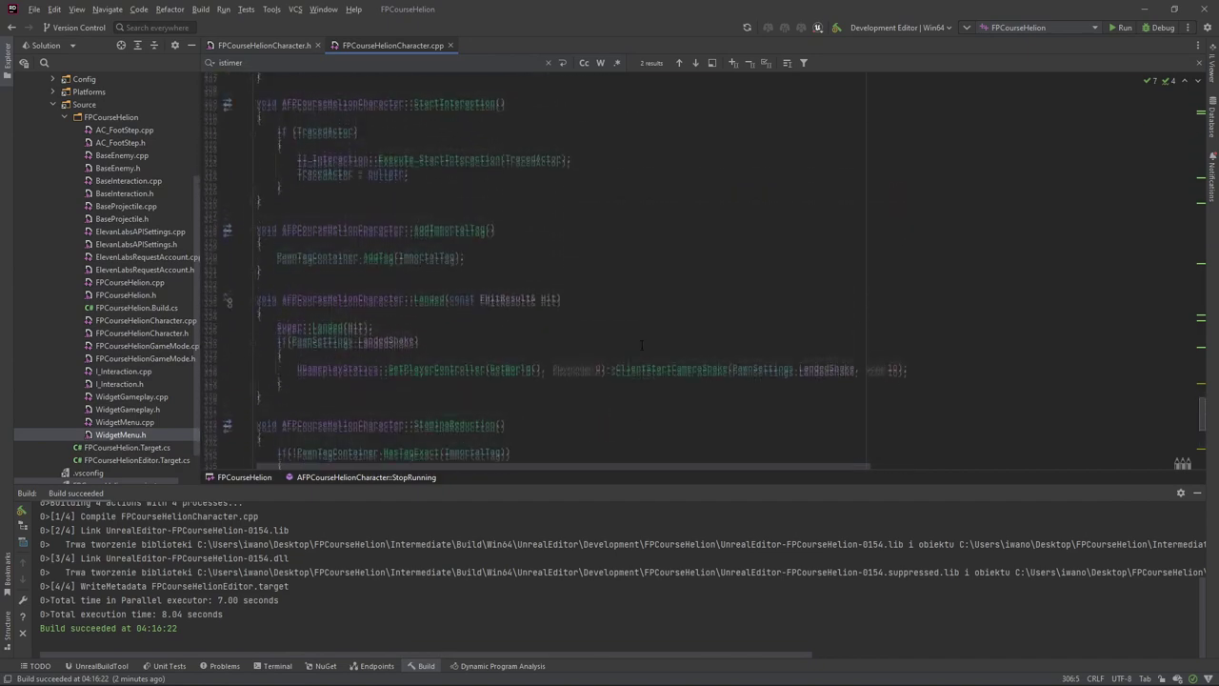
pyautogui.scroll(5, 643, 346)
pyautogui.scroll(5, 643, 346)
pyautogui.write('GetW')
pyautogui.press('Return')
pyautogui.press('Right')
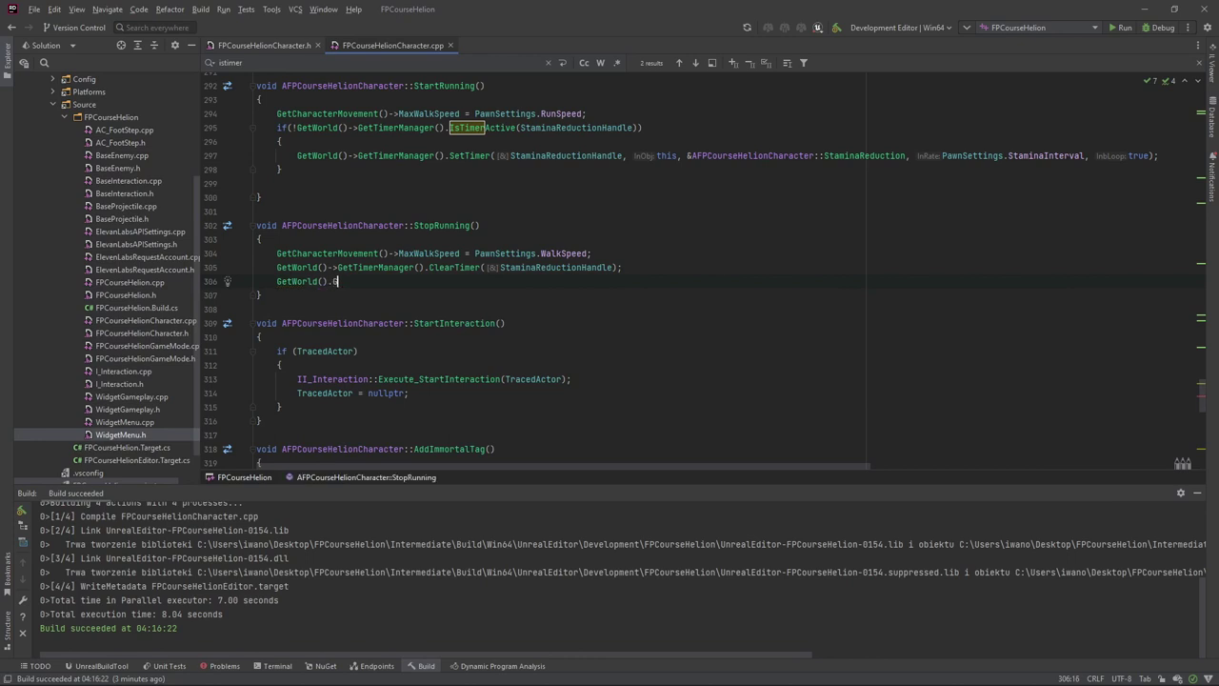
pyautogui.write('.GetTimer')
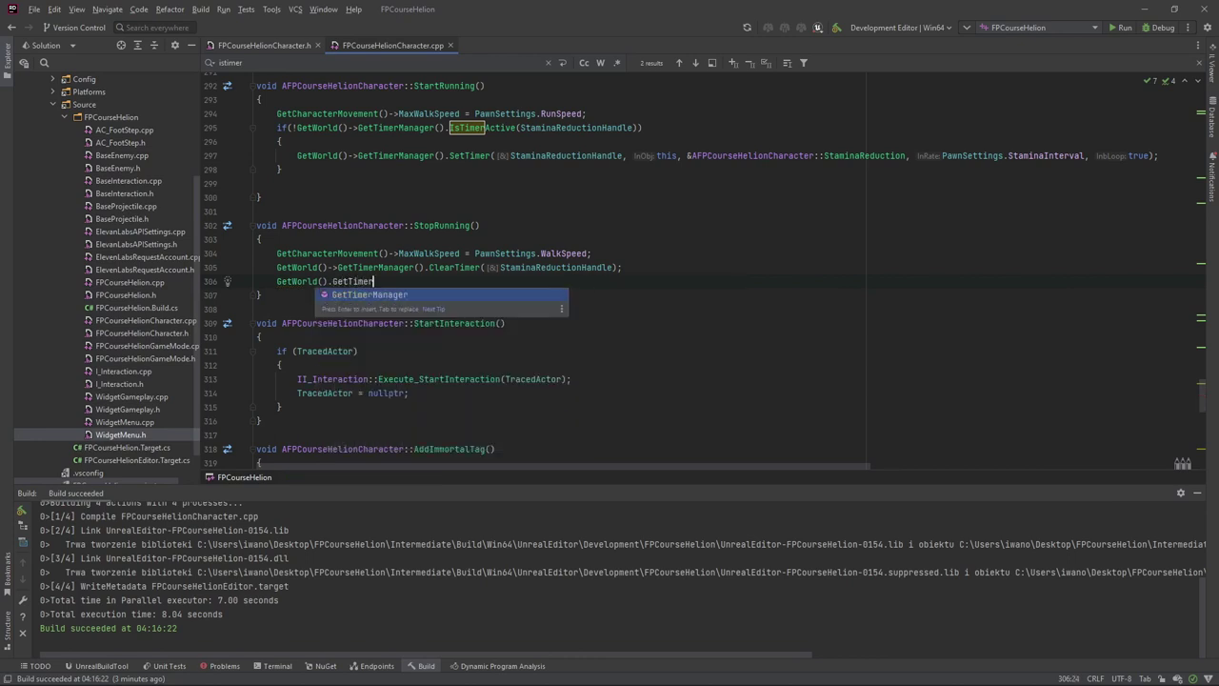
pyautogui.write('na')
pyautogui.press('Return')
pyautogui.write('.Set')
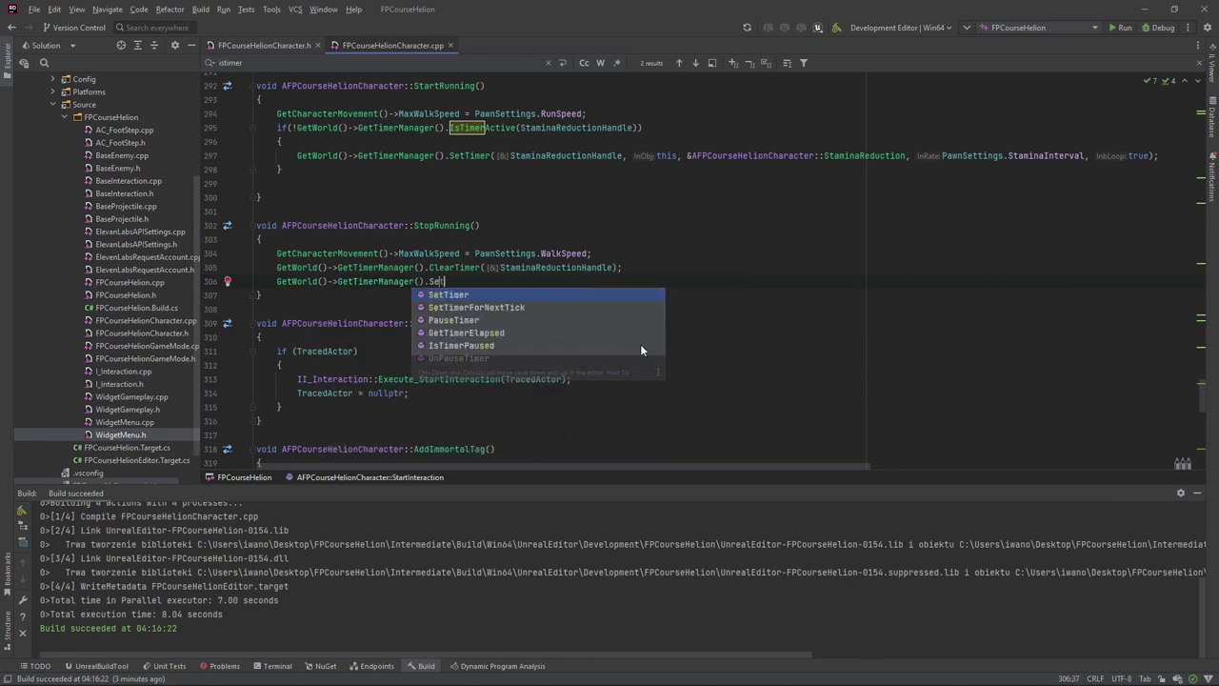
pyautogui.write('Timer')
pyautogui.press('Return')
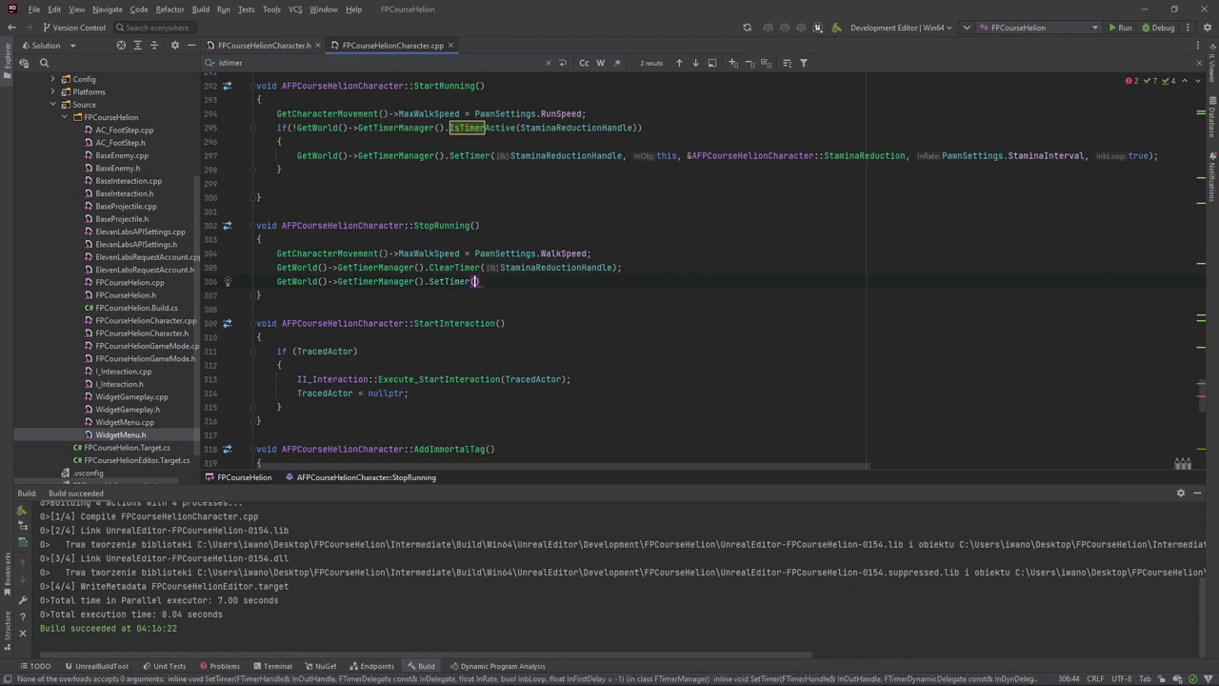
# Pass StaminaRegenerationHandle, this, StaminaRegeneration, PawnSettings.StaminaInterval and true to SetTimer.
pyautogui.write('Sta')
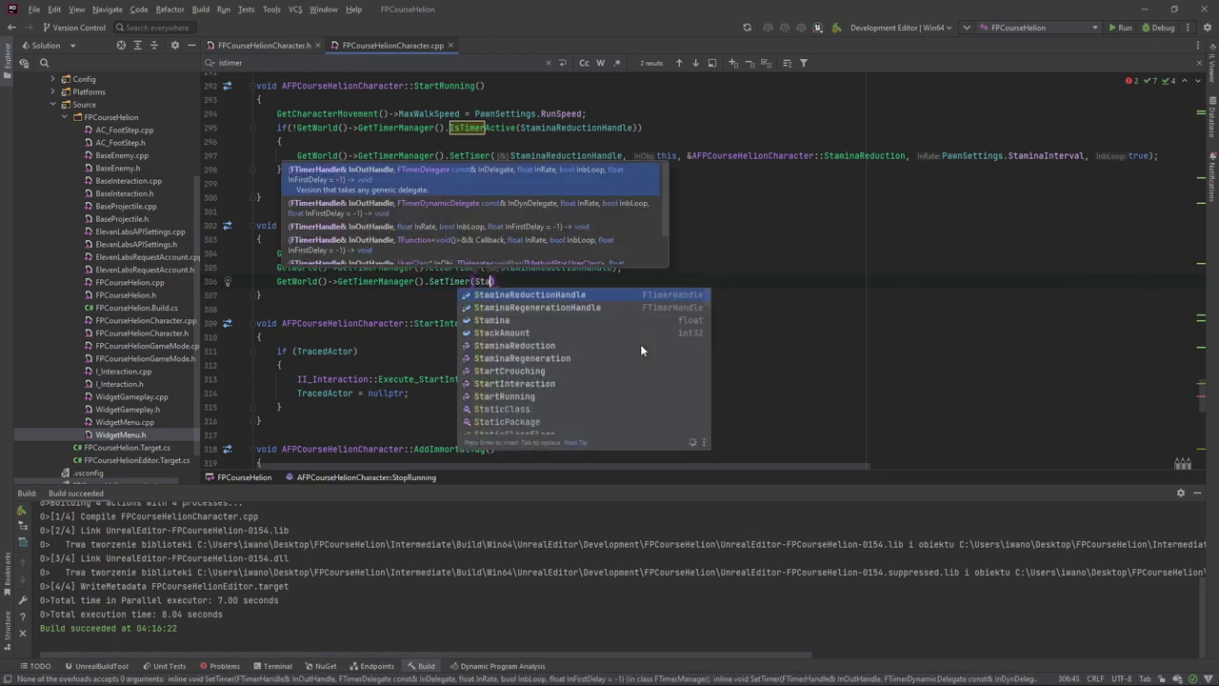
pyautogui.write('min')
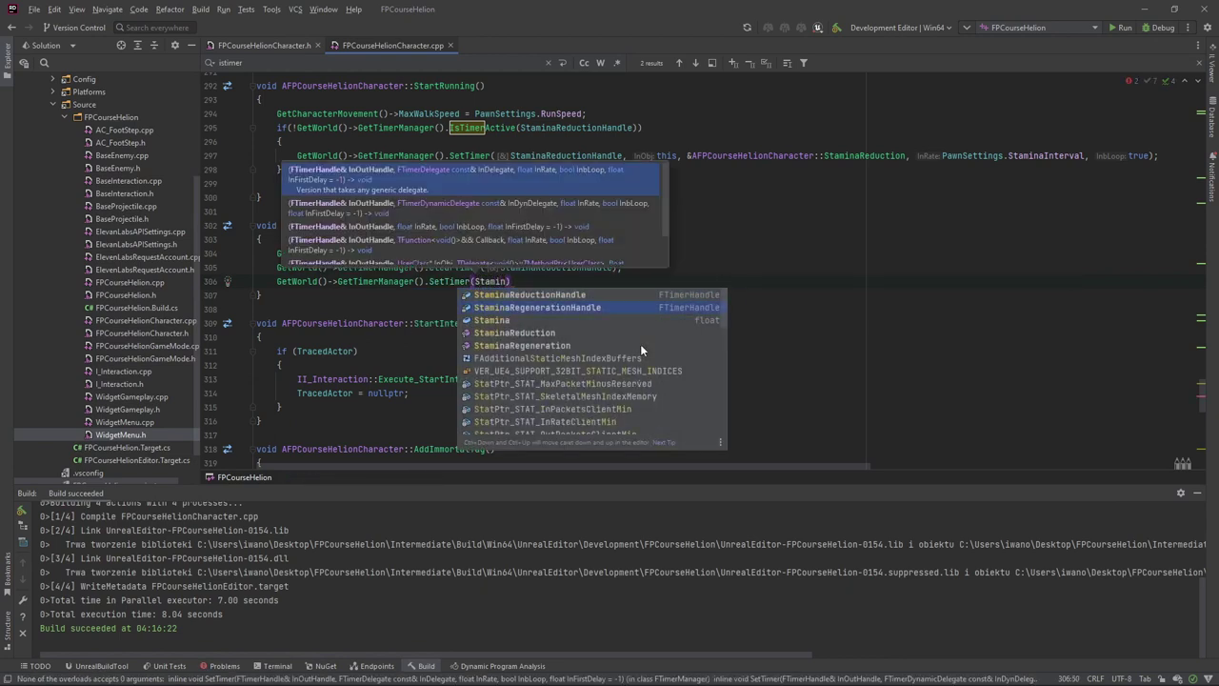
pyautogui.press('Return')
pyautogui.write(', this, &')
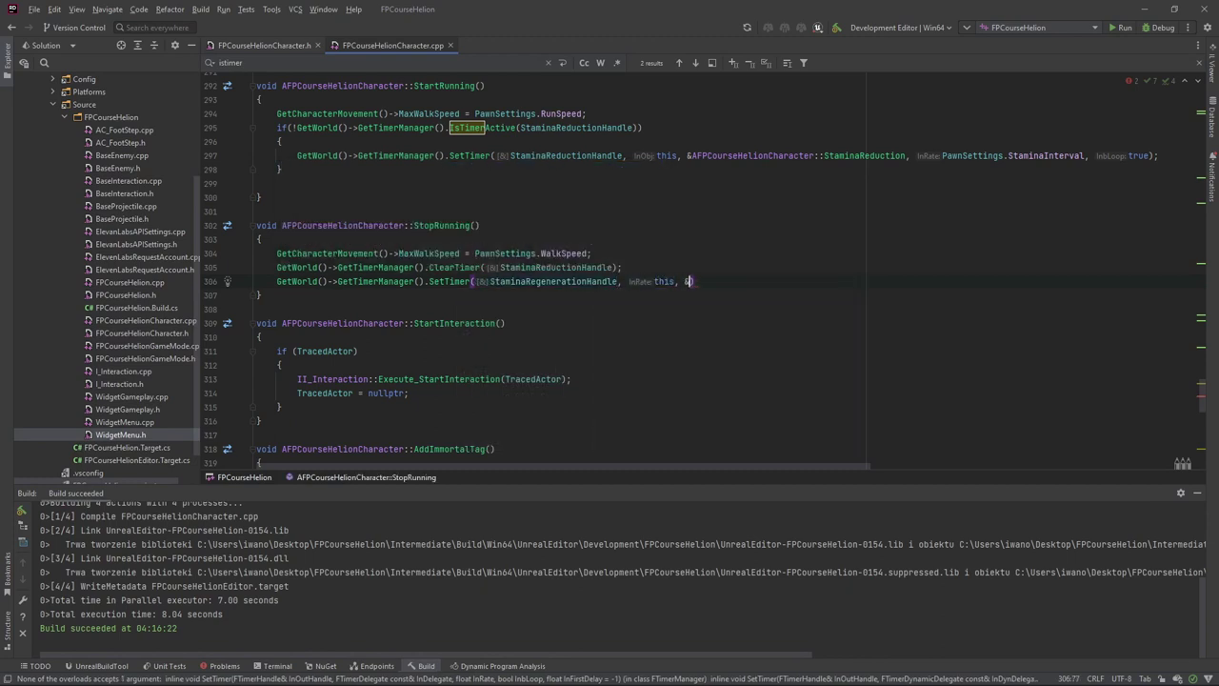
pyautogui.write('AFP')
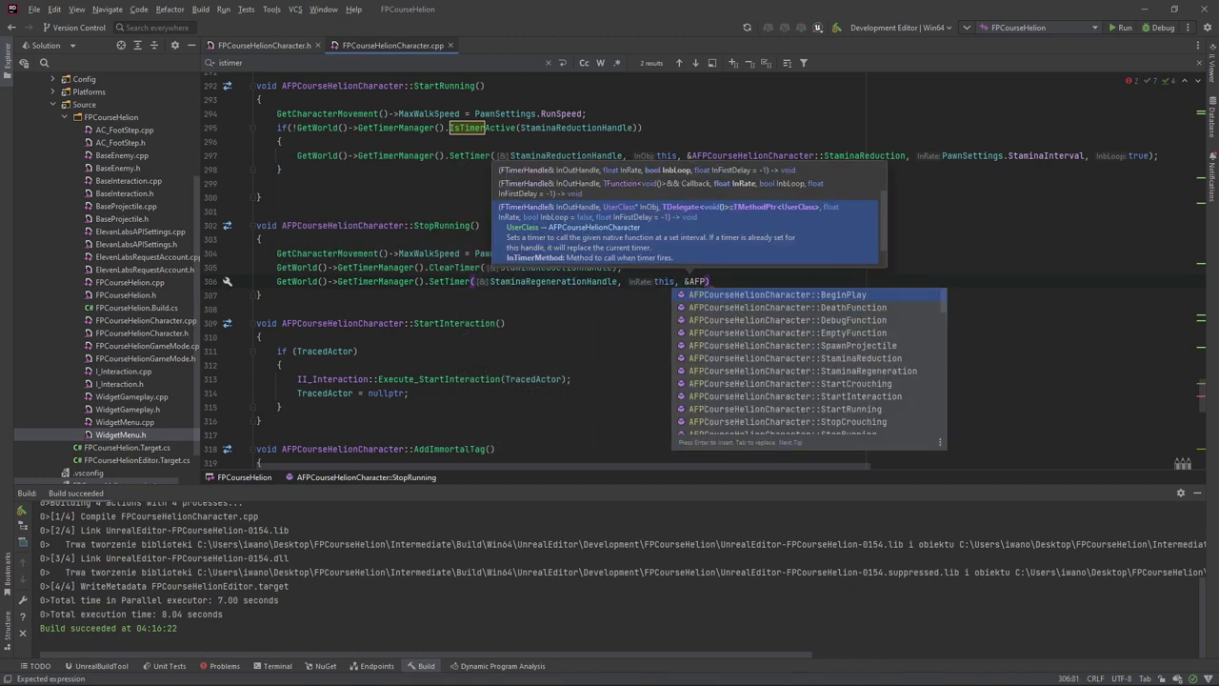
pyautogui.click(800, 371)
pyautogui.write(', ')
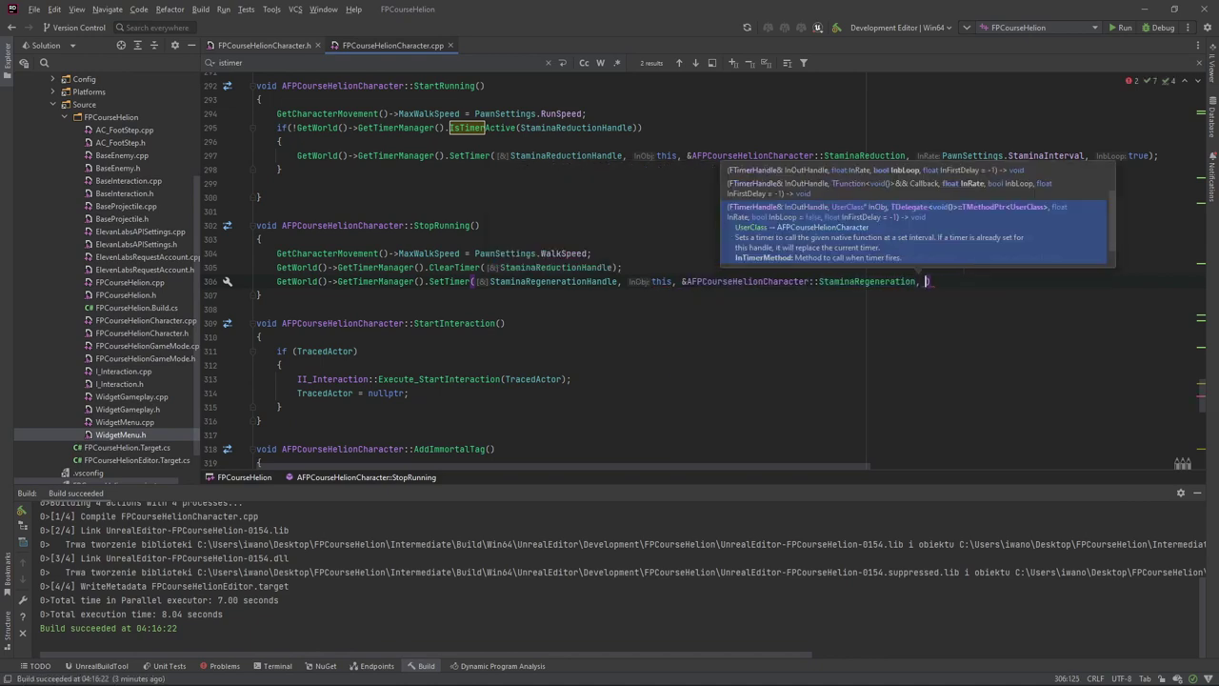
pyautogui.write('Pawn')
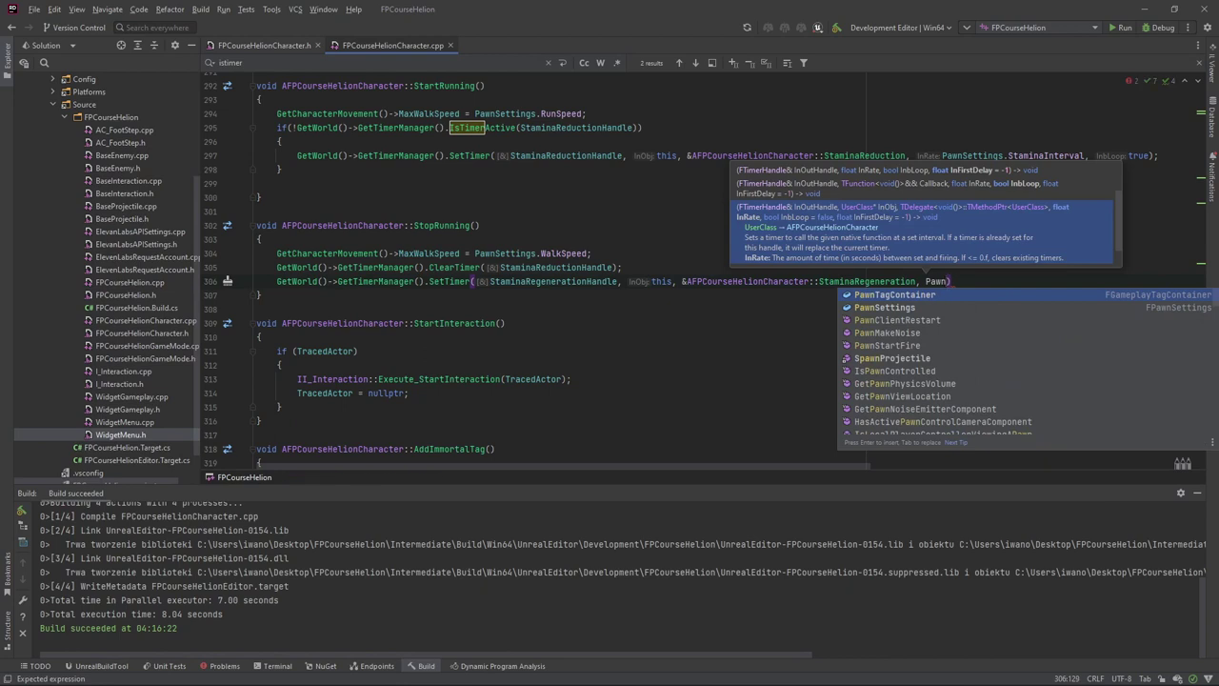
pyautogui.press('Return')
pyautogui.write('.Stami')
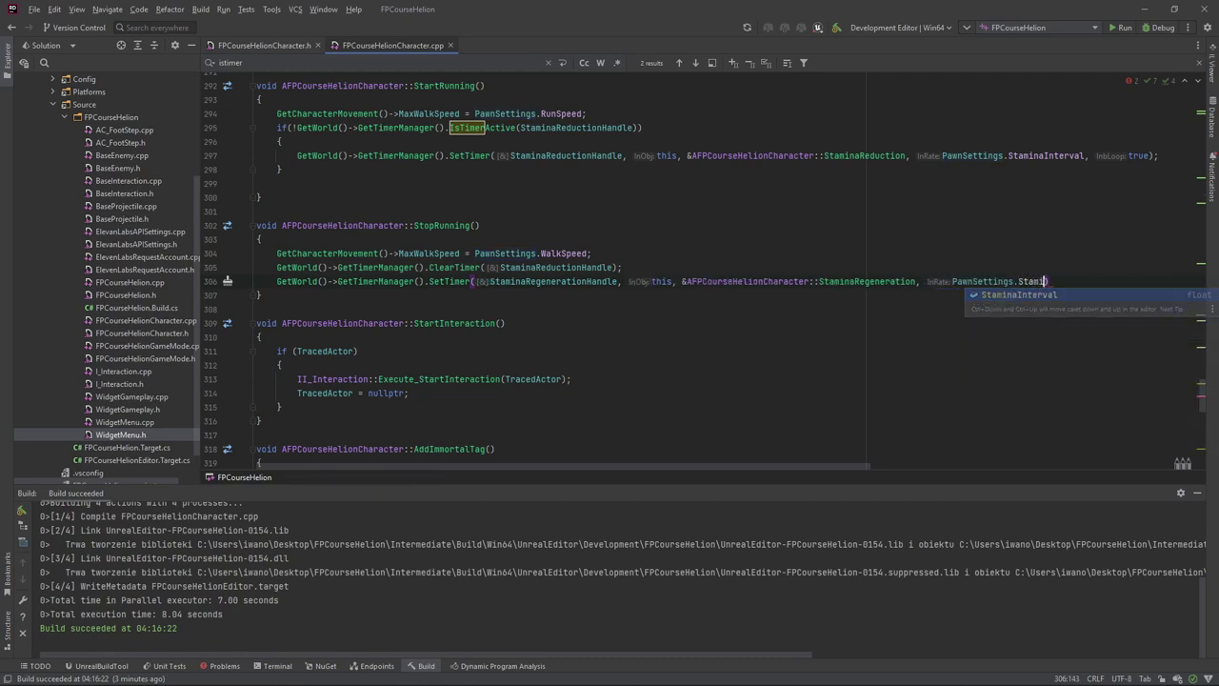
pyautogui.press('Return')
pyautogui.write(', true')
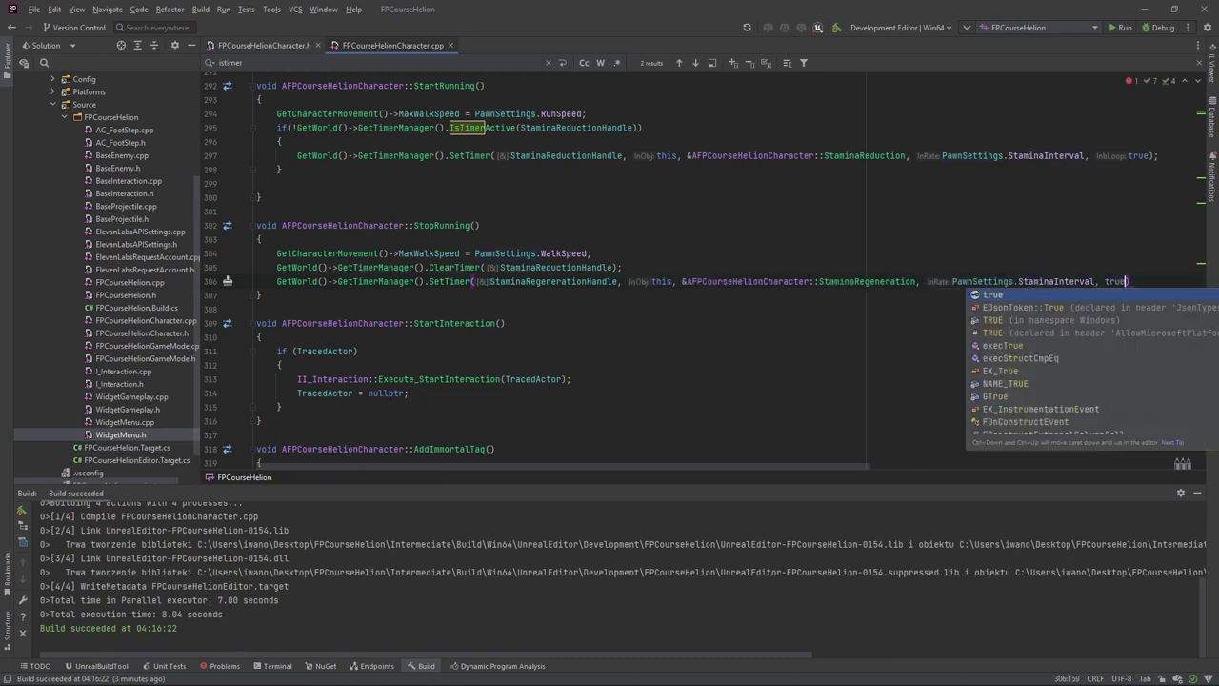
pyautogui.write(');')
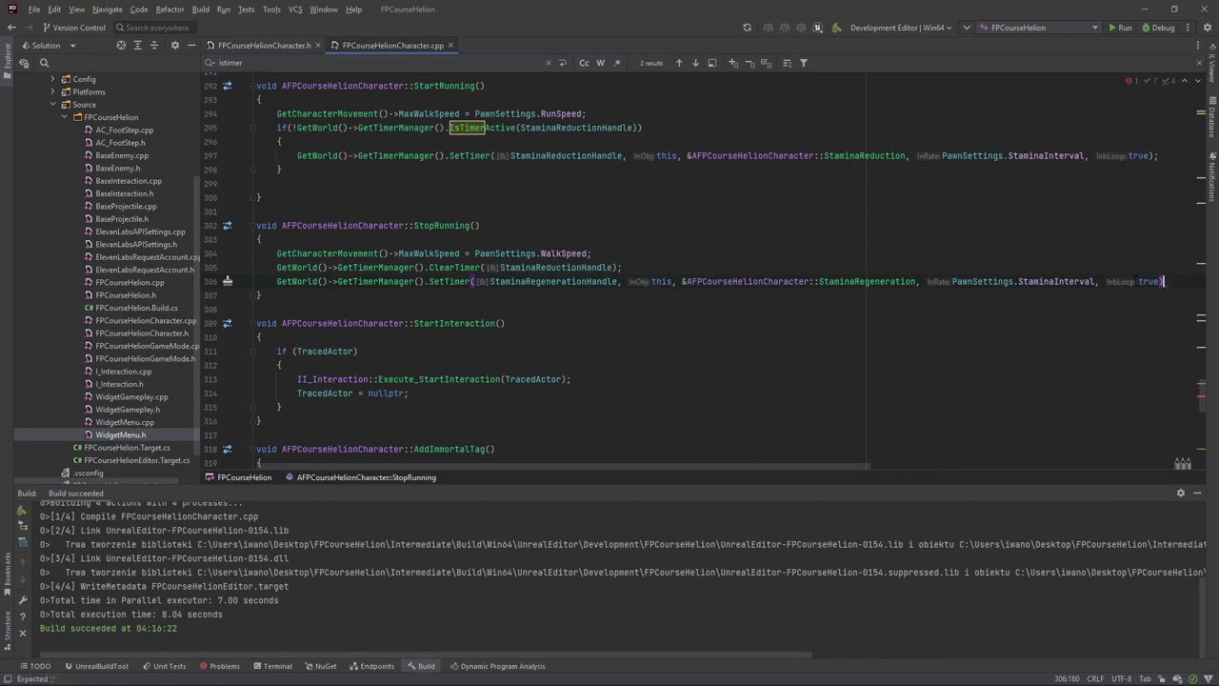
# Add an else block below the if in StaminaRegeneration().
pyautogui.scroll(-3, 968, 241)
pyautogui.scroll(-3, 968, 241)
pyautogui.scroll(-3, 968, 241)
pyautogui.scroll(-3, 967, 241)
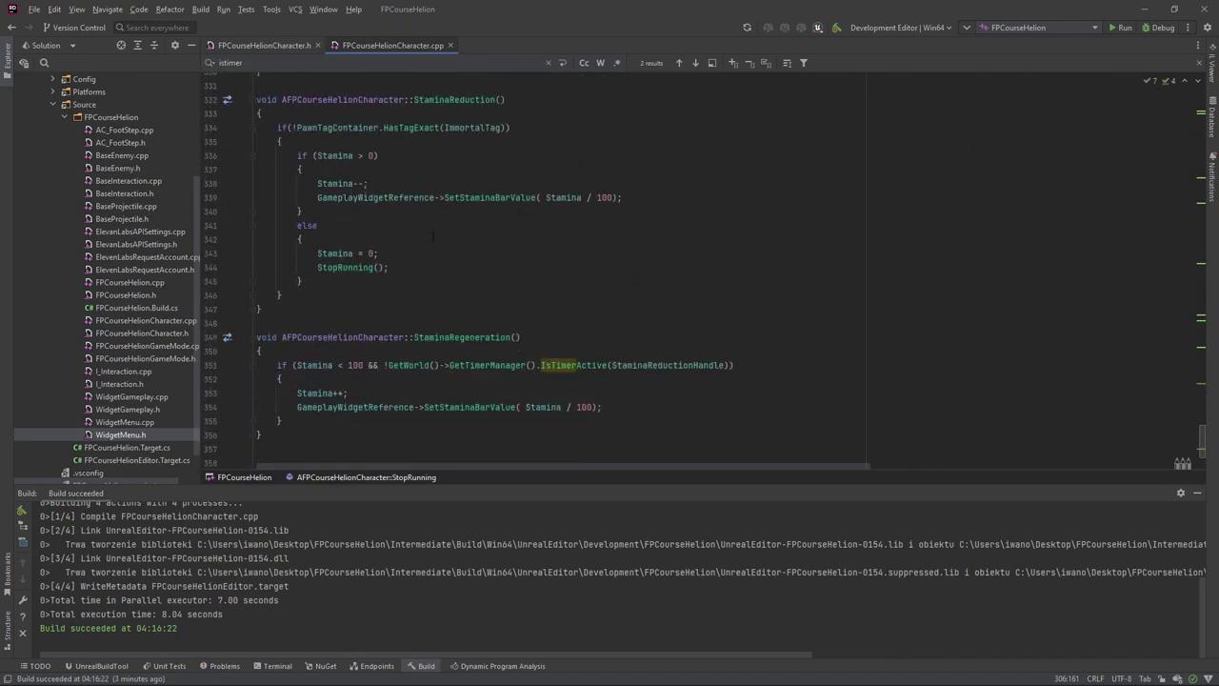
pyautogui.scroll(-2, 968, 241)
pyautogui.click(307, 380)
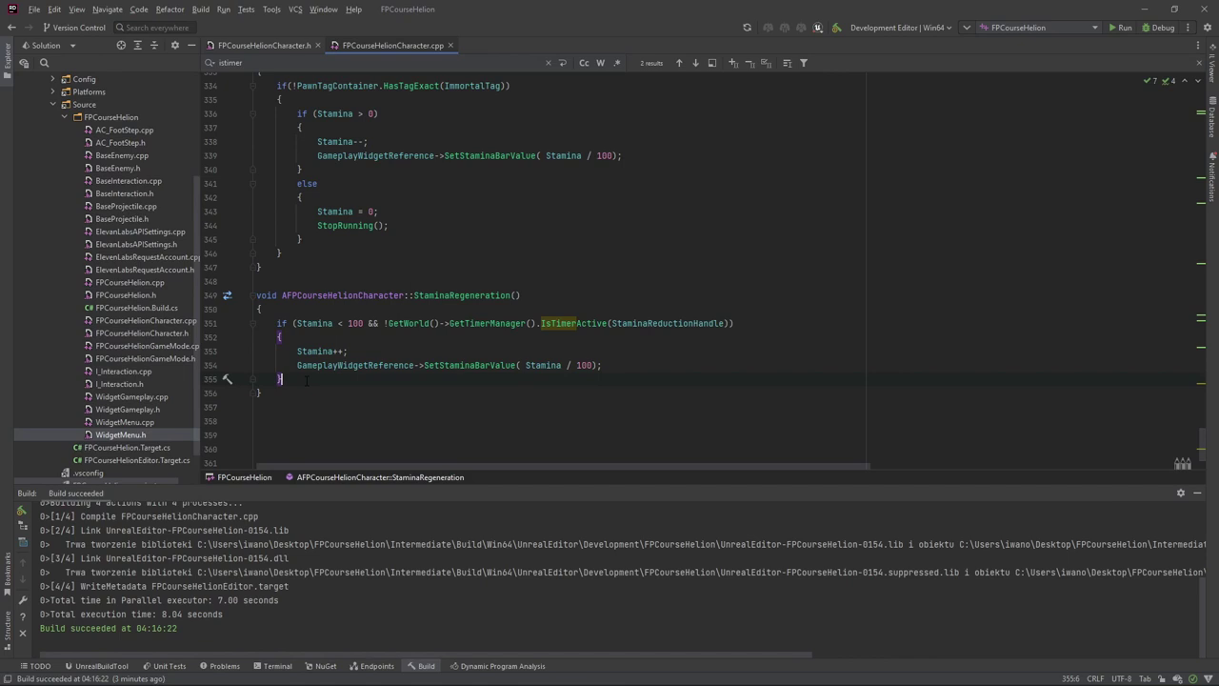
pyautogui.press('Return')
pyautogui.write('e')
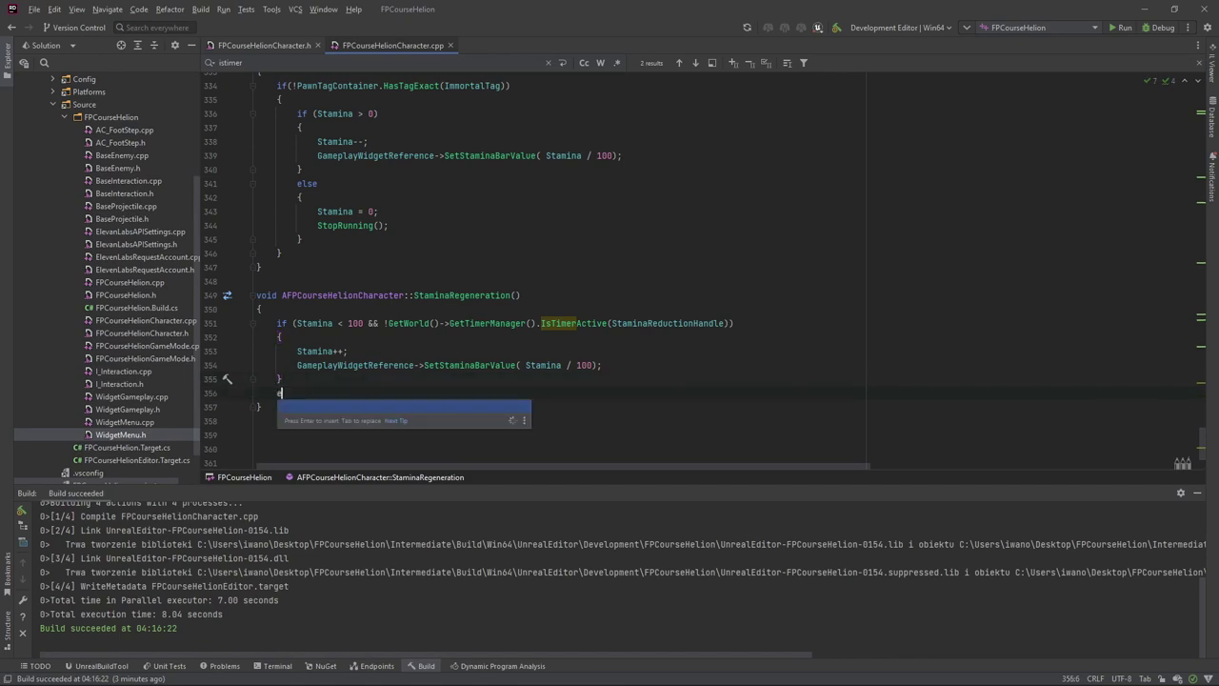
pyautogui.write('lse')
pyautogui.press('Return')
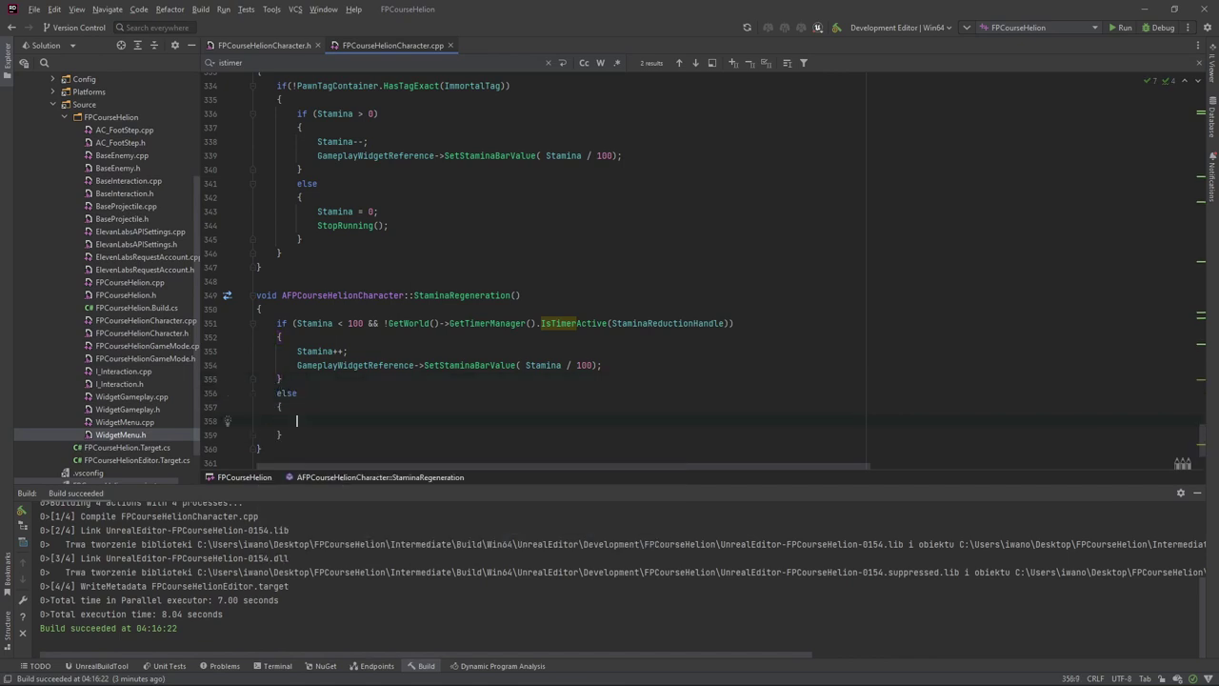
# Make the else clear the StaminaRegenerationHandle timer, then start a project build.
pyautogui.write('GetWor')
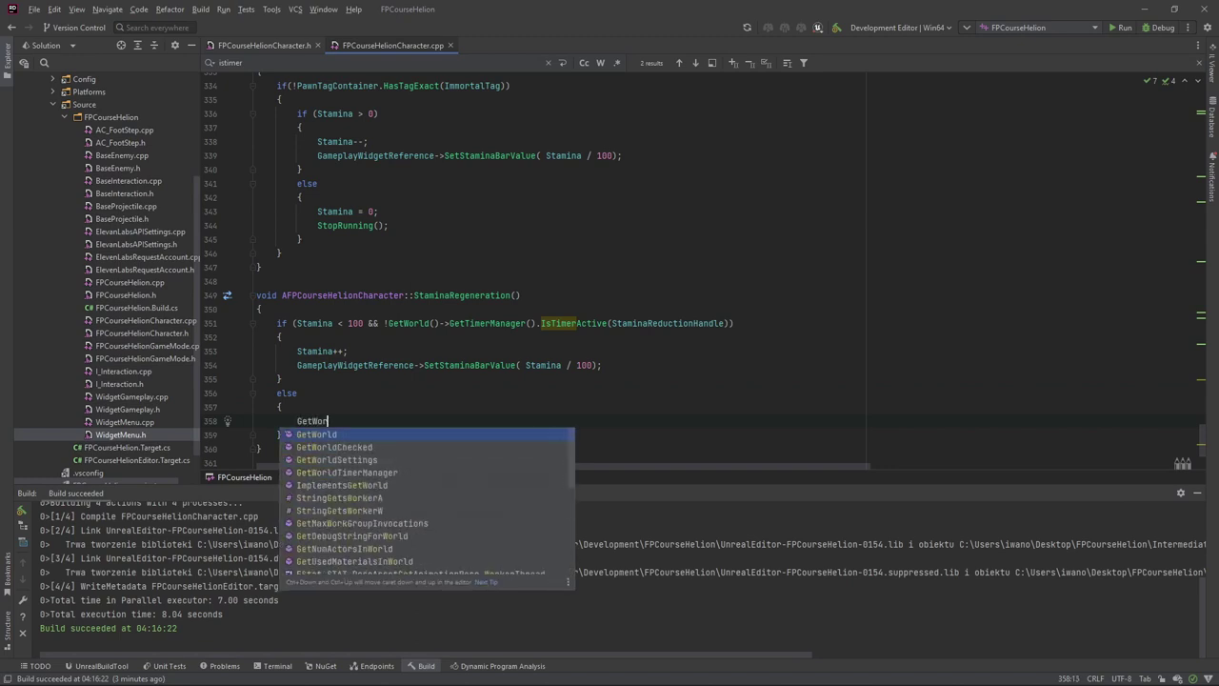
pyautogui.press('Return')
pyautogui.write('.GetT')
pyautogui.press('Return')
pyautogui.write('.Cle')
pyautogui.press('Return')
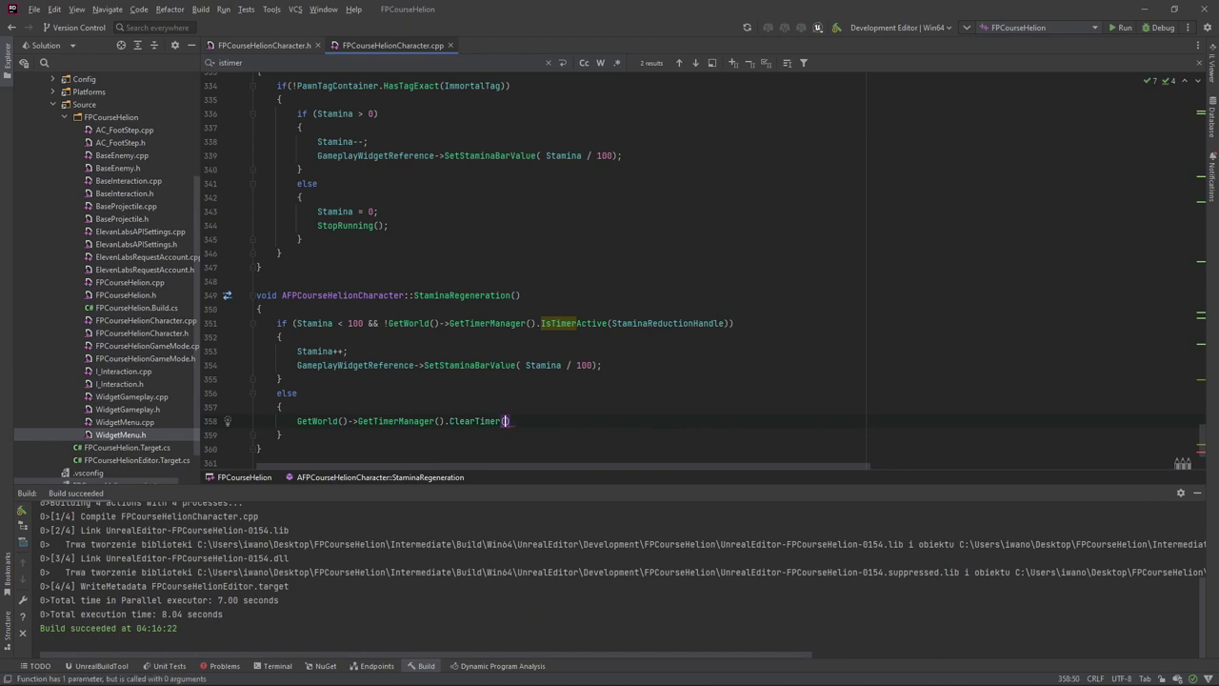
pyautogui.write('Stamin')
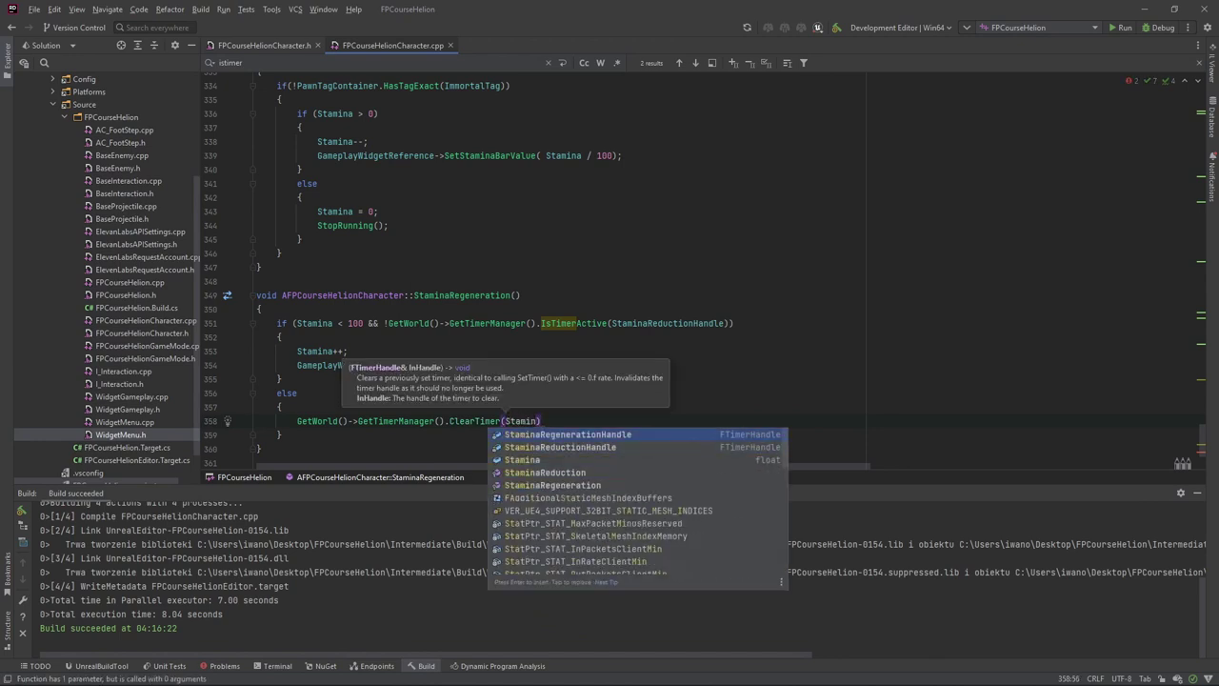
pyautogui.press('Return')
pyautogui.click(389, 225)
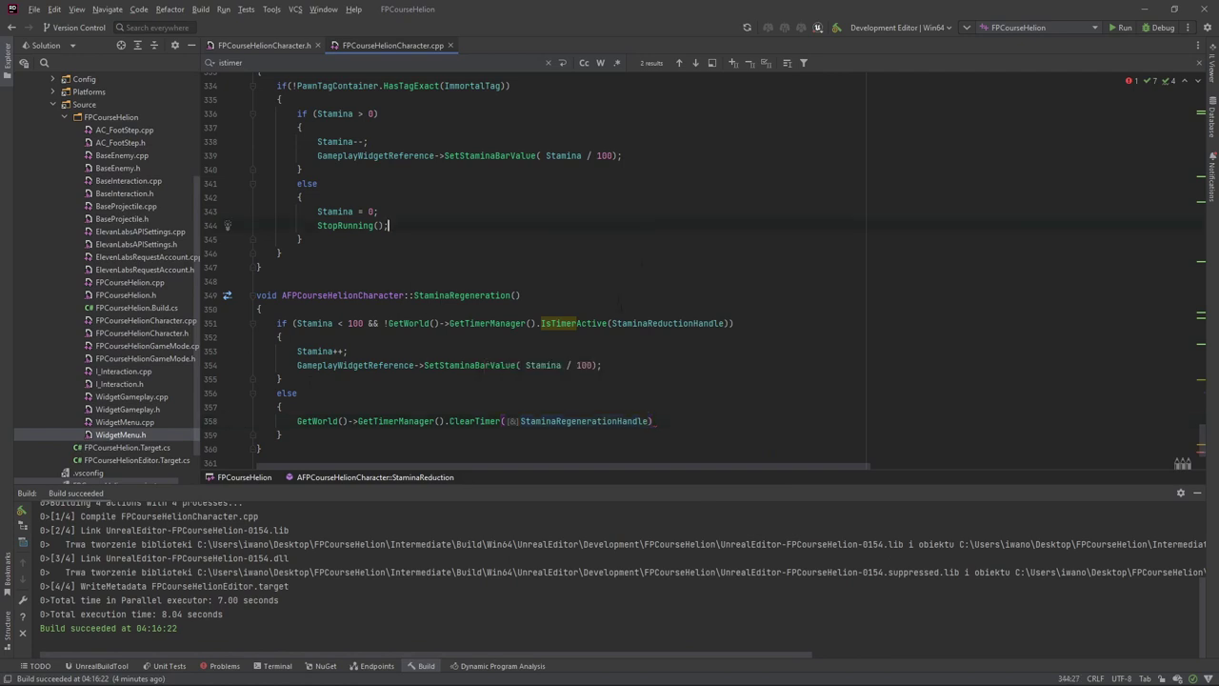
pyautogui.hotkey('ctrl', 'shift', 'b')
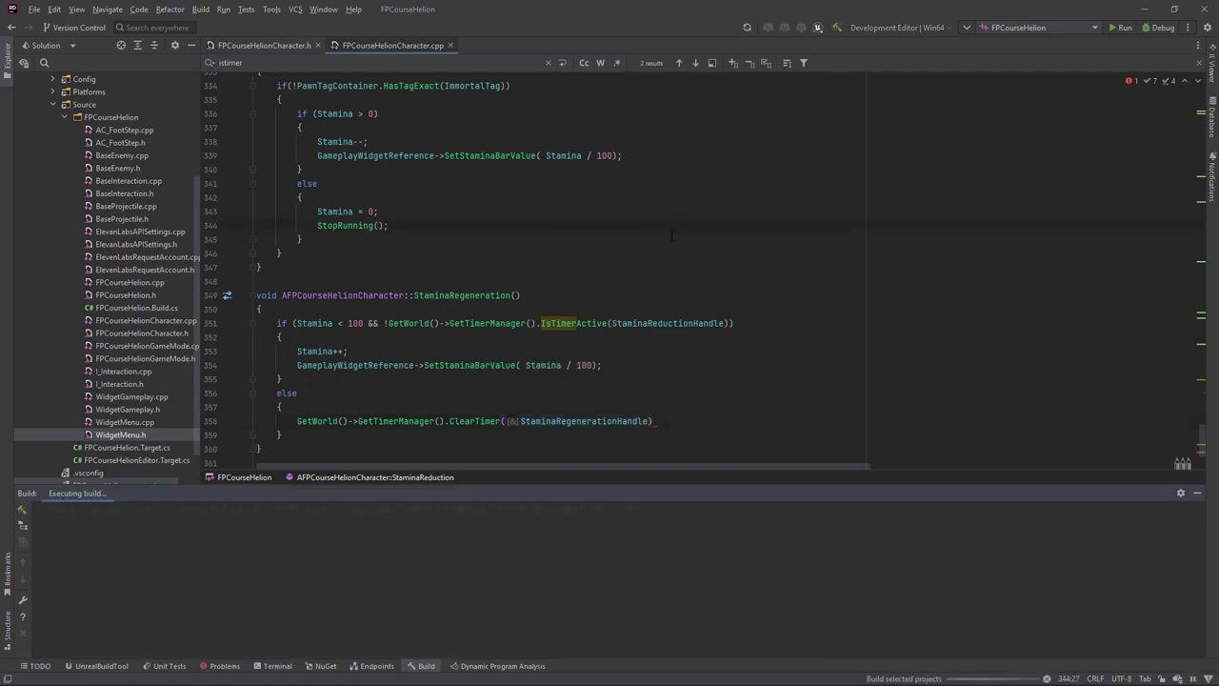
# Add the missing semicolon after ClearTimer(StaminaRegenerationHandle) in StaminaRegeneration.
pyautogui.click(657, 420)
pyautogui.write(';')
pyautogui.click(628, 380)
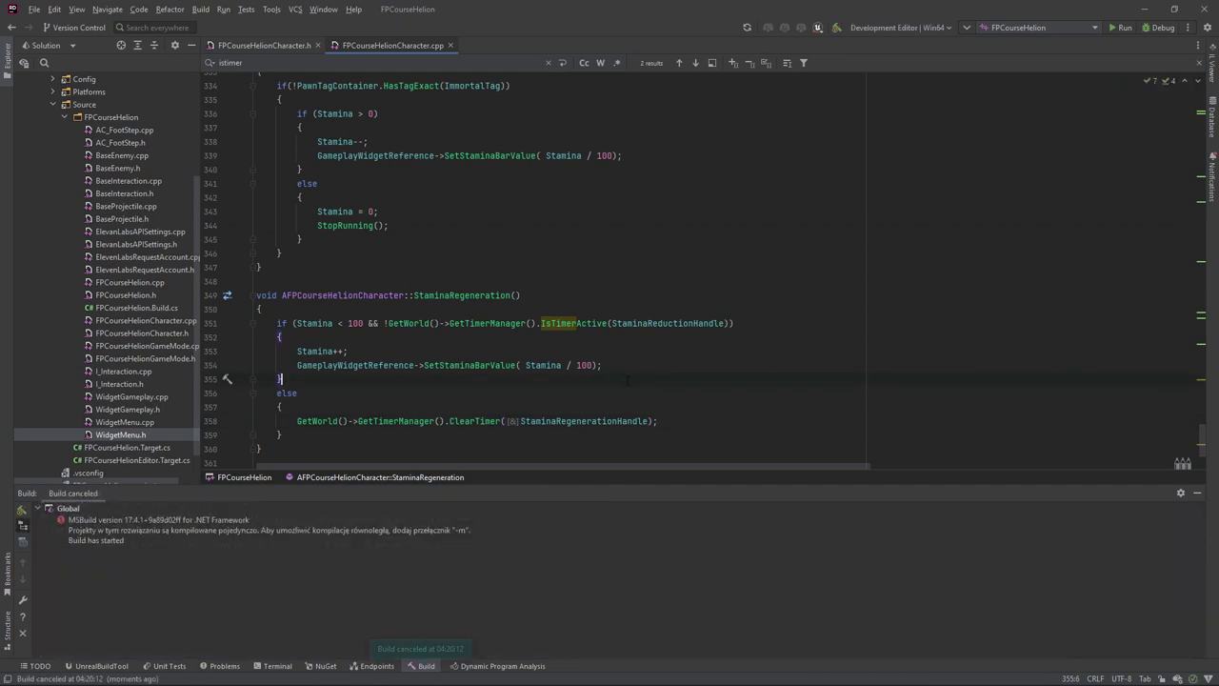
# Rebuild the project with Ctrl+Shift+B and check the output for 'Build succeeded'.
pyautogui.hotkey('ctrl', 'shift', 'b')
pyautogui.scroll(-1, 639, 340)
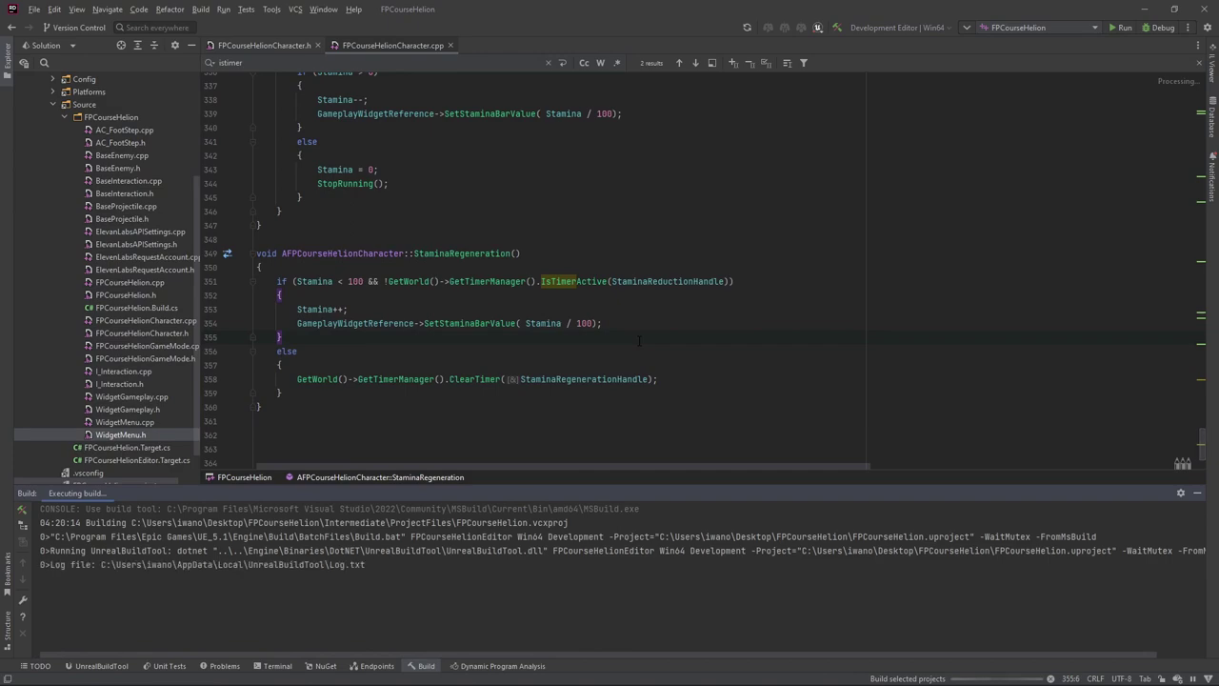
pyautogui.scroll(5, 640, 340)
pyautogui.scroll(5, 639, 340)
pyautogui.scroll(-5, 639, 340)
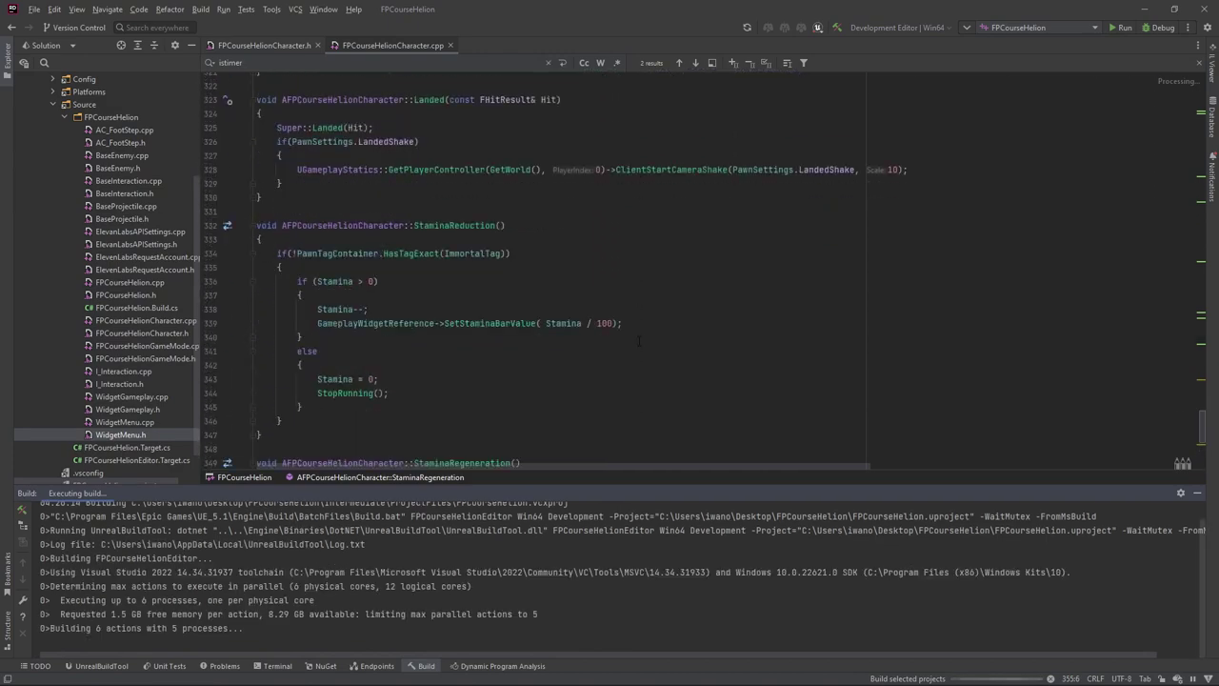
pyautogui.scroll(-5, 639, 340)
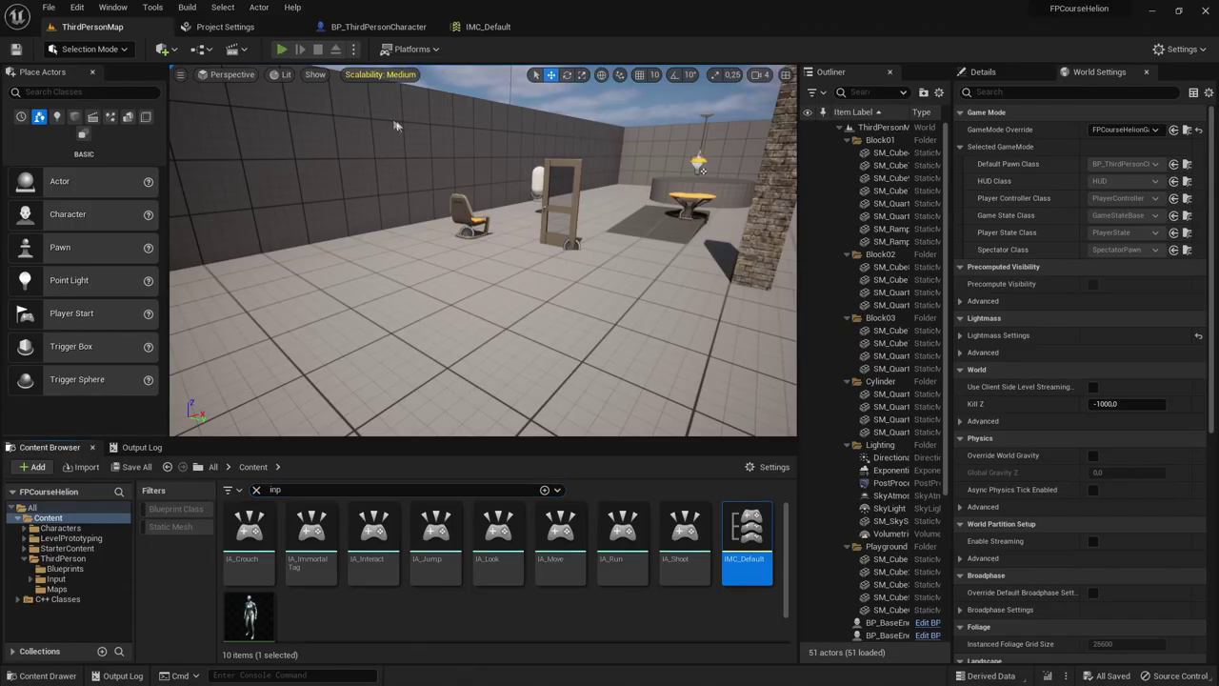
# Play ThirdPersonMap, end the session at the death menu, and start a fresh play session.
pyautogui.hotkey('alt', 'p')
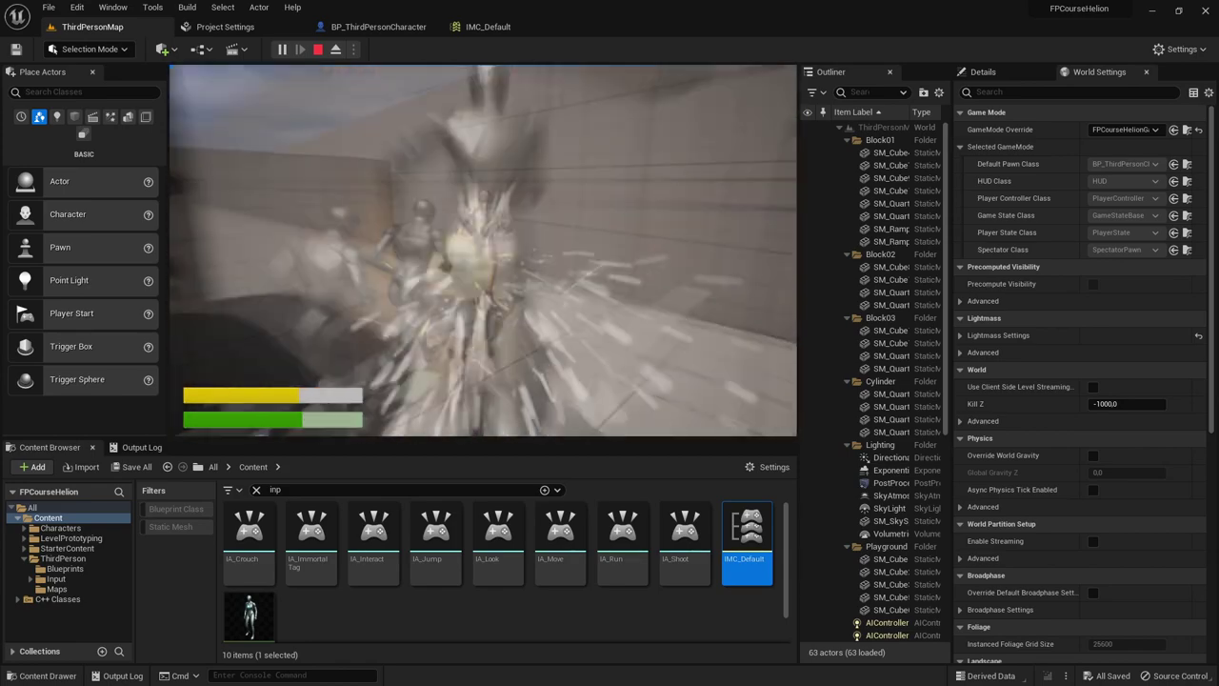
pyautogui.press('Escape')
pyautogui.click(281, 55)
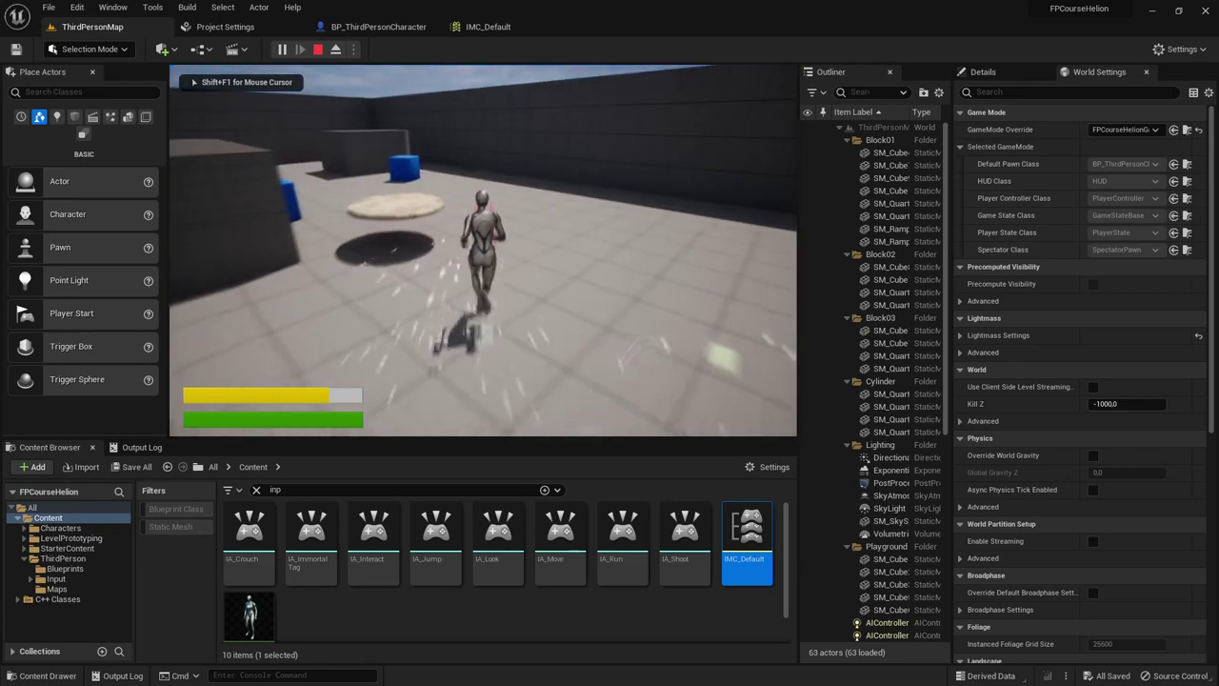
# Run the character past the blue cube and round pad toward the pillar, then stop playing.
pyautogui.press('space')
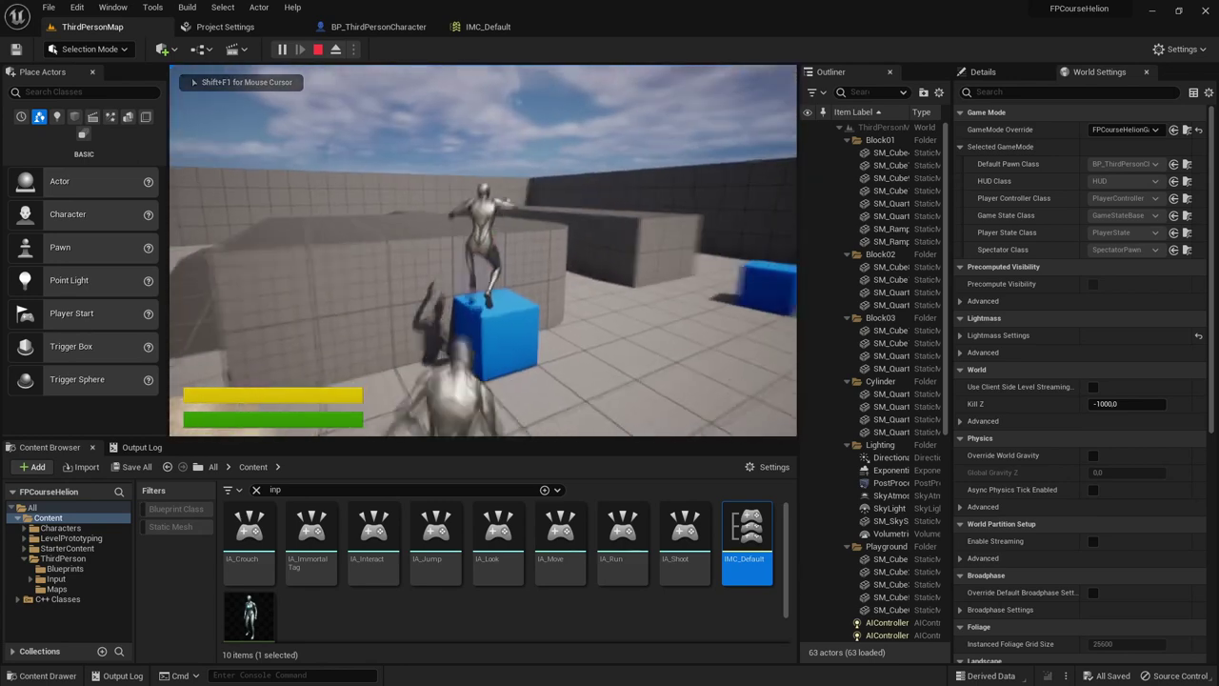
pyautogui.press('w')
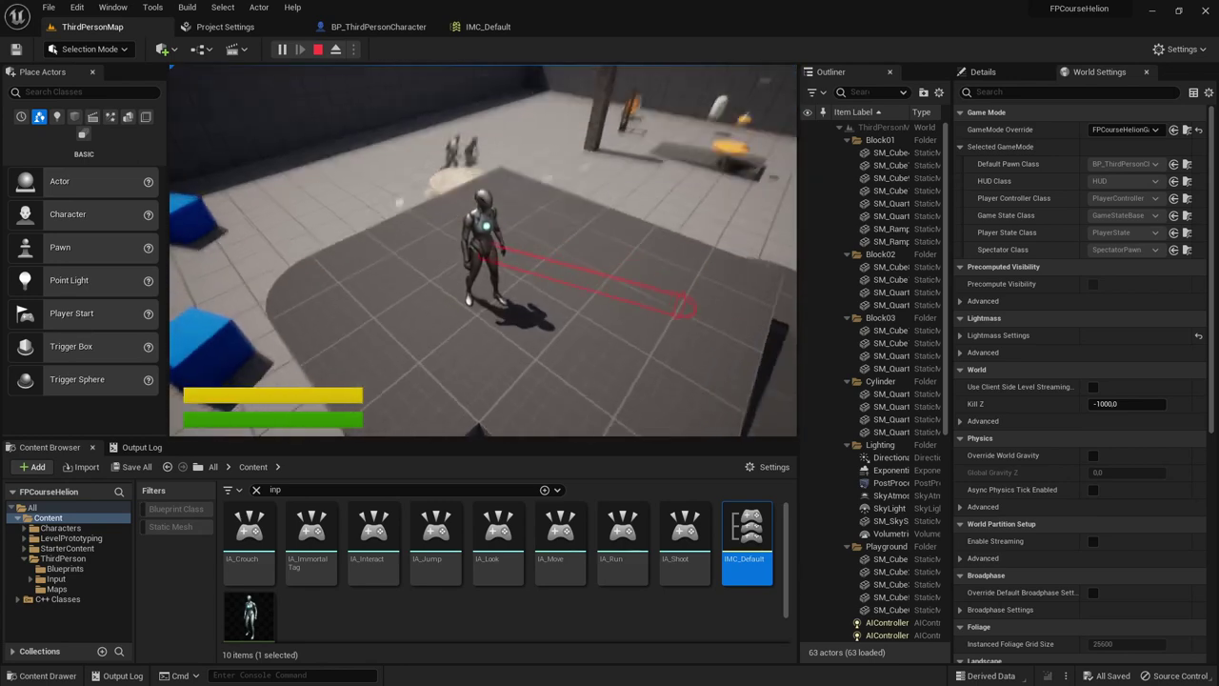
pyautogui.press('w')
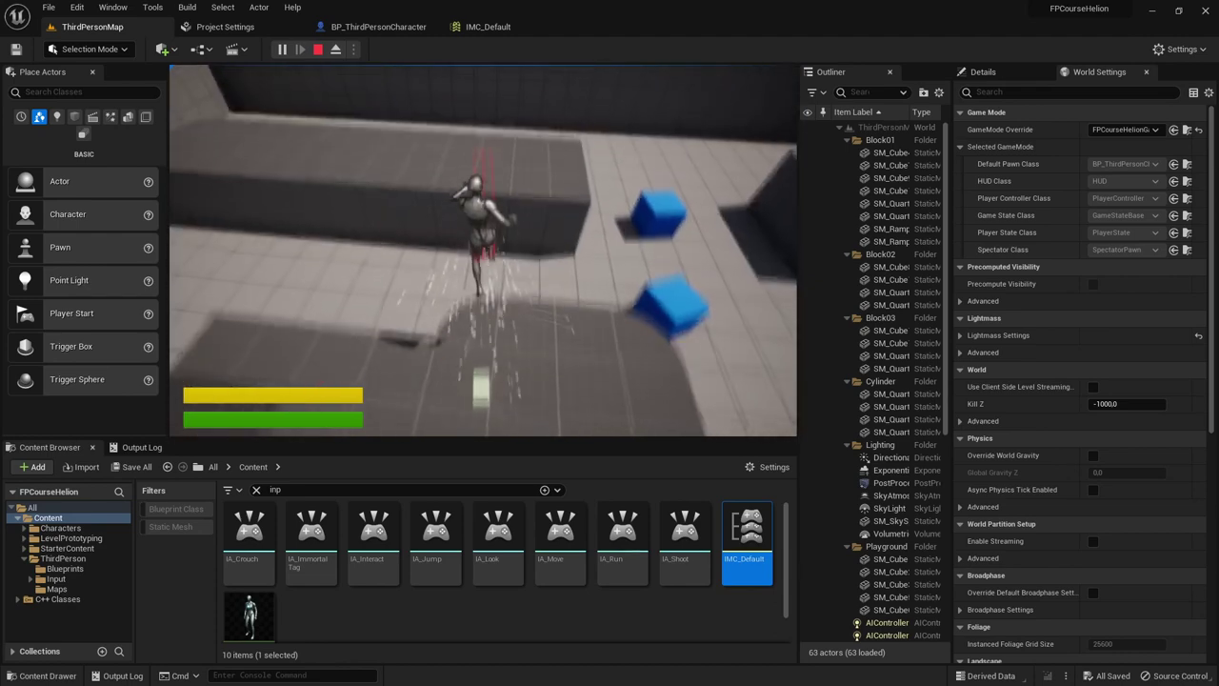
pyautogui.press('w')
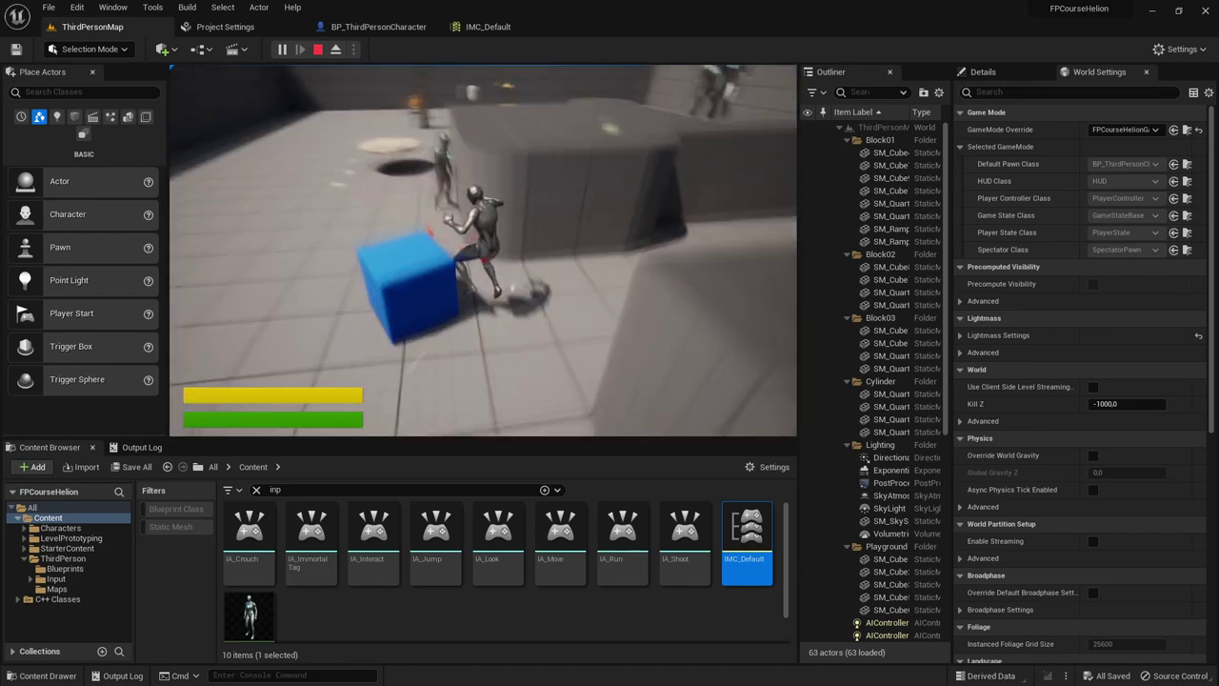
pyautogui.press('w')
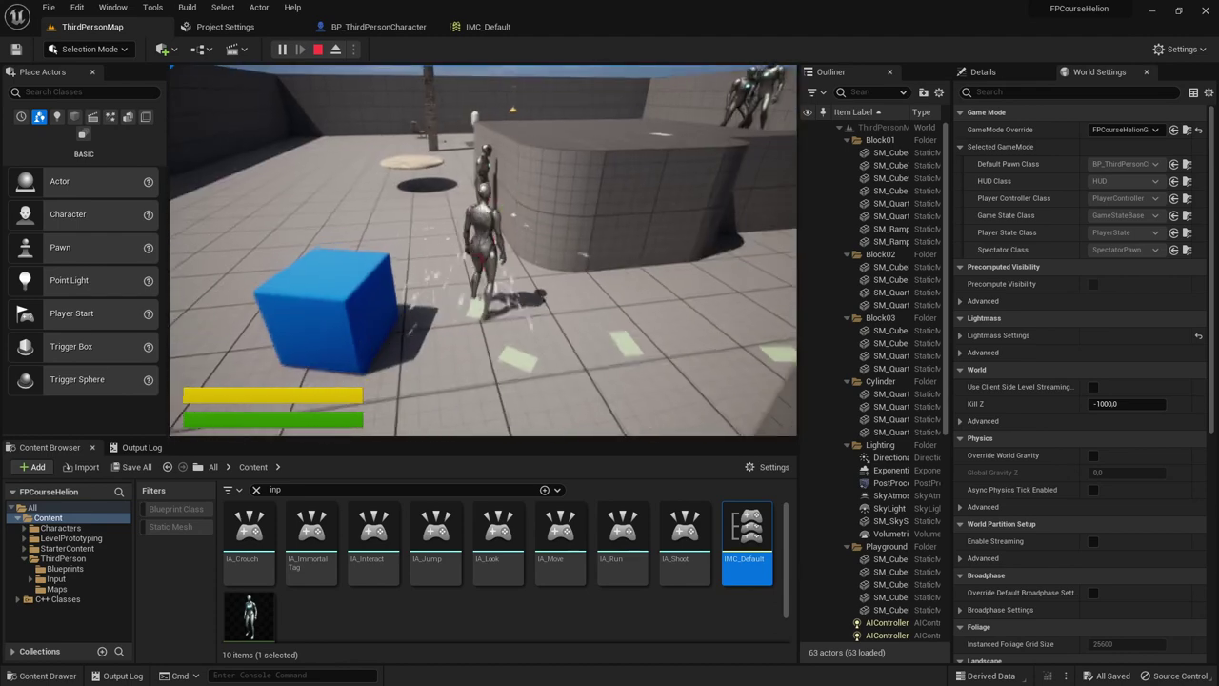
pyautogui.press('w')
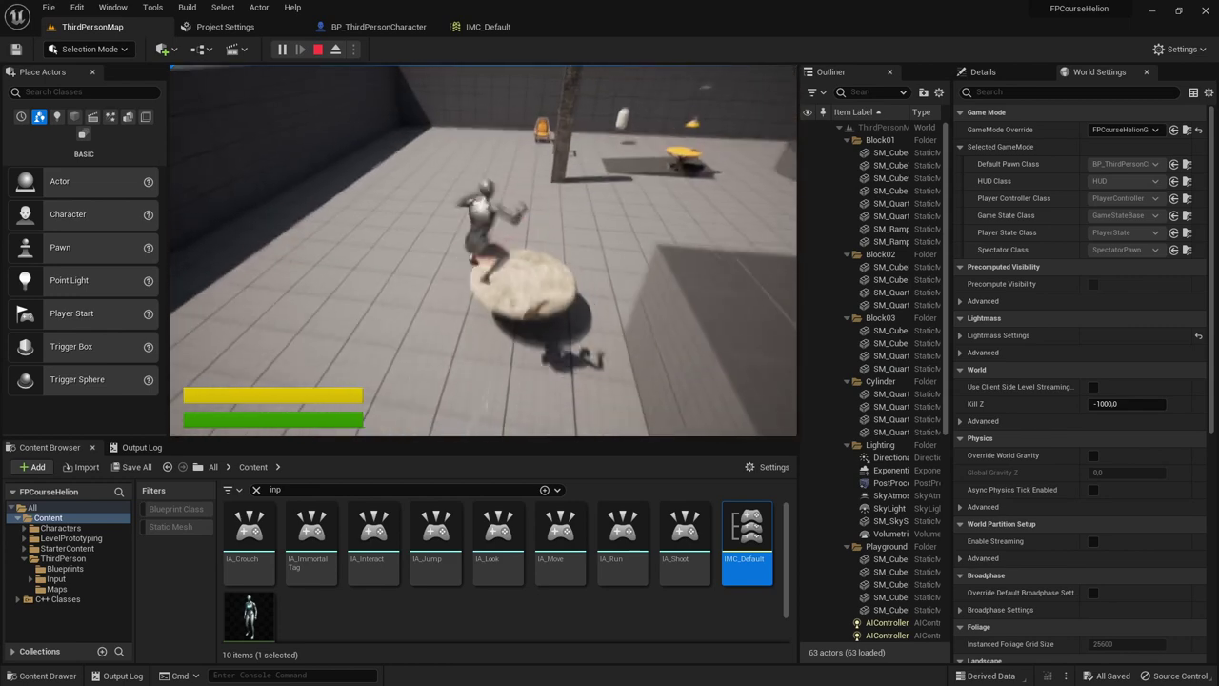
pyautogui.press('w')
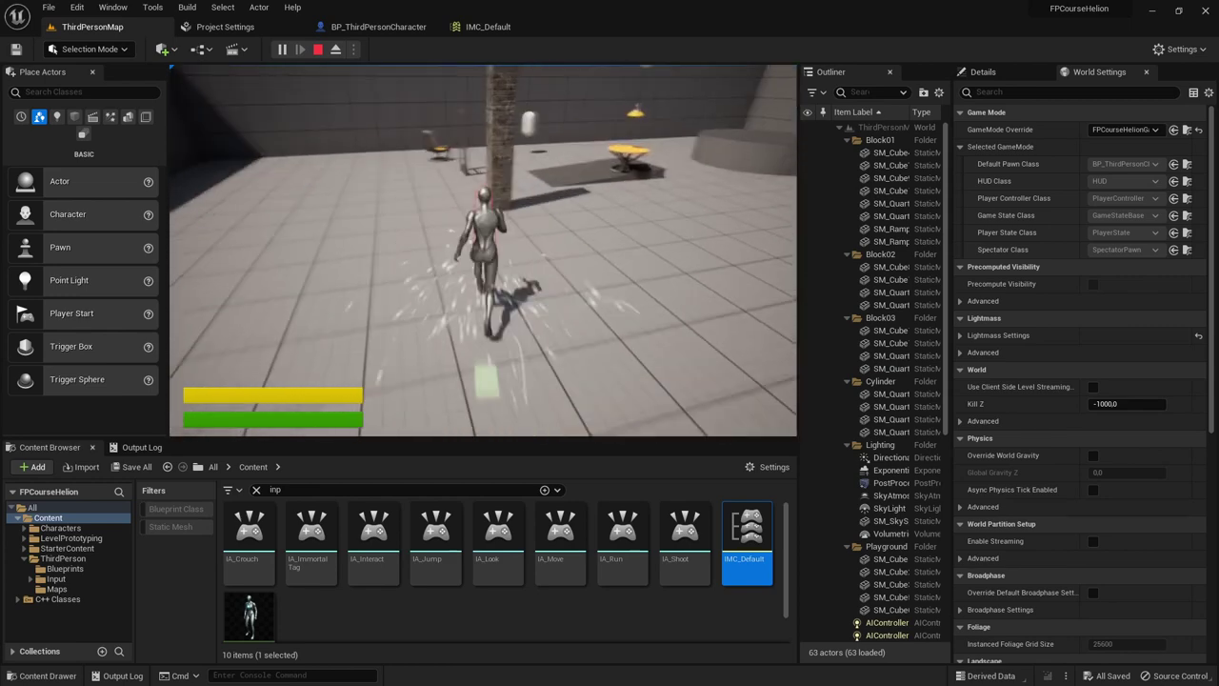
pyautogui.press('w')
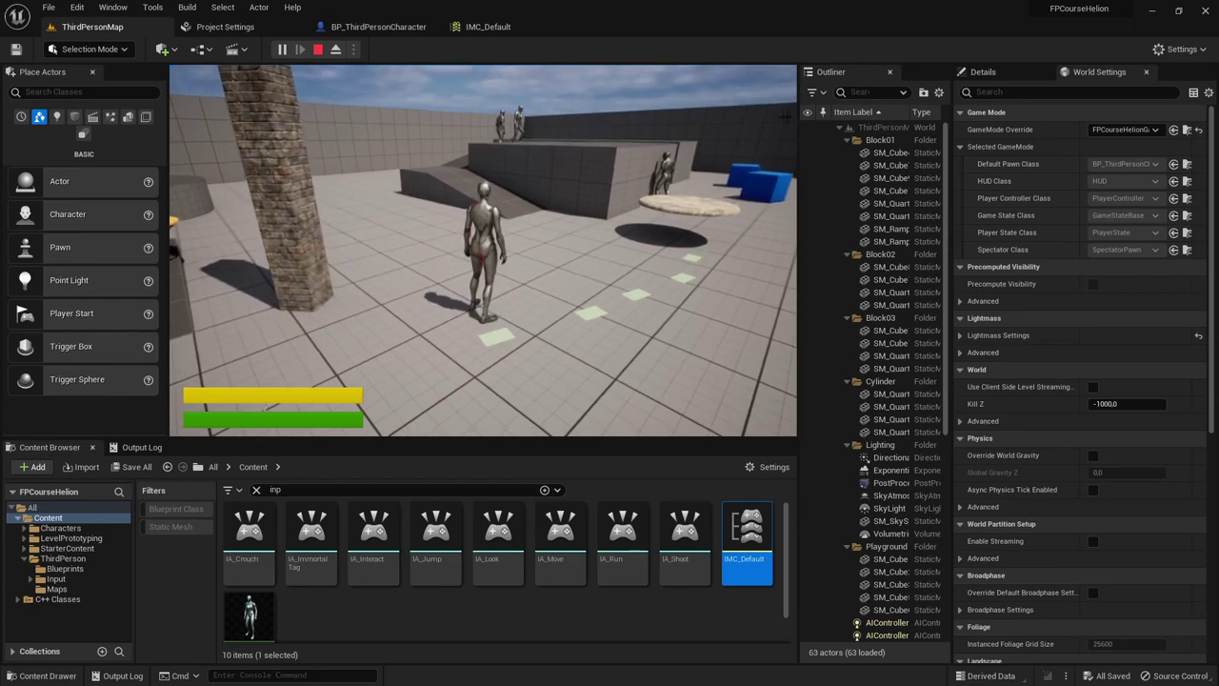
pyautogui.press('Escape')
pyautogui.moveTo(483, 250)
pyautogui.mouseDown(button='right')
pyautogui.moveTo(533, 251)
pyautogui.moveTo(533, 286)
pyautogui.mouseUp(button='right')
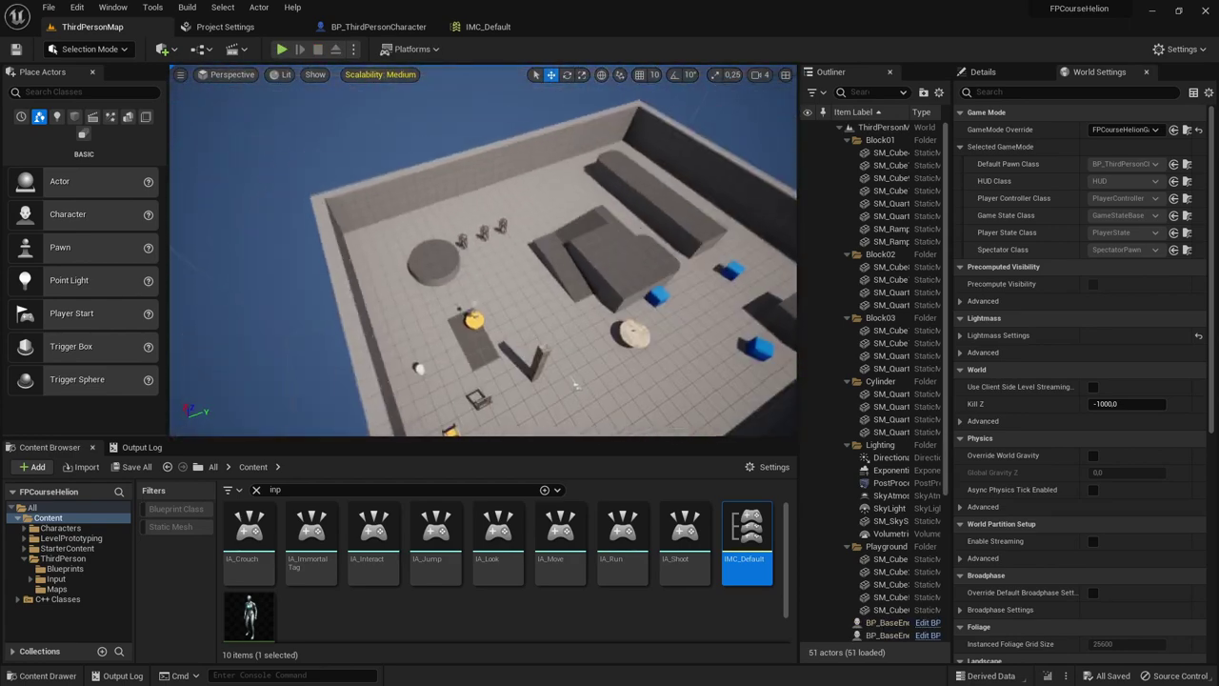
# Bring the view close to the ramps, focus on BP_BaseEnemy, and play the level again.
pyautogui.moveTo(510, 226); pyautogui.dragTo(377, 365, button='right')
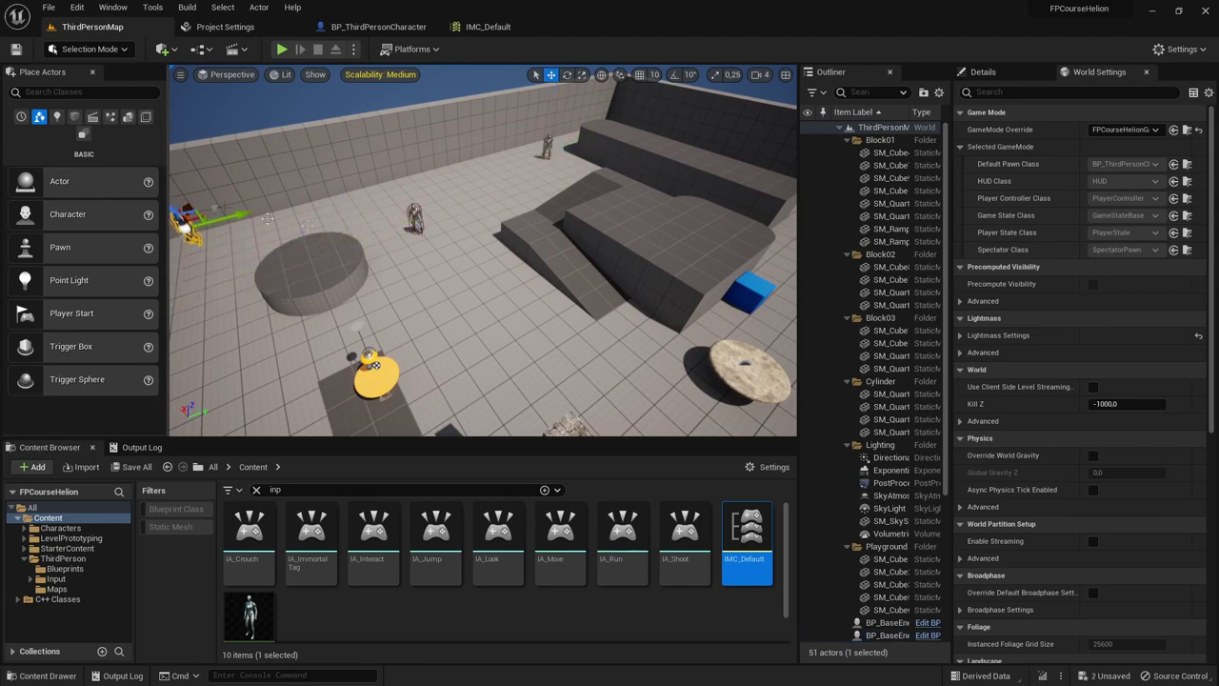
pyautogui.doubleClick(876, 622)
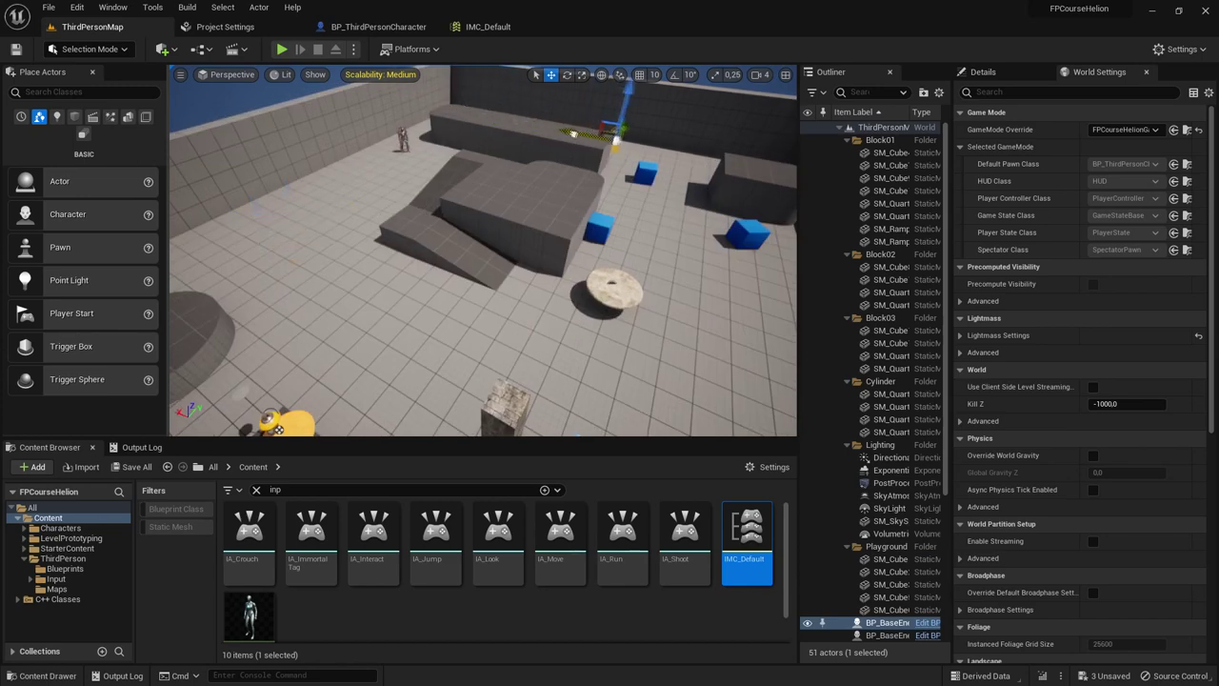
pyautogui.click(286, 50)
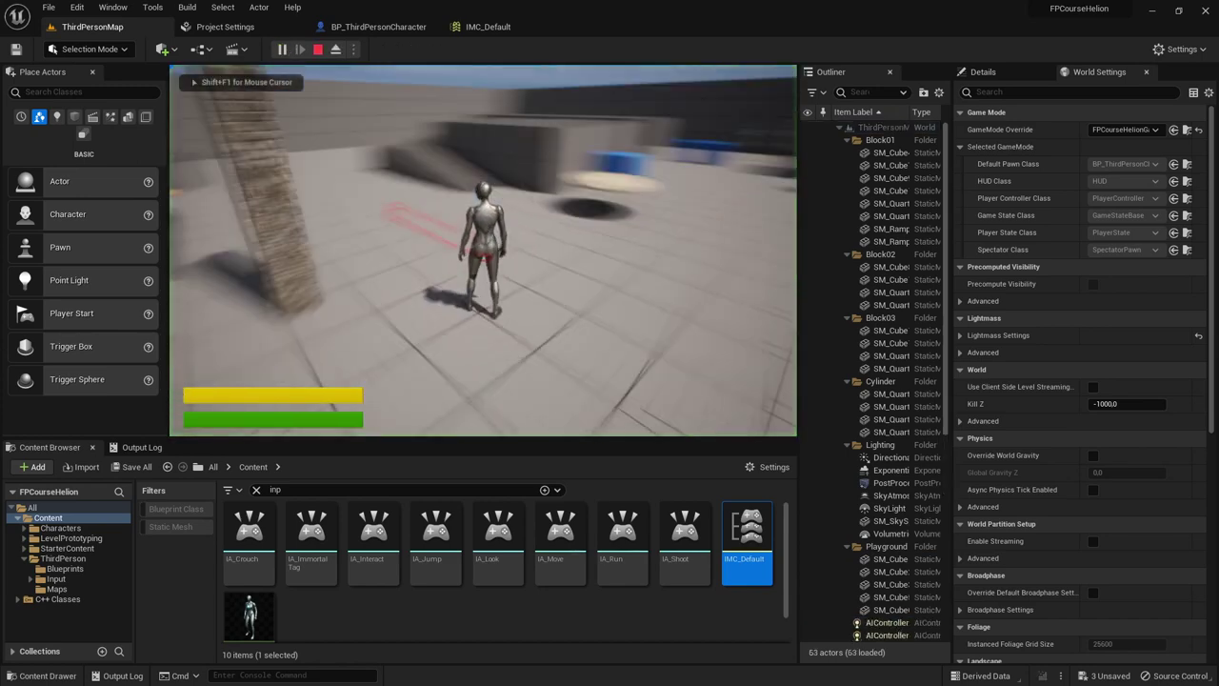
# Sprint with Shift+W toward the open arena, watching the yellow stamina bar drain and refill.
pyautogui.press('w')
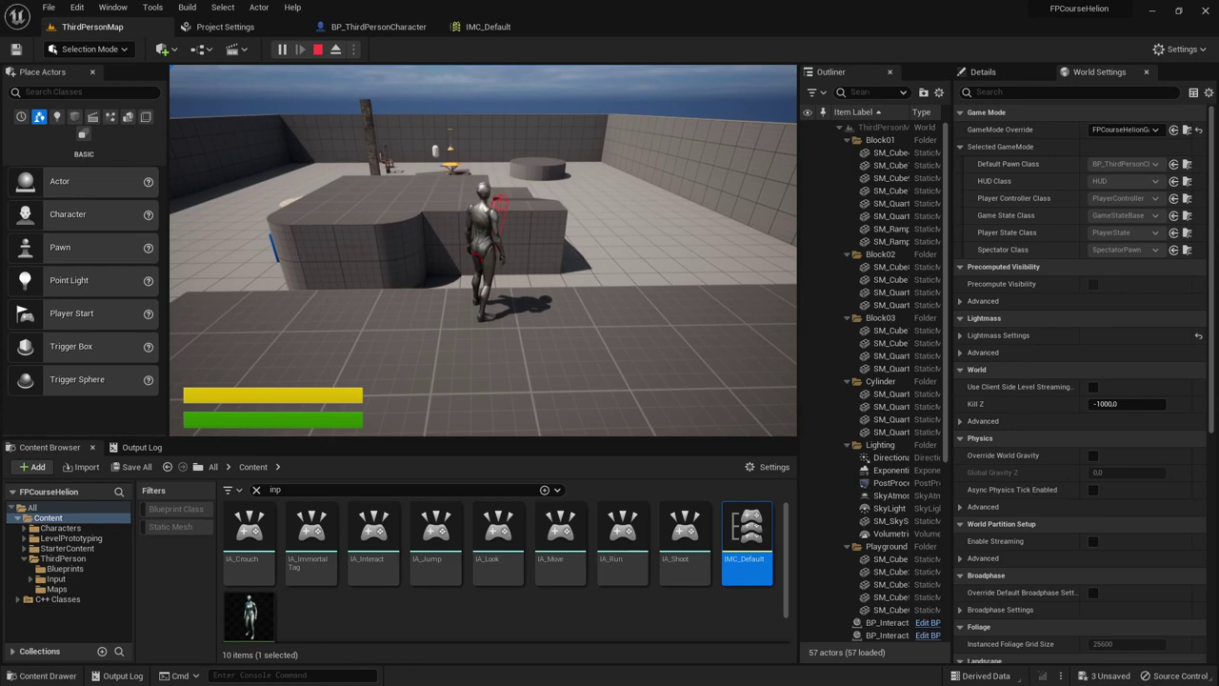
pyautogui.hotkey('shift', 'w')
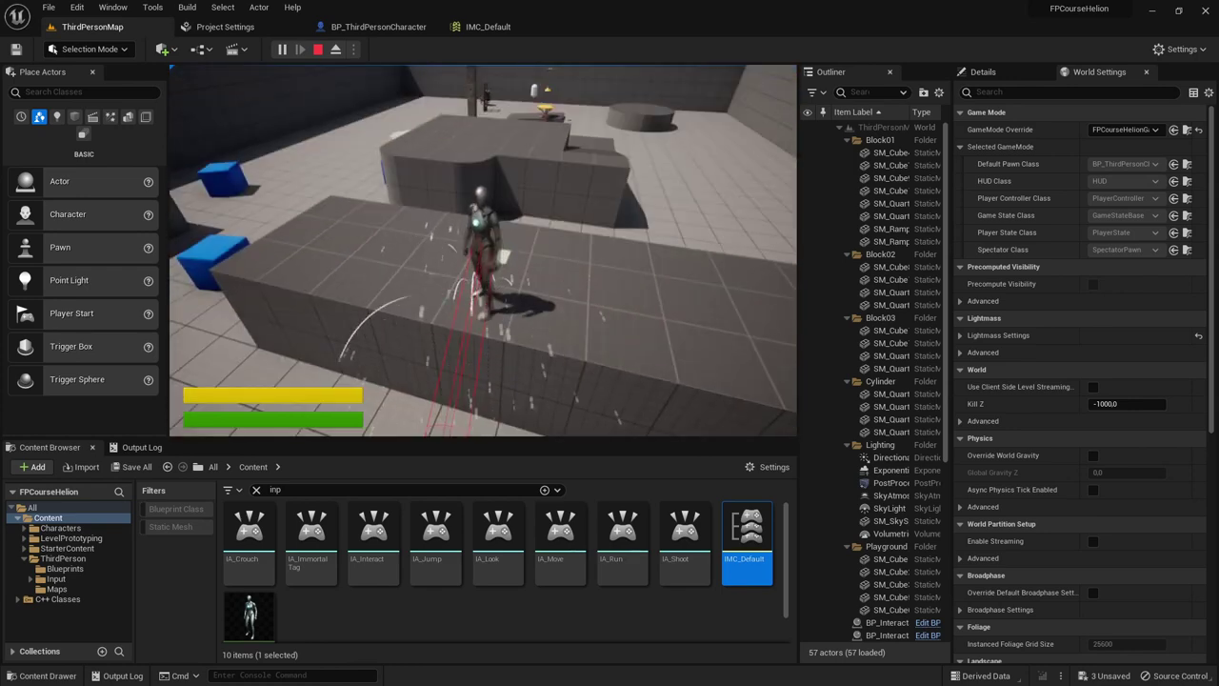
pyautogui.hotkey('shift', 'w')
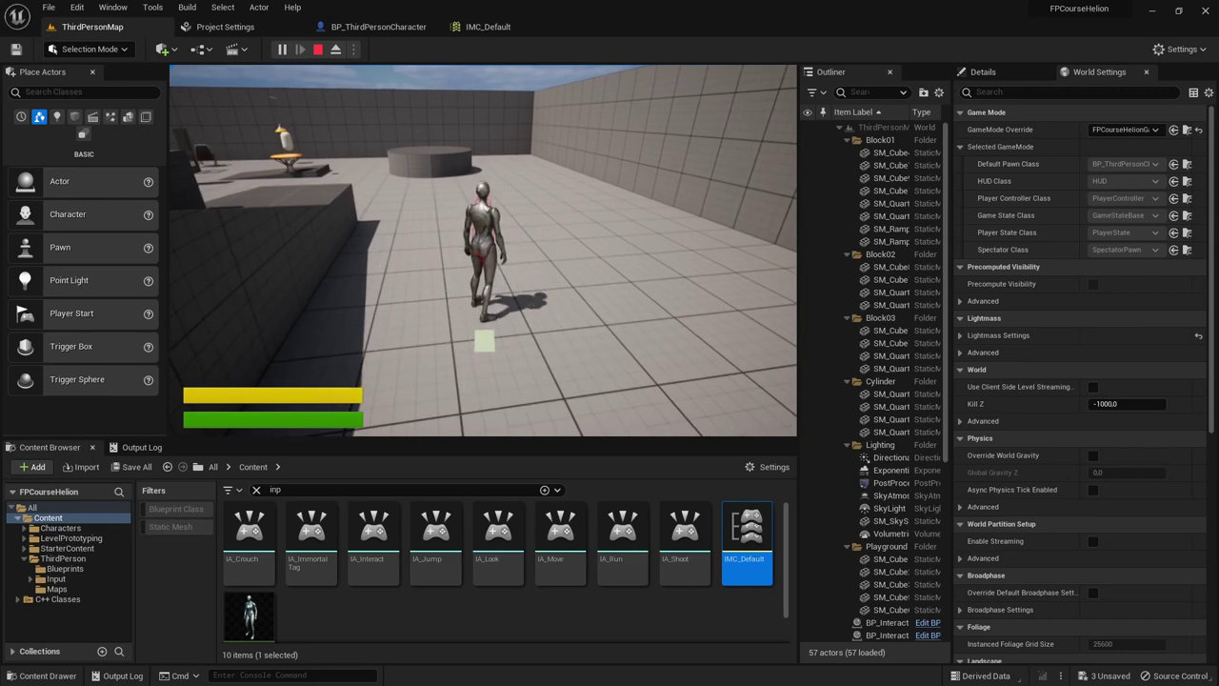
pyautogui.hotkey('shift', 'w')
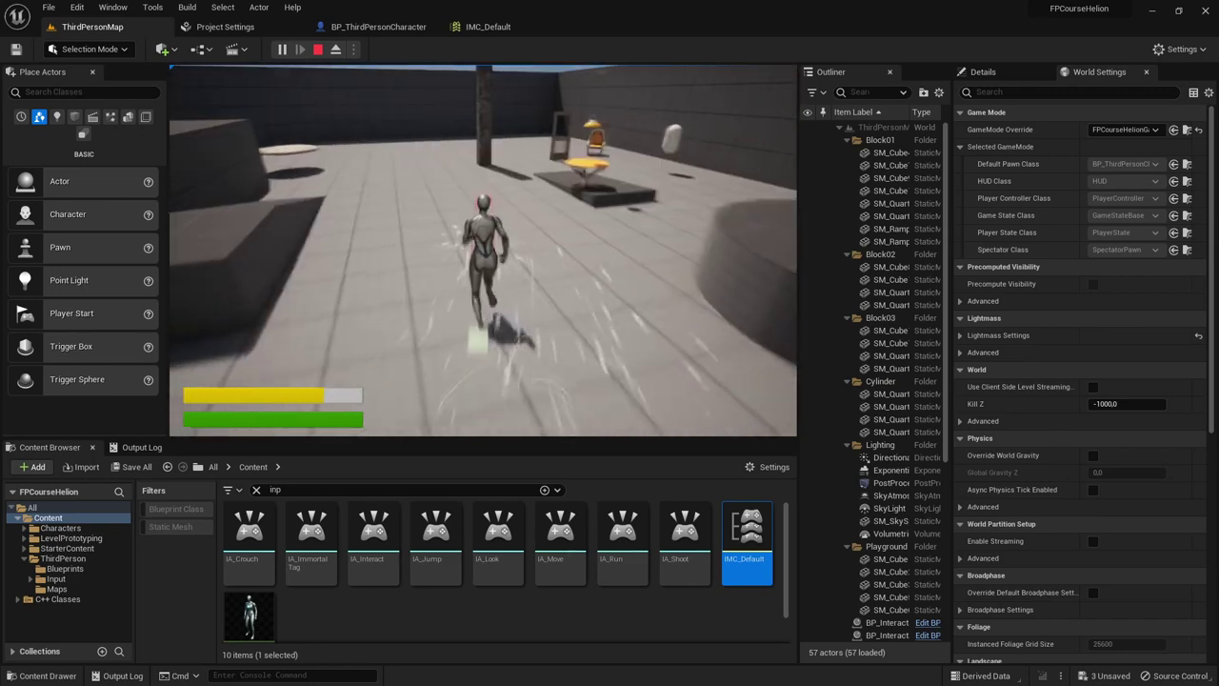
pyautogui.hotkey('shift', 'w')
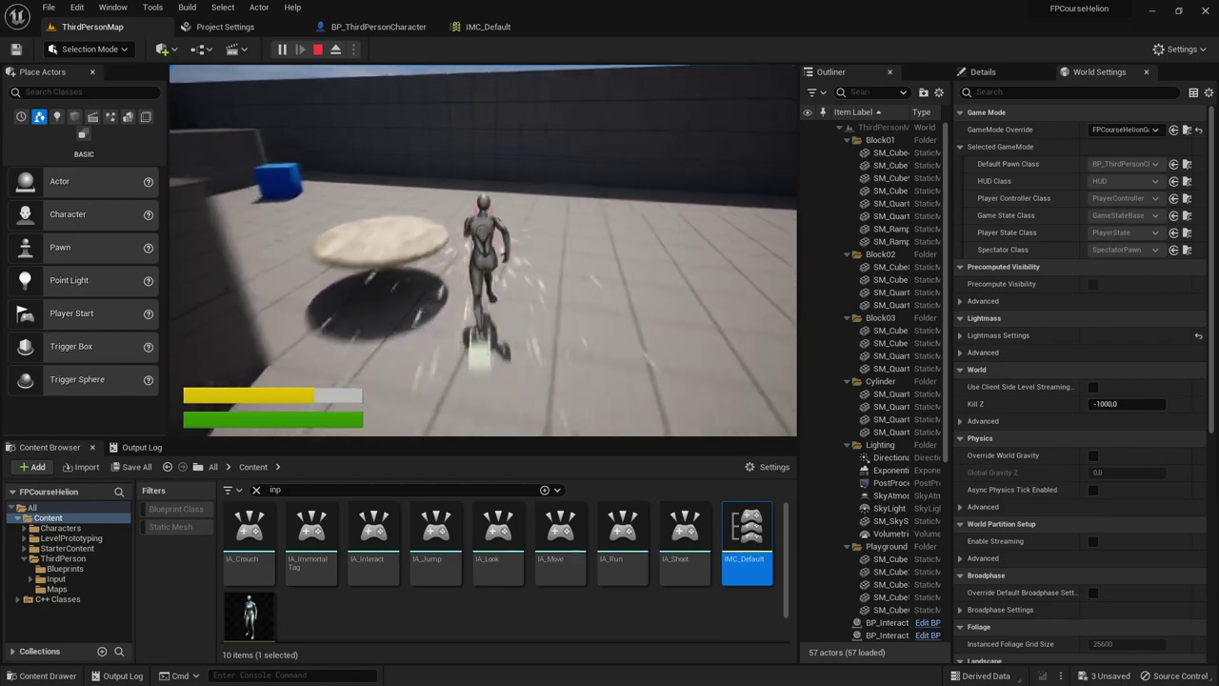